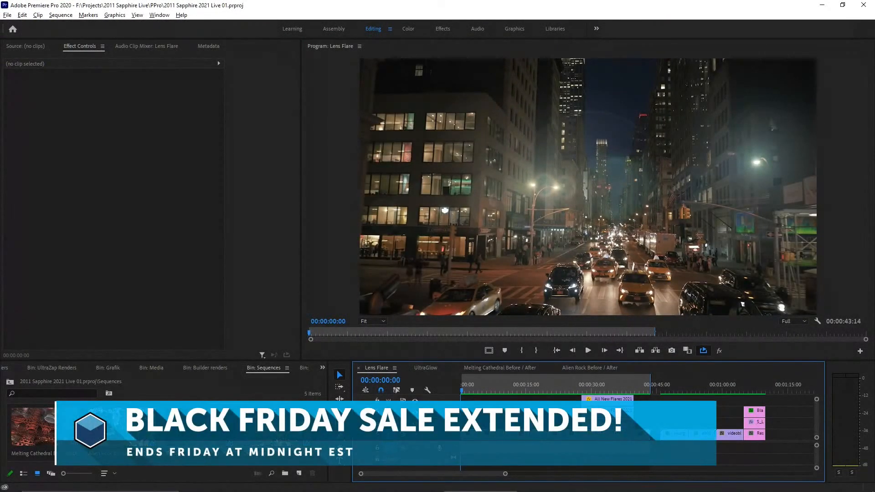
Play the Lens Flare sequence in an enlarged program monitor and step through the frames of the nine-flare comparison grid.
key("grave")
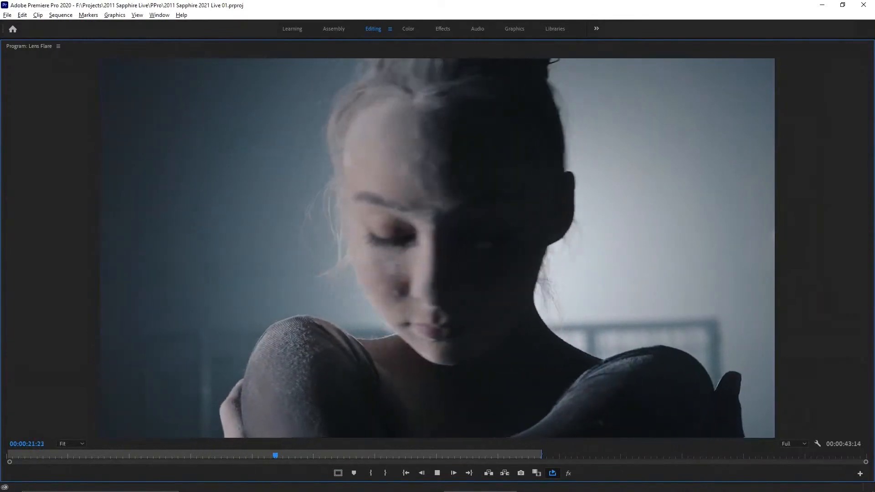
key("space")
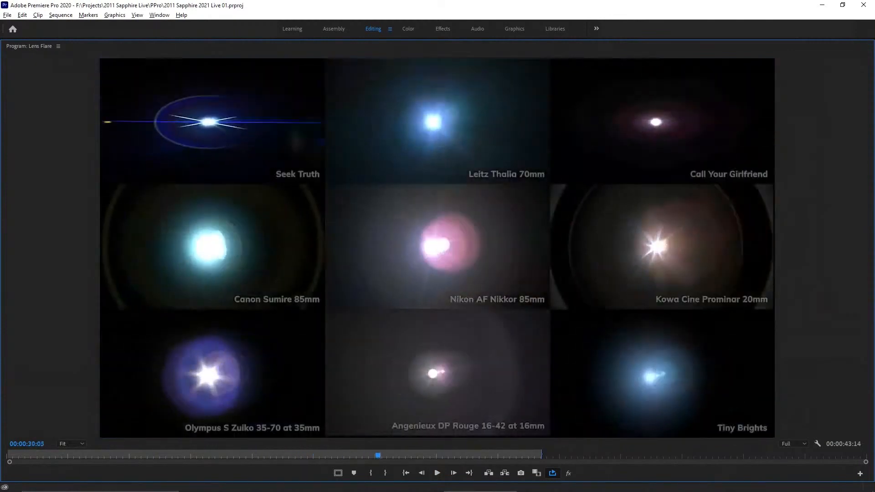
key("Left")
key("Left")
key("Left")
key("Left")
key("Left")
key("Left")
key("Left")
key("Left")
key("Left")
key("Left")
key("Left")
key("Left")
key("Left")
key("Left")
key("Left")
key("Left")
key("Left")
key("Left")
key("Left")
key("Left")
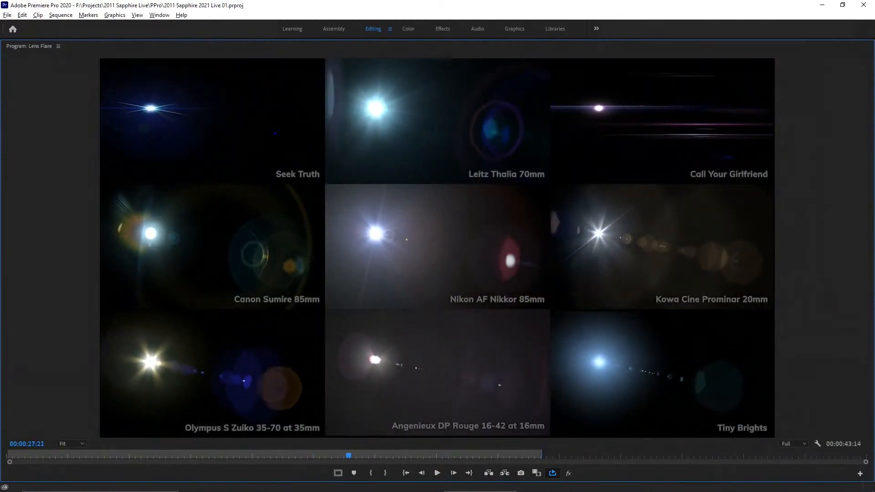
key("Right")
key("Right")
key("Right")
key("Right")
key("Right")
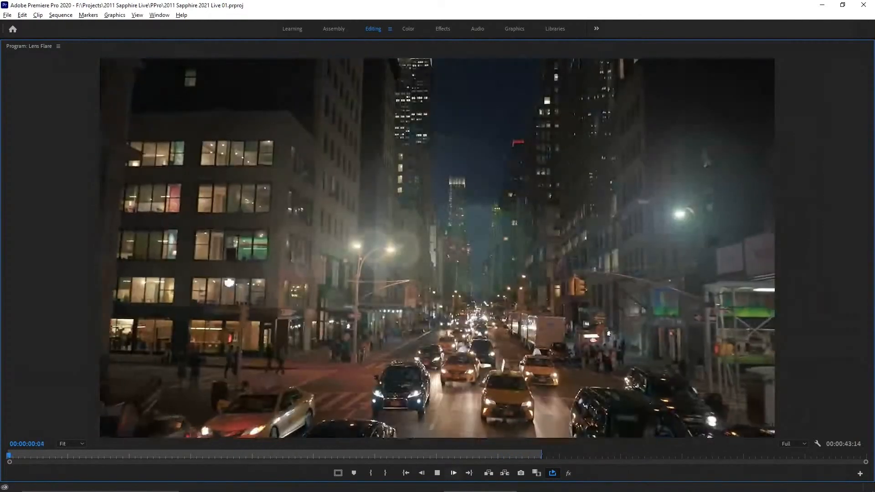
key("space")
key("grave")
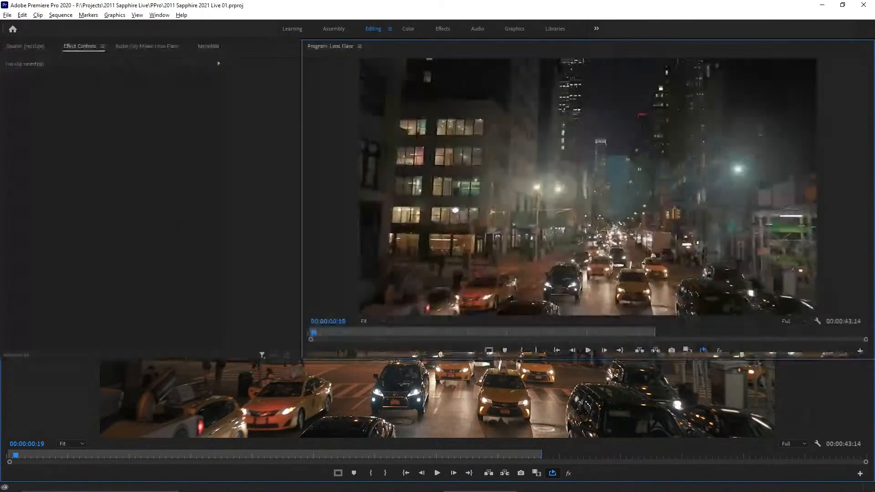
left_click_drag(589, 384, 620, 384)
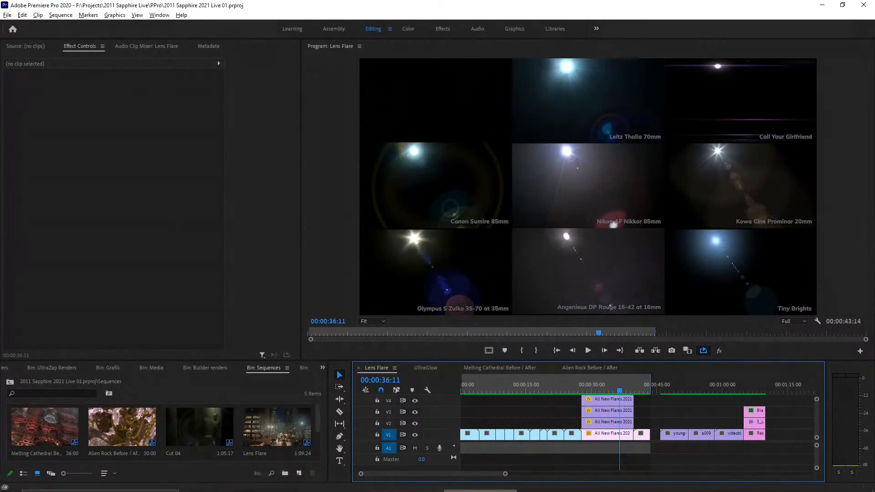
Switch to DaVinci Resolve, preview the LensFlare timeline and park the playhead at 10:00:10:01 on the boxing-gym clip.
left_click(628, 483)
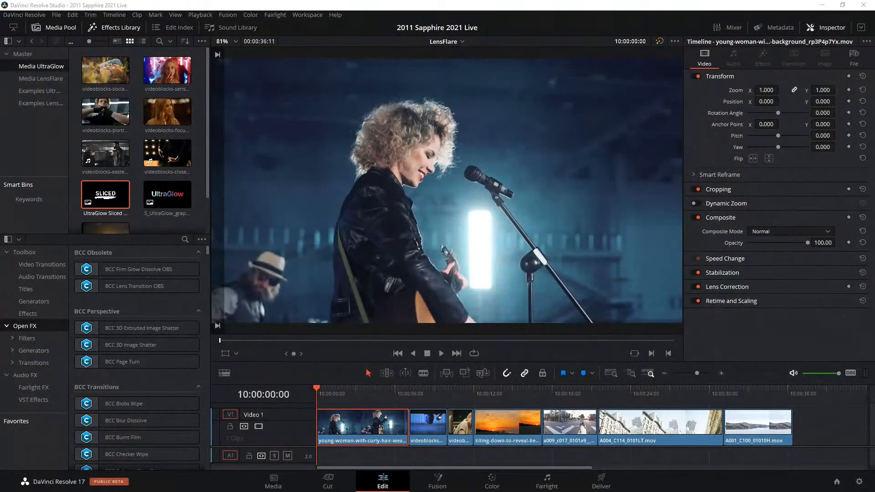
key("space")
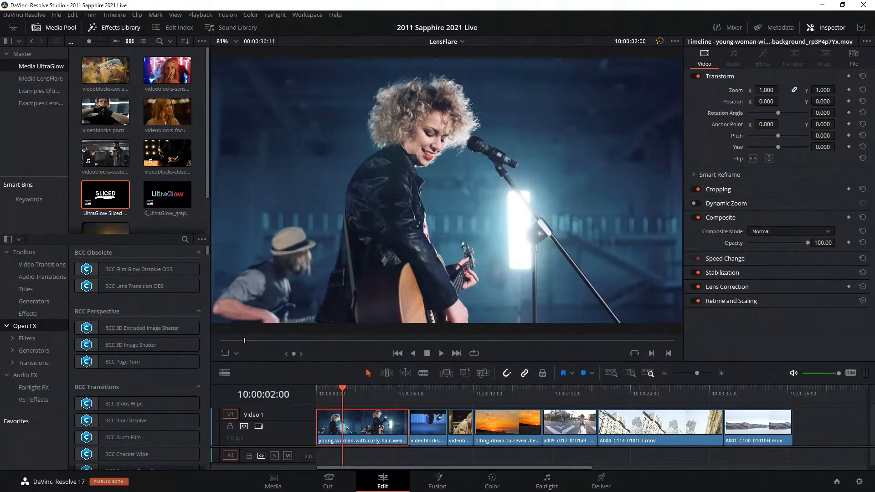
left_click_drag(343, 389, 317, 388)
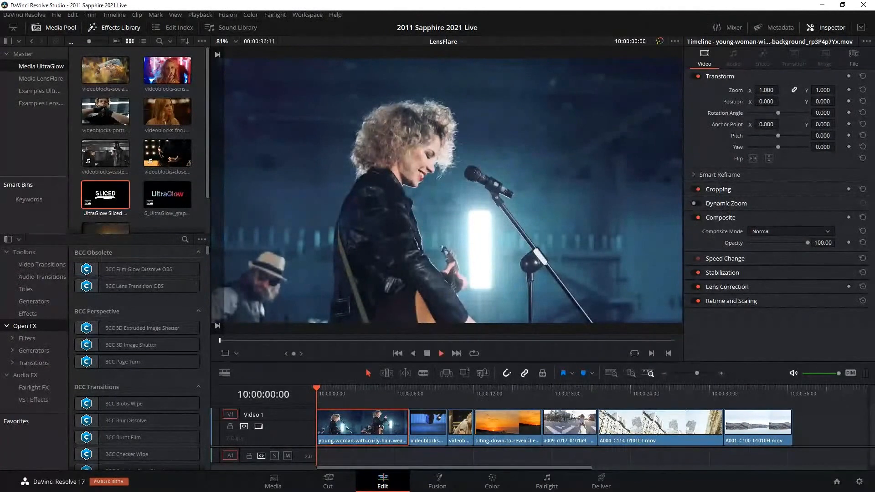
key("space")
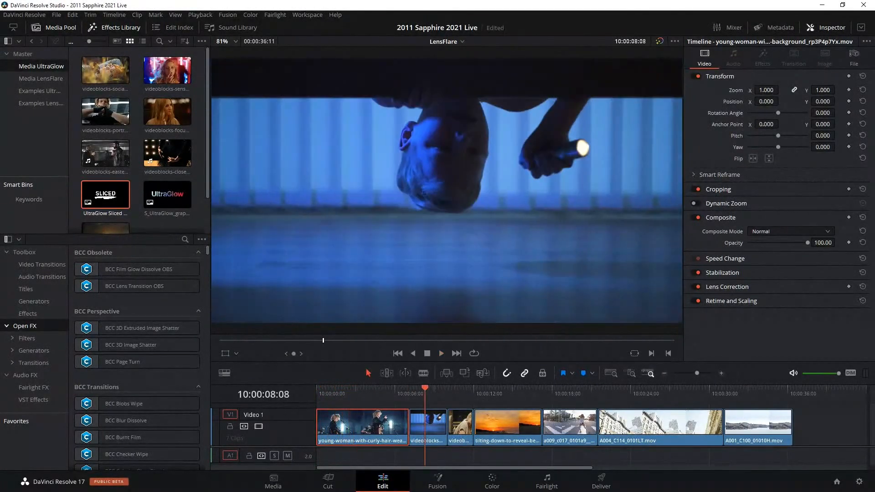
key("space")
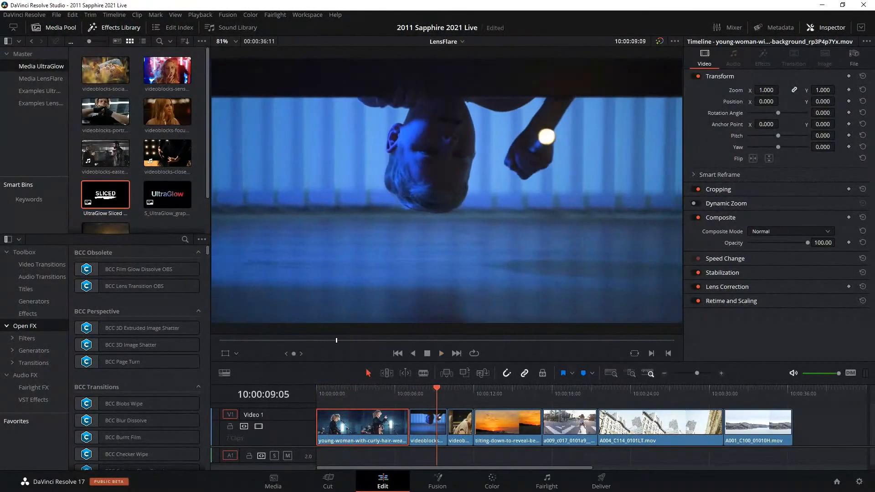
key("Up")
key("space")
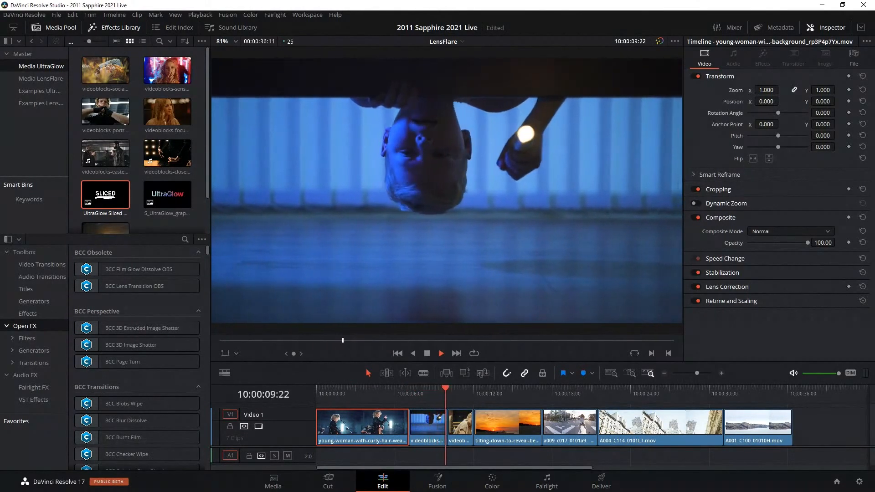
key("space")
mouse_move(455, 389)
left_mouse_down()
mouse_move(725, 389)
mouse_move(447, 388)
left_mouse_up()
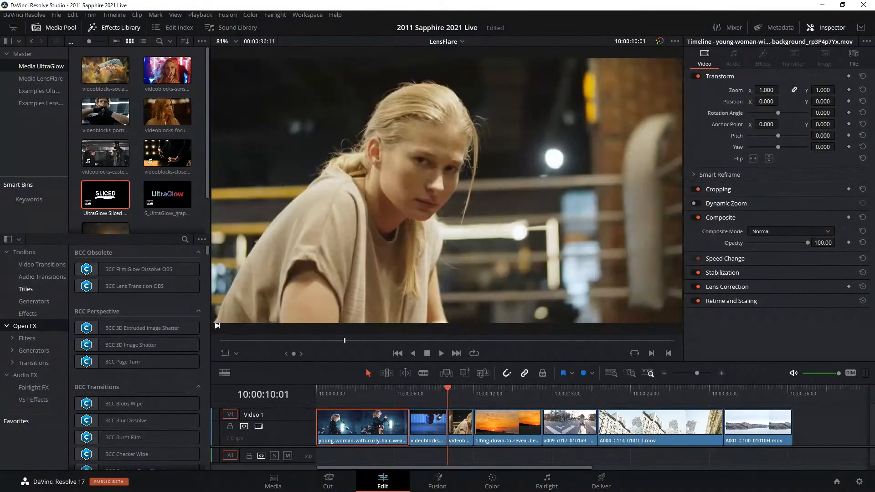
Search the effects library for "lensflare" and apply S_LensFlare to the boxing-gym clip.
left_click(185, 240)
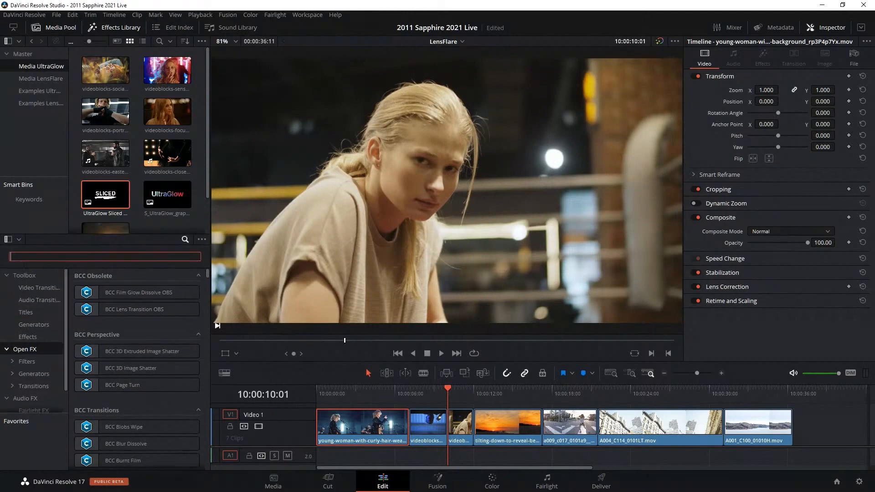
type("lensflare")
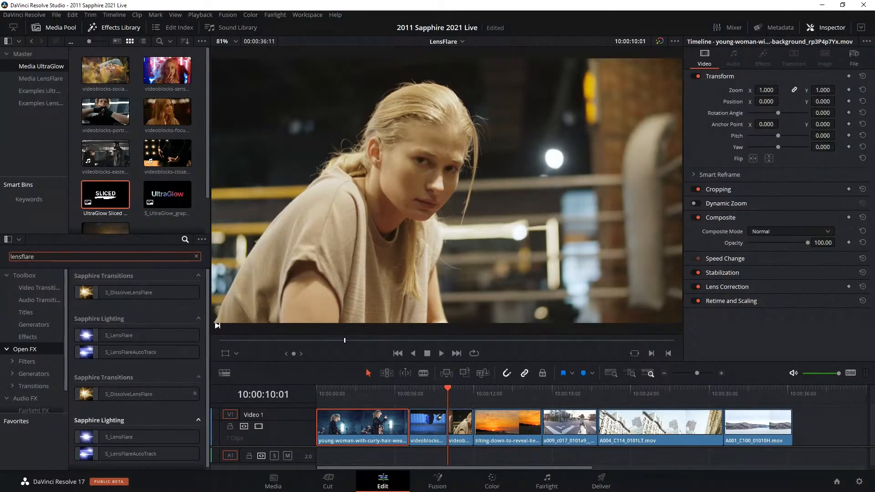
scroll(146, 437, "down", 1)
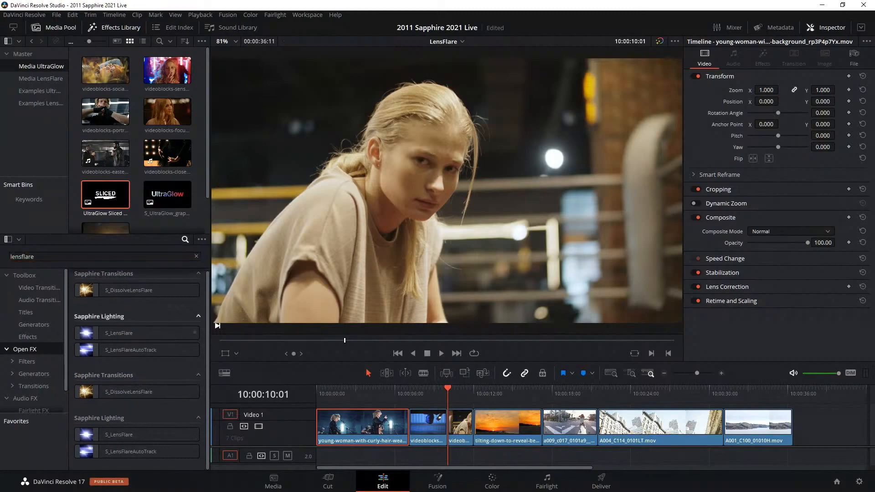
left_click_drag(465, 356, 461, 427)
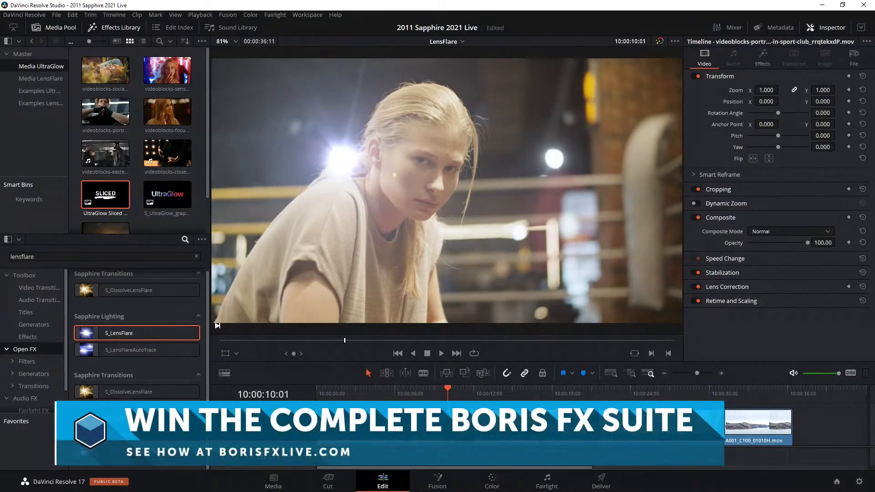
Open the S_LensFlare lens editor and widen its preview area by narrowing the presets and properties sections.
left_click(763, 59)
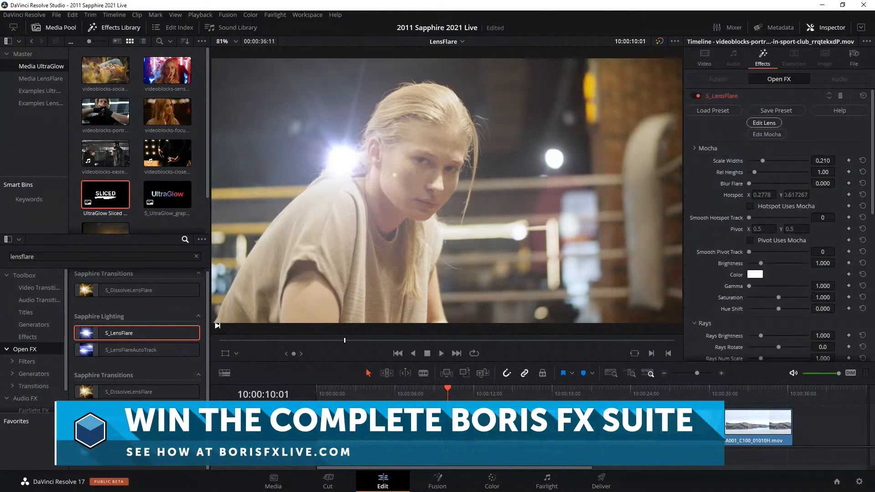
left_click(764, 122)
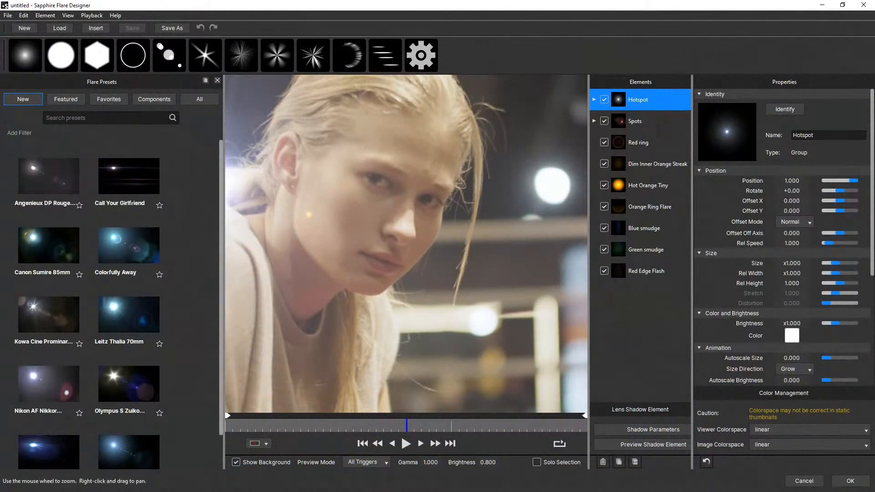
left_click_drag(224, 272, 184, 272)
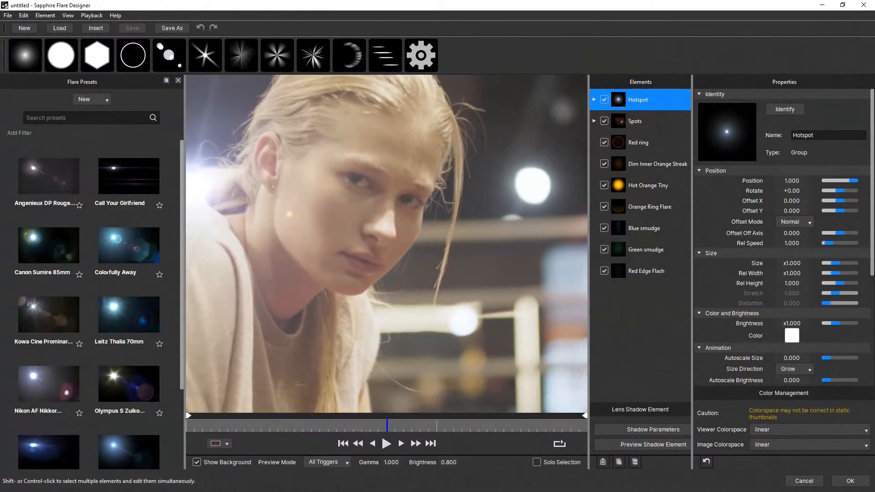
left_click_drag(589, 273, 624, 272)
Fit the whole frame in the Flare Designer preview and place the flare on the bright light behind the woman's head.
left_click(68, 15)
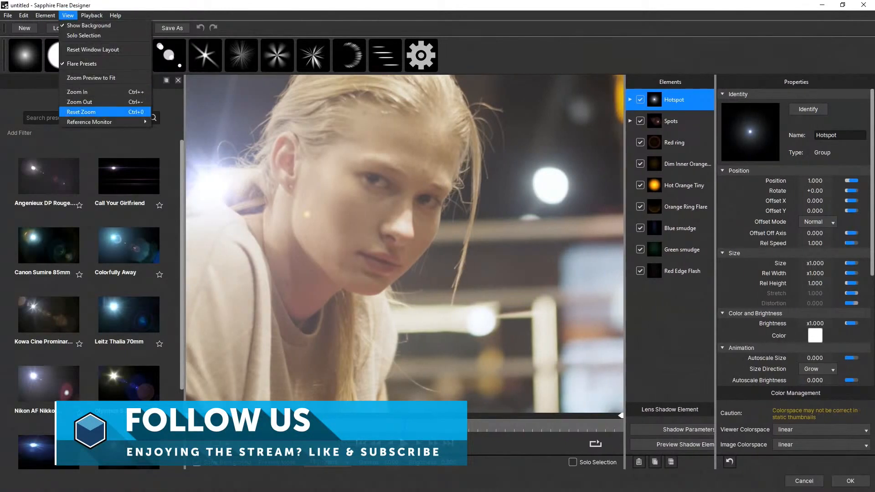
key("Escape")
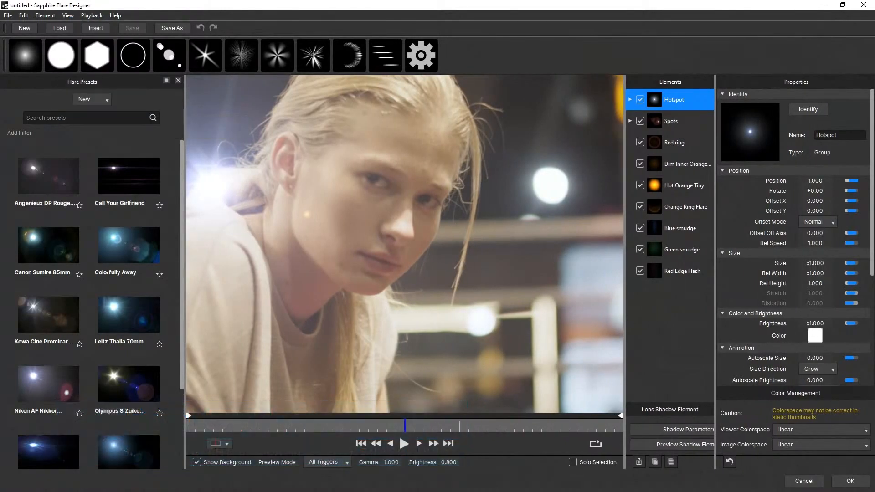
left_click(332, 289)
scroll(332, 290, "down", 3)
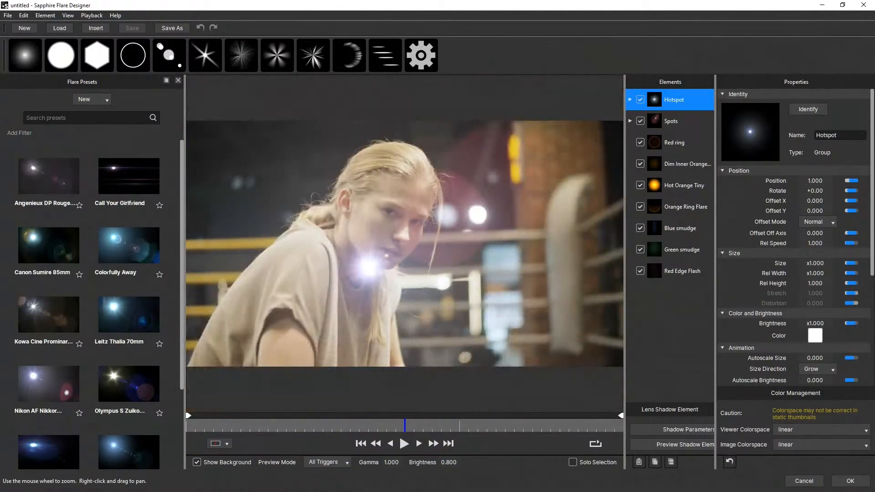
left_click_drag(368, 268, 288, 165)
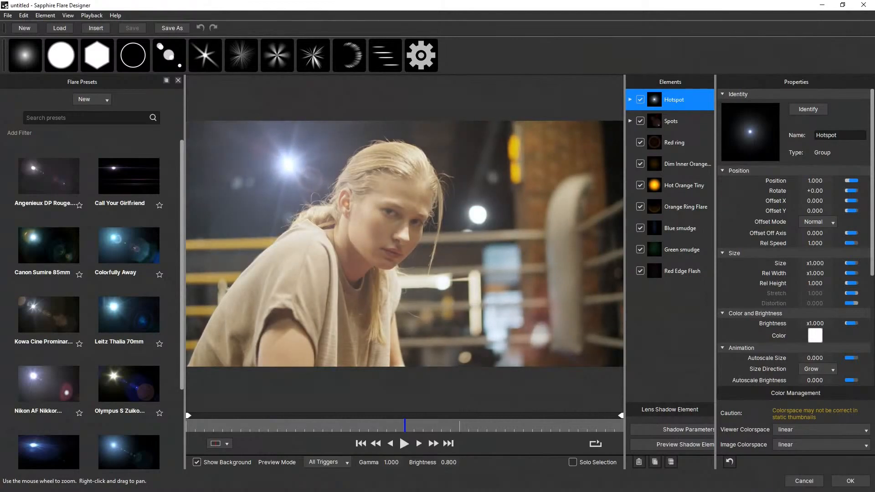
Try several flare presets from the New category, including Call Your Girlfriend and Canon Sumire 85mm.
left_click(129, 177)
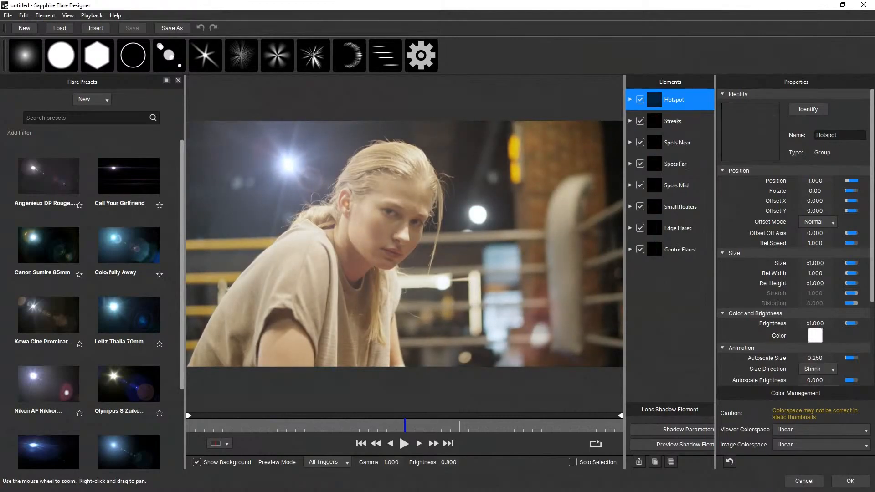
left_click(49, 245)
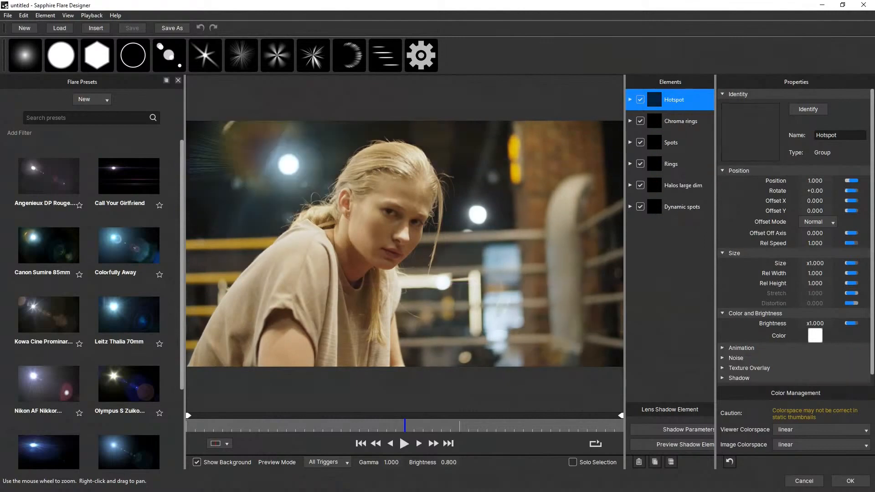
left_click(129, 245)
left_click(49, 314)
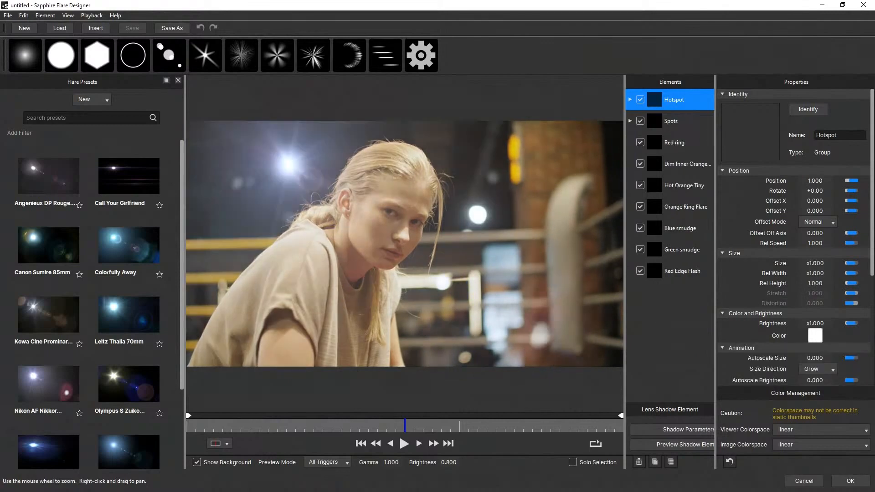
Browse the Featured flare presets and load It Fell From The Sky.
left_click(92, 99)
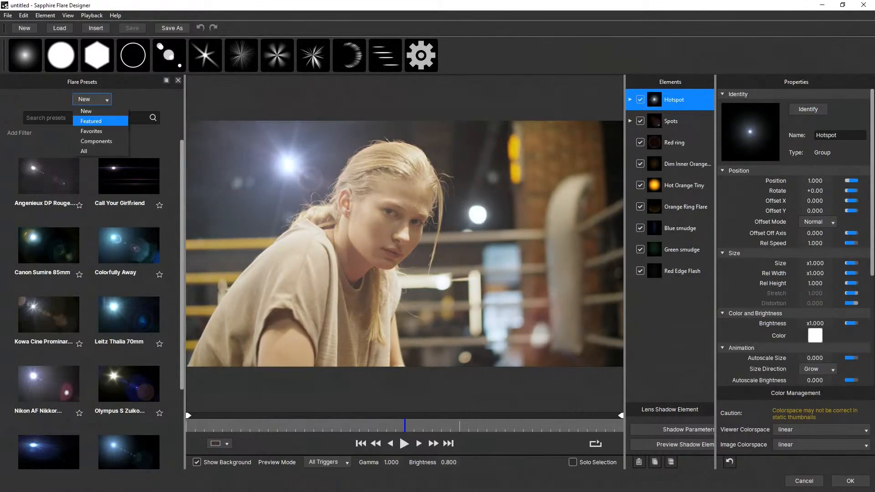
left_click(90, 121)
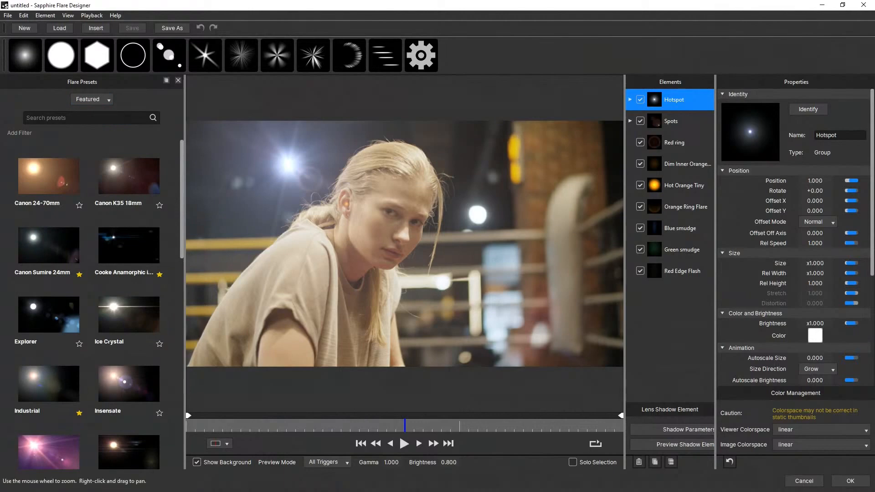
scroll(92, 296, "down", 5)
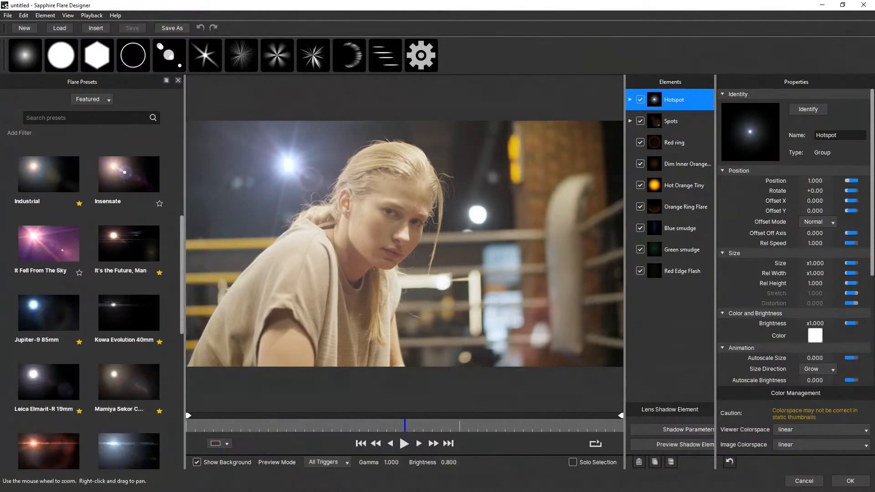
scroll(91, 296, "down", 6)
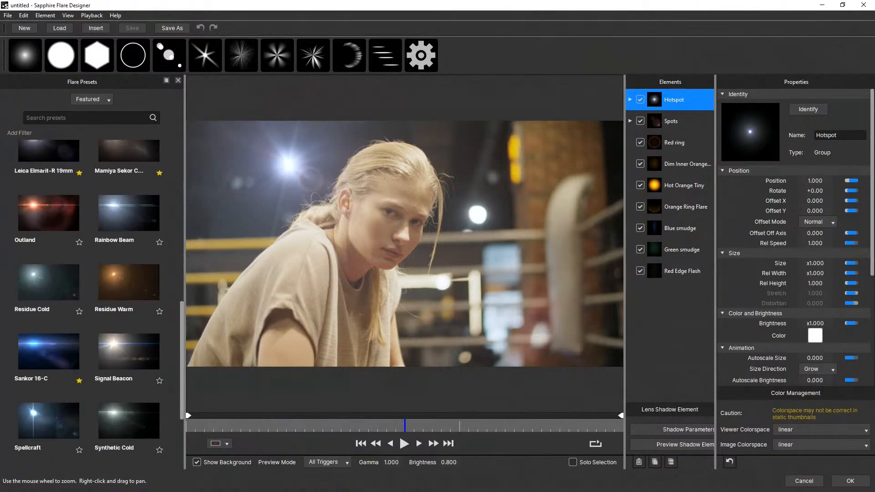
scroll(91, 296, "down", 1)
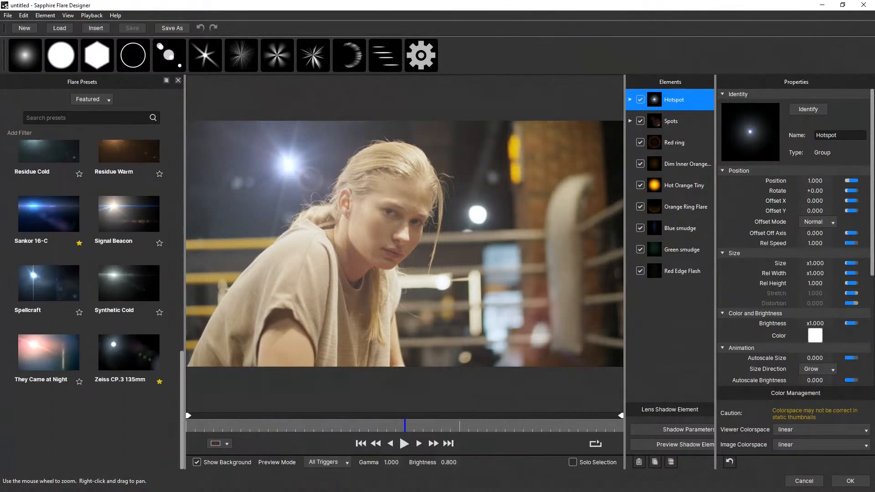
scroll(91, 296, "up", 14)
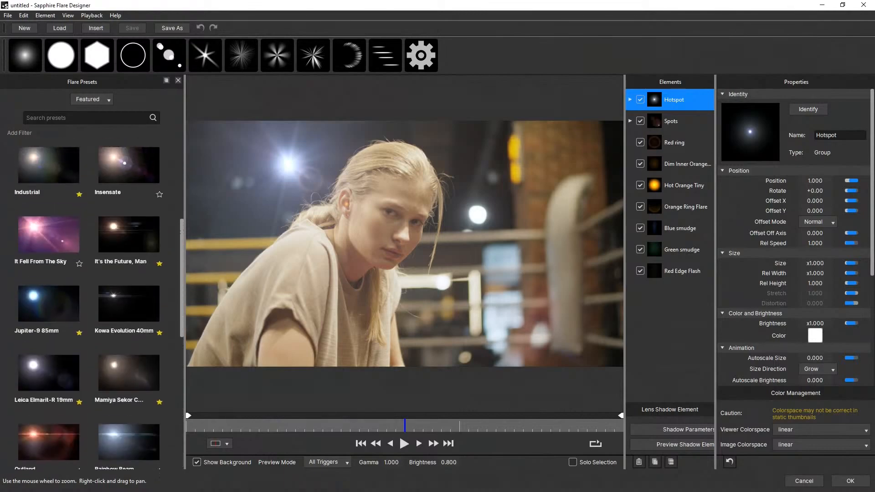
scroll(91, 296, "down", 5)
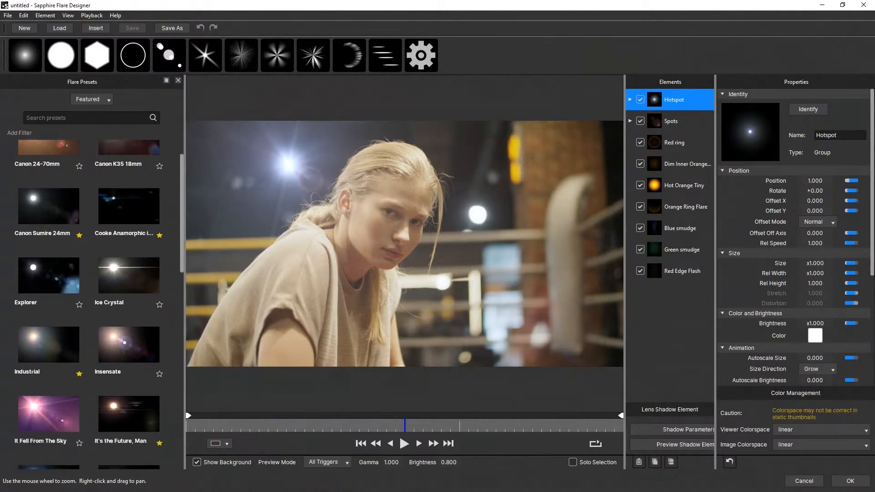
left_click(49, 300)
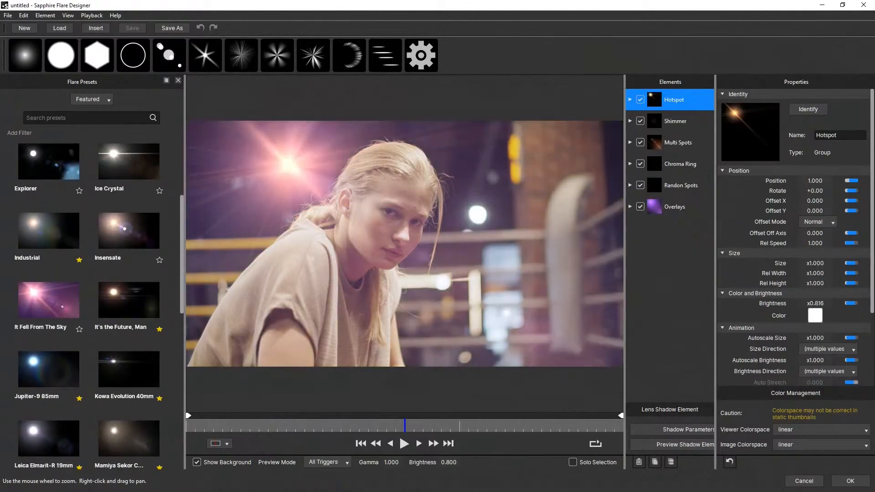
Move the flare to just beside the woman's head and load the Jupiter-9 85mm preset.
left_click_drag(288, 165, 326, 173)
left_click(49, 369)
Browse the complete collection of flare presets in the All category.
left_click(91, 99)
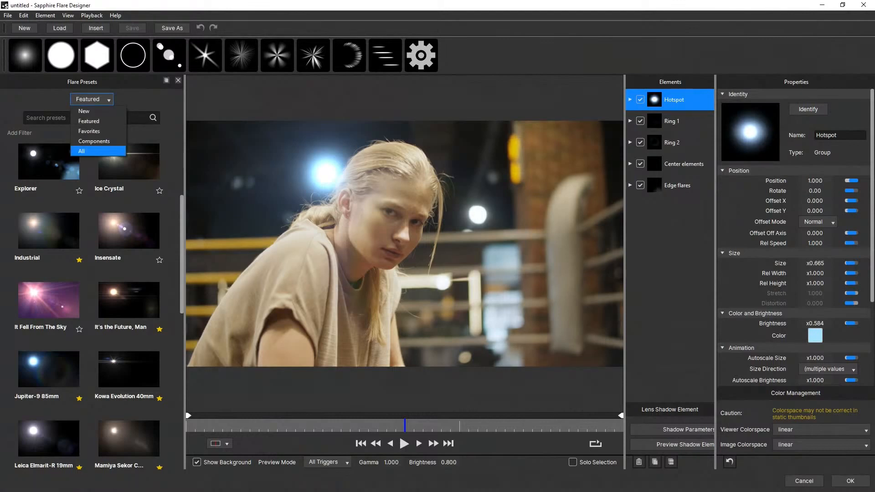
left_click(98, 151)
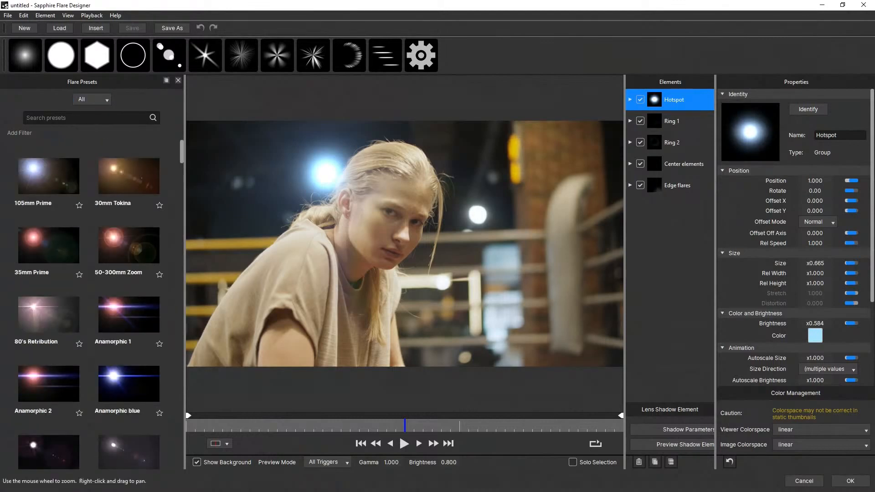
scroll(91, 306, "down", 10)
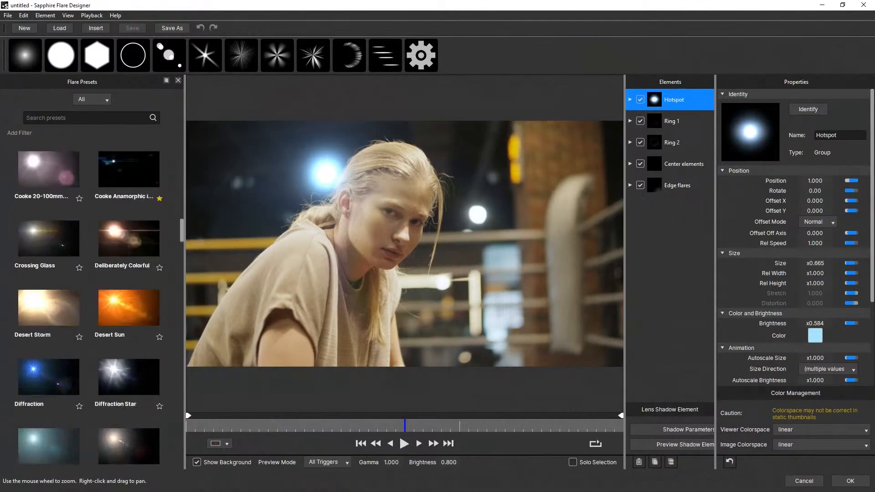
scroll(89, 305, "down", 12)
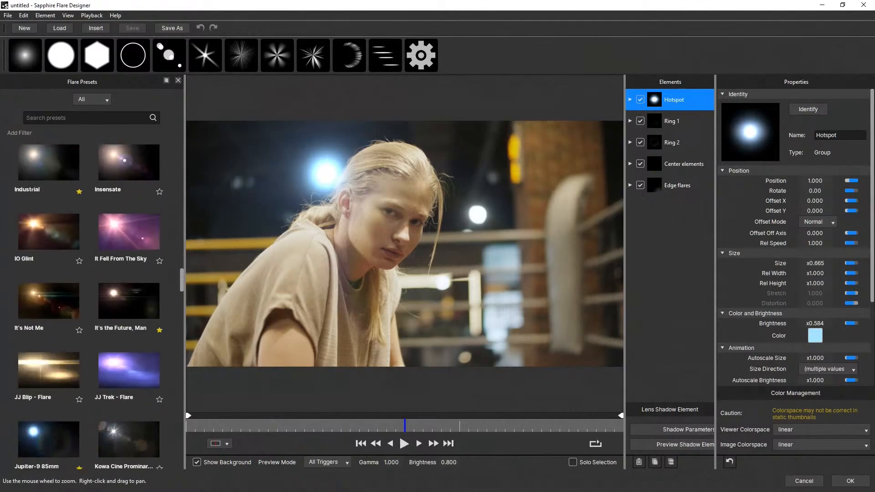
scroll(88, 306, "down", 12)
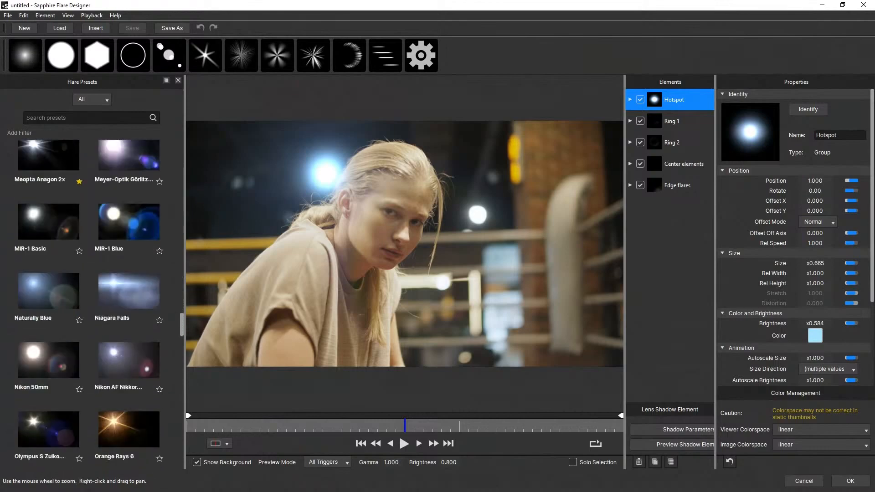
scroll(89, 306, "down", 12)
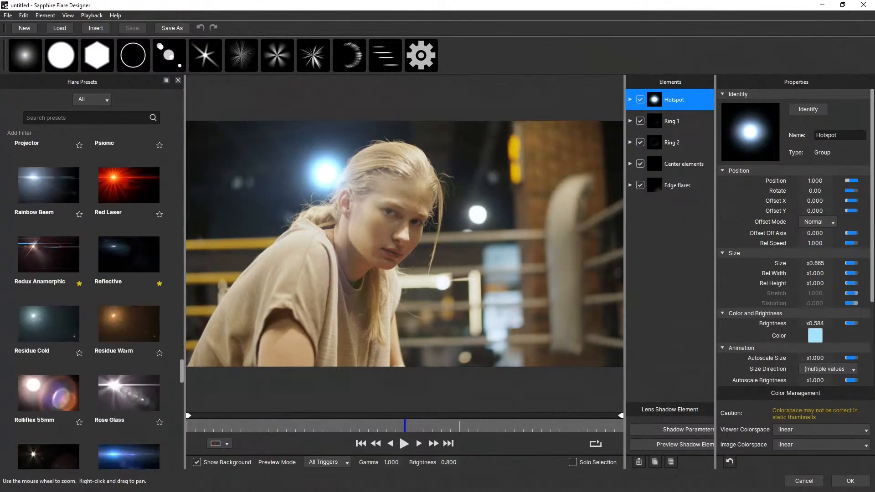
scroll(89, 305, "down", 12)
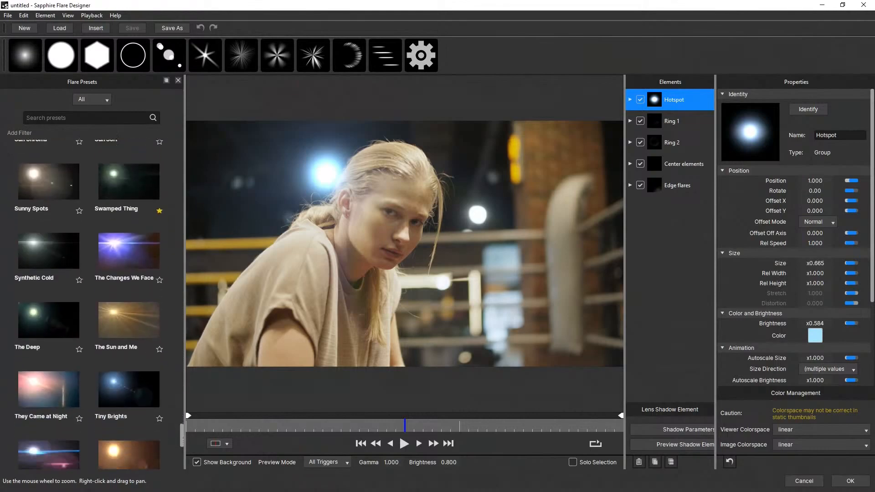
scroll(89, 305, "down", 8)
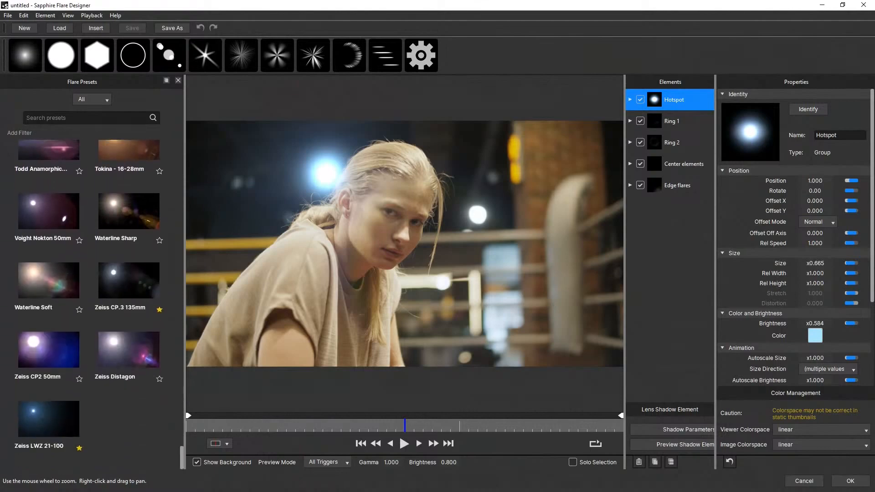
scroll(89, 306, "up", 15)
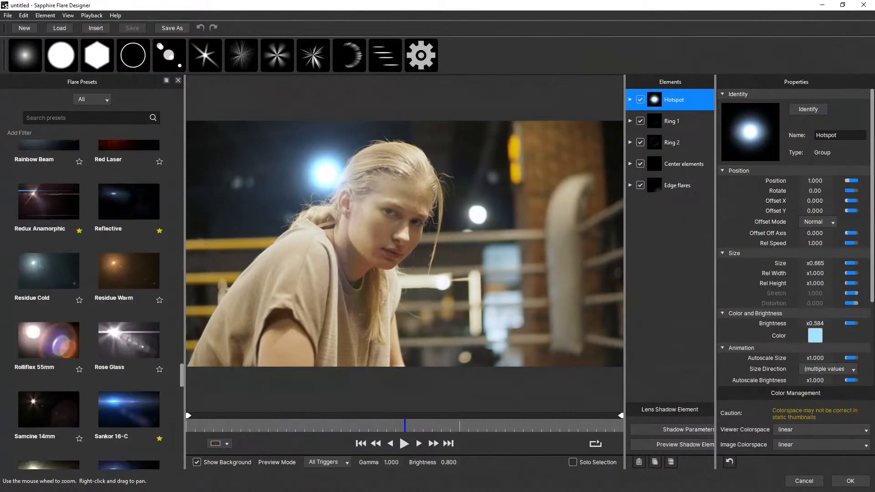
scroll(89, 305, "up", 1)
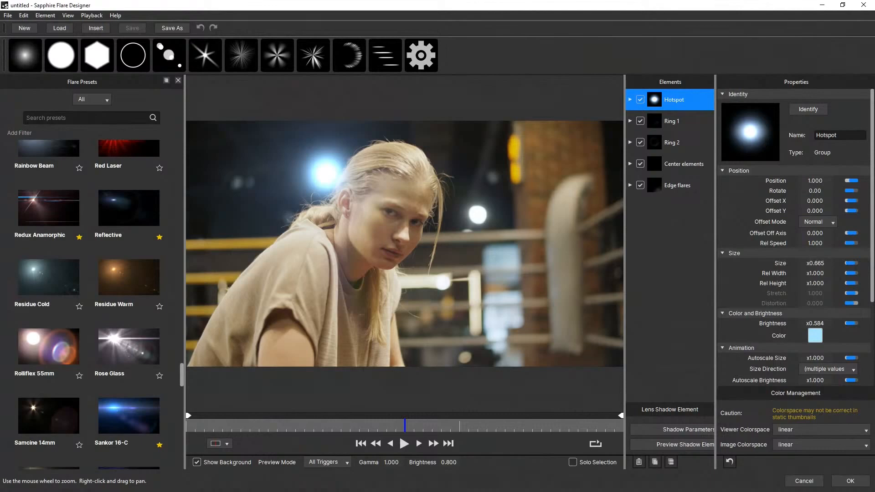
scroll(89, 305, "up", 15)
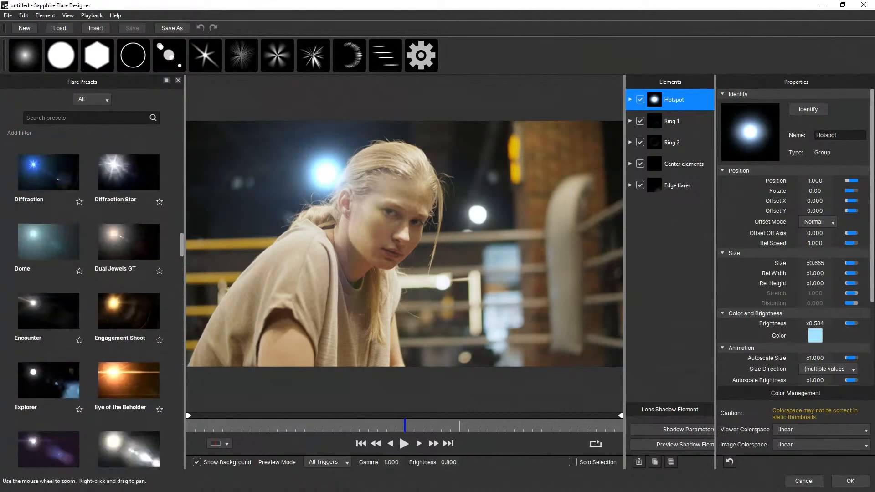
scroll(89, 305, "down", 10)
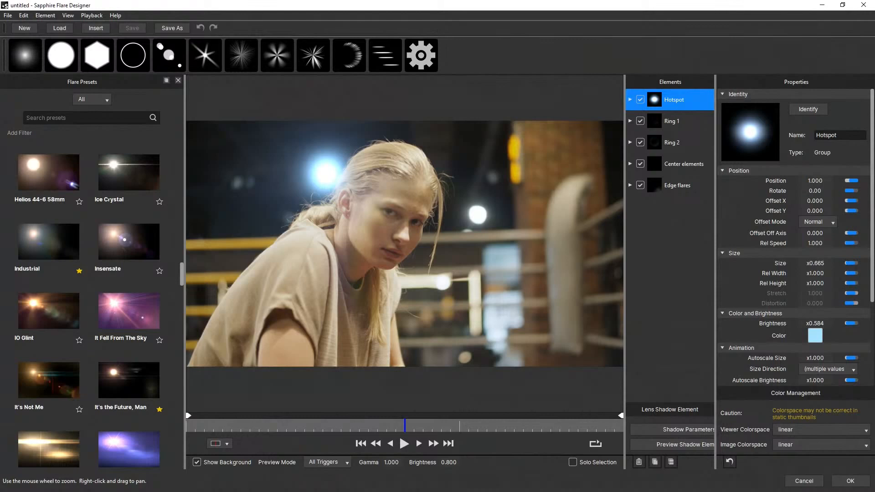
Show the Favorites flare presets and try Sankor 16-C, followed by the Mamiya Sekor preset.
left_click(92, 99)
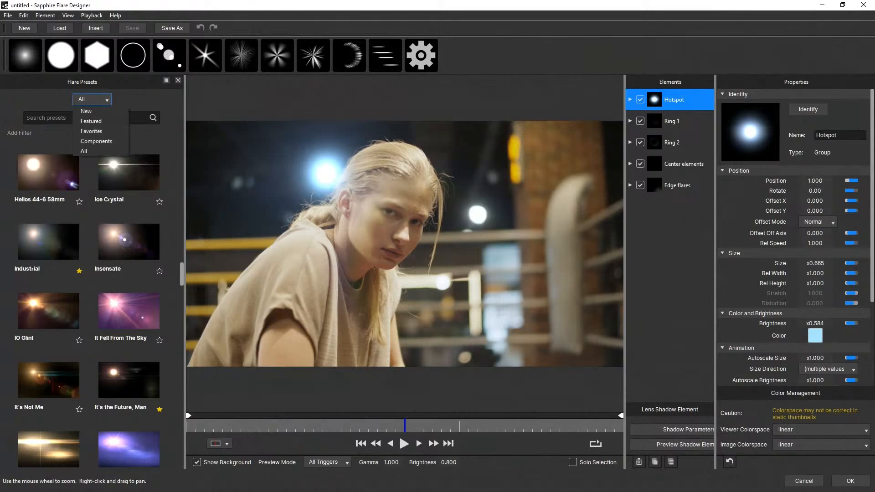
left_click(89, 132)
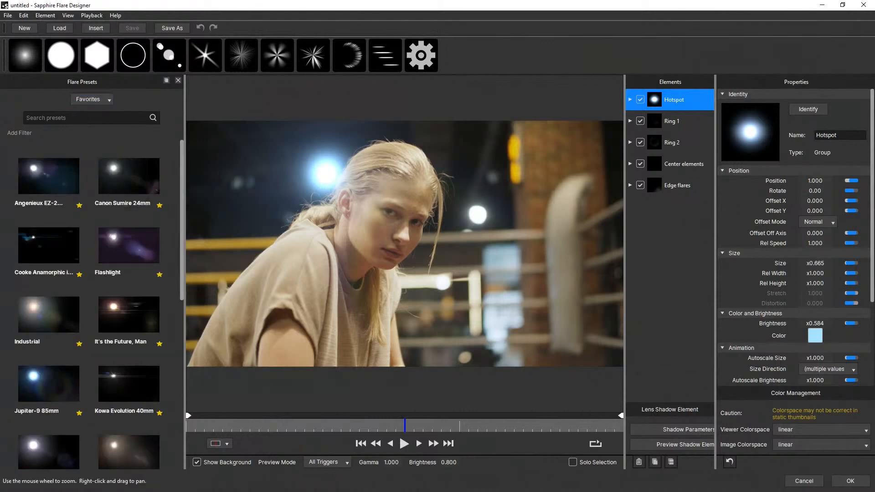
scroll(89, 306, "down", 5)
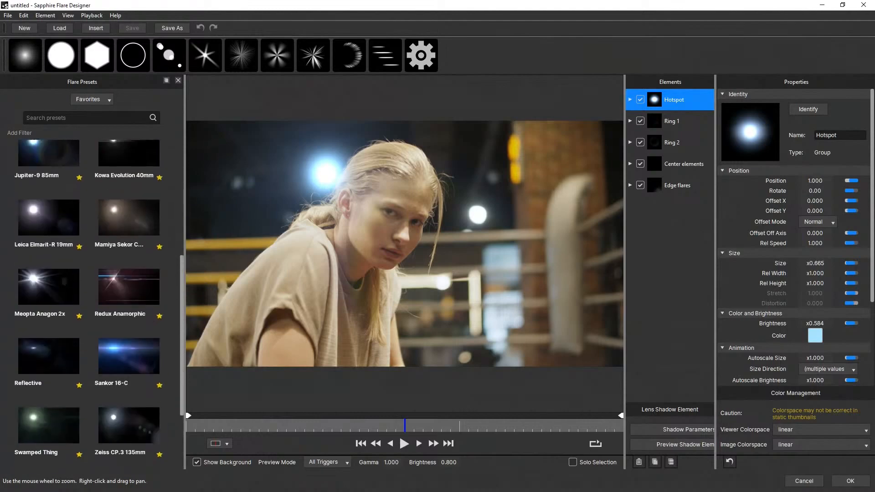
scroll(129, 364, "down", 1)
left_click(129, 423)
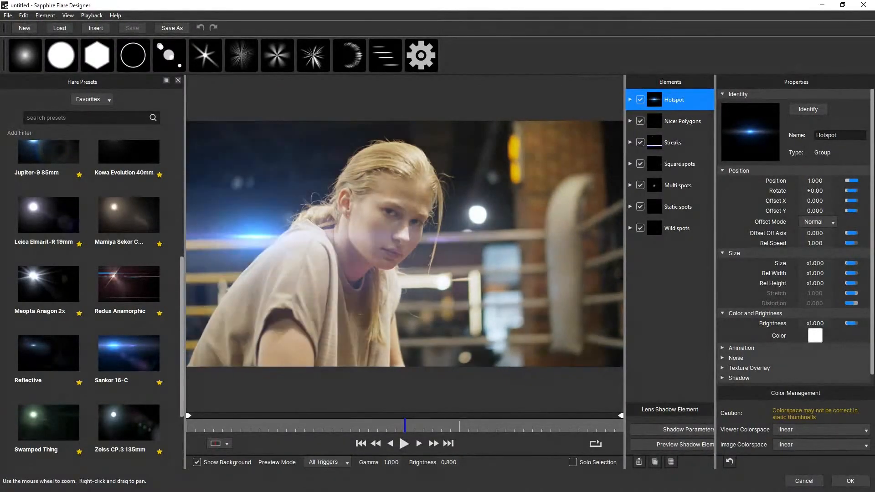
left_click(129, 216)
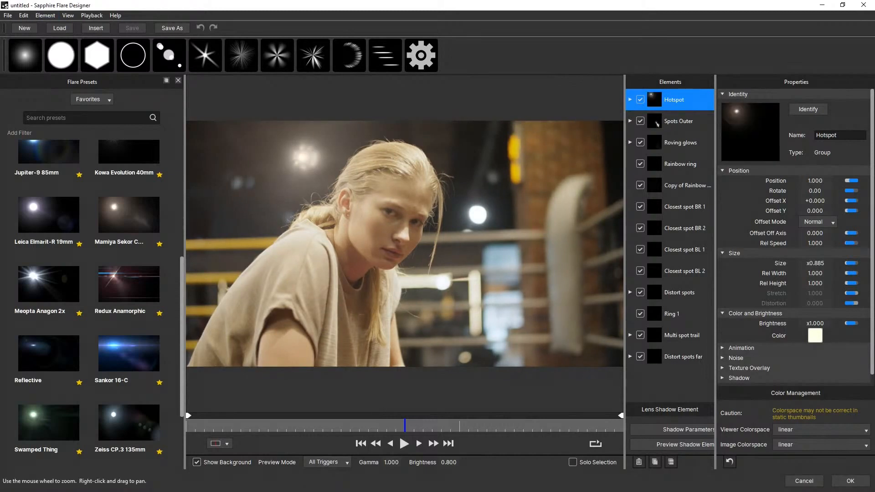
Hide the background footage in the preview and start a new empty flare.
key("b")
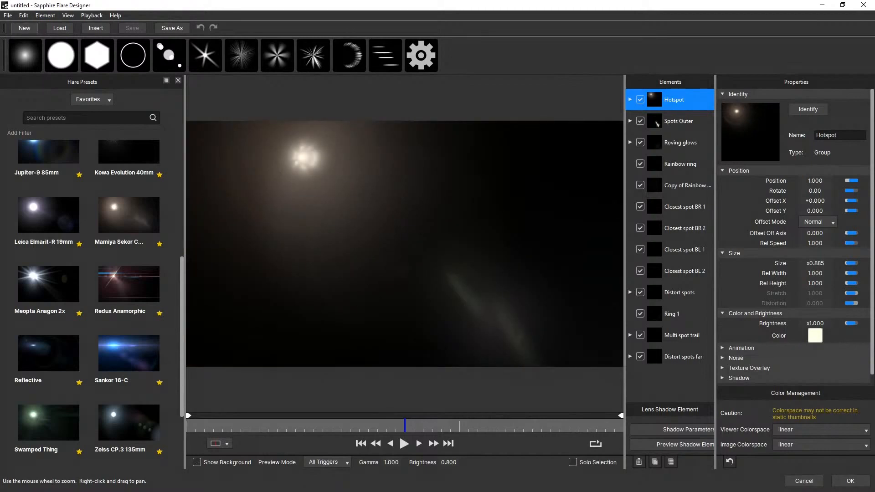
key("ctrl+n")
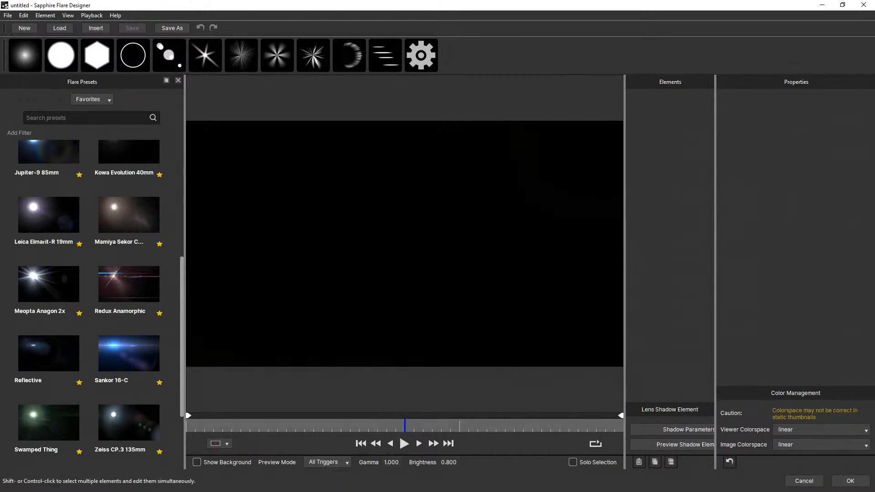
Add a spot element with position 1.000 and brightness 1.000, and move the flare closer to the frame's center.
left_click(61, 55)
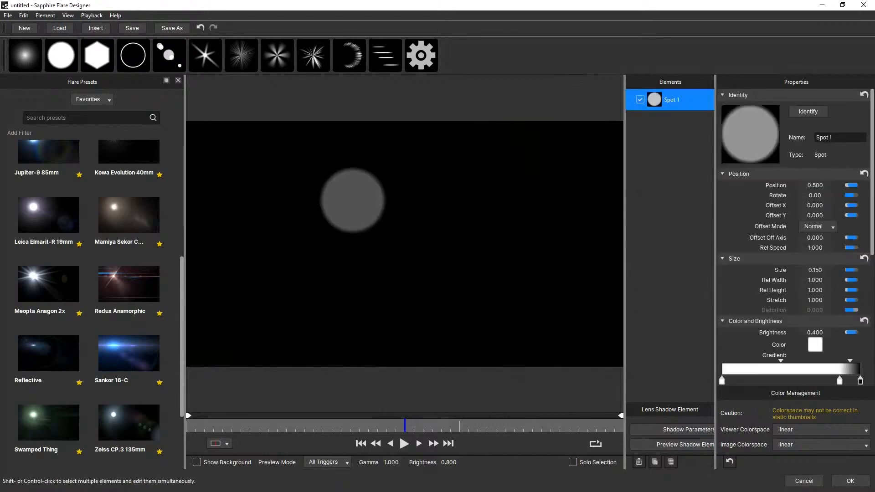
left_click_drag(851, 186, 858, 185)
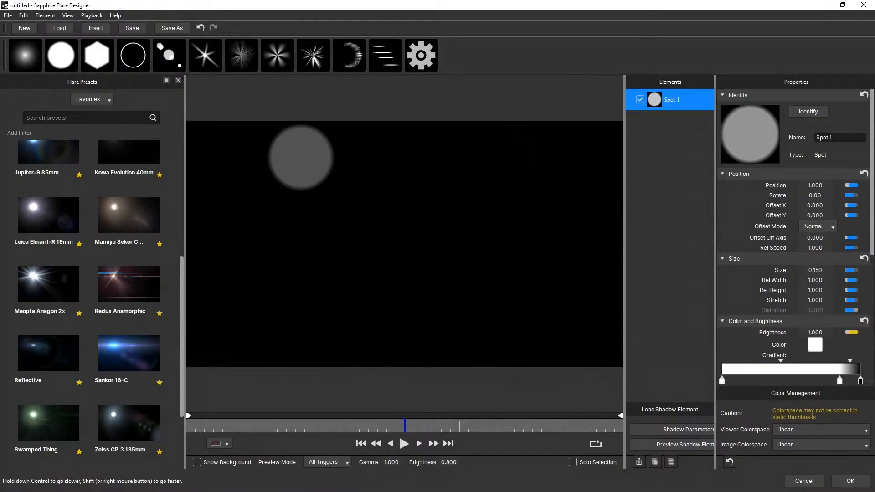
left_click_drag(405, 246, 338, 232)
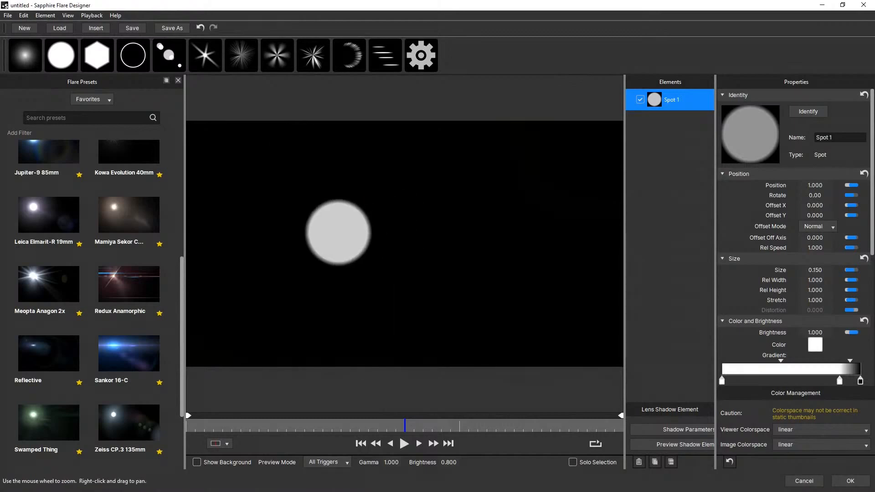
Add a second spot element and move the flare source sideways to compare how both spots travel.
left_click(61, 55)
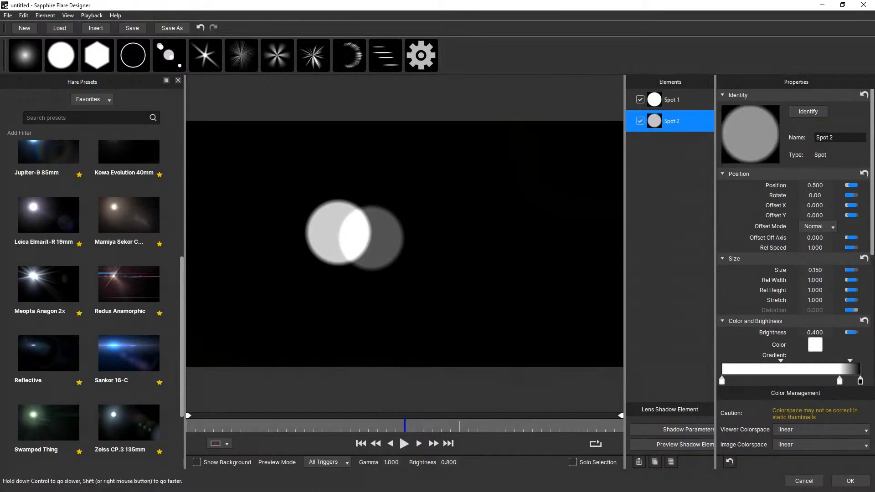
left_click_drag(338, 233, 285, 246)
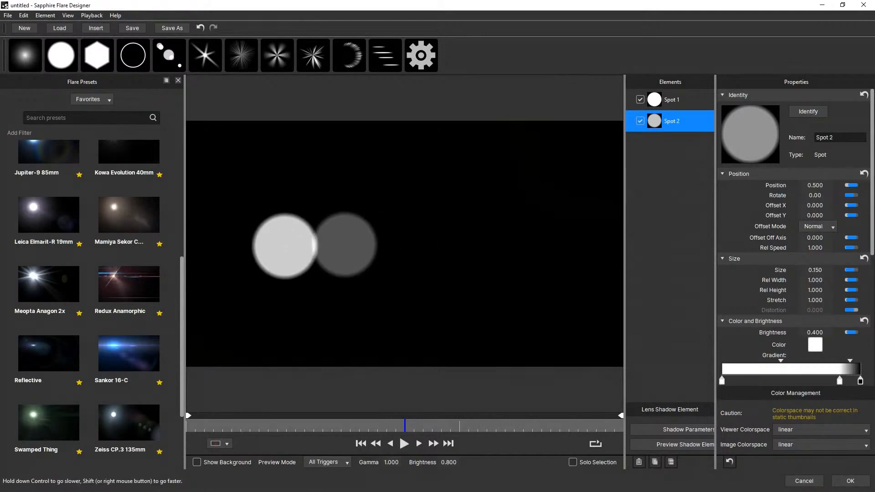
Try Offset Off Axis values of -0.115 and -0.130 on Spot 2 while moving the flare, resetting the offset to 0 each time.
mouse_move(852, 238)
left_mouse_down()
mouse_move(841, 238)
mouse_move(858, 238)
mouse_move(842, 237)
mouse_move(857, 237)
mouse_move(849, 238)
left_mouse_up()
left_click_drag(285, 246, 417, 221)
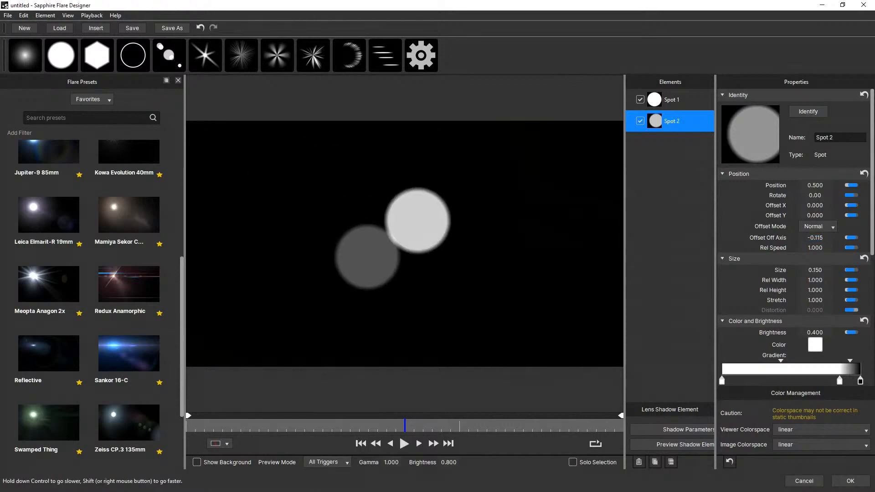
type("0")
key("Return")
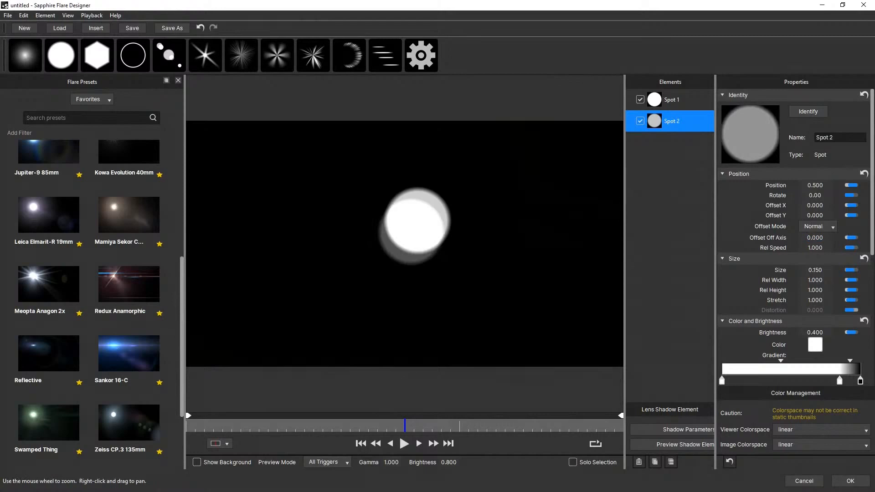
left_click_drag(417, 221, 297, 233)
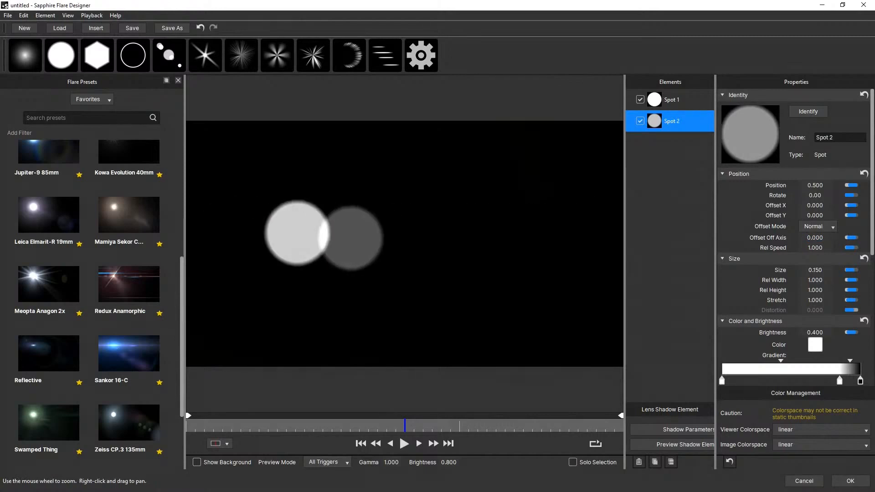
mouse_move(852, 238)
left_mouse_down()
mouse_move(864, 238)
mouse_move(840, 238)
left_mouse_up()
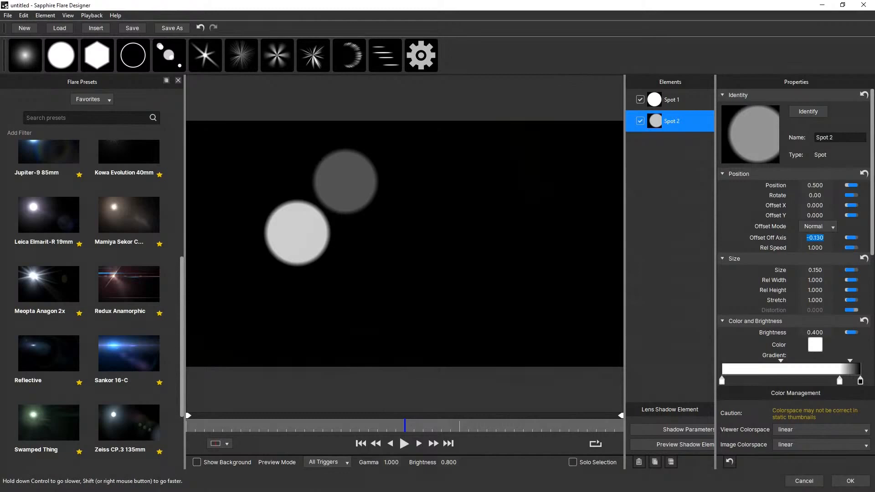
type("0")
key("Return")
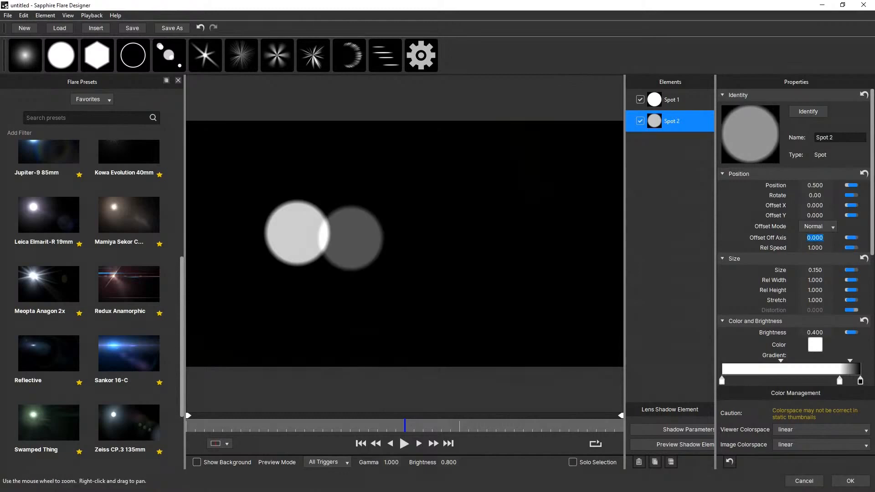
Set Spot 2's offset mode to Horizontal Stretch, with stretch 0.870 and distortion 0.055.
left_click_drag(298, 233, 284, 267)
left_click(819, 227)
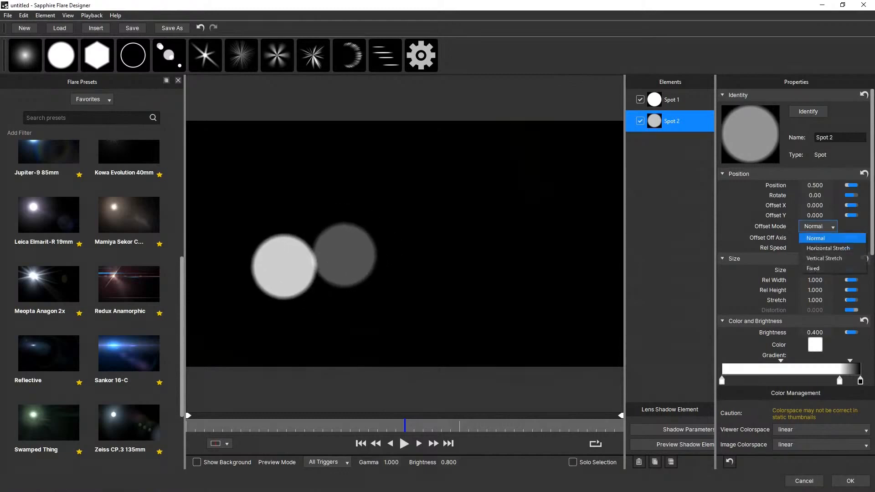
left_click(828, 248)
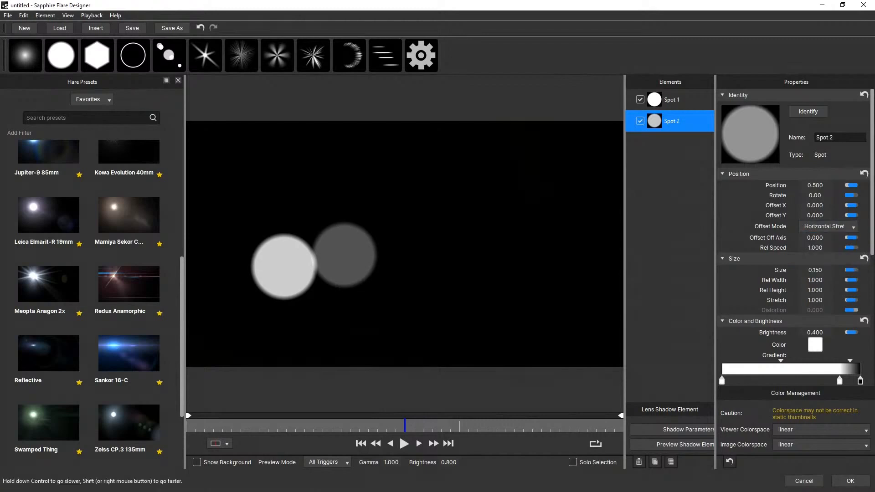
left_click_drag(852, 300, 841, 300)
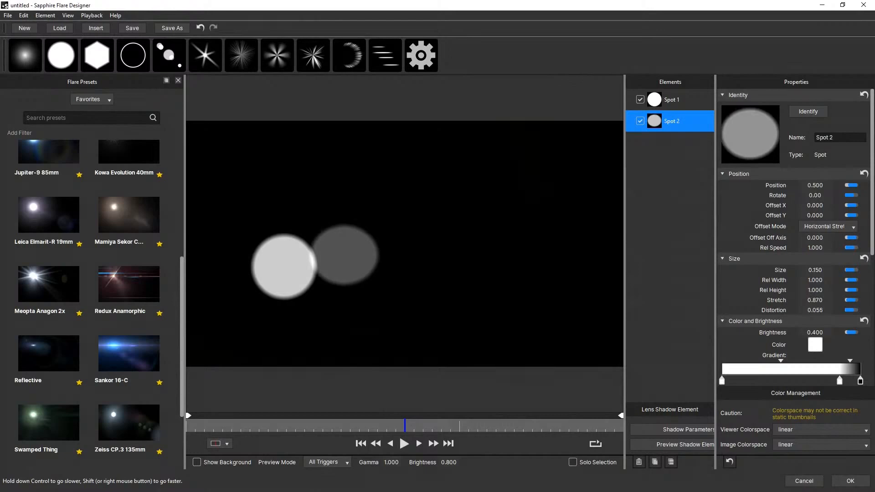
left_click_drag(851, 248, 852, 248)
Set Spot 2's position to -1.000, move the flare source lower in the frame, and duplicate Spot 2.
left_click_drag(852, 186, 842, 186)
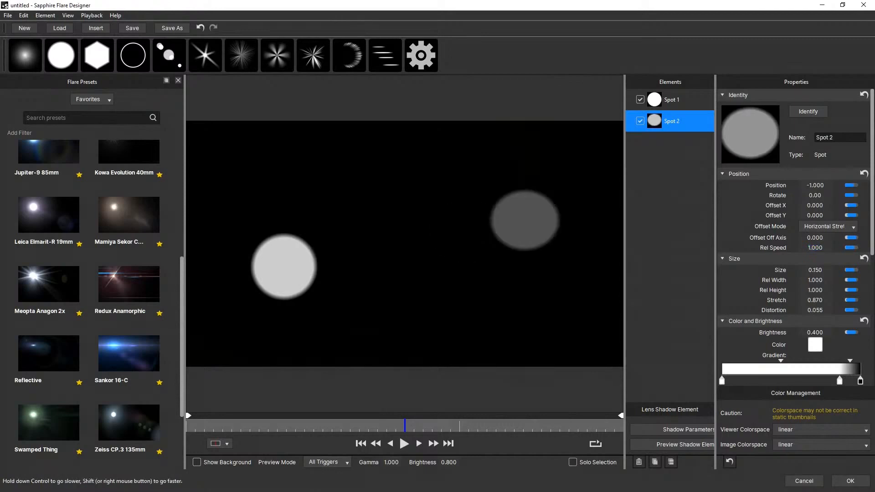
left_click_drag(284, 266, 297, 290)
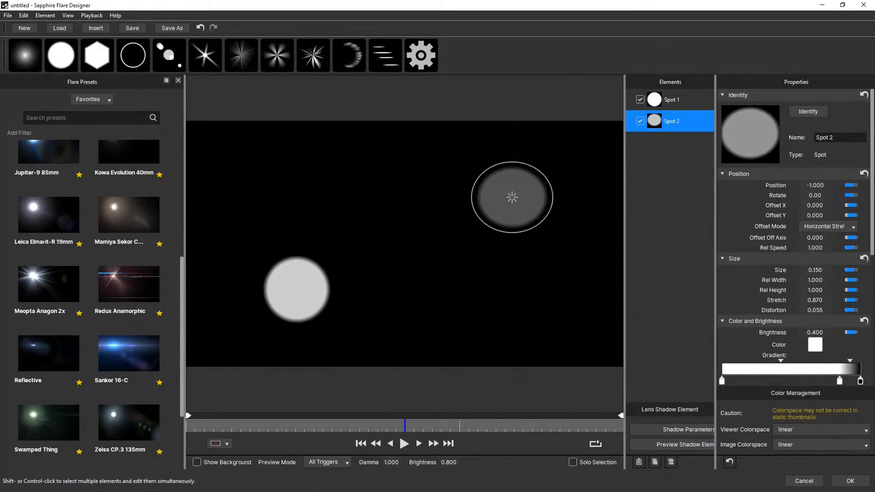
key("ctrl+d")
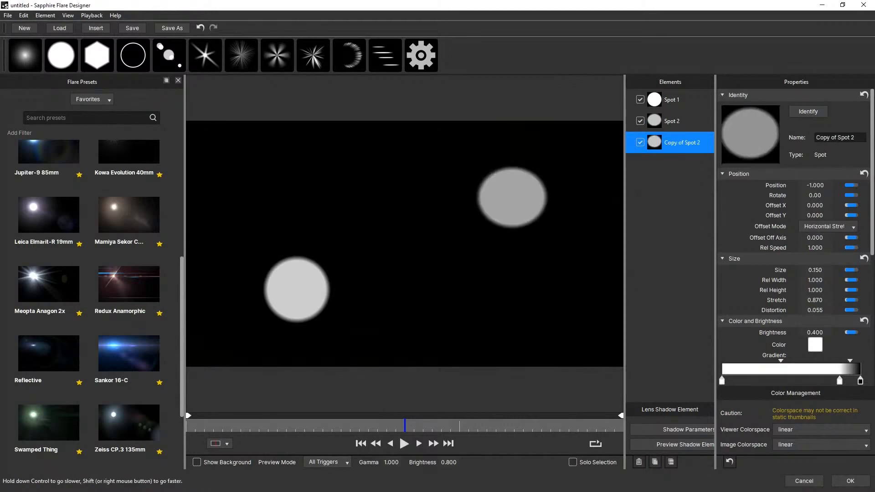
Set the copied spot's relative speed to 2.000, duplicate it, and set the new copy's relative speed to 4.000.
type("2")
key("Return")
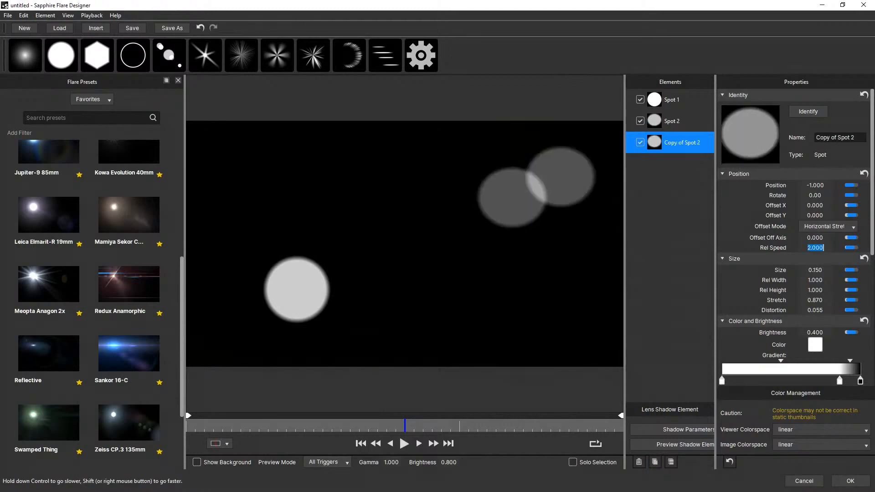
left_click(655, 463)
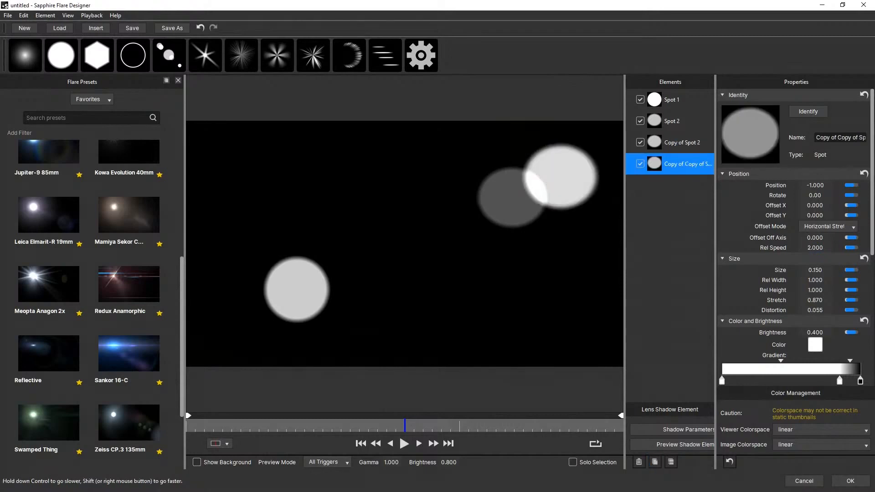
left_click(815, 248)
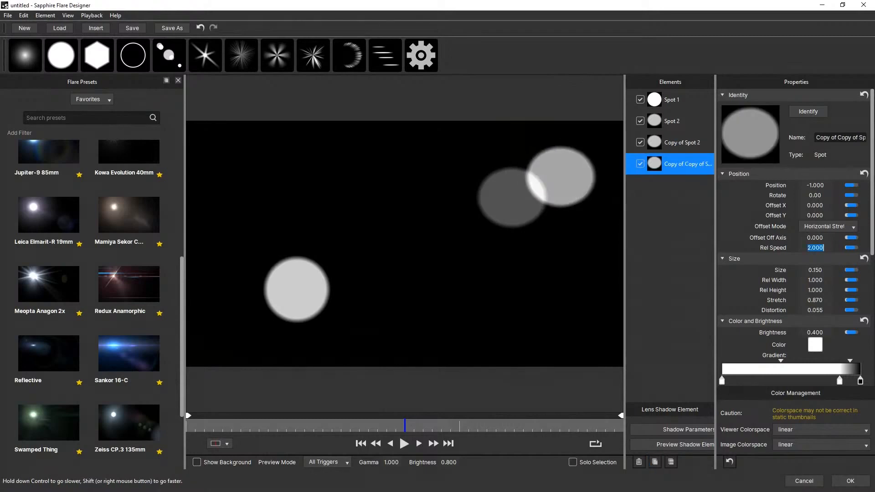
type("4")
key("Return")
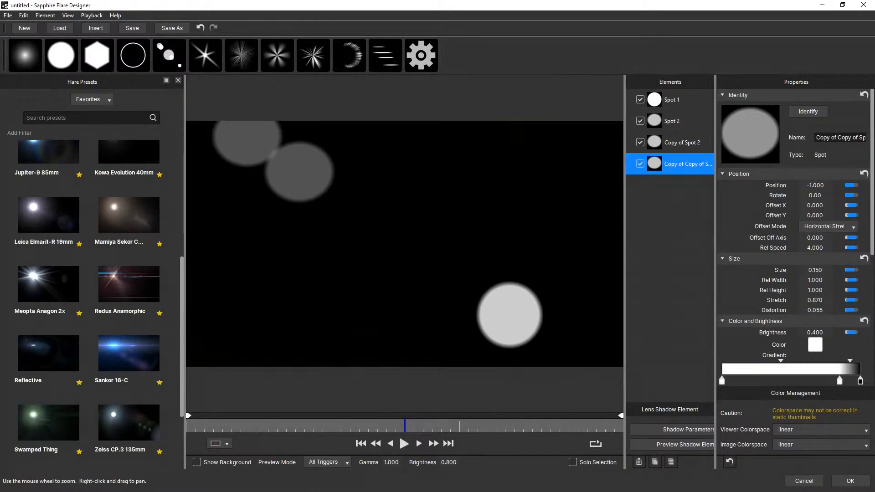
Filter the flare presets to New and load the Angenieux DP Rouge preset, discarding the unsaved changes.
left_click(91, 99)
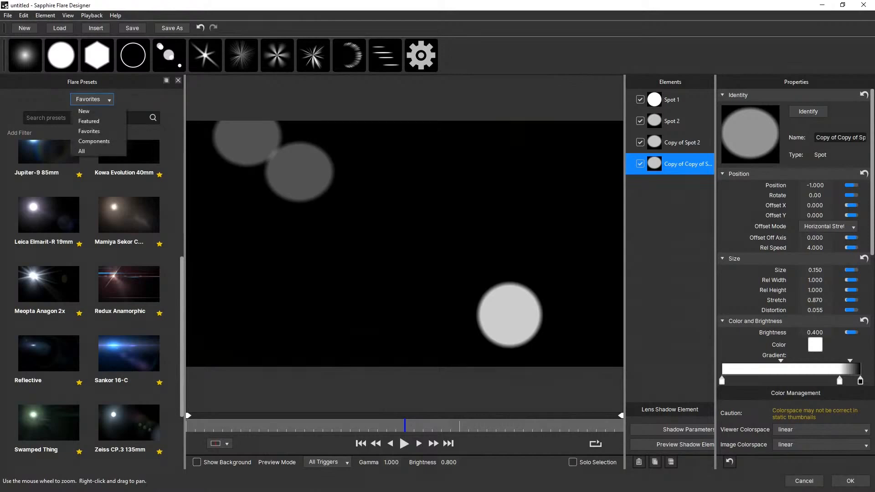
left_click(91, 110)
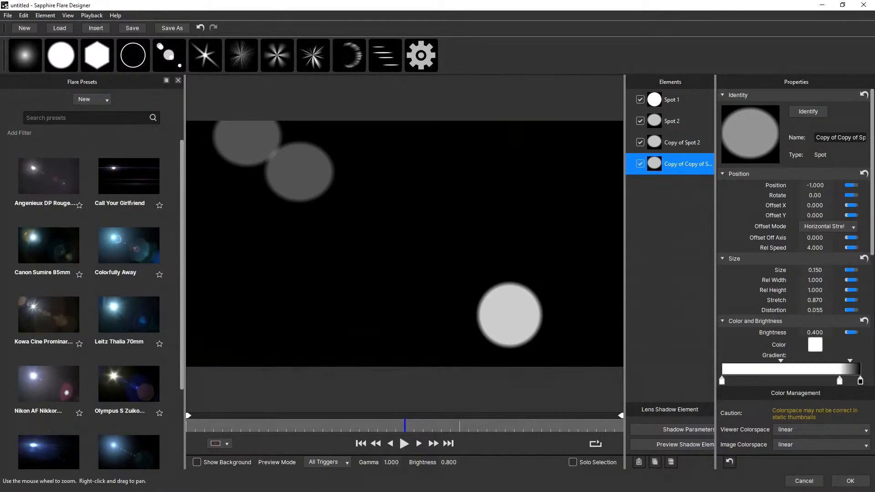
left_click(129, 246)
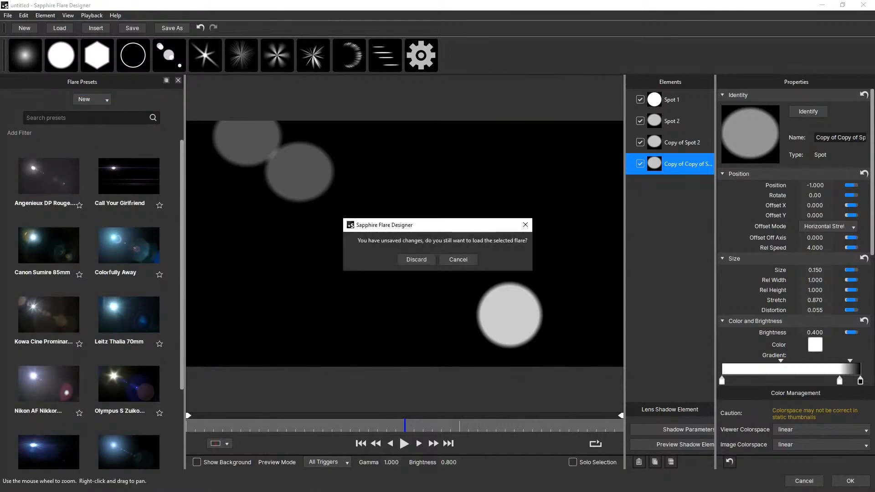
key("Return")
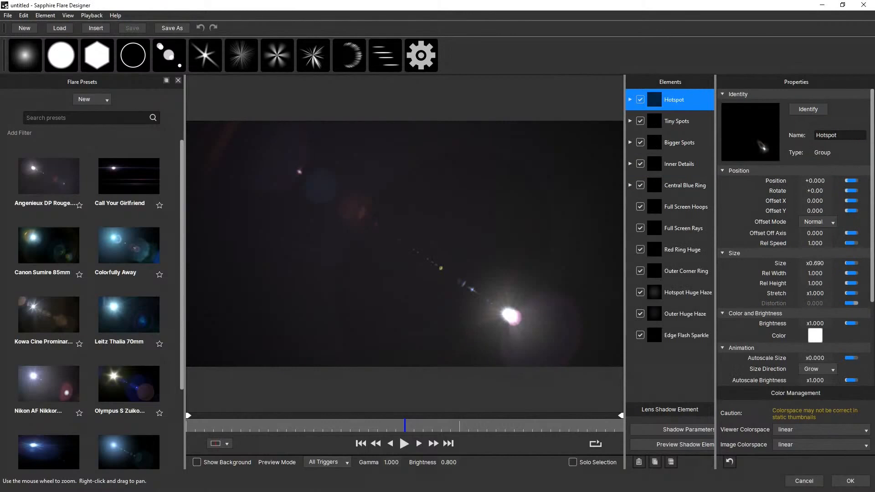
Move the Angenieux flare source around the frame, including a lower corner, the upper area and near the centre, to preview its elements.
left_click_drag(510, 315, 316, 266)
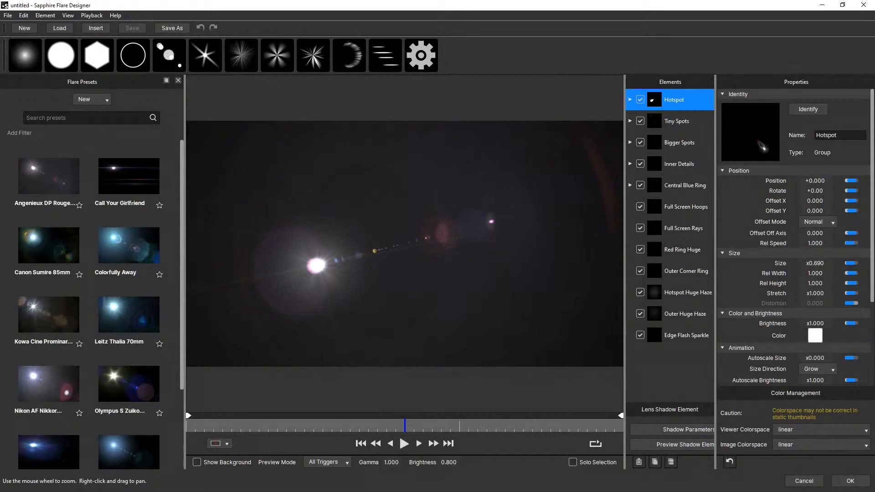
scroll(796, 273, "down", 1)
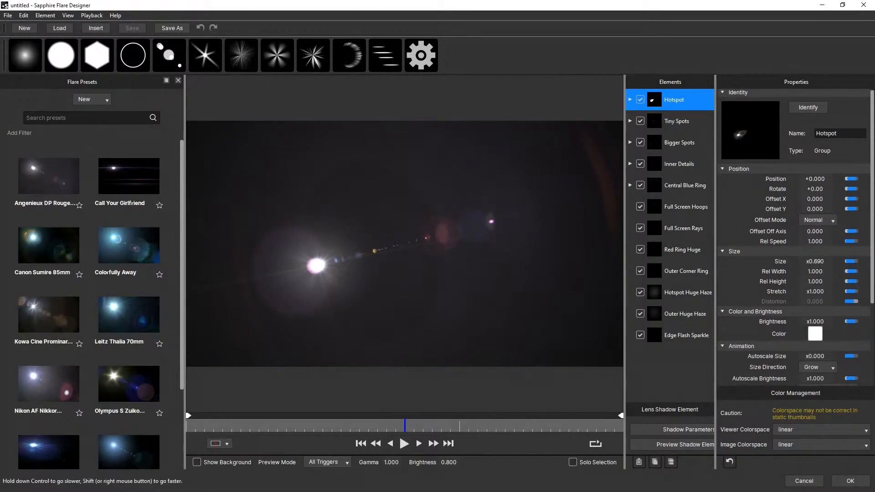
left_click_drag(317, 266, 258, 305)
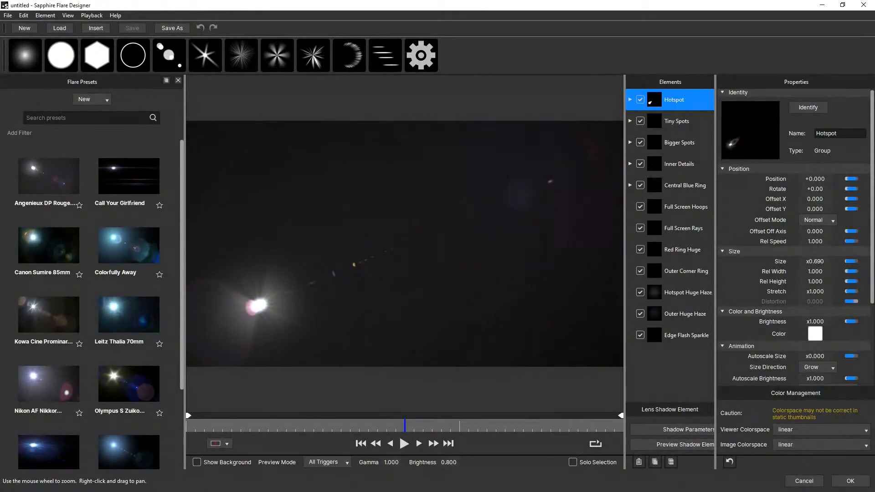
left_click_drag(257, 305, 377, 170)
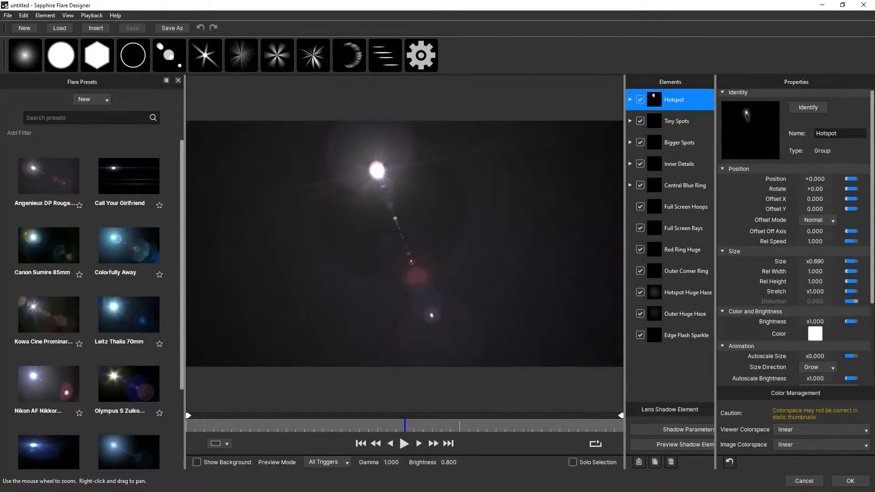
left_click_drag(377, 171, 423, 241)
Load two more presets from the New category and move each flare source across the frame to preview them.
left_click(49, 452)
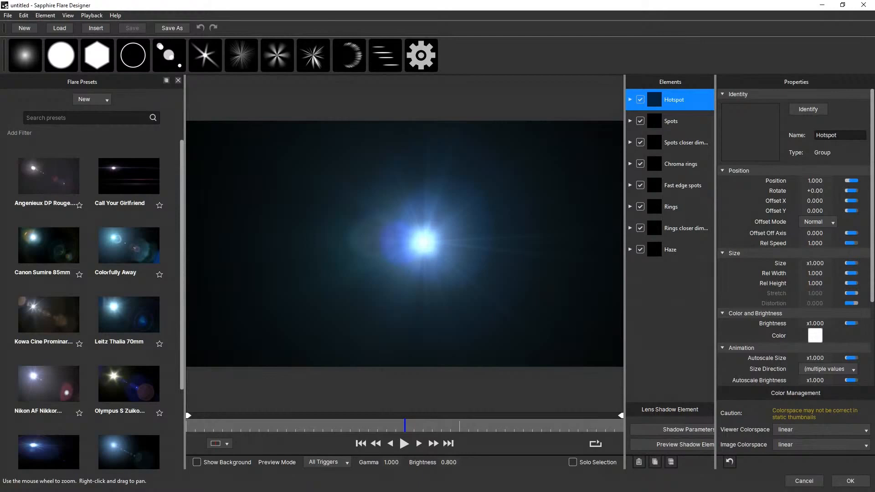
left_click_drag(424, 242, 599, 238)
left_click(49, 315)
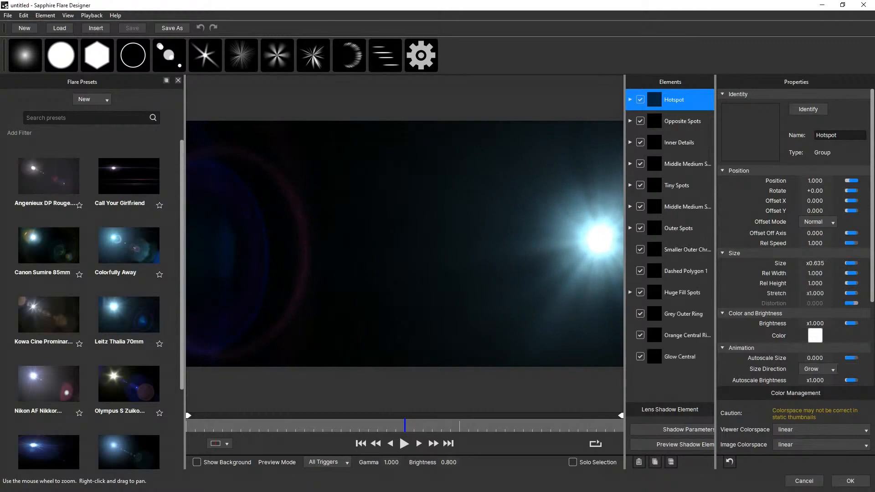
mouse_move(600, 238)
left_mouse_down()
mouse_move(313, 152)
mouse_move(374, 170)
mouse_move(254, 151)
mouse_move(249, 161)
mouse_move(229, 146)
mouse_move(274, 195)
mouse_move(365, 227)
mouse_move(415, 230)
mouse_move(499, 309)
mouse_move(505, 361)
mouse_move(560, 339)
mouse_move(353, 338)
mouse_move(206, 351)
mouse_move(219, 313)
mouse_move(377, 254)
mouse_move(469, 244)
mouse_move(477, 232)
mouse_move(313, 184)
mouse_move(337, 183)
mouse_move(313, 225)
mouse_move(521, 238)
mouse_move(600, 262)
mouse_move(327, 279)
mouse_move(332, 295)
mouse_move(588, 250)
mouse_move(424, 193)
mouse_move(345, 195)
mouse_move(307, 217)
mouse_move(389, 238)
mouse_move(358, 236)
mouse_move(332, 198)
mouse_move(319, 197)
left_mouse_up()
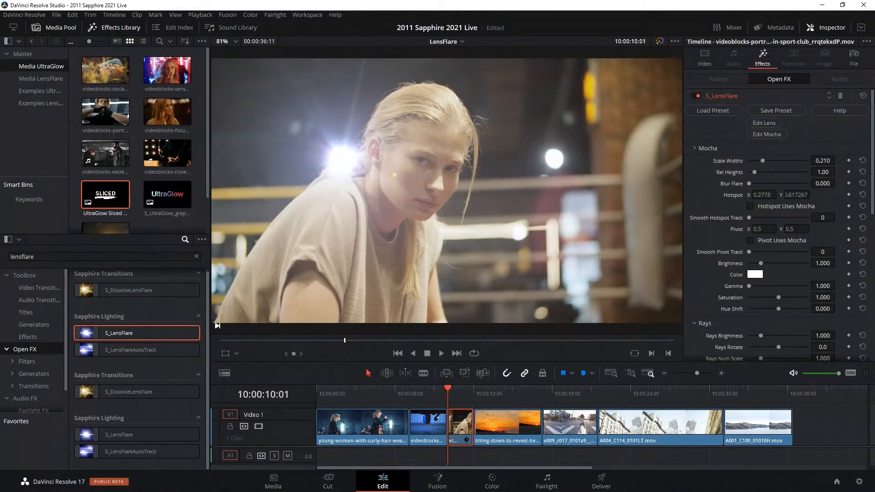
In DaVinci Resolve, play the boxing-ring clip to review its flare and return the playhead to the start of the timeline.
key("space")
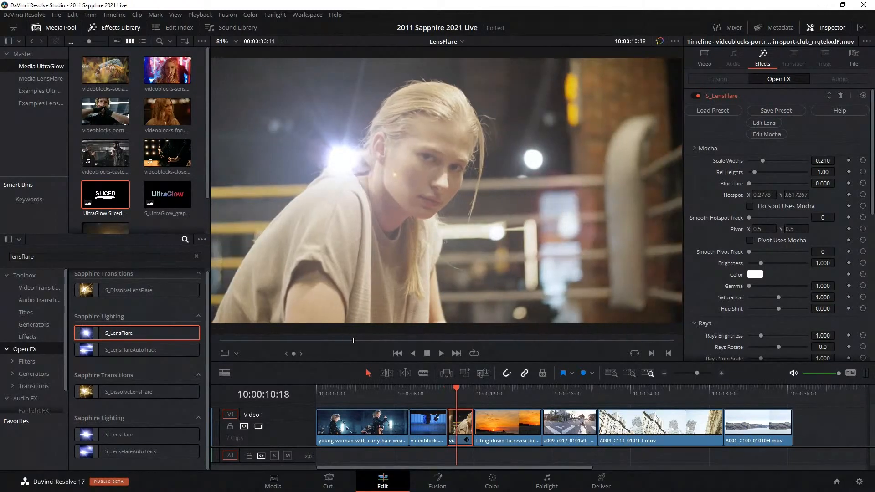
mouse_move(464, 388)
left_mouse_down()
mouse_move(473, 388)
mouse_move(447, 388)
left_mouse_up()
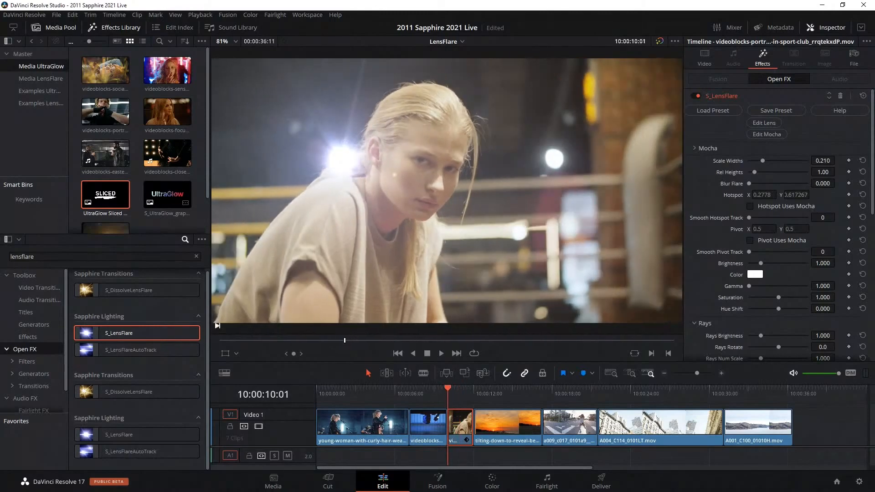
left_click_drag(423, 392, 316, 392)
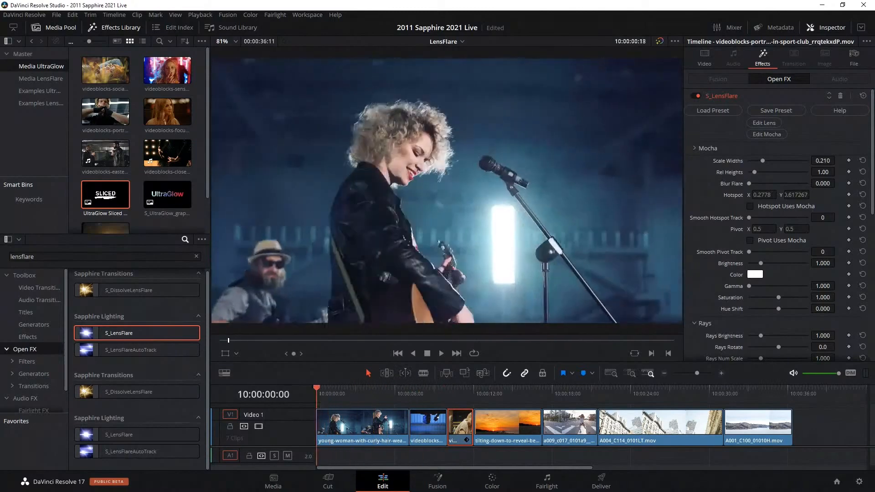
Apply S_LensFlare to the singer clip at the start of the timeline and open its lens in Flare Designer.
left_click(360, 426)
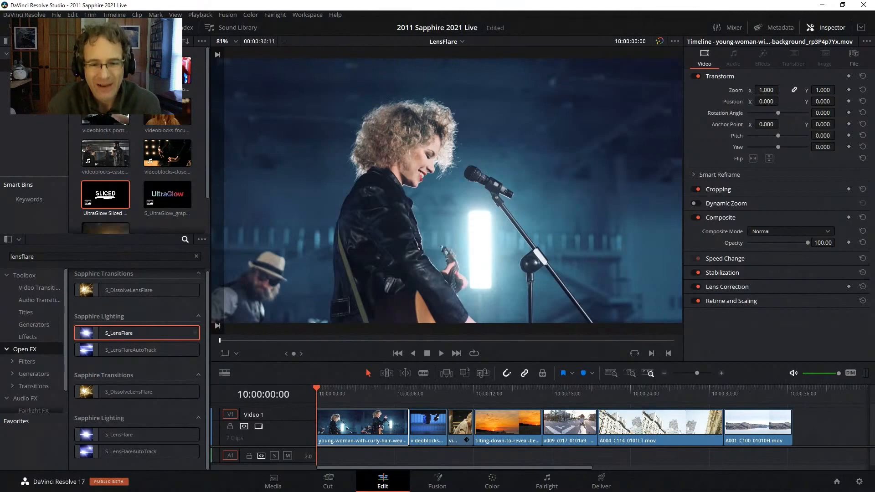
left_click_drag(119, 333, 363, 424)
left_click(763, 57)
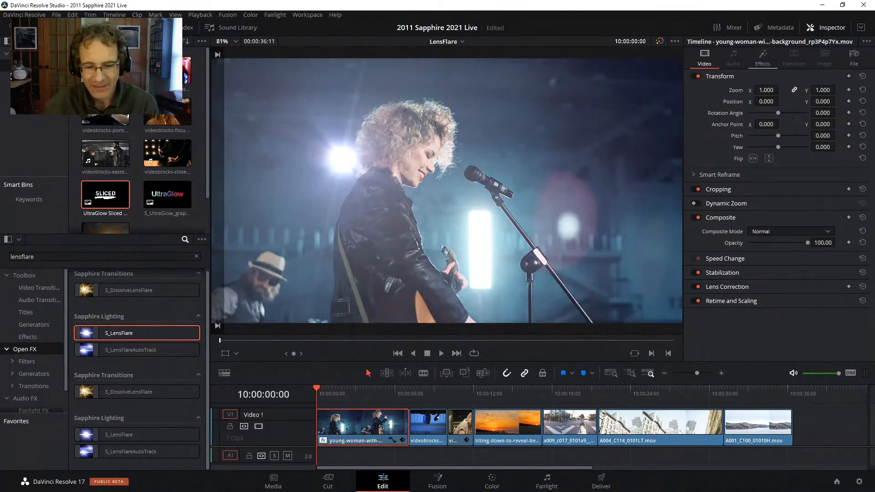
left_click(764, 123)
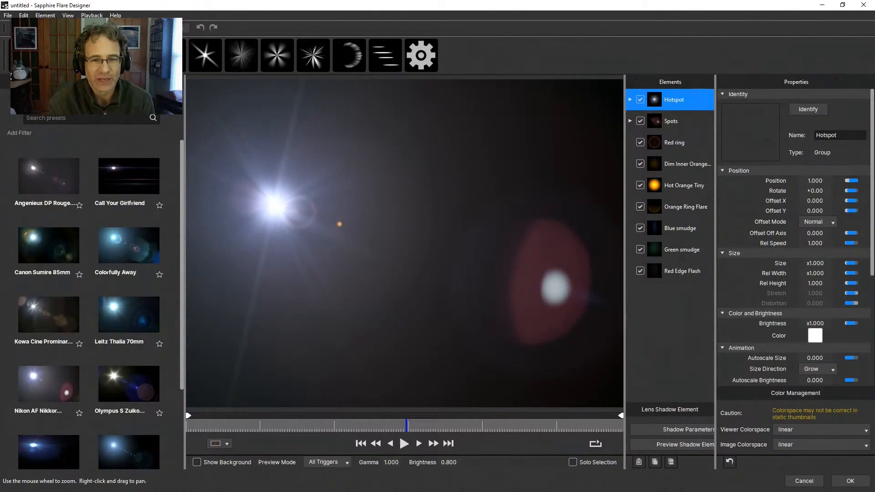
Preview the current flare and the Olympus S Zuiko and Angenieux DP Rouge presets by moving the flare source around the frame.
left_click_drag(275, 206, 424, 175)
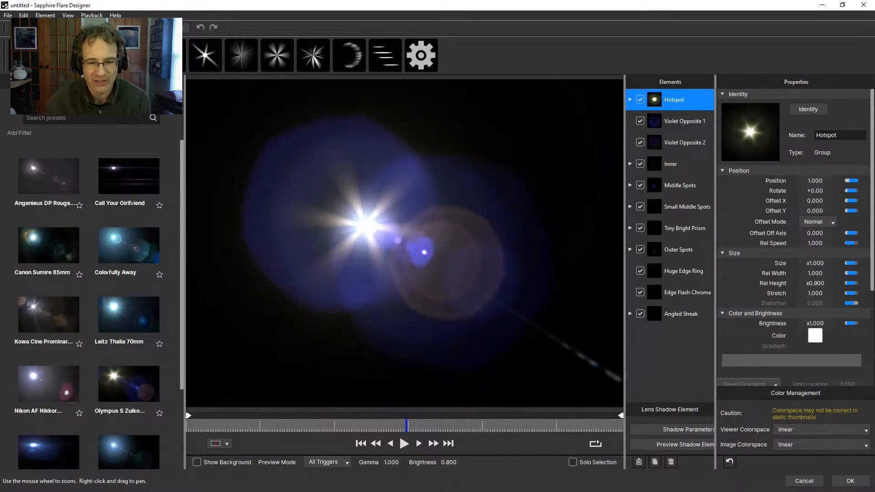
left_click_drag(398, 239, 300, 308)
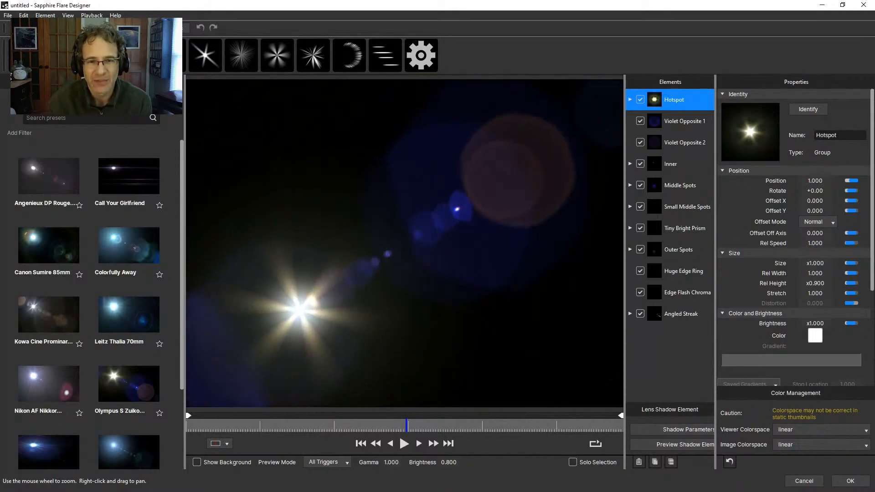
left_click(49, 176)
left_click_drag(277, 205, 383, 249)
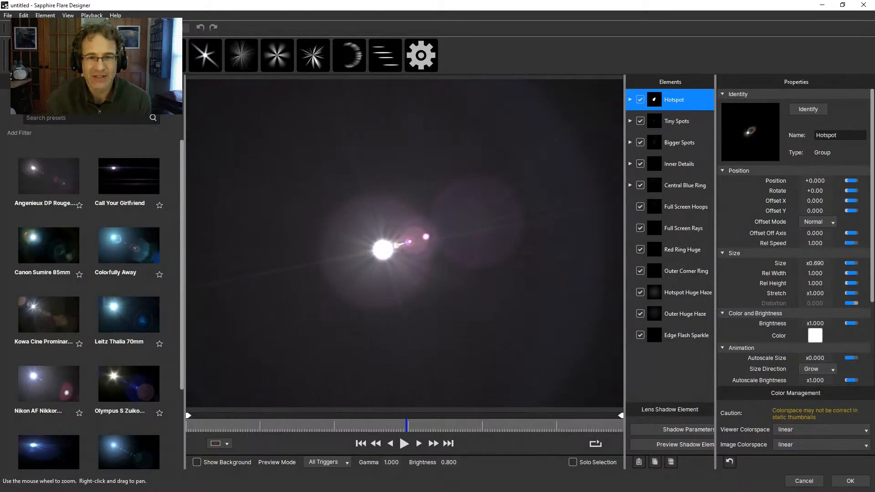
Use the Call Your Girlfriend preset for the singer clip's flare and review it by playing the clip from the start.
left_click(129, 177)
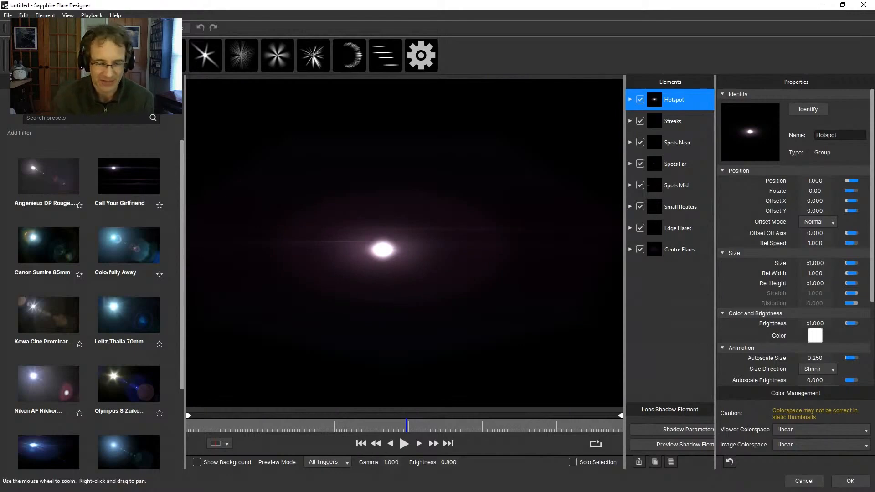
mouse_move(382, 250)
left_mouse_down()
mouse_move(468, 215)
mouse_move(501, 186)
left_mouse_up()
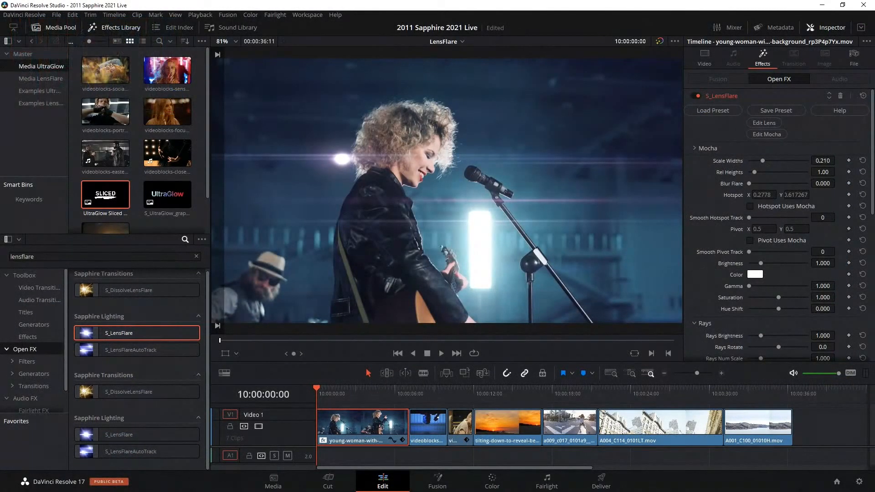
key("space")
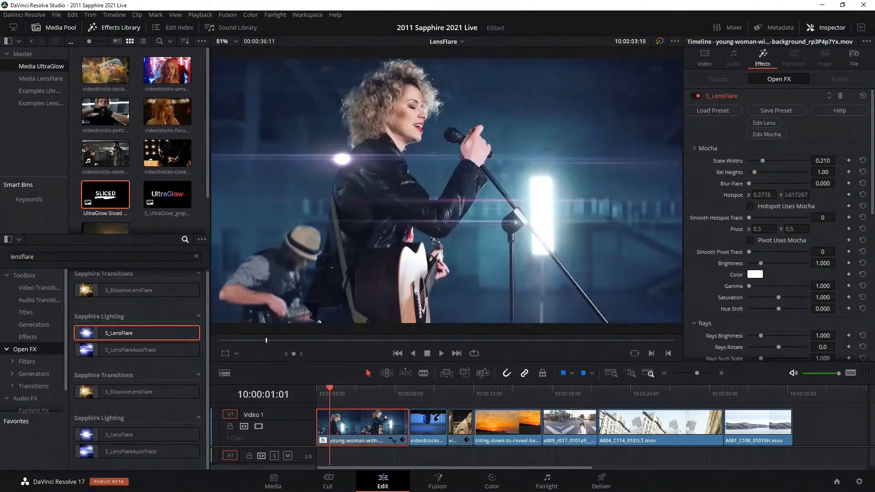
key("Home")
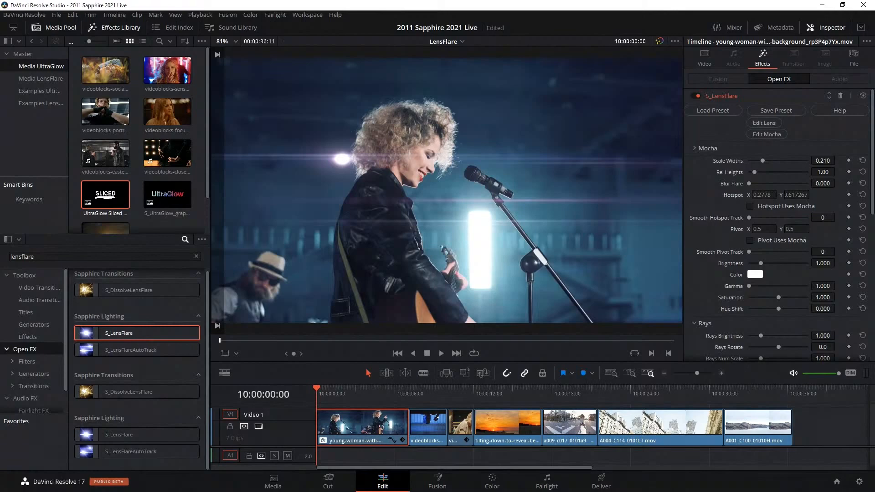
Open the flare effect in Mocha and turn off tracking and visibility for the Hotspot, Pivot and effect tracks group layers.
left_click(767, 134)
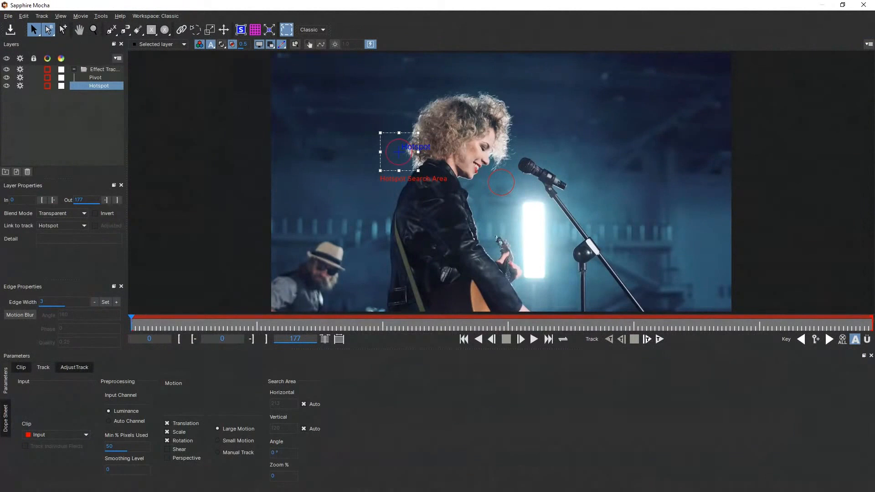
left_click(20, 86)
left_click(20, 78)
left_click(7, 77)
left_click(6, 86)
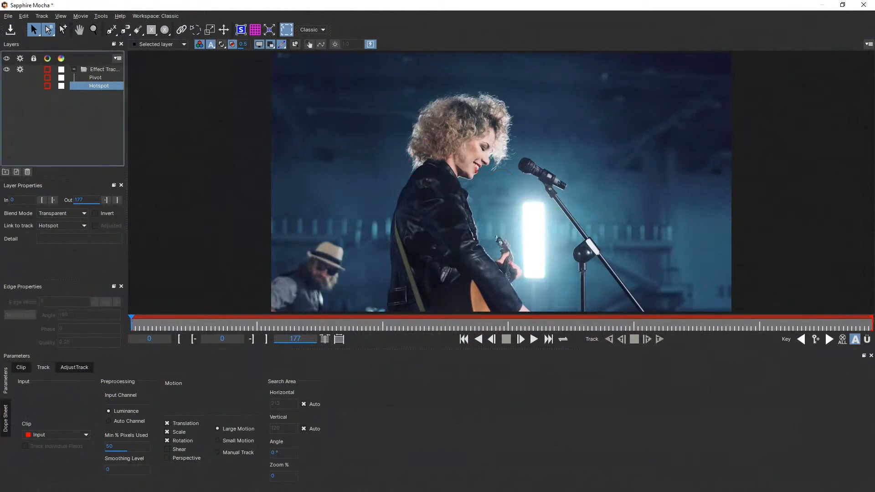
left_click(20, 69)
left_click(6, 70)
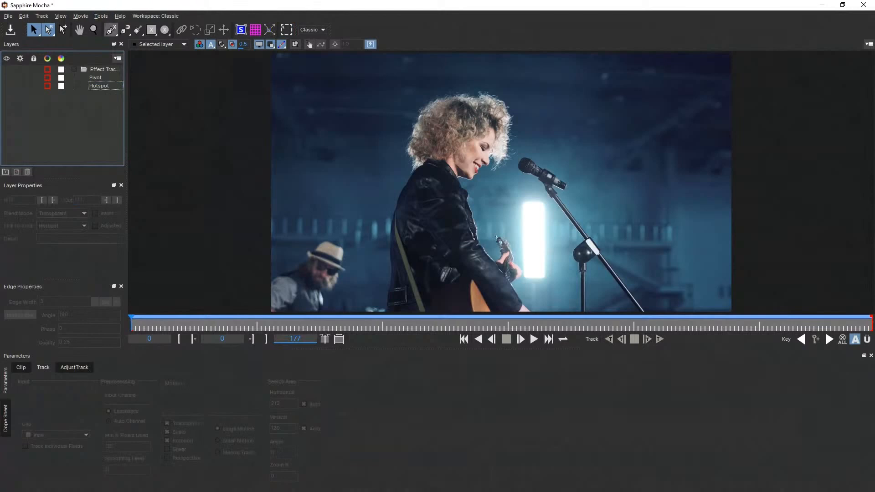
Draw a rectangular spline layer around the vertical light tube behind the singer and fit its corners more tightly to the light.
left_click(111, 30)
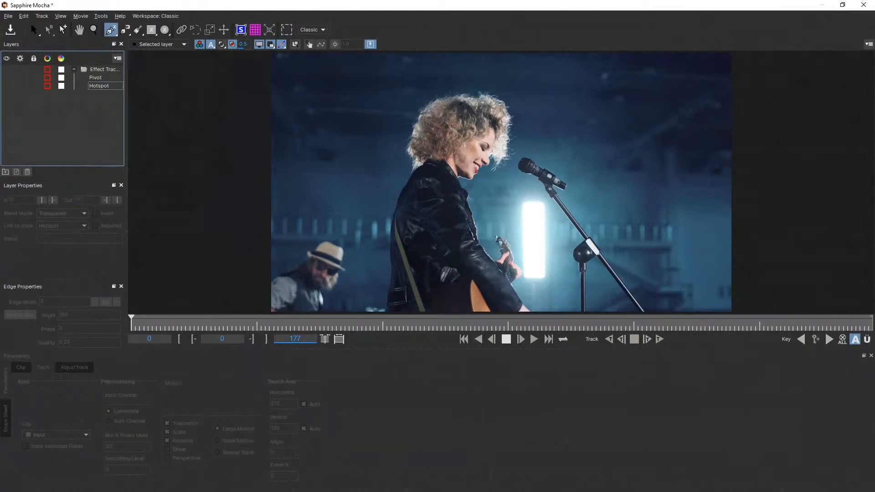
left_click(151, 30)
left_click_drag(516, 191, 556, 282)
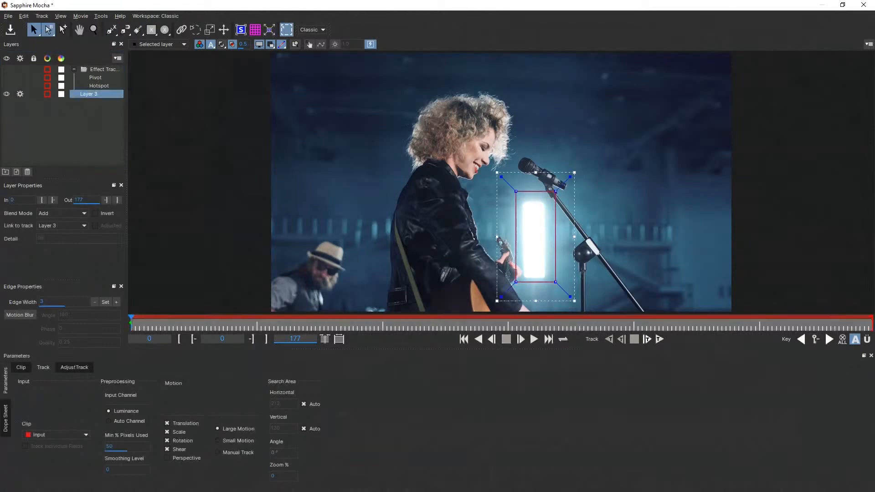
left_click_drag(556, 191, 553, 193)
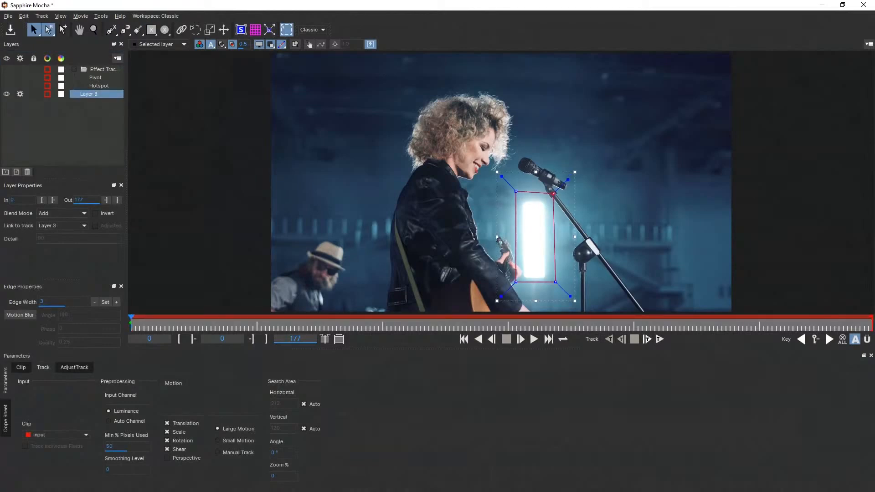
left_click_drag(516, 282, 522, 282)
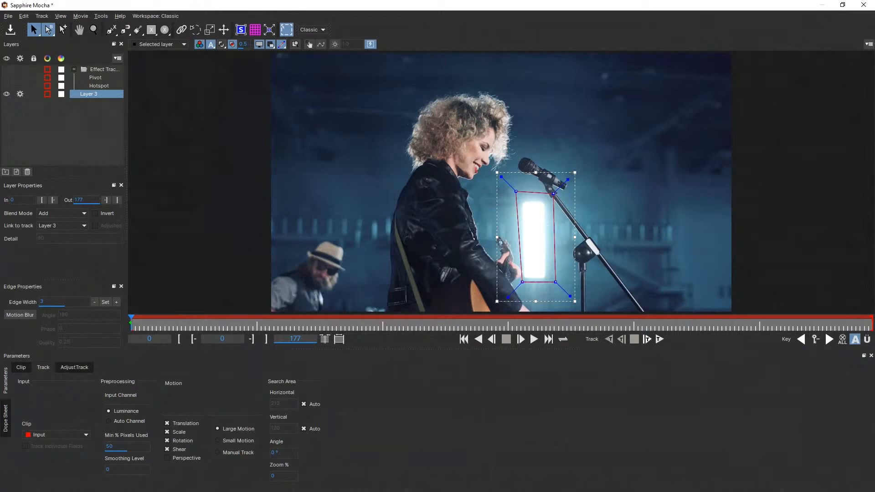
Move the effect tracks group with Pivot and Hotspot below Layer 3 in the layer order.
left_click(62, 133)
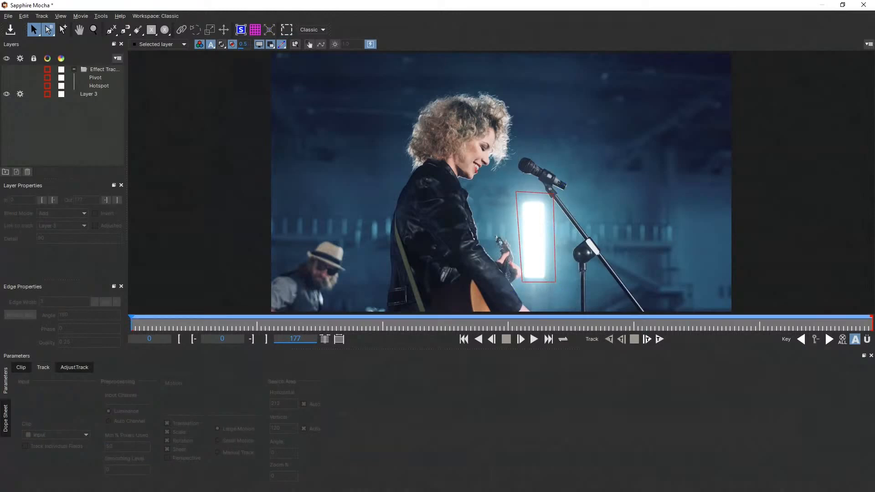
left_click(89, 94)
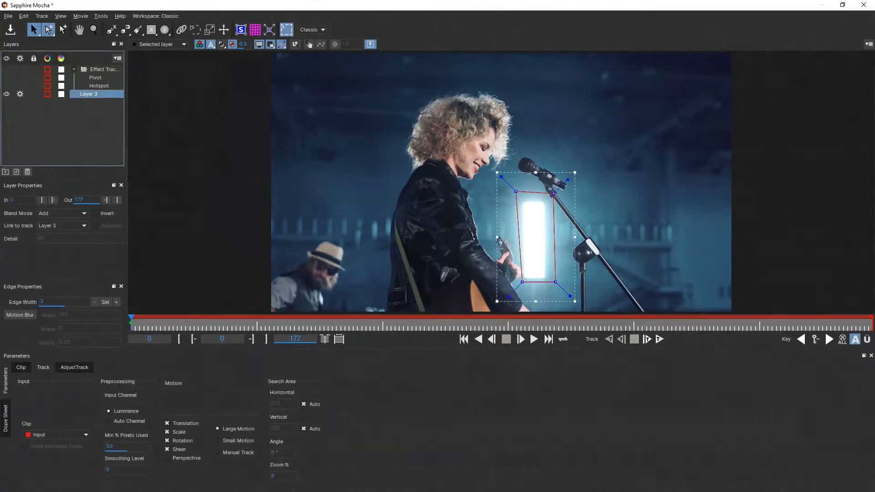
left_click_drag(104, 69, 101, 98)
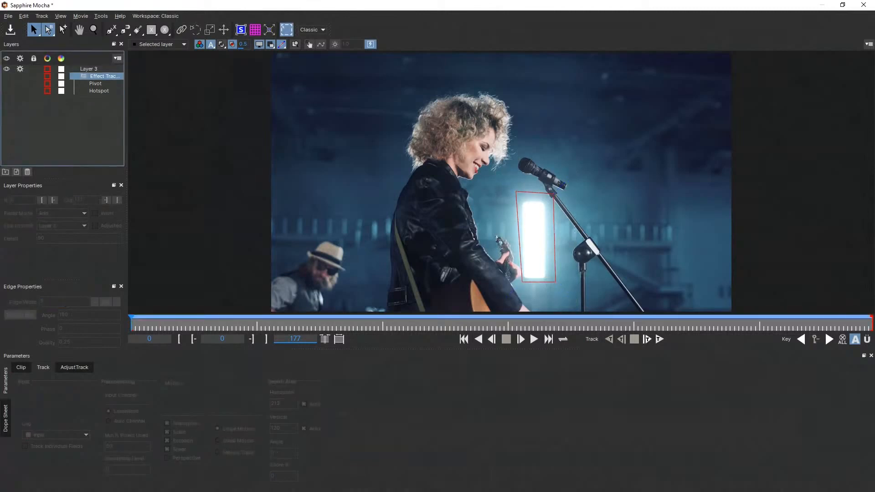
Rename Layer 3 as Flare.
left_click(89, 68)
double_click(88, 69)
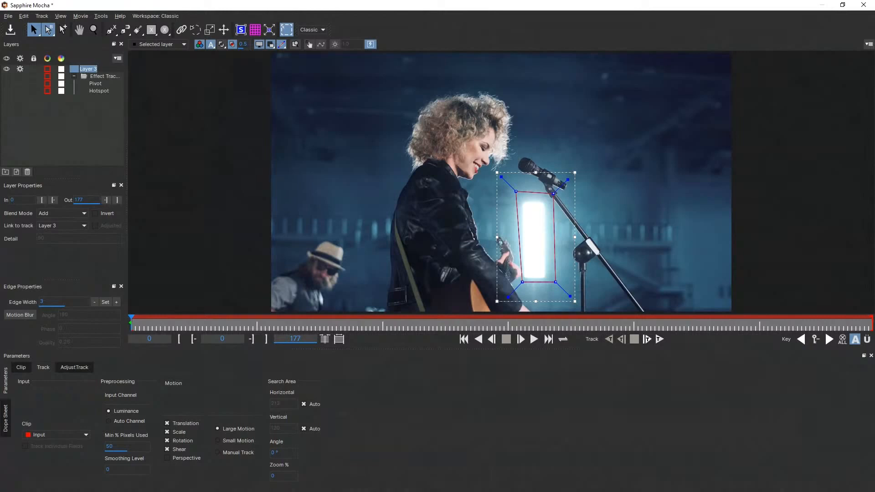
type("Flare")
key("Return")
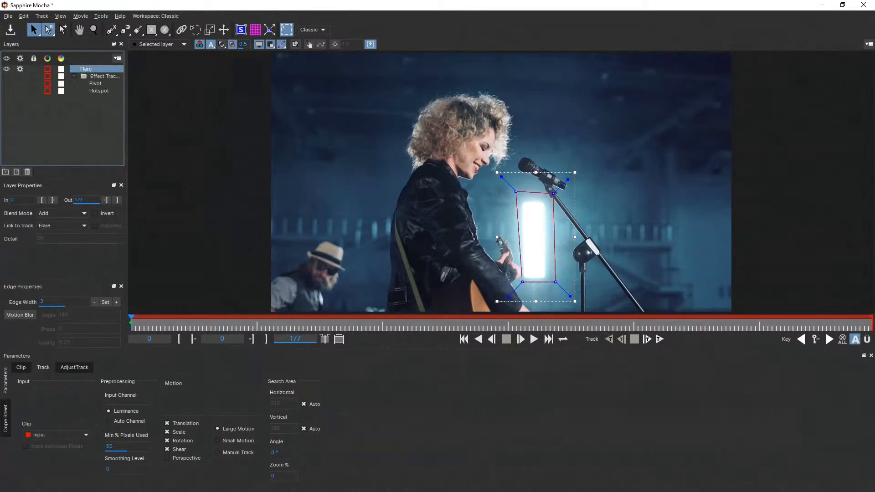
Rename the layer around the vertical light tube as Light.
double_click(86, 69)
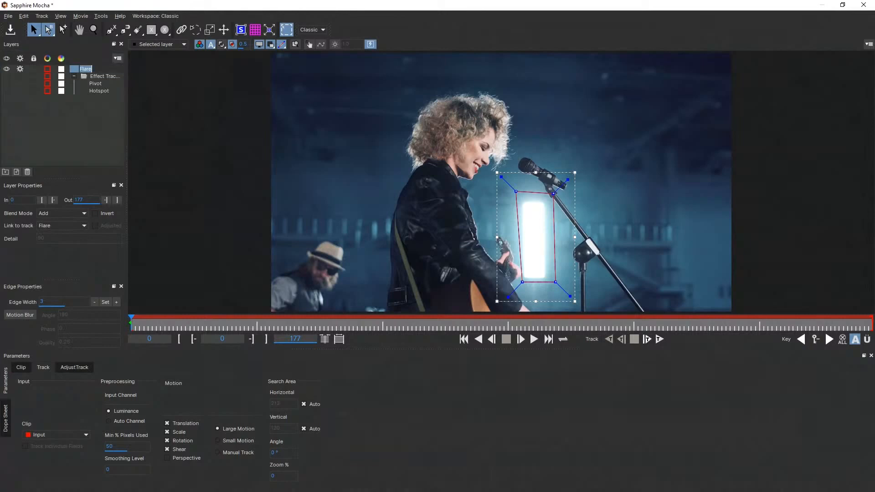
type("Light")
key("Return")
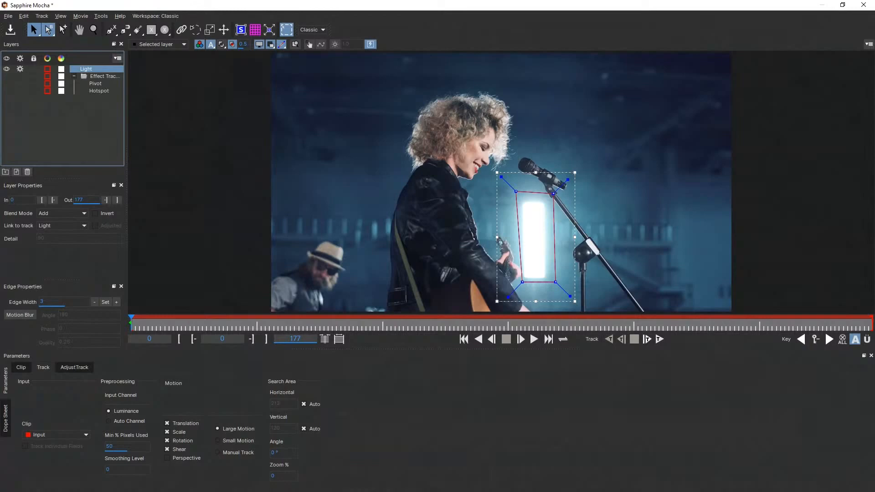
Draw a closed X-spline layer around the microphone and its stand in front of the light, following the angled boom and vertical pole.
mouse_move(131, 318)
left_mouse_down()
mouse_move(793, 318)
mouse_move(131, 317)
left_mouse_up()
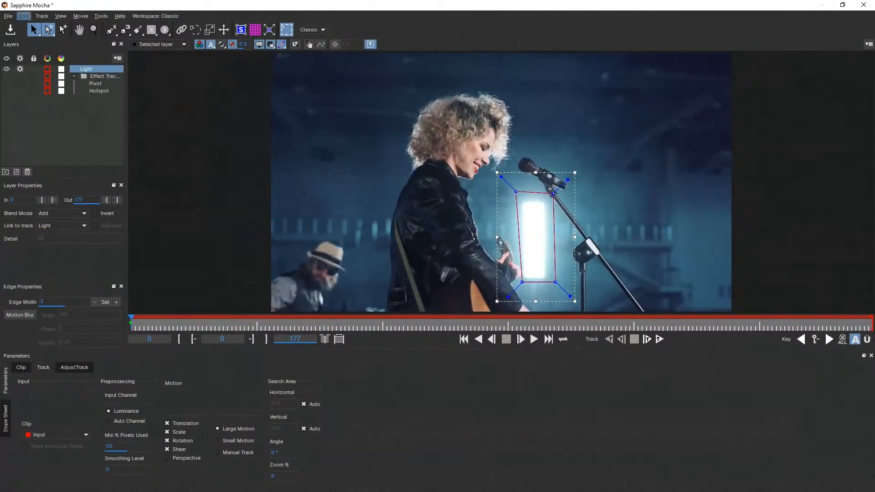
left_click(111, 30)
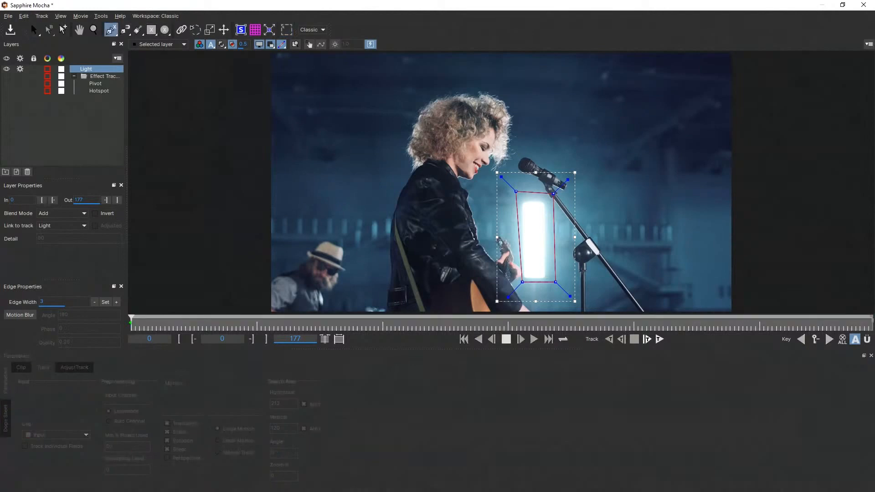
left_click(522, 152)
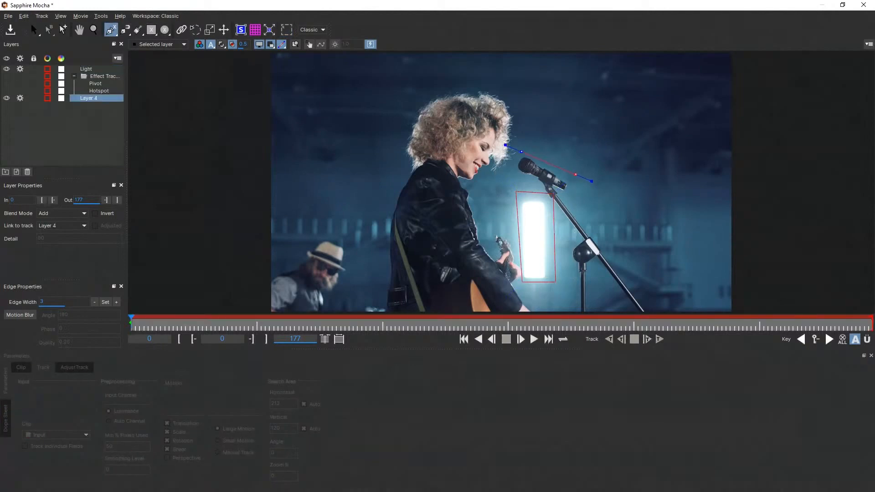
left_click(578, 183)
left_click(577, 206)
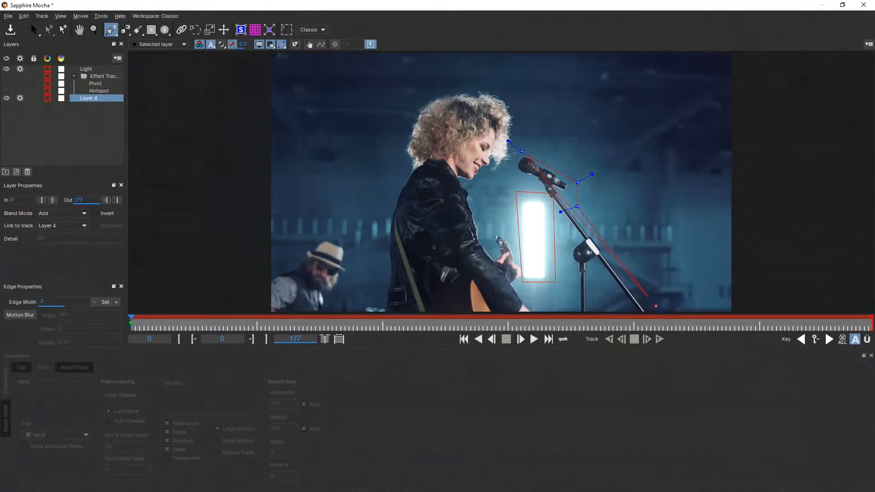
left_click(655, 309)
left_click(597, 267)
left_click(591, 287)
left_click(589, 309)
left_click(575, 306)
left_click(573, 267)
left_click(565, 255)
left_click(577, 239)
left_click(531, 181)
right_click(509, 176)
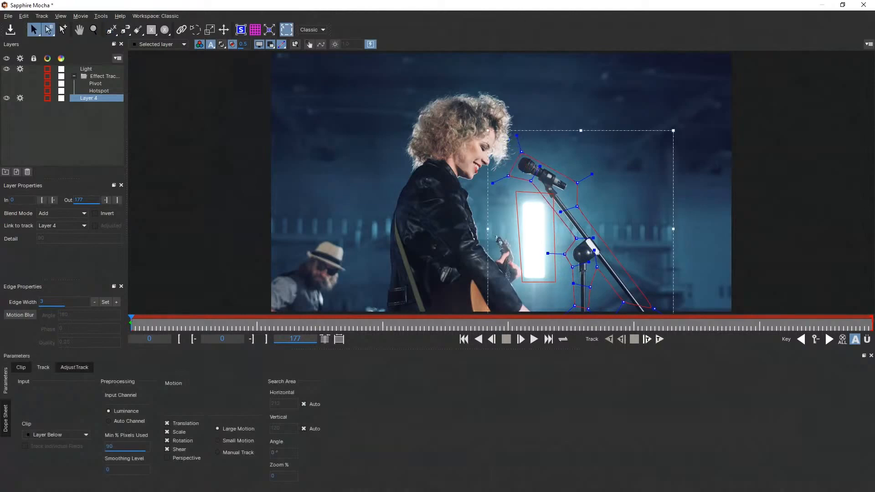
Move Layer 4 to the top of the layer stack and rename it Light stand.
left_click_drag(89, 98, 89, 68)
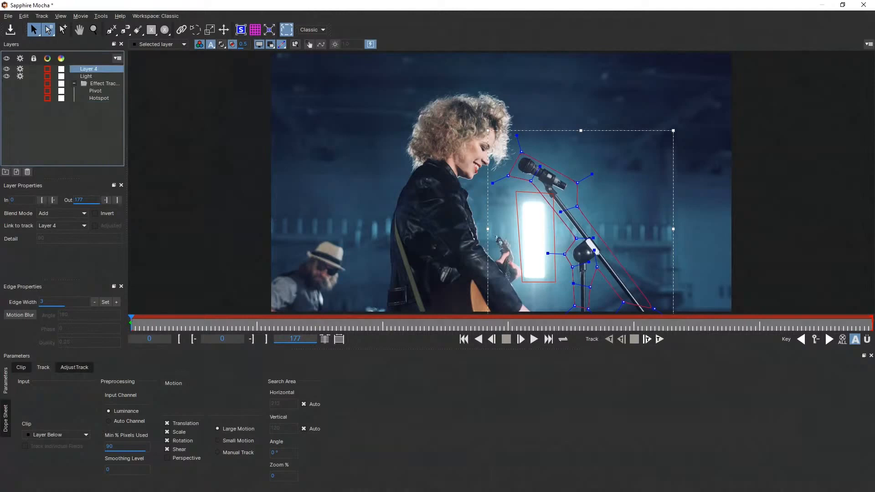
double_click(88, 69)
type("Light stand")
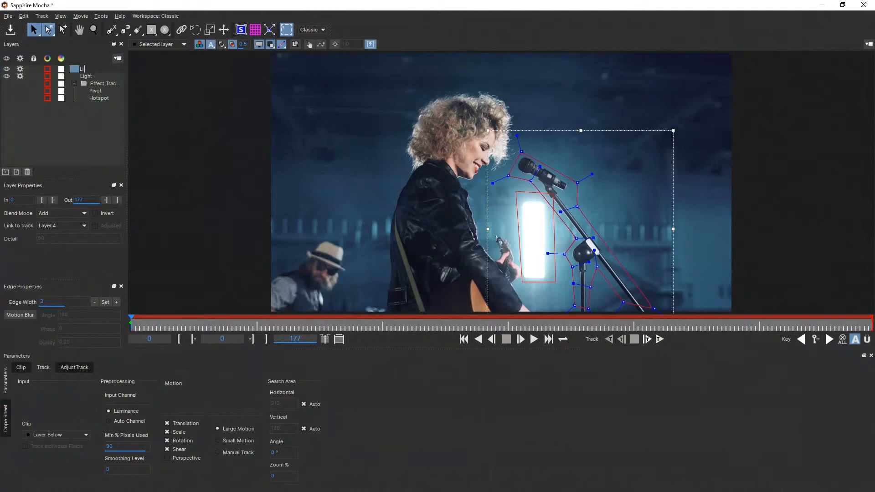
key("Return")
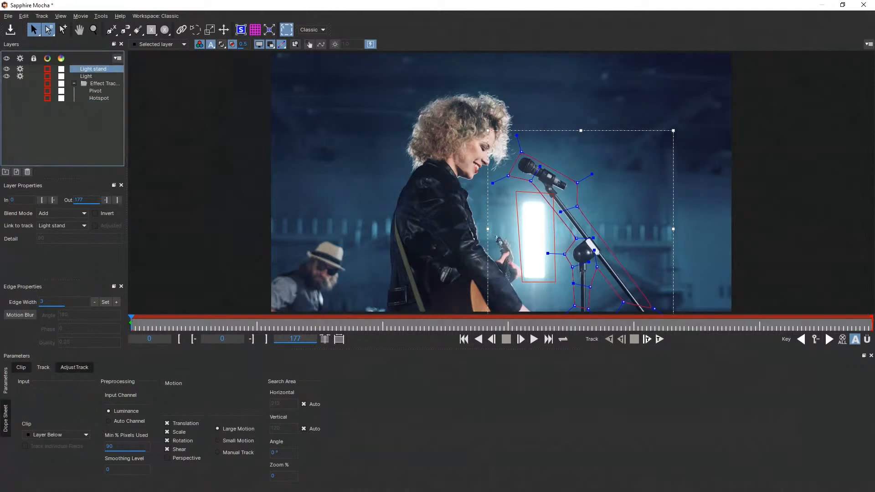
Change the Light stand layer's spline outline colour to green.
left_click(48, 69)
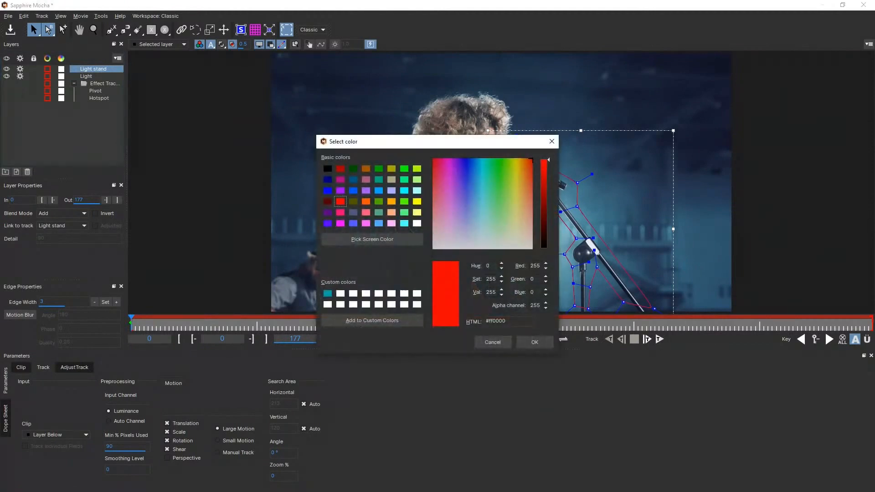
left_click(404, 169)
left_click(535, 343)
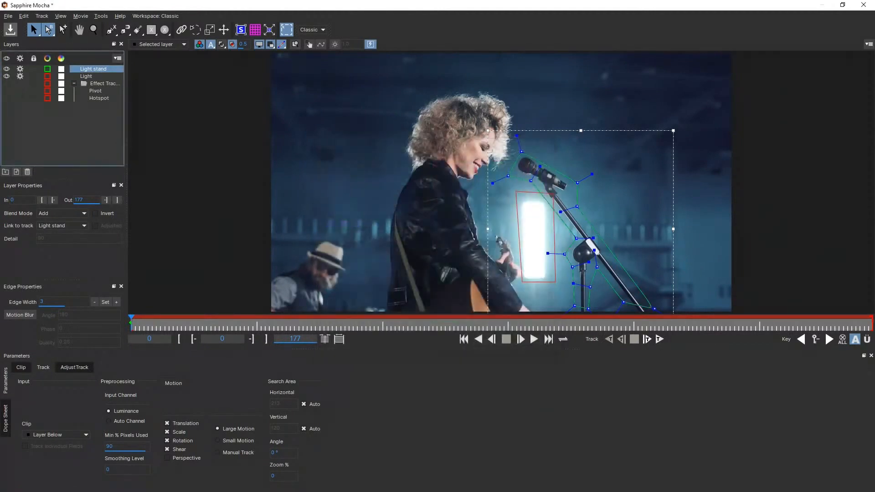
Limit the tracked motion to Translation by turning off Shear, Rotation and Scale, and check both the Light and Light stand layers.
left_click(86, 76)
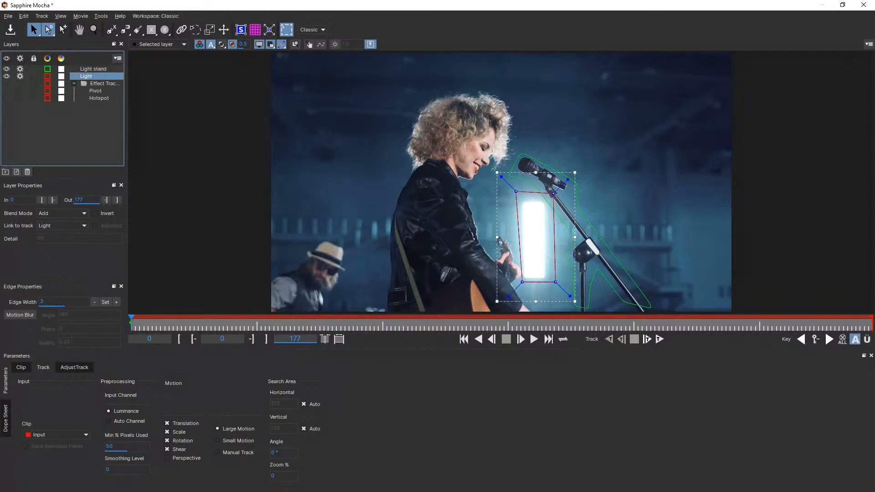
left_click(93, 69)
left_click(167, 450)
left_click(168, 441)
left_click(168, 432)
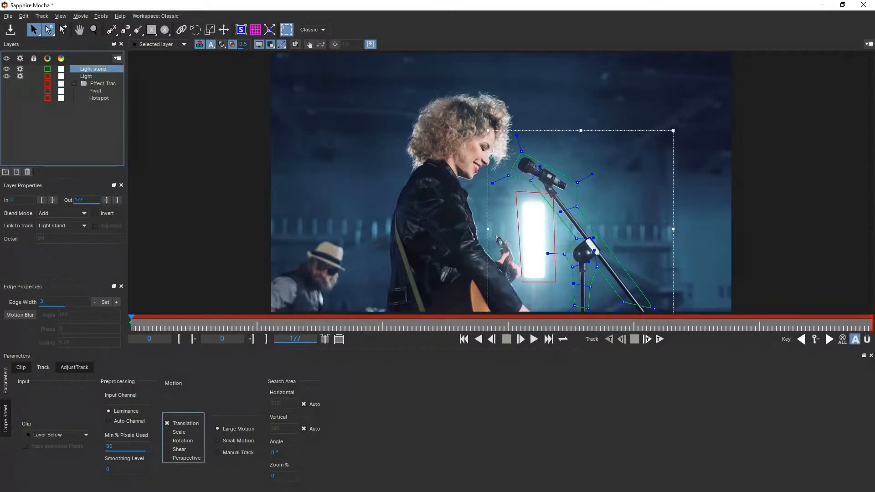
left_click(87, 76)
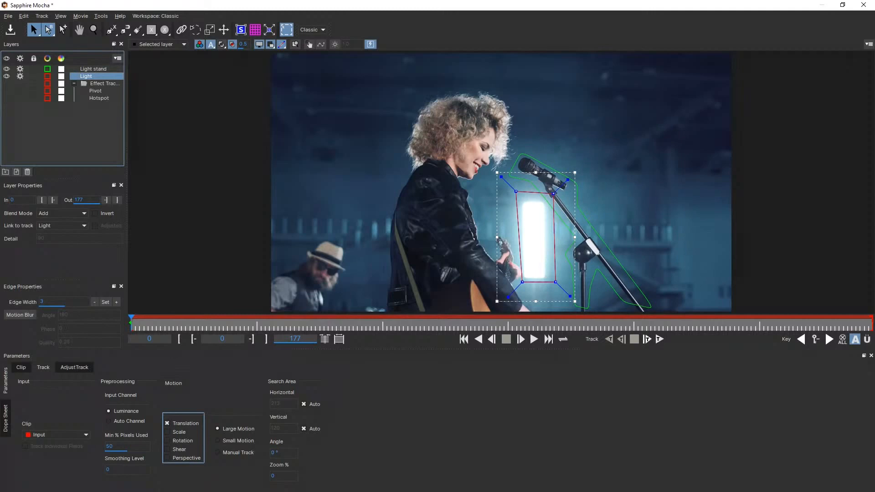
left_click(93, 68)
Turn on the matte overlay for the Light layer and set it to show Selected track mattes.
left_click(86, 76)
left_click(221, 44)
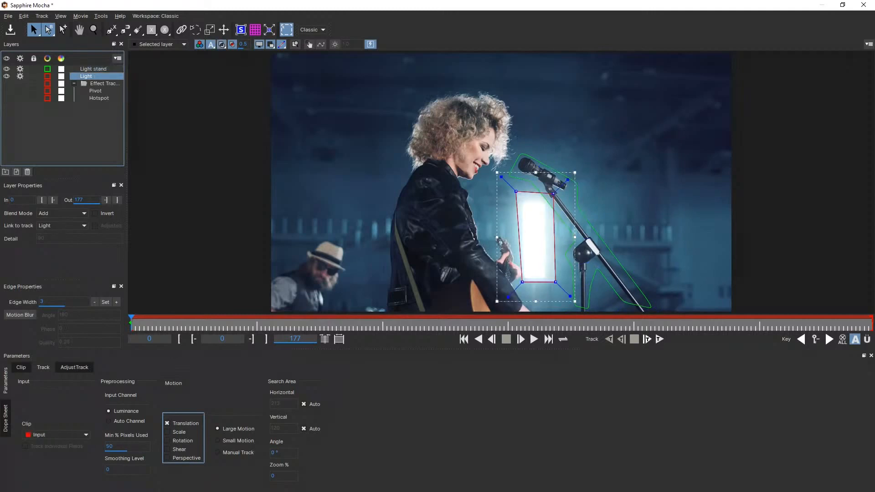
left_click(222, 45)
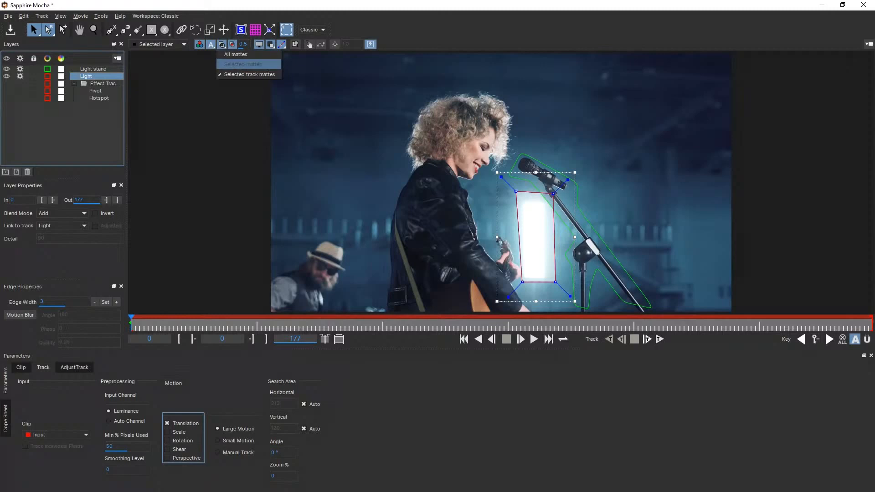
left_click(243, 65)
left_click(210, 44)
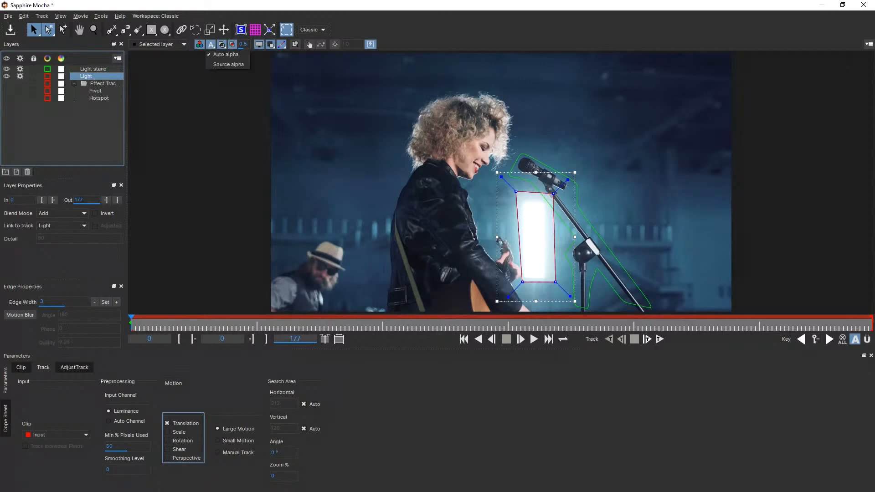
left_click(222, 44)
left_click(249, 75)
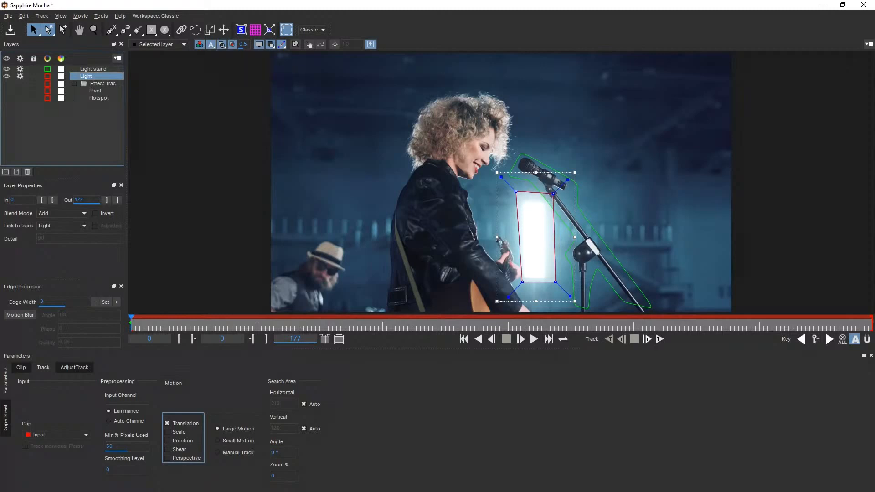
Set the Light layer's matte colour to bright blue (#00aaff).
left_click(61, 77)
left_click(379, 191)
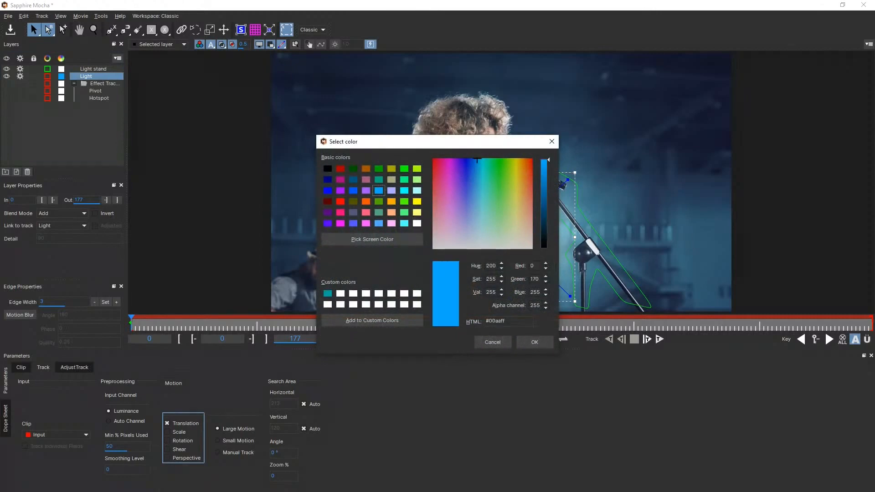
left_click(535, 342)
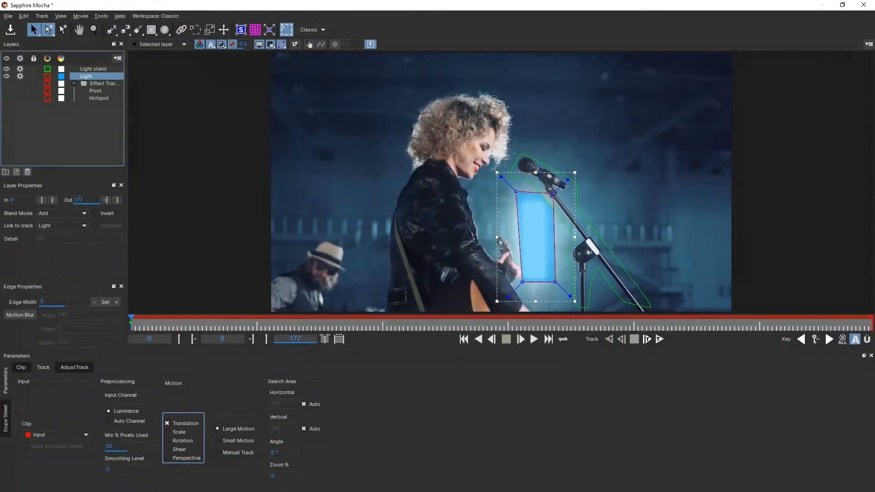
Set the Light layer's matte colour to purple (#aa00ff).
left_click(61, 76)
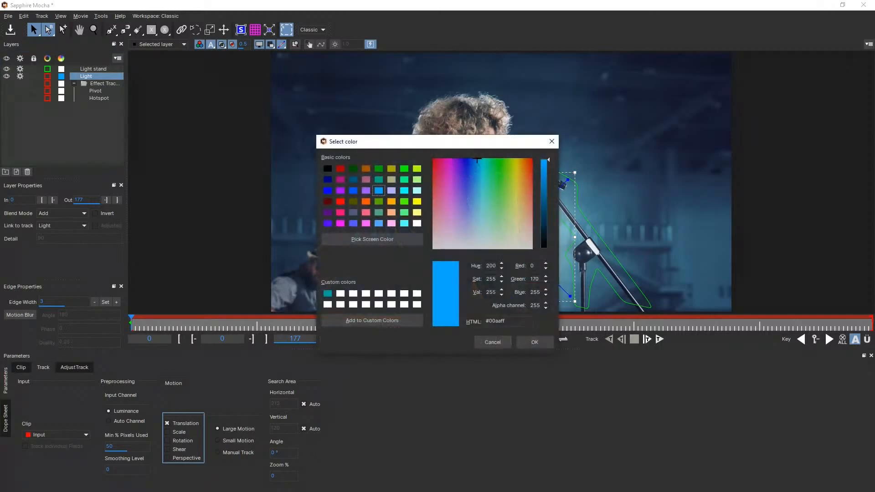
left_click(341, 191)
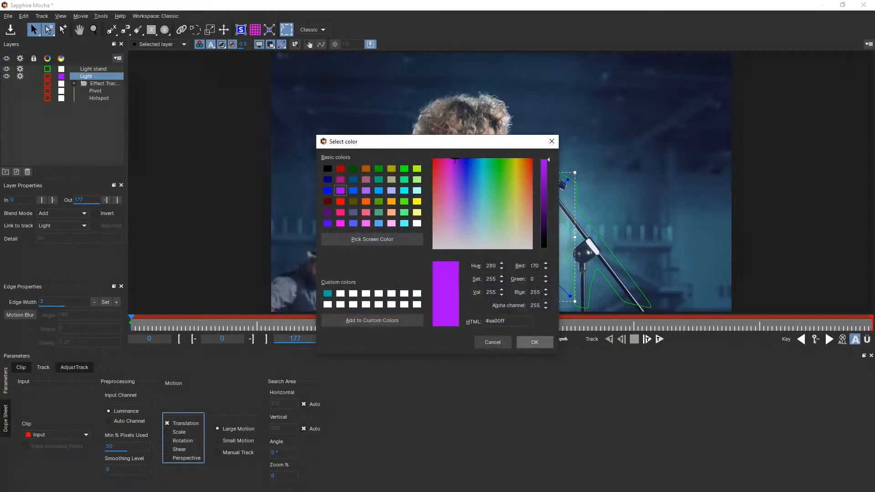
left_click(535, 342)
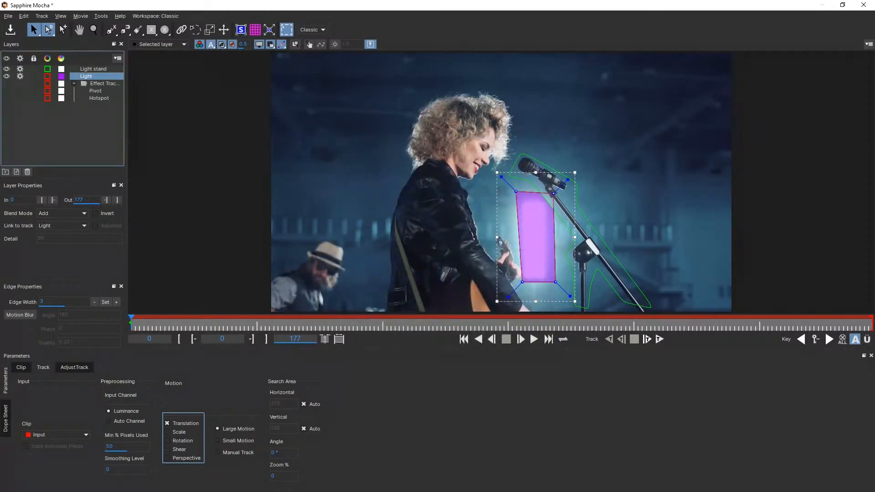
Track the Light and Light stand layers forward from frame 0 and stop the track just past the middle of the clip.
left_click(647, 339)
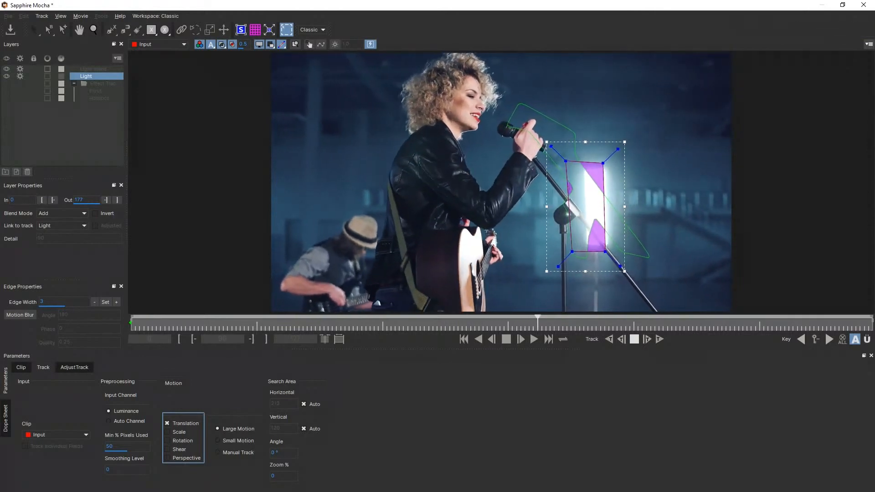
left_click(634, 339)
At frame 76, reshape the Light stand spline to fit the microphone, boom and pole more tightly, and track forward again.
left_click_drag(546, 317, 449, 318)
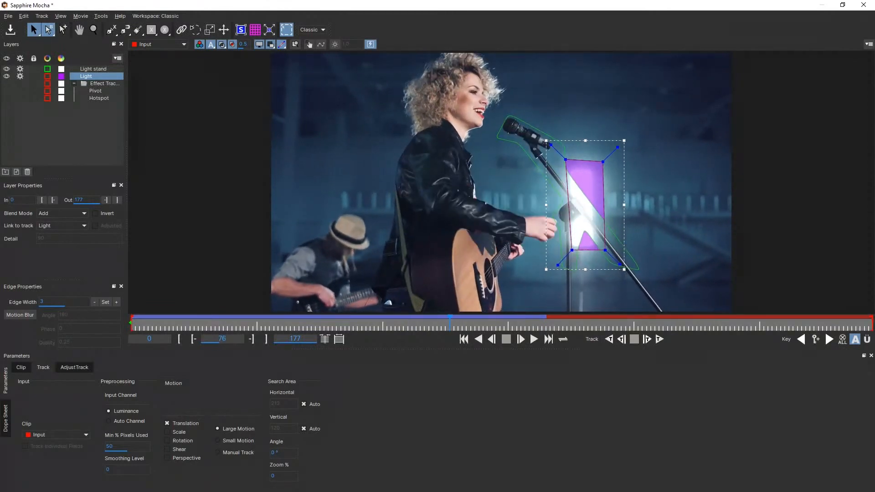
left_click(93, 68)
left_click_drag(642, 271, 634, 269)
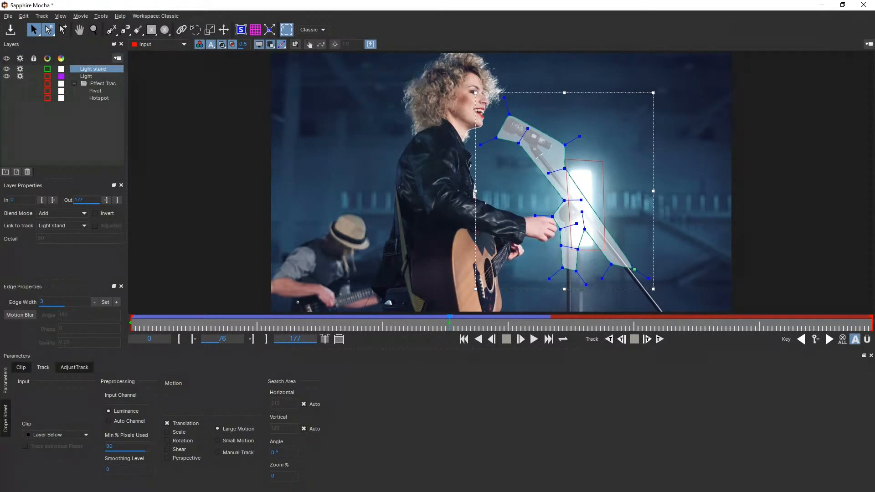
left_click_drag(564, 145, 548, 161)
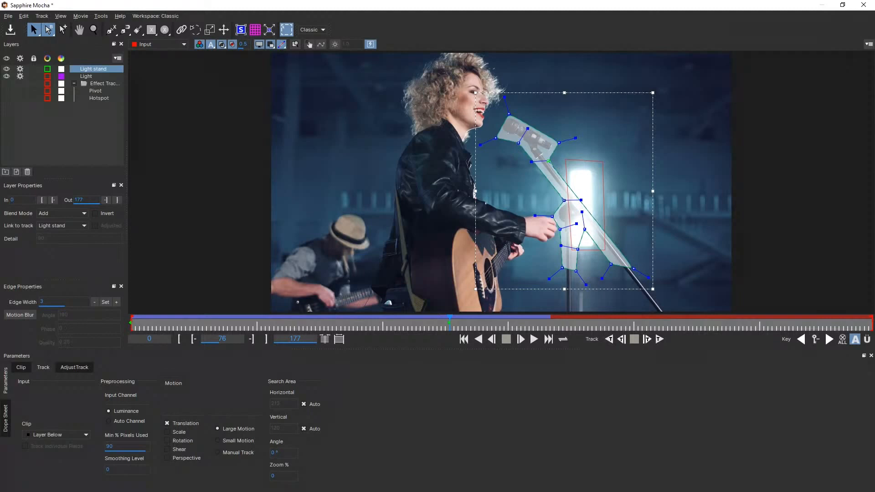
left_click_drag(585, 229, 574, 251)
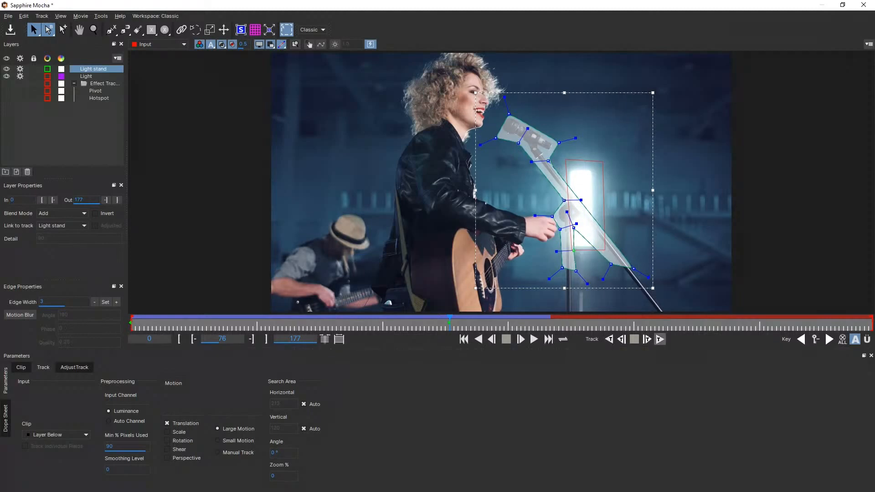
left_click(660, 339)
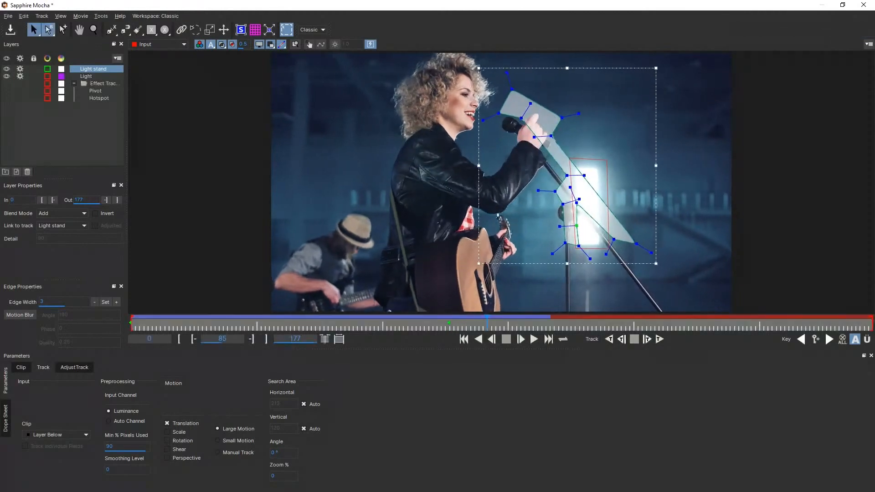
Return to frame 76, pull the upper end of the Light stand spline down off the microphone, and track forward again.
key("Left")
key("Left")
key("Left")
key("Left")
key("Left")
key("Left")
key("Left")
key("Left")
key("Left")
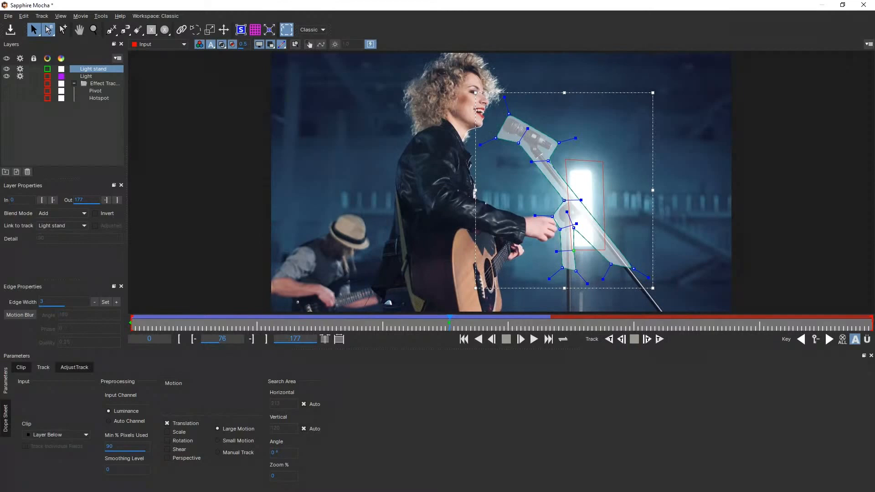
left_click_drag(539, 145, 530, 162)
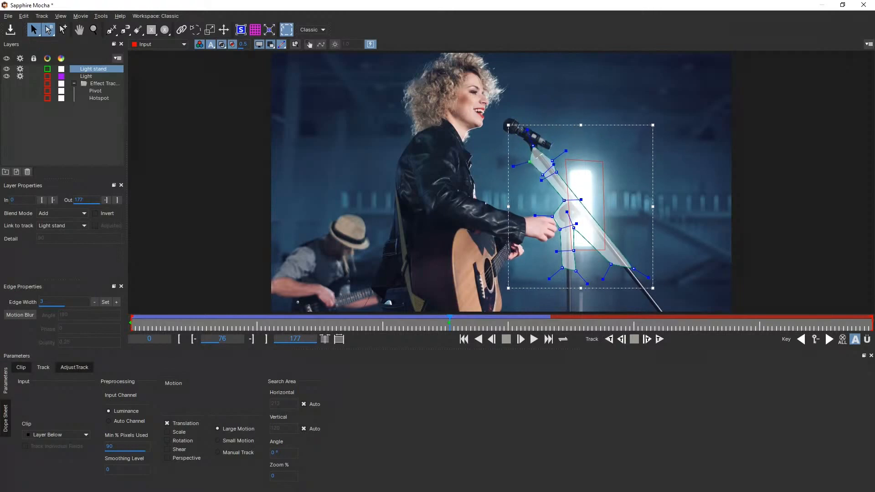
left_click(659, 339)
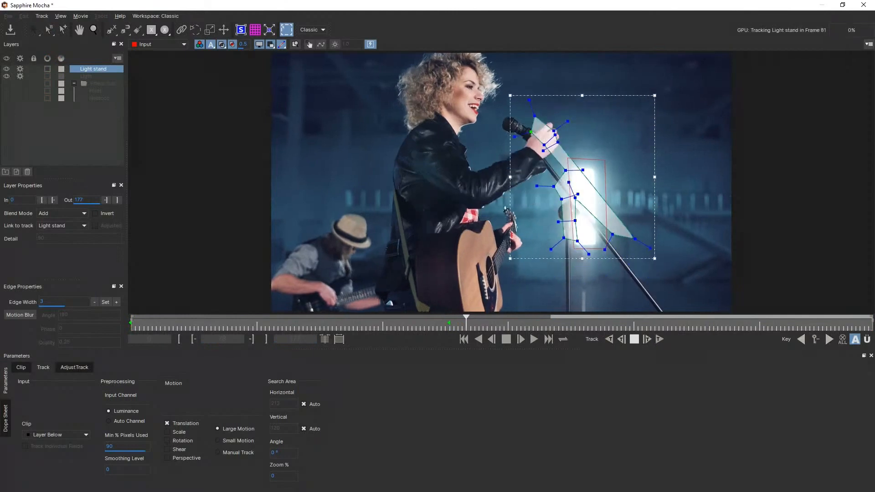
Back at frame 77, draw a closed five-point X-spline around the singer's raised hand and forearm as a new layer.
key("Left")
key("Left")
key("Left")
key("Left")
key("Left")
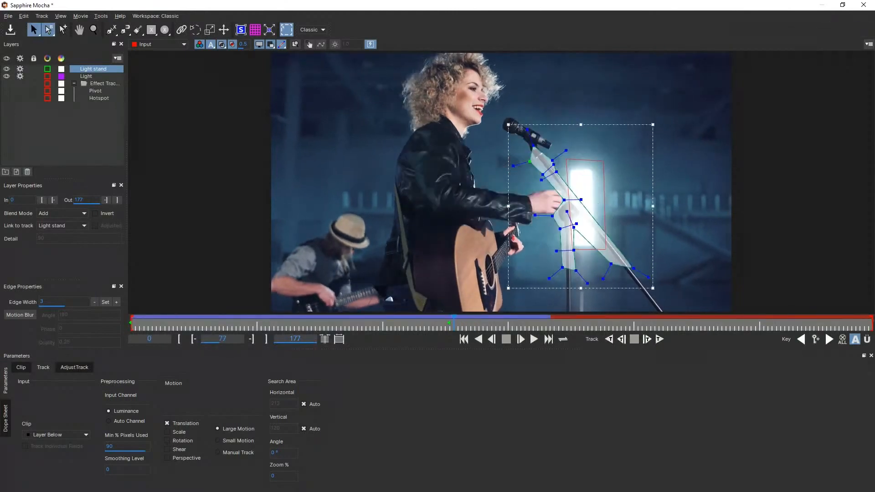
left_click(111, 29)
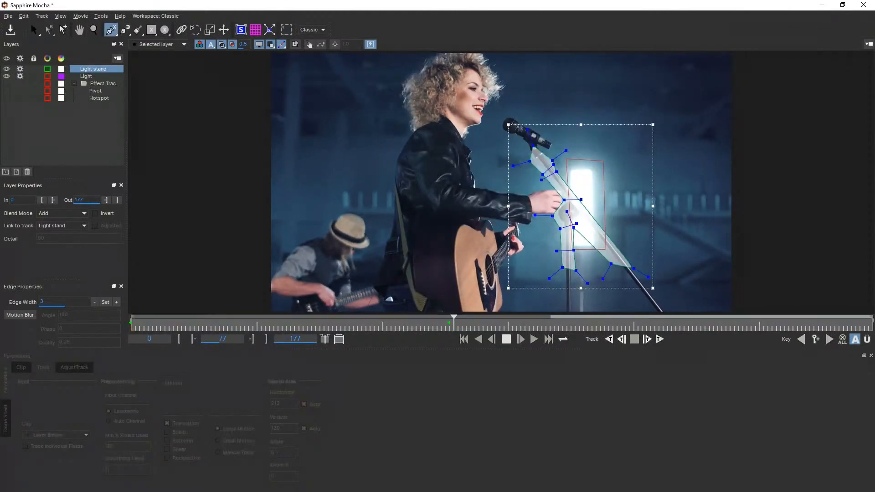
left_click(510, 191)
left_click(565, 183)
left_click(570, 211)
left_click(544, 234)
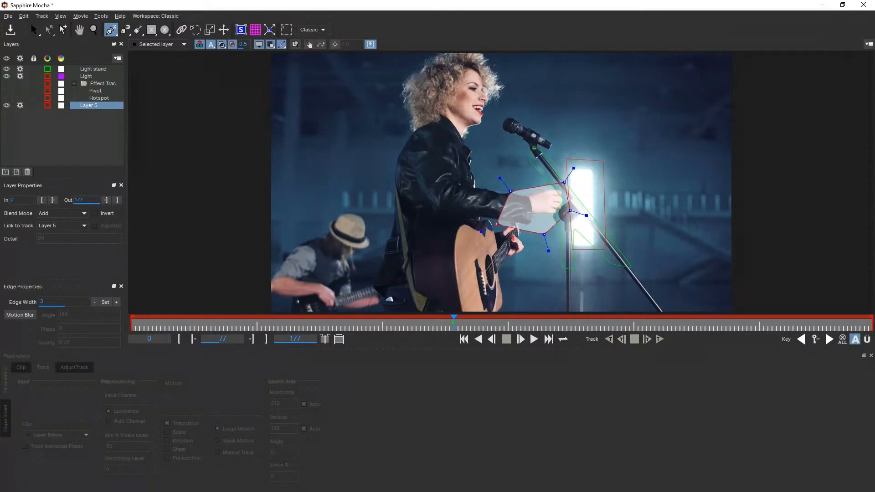
left_click(501, 225)
right_click(524, 173)
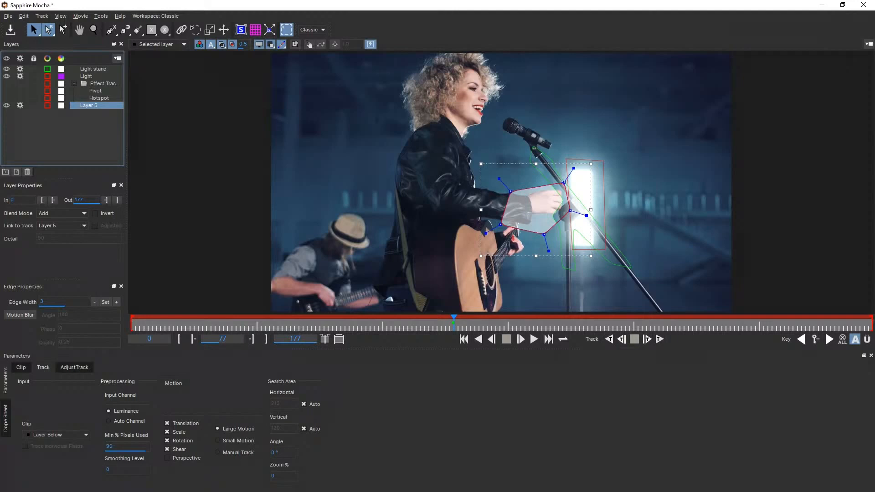
Move the new layer to the top of the layer stack and rename it Hand.
left_click_drag(89, 106, 89, 66)
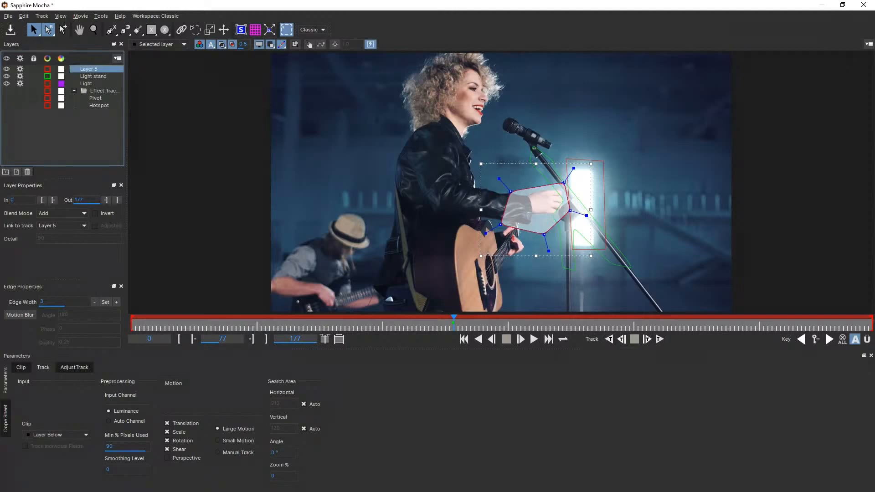
double_click(89, 69)
type("Hand")
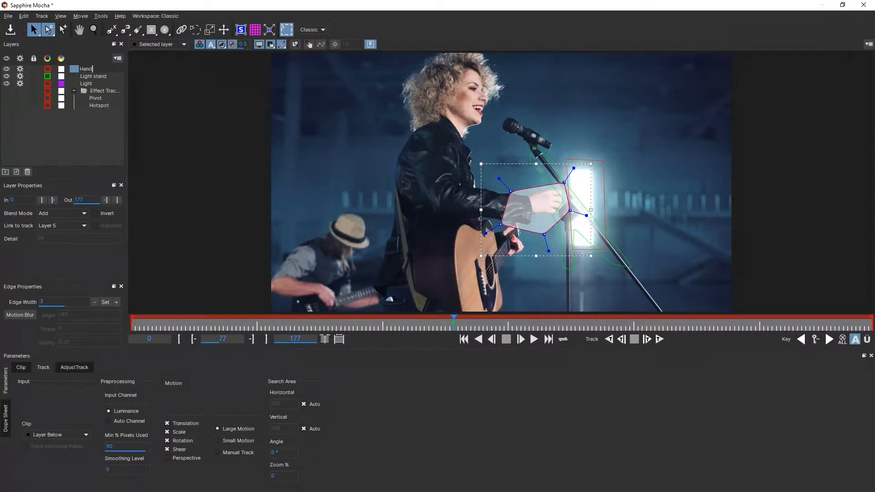
key("Return")
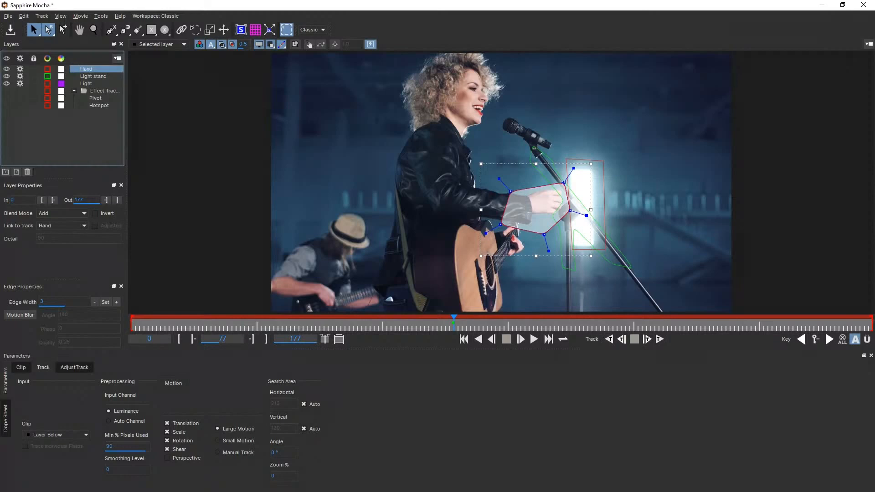
Track the Hand layer from frame 77 to 110, limit it to that range with tracking off, and track the other layers to the clip's end.
left_click(42, 200)
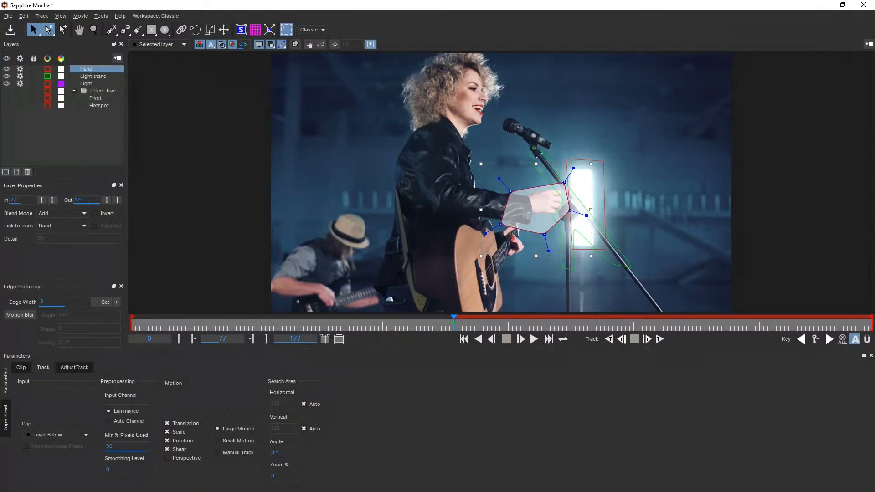
left_click(660, 340)
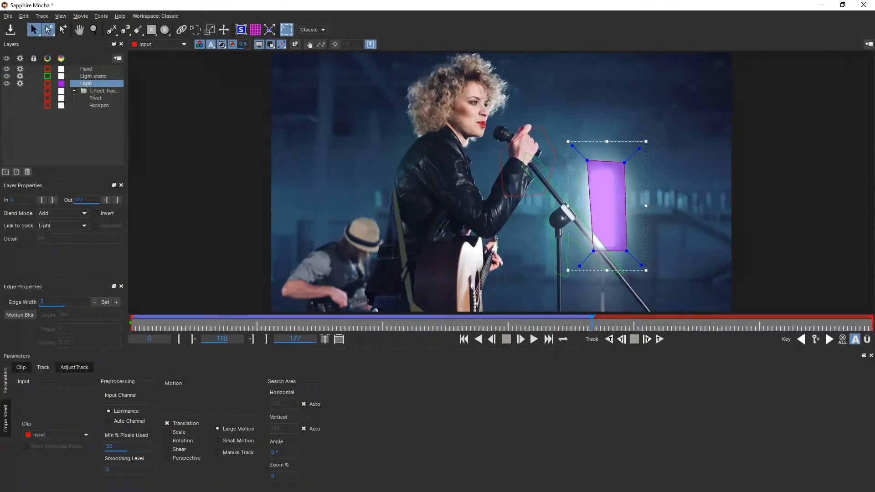
left_click(20, 69)
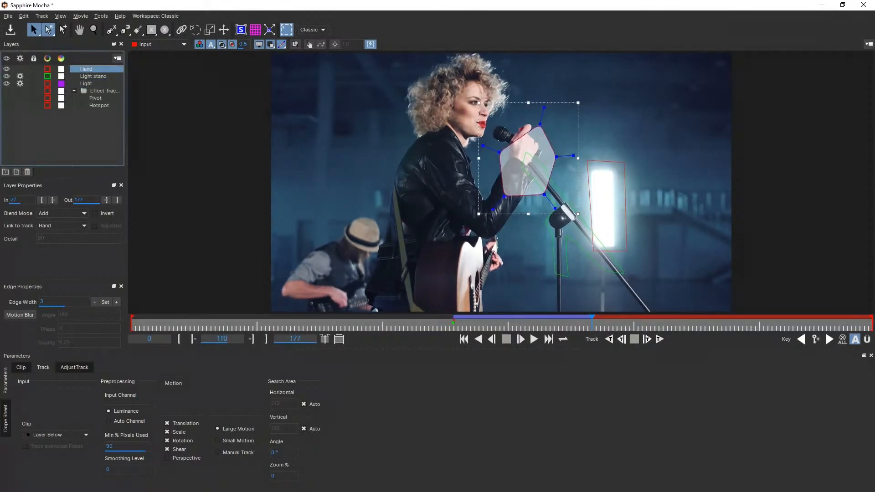
left_click(106, 200)
left_click(660, 339)
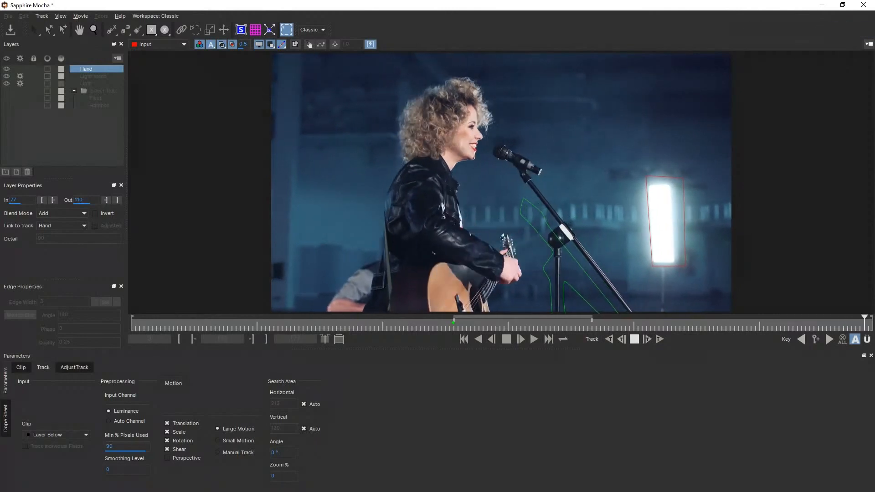
Select the Hotspot layer and show it with its effect track group, hiding the Hand, Light stand and Light layers.
left_click(99, 105)
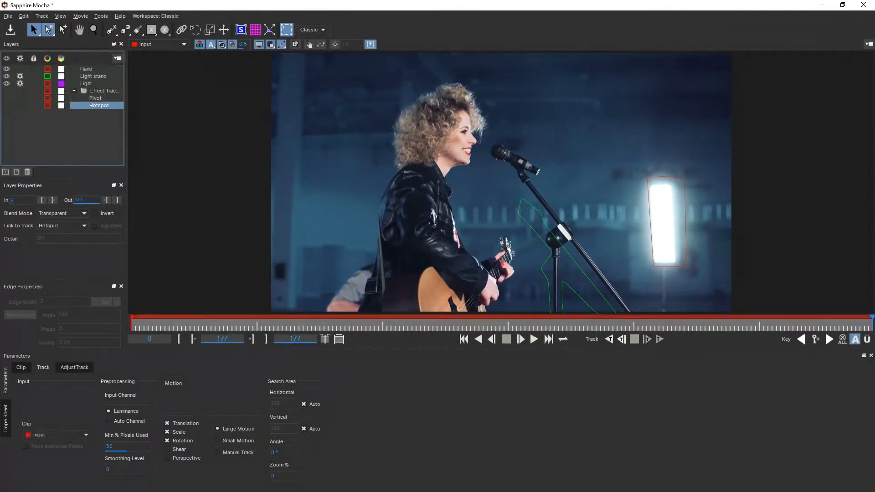
left_click(7, 105)
left_click(6, 76)
left_click(6, 69)
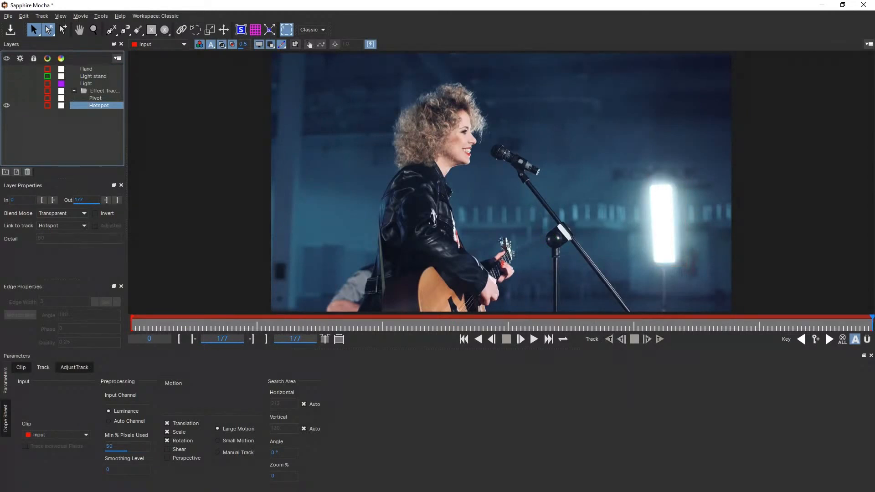
left_click(7, 91)
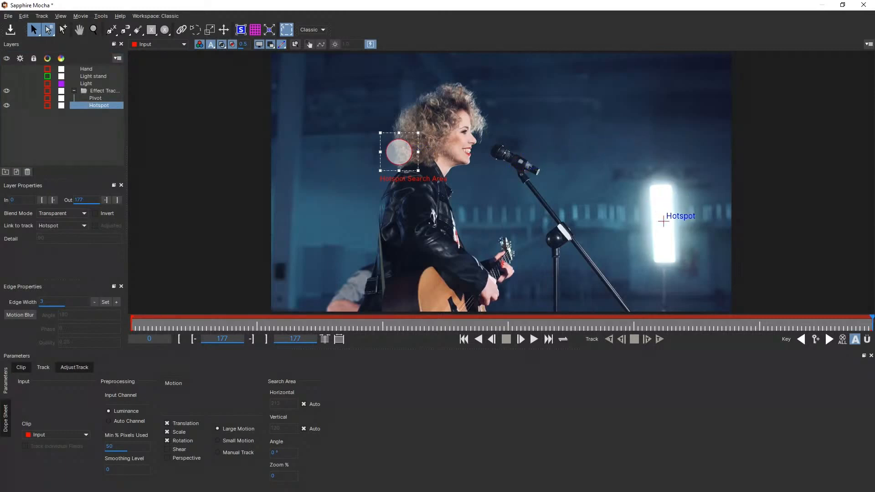
Link the Hotspot layer to the Light layer's track, then save and close Mocha to return to Resolve.
left_click(62, 226)
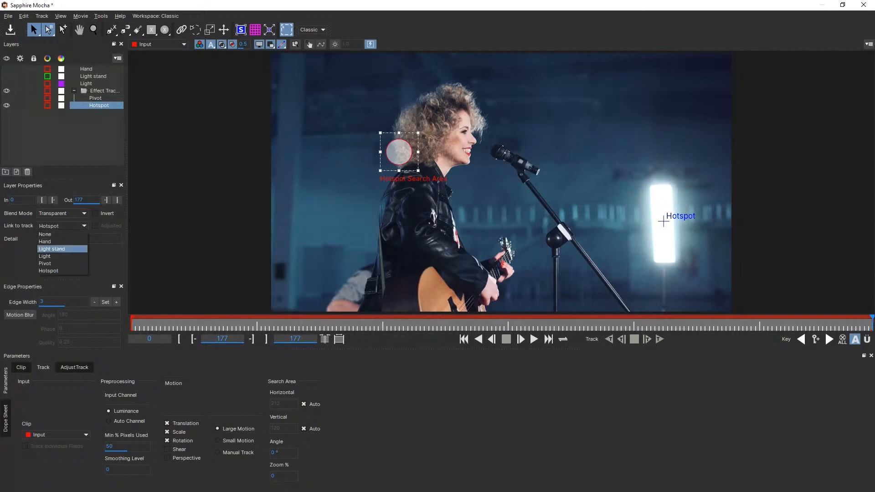
left_click(53, 248)
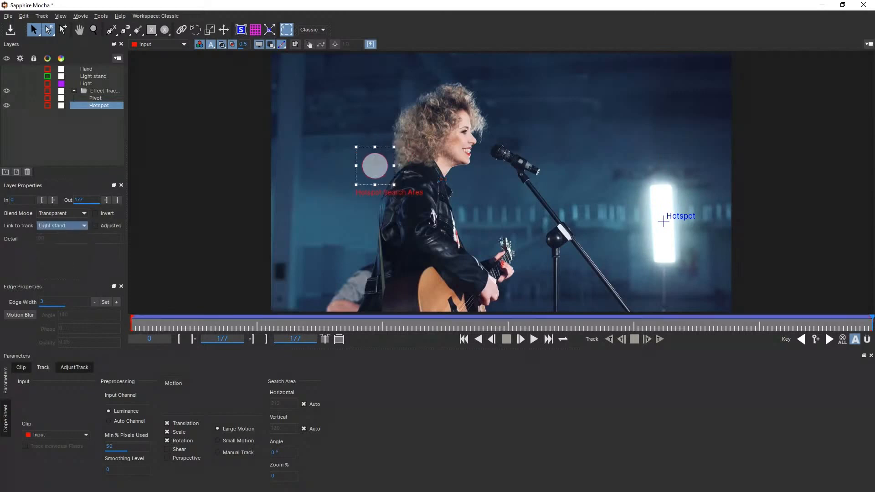
left_click(62, 225)
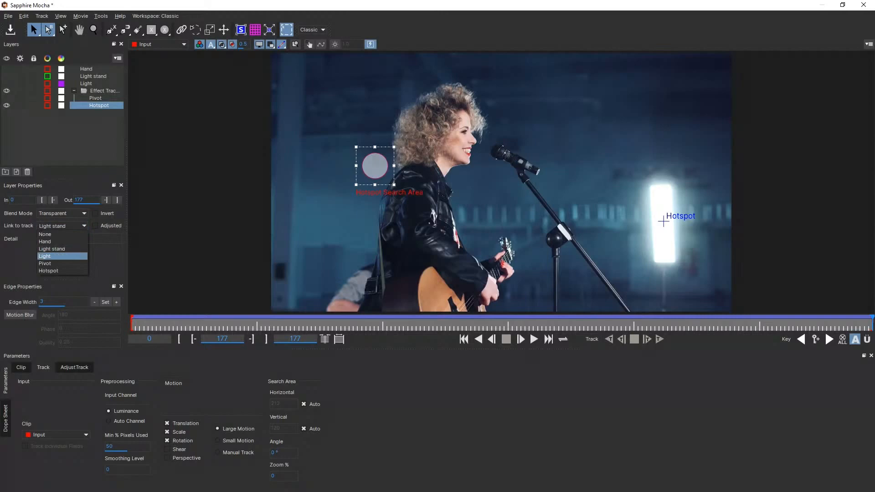
left_click(52, 256)
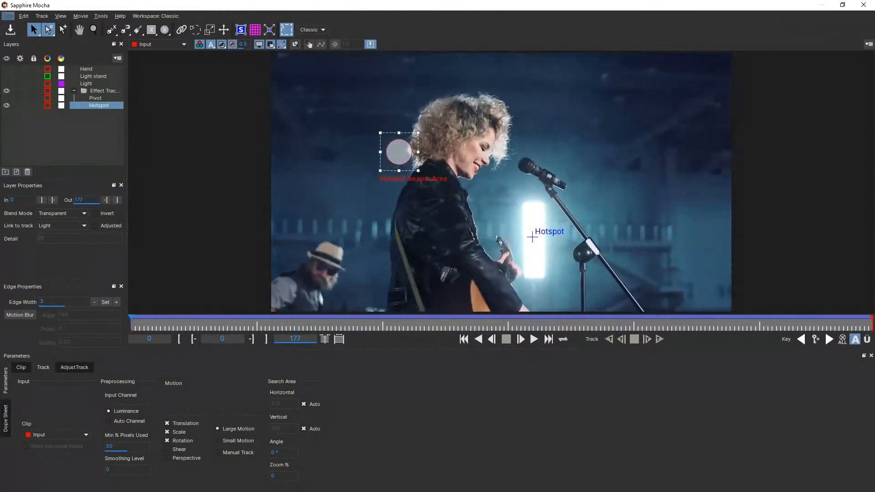
left_click(9, 16)
left_click(27, 111)
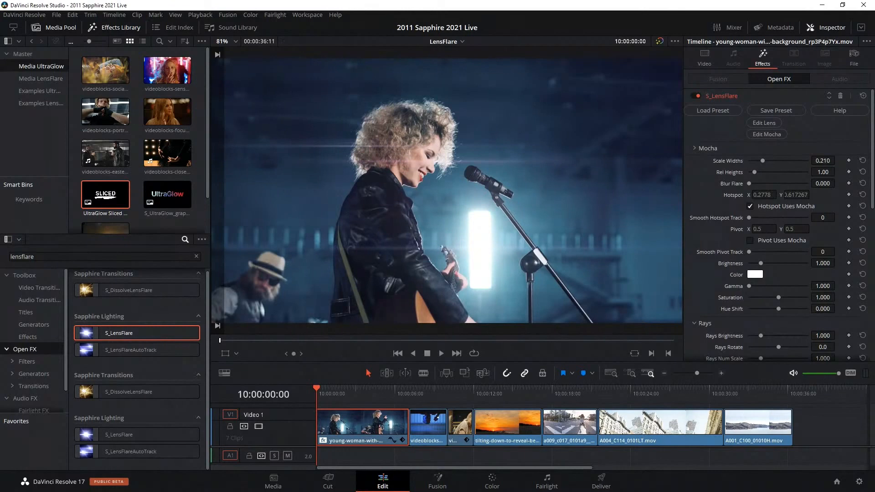
Set the S_LensFlare Rel Heights to 5.24 and Brightness to 1.822, and preview the tracked flare along the clip.
left_click_drag(769, 173, 784, 173)
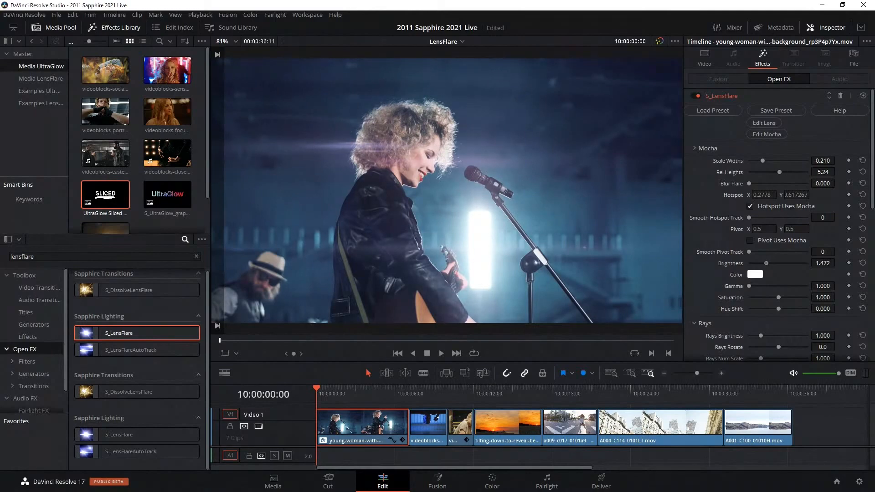
left_click_drag(767, 263, 773, 264)
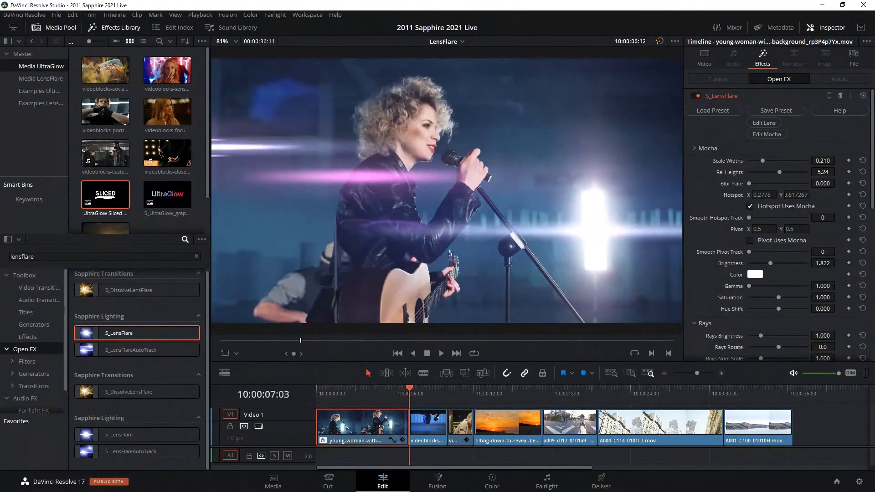
left_click_drag(410, 388, 317, 388)
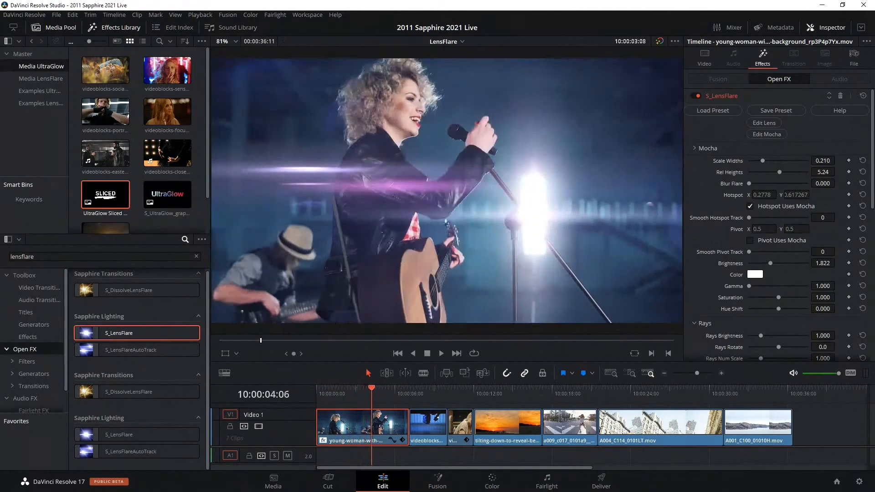
left_click_drag(372, 388, 375, 389)
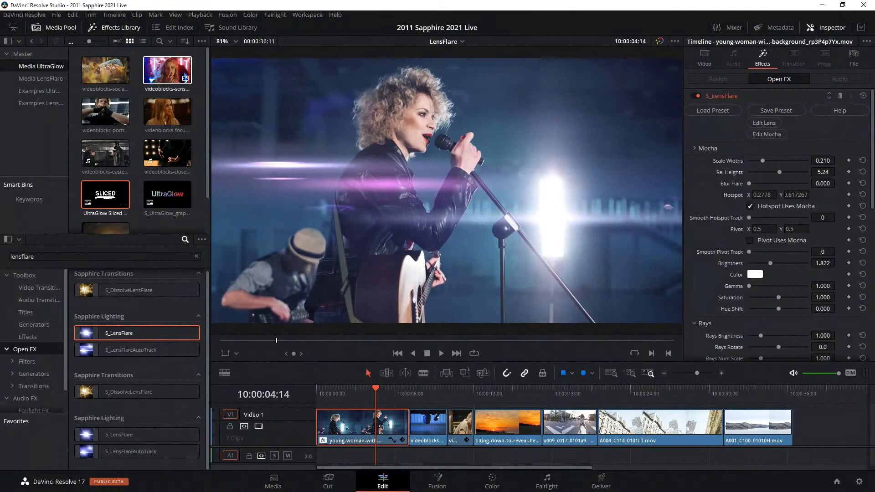
Append flare leather jacket.mov from the lens flare examples bin to the end of the timeline.
left_click(41, 103)
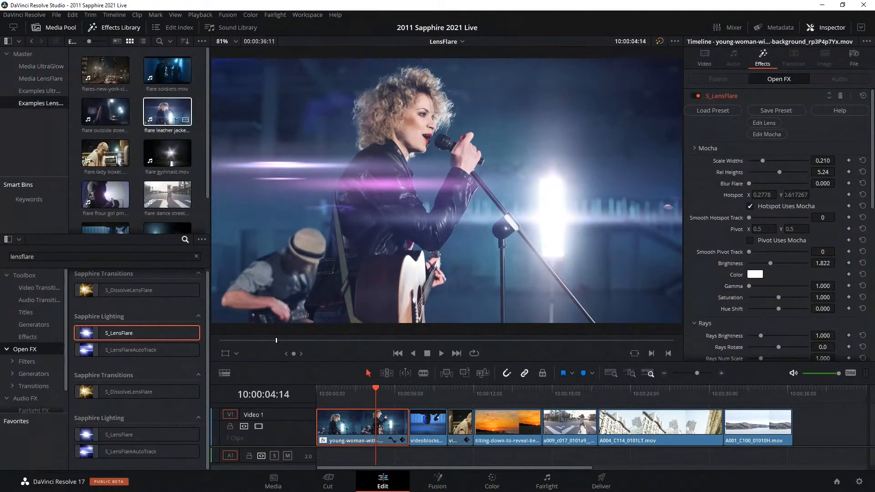
left_click(168, 111)
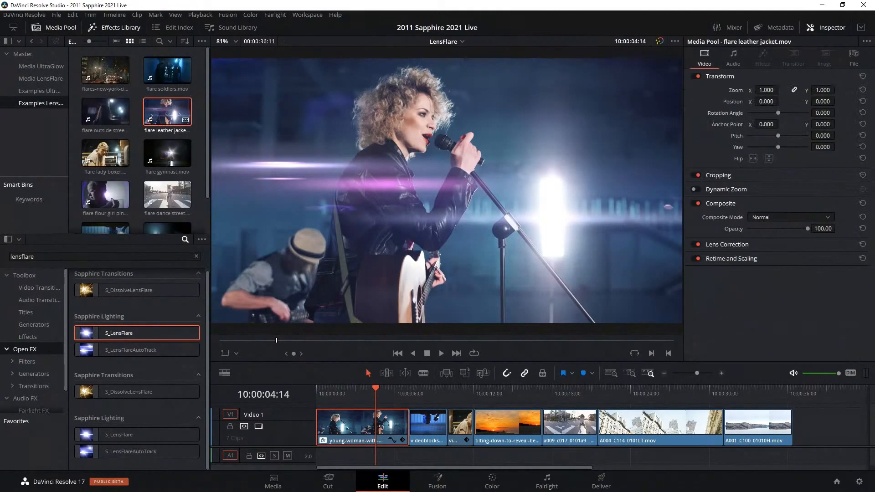
left_click_drag(167, 111, 639, 244)
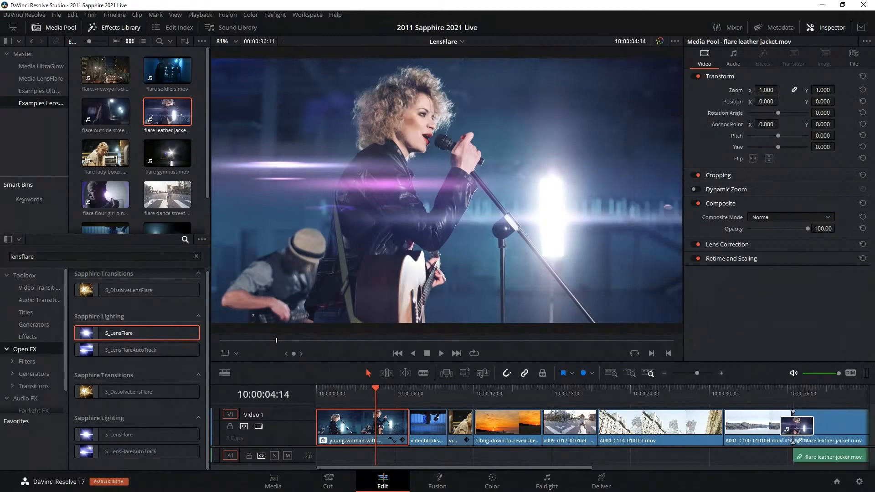
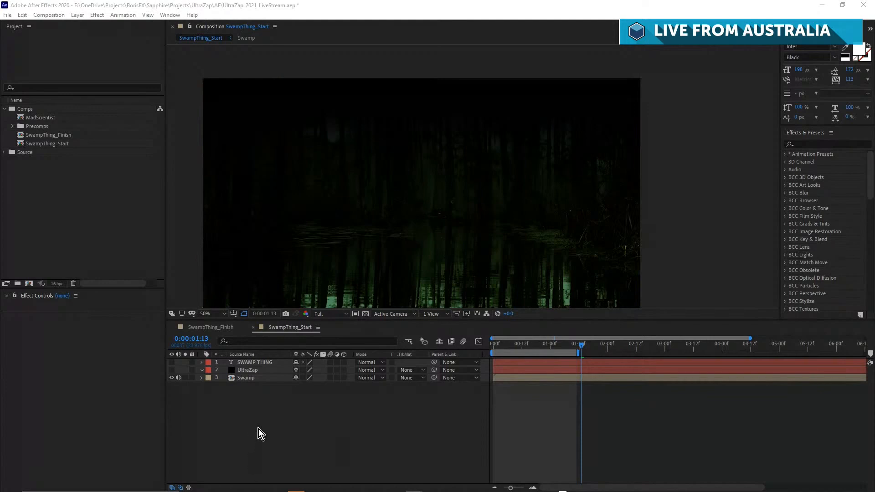
Select the Swamp layer, move the playhead to 0:00:00:18 and enlarge the composition view above the timeline.
left_click(247, 379)
left_click(246, 381)
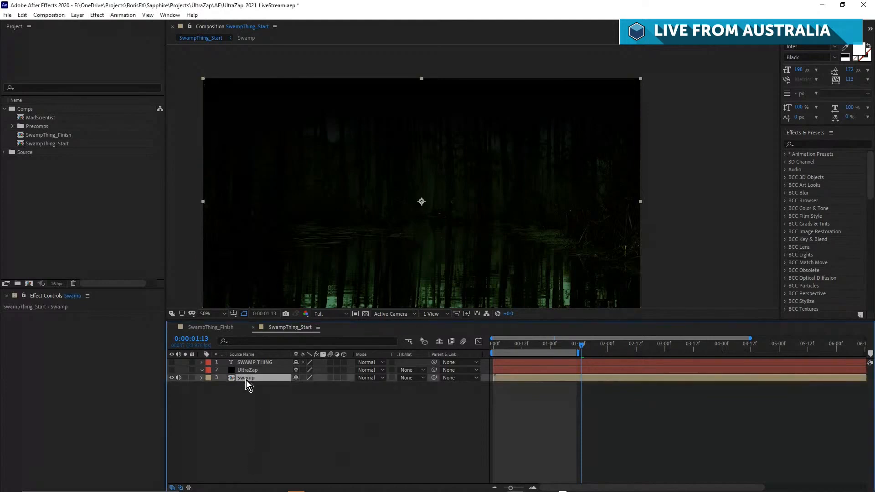
left_click_drag(441, 221, 451, 192)
left_click_drag(512, 344, 536, 348)
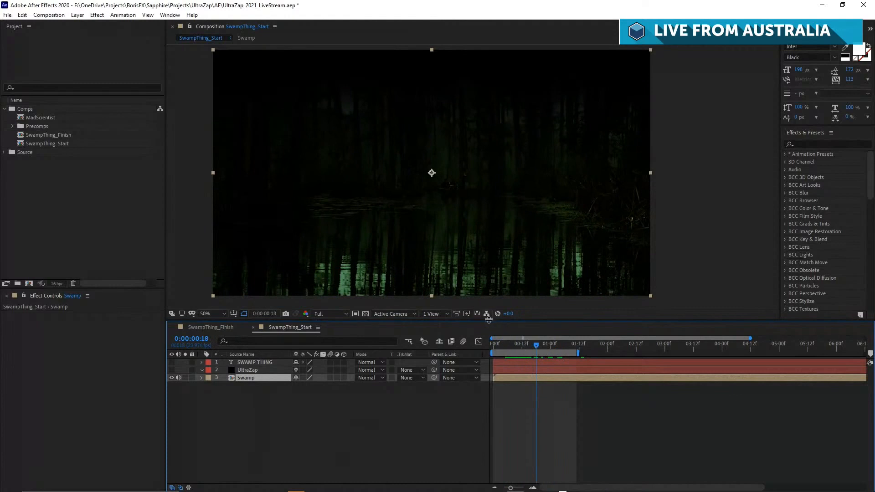
left_click_drag(489, 321, 490, 344)
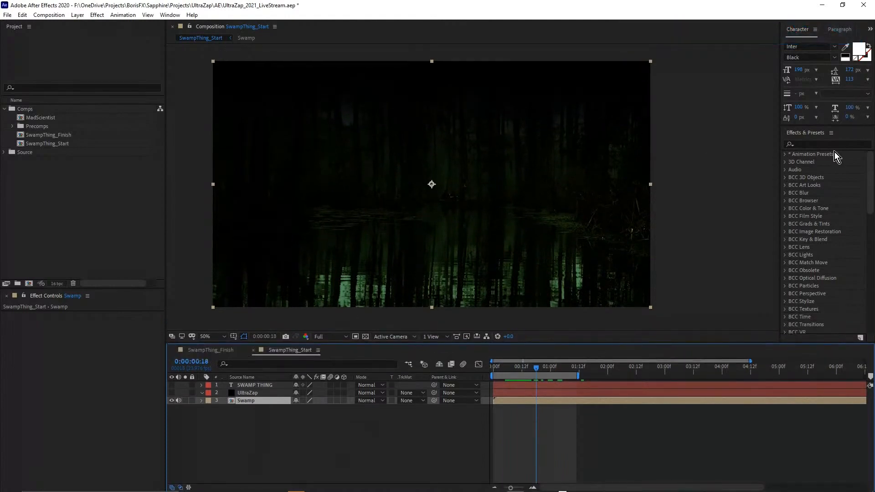
Search the effects for "ultrazap" and apply S_UltraZap to the Swamp layer.
left_click(806, 144)
type("ultra")
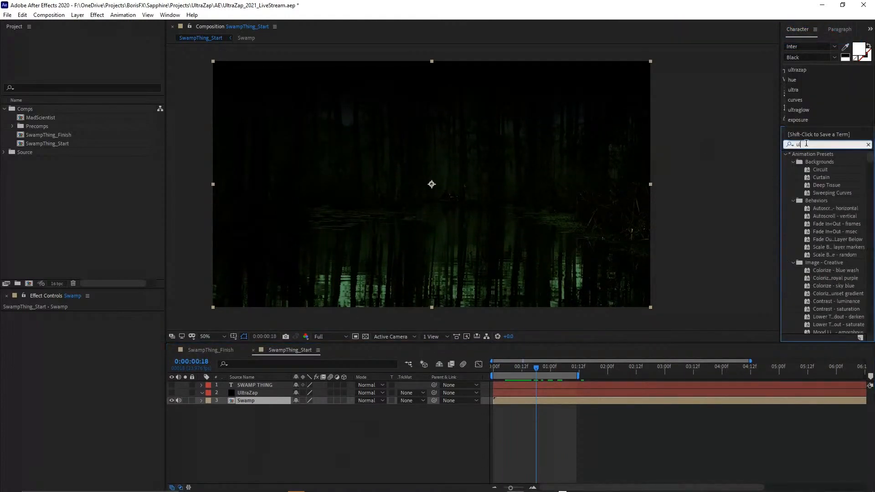
type("zap")
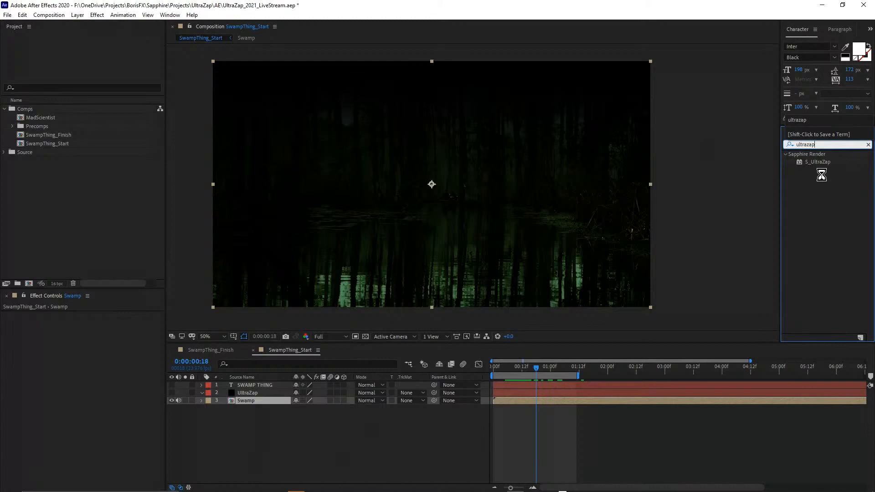
left_click_drag(821, 175, 630, 182)
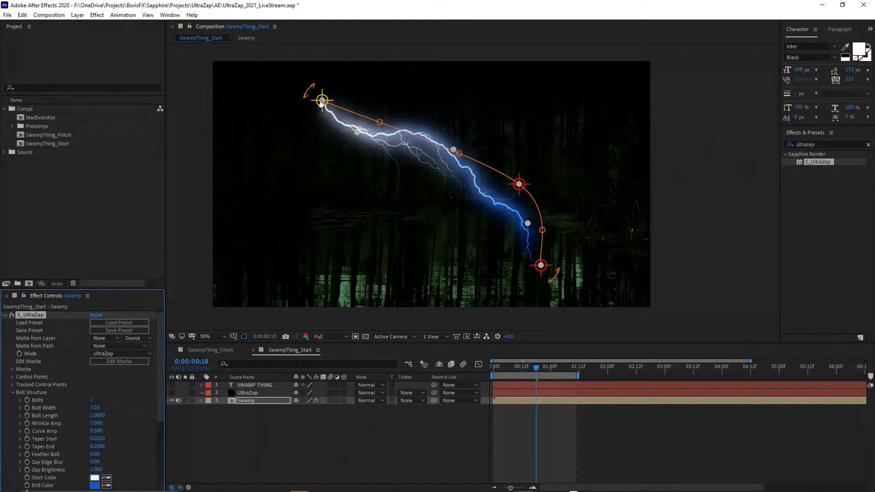
Reshape the lightning bolt by shifting its start point slightly inward, raising its middle point and moving its end point outward.
left_click_drag(322, 99, 323, 122)
left_click_drag(318, 211, 335, 100)
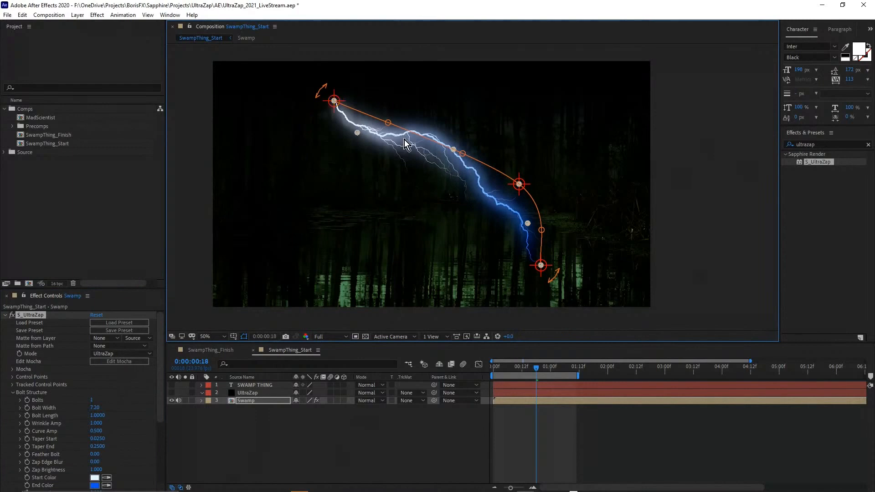
left_click_drag(523, 187, 524, 150)
mouse_move(541, 265)
left_mouse_down()
mouse_move(621, 228)
mouse_move(605, 220)
mouse_move(556, 259)
left_mouse_up()
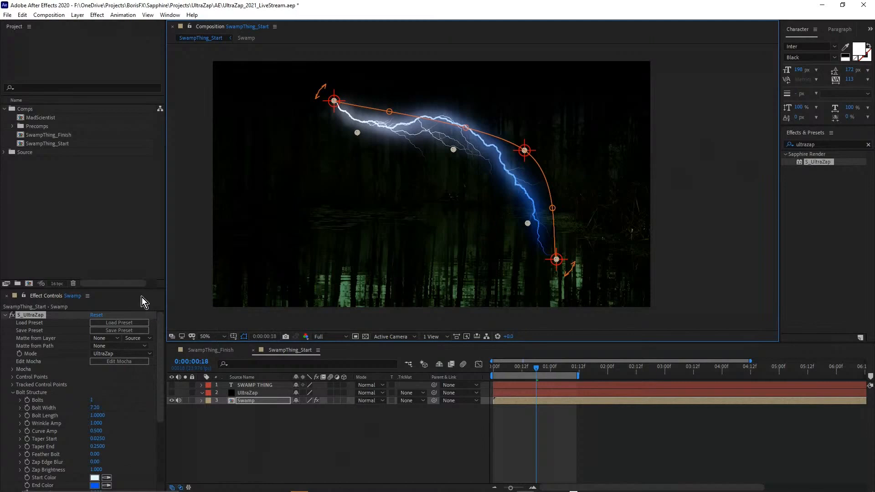
Make more room for the effect settings and set the Bolt Structure's Taper Start to 0.0000.
left_click_drag(89, 289, 91, 172)
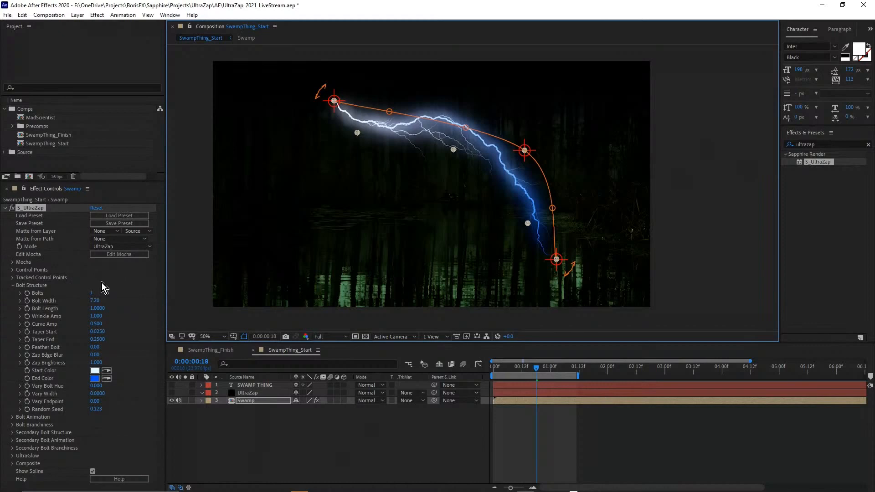
left_click(14, 286)
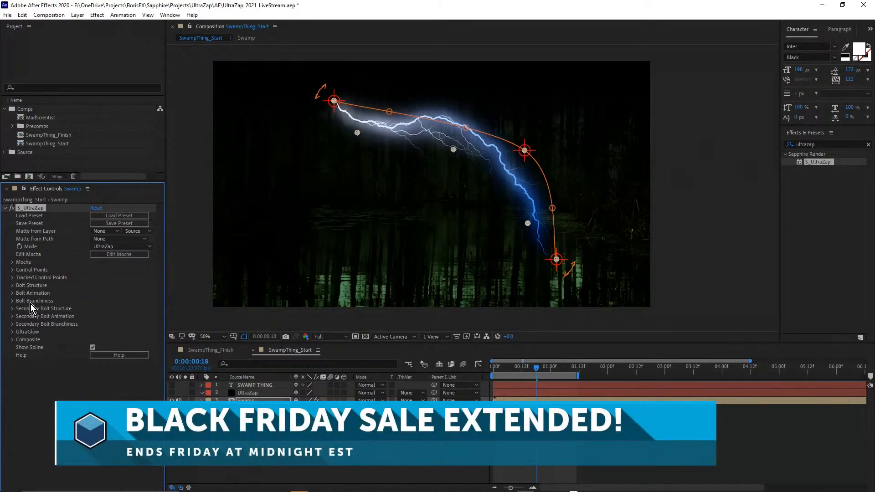
left_click(13, 286)
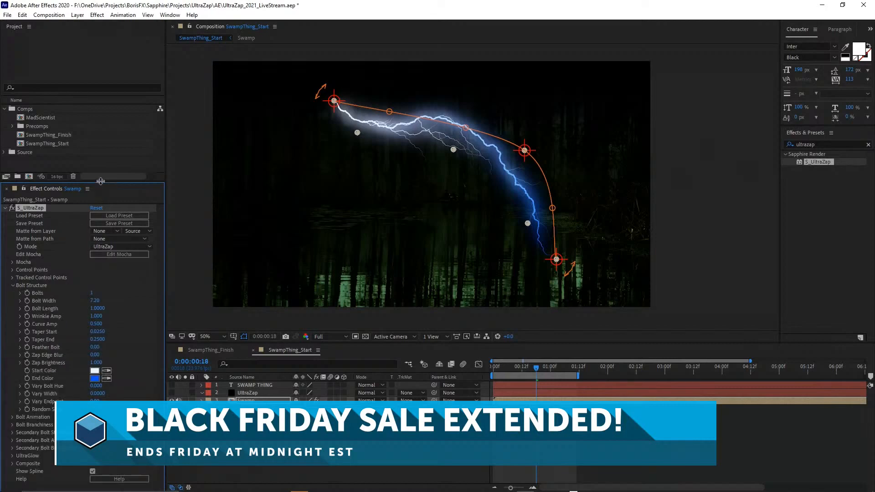
left_click_drag(100, 181, 102, 152)
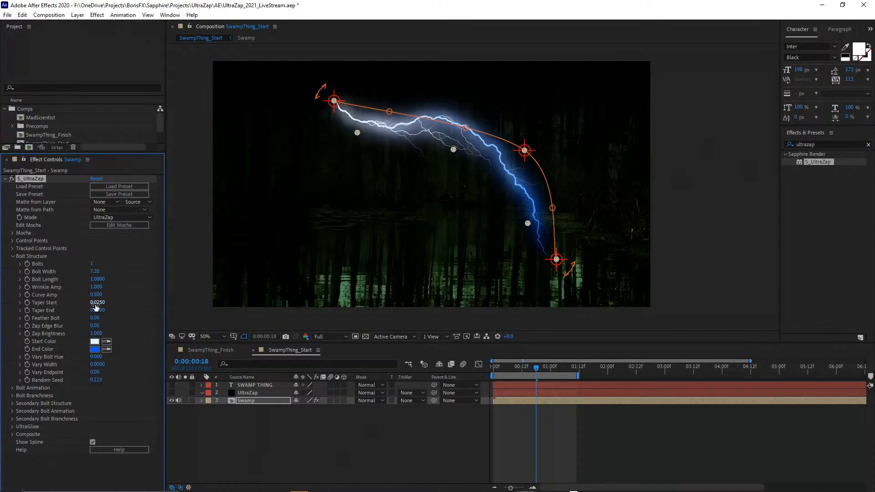
left_click_drag(96, 307, 13, 304)
Try a green End Color (3CFF00) for the bolt and undo the color change.
left_click(98, 351)
left_click(486, 304)
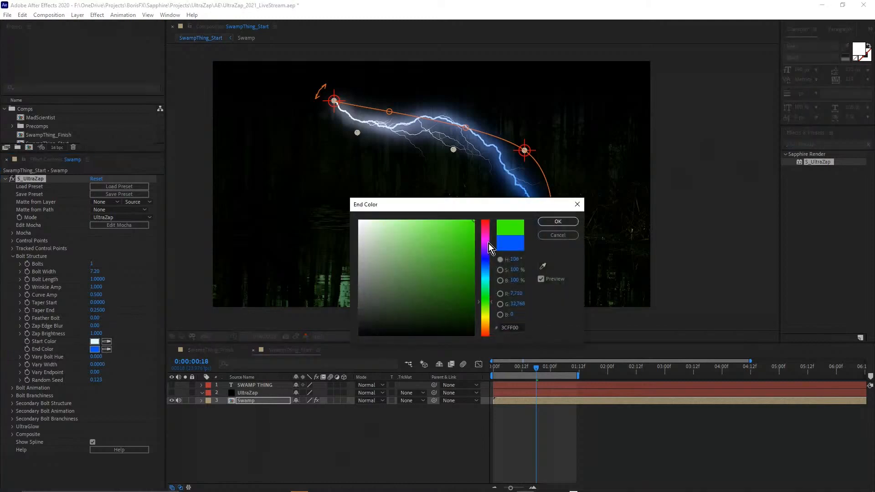
left_click(560, 226)
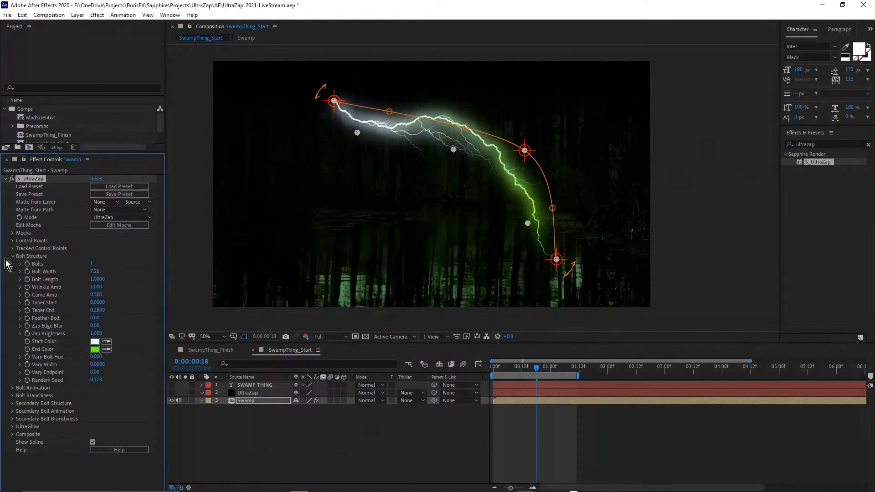
key("ctrl+z")
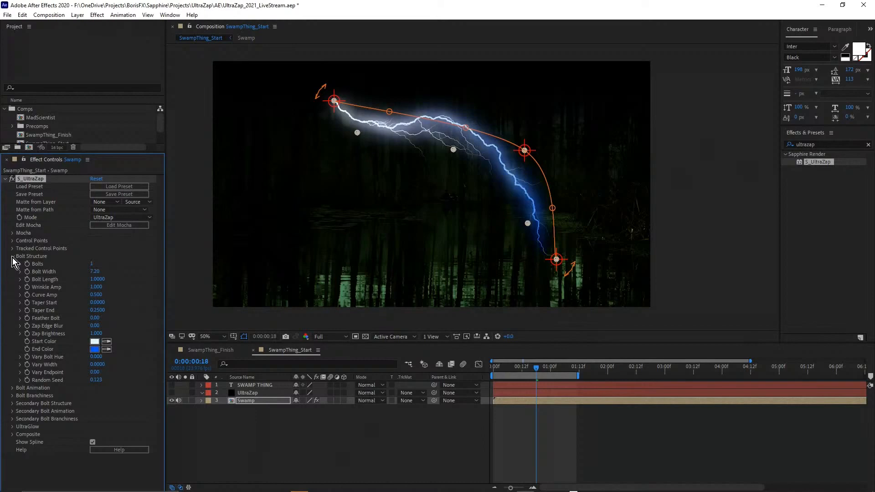
Examine the Bolt Animation, Bolt Branchiness, Secondary Bolt Structure and UltraGlow parameters of S_UltraZap one group at a time.
left_click(12, 256)
left_click(12, 264)
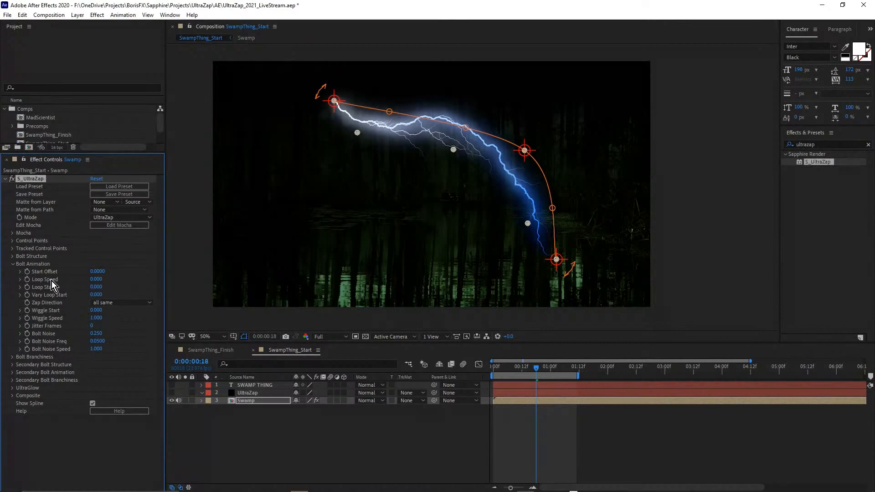
left_click(13, 264)
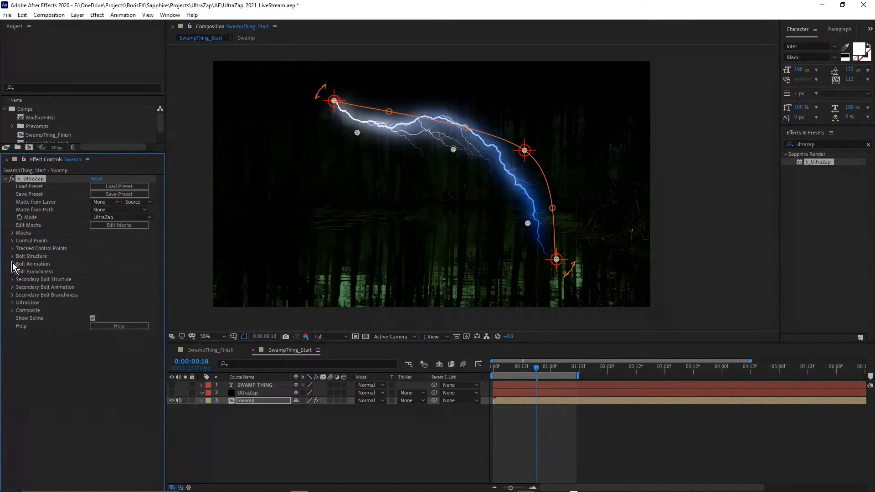
left_click(13, 272)
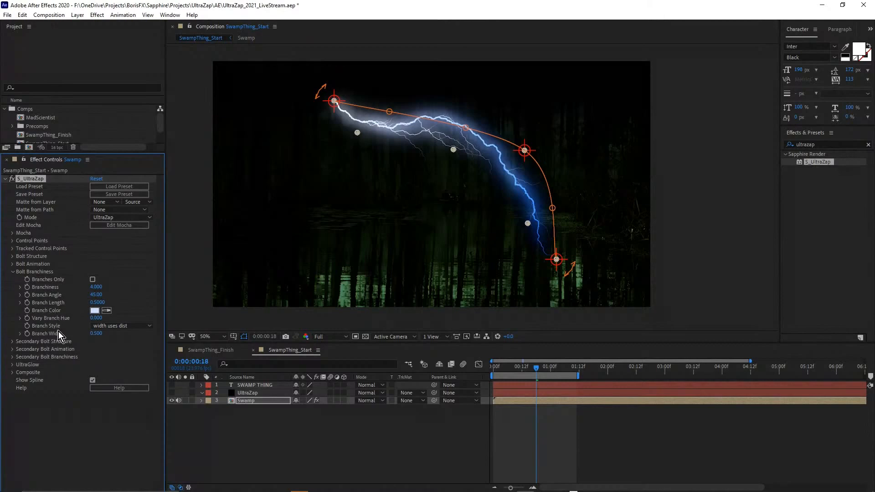
left_click(13, 273)
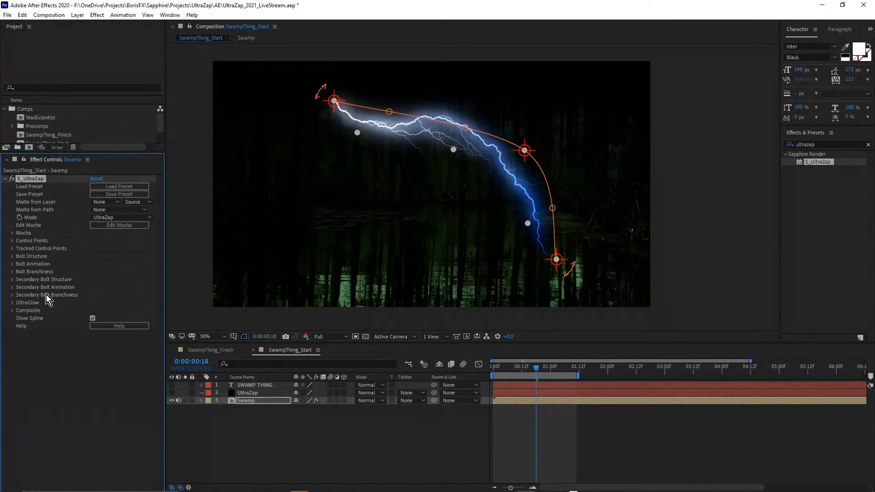
left_click(12, 279)
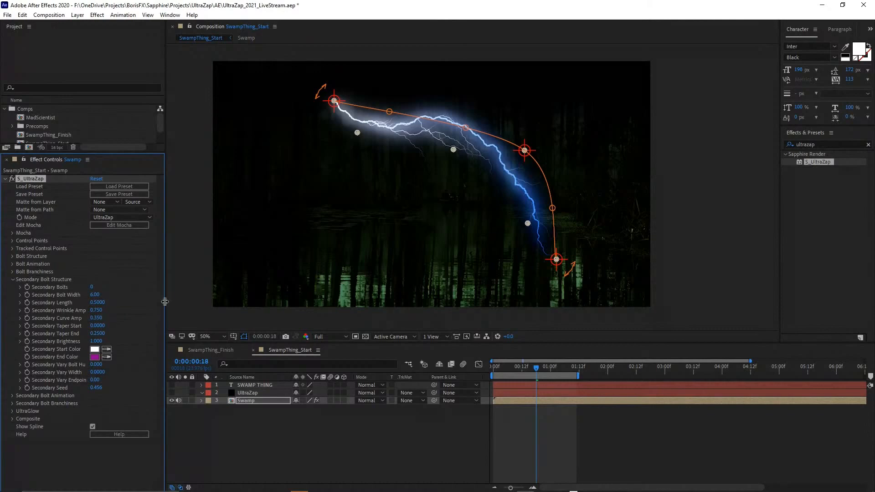
left_click_drag(163, 302, 181, 302)
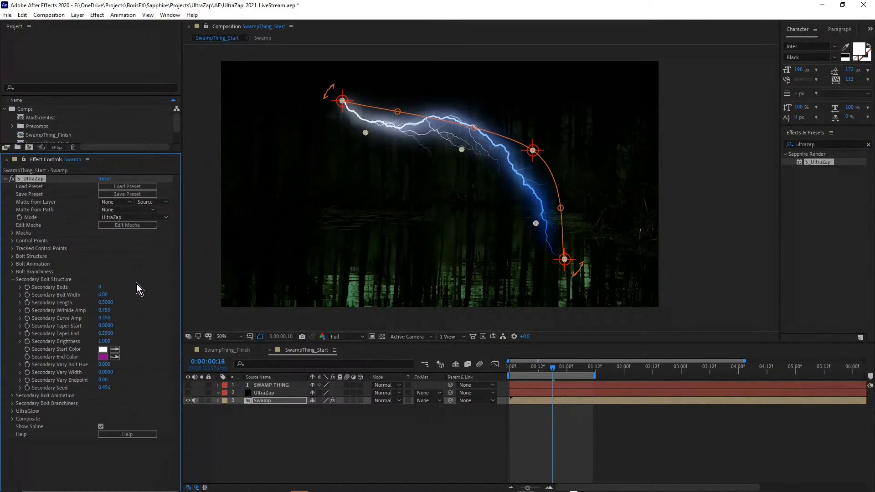
left_click(12, 279)
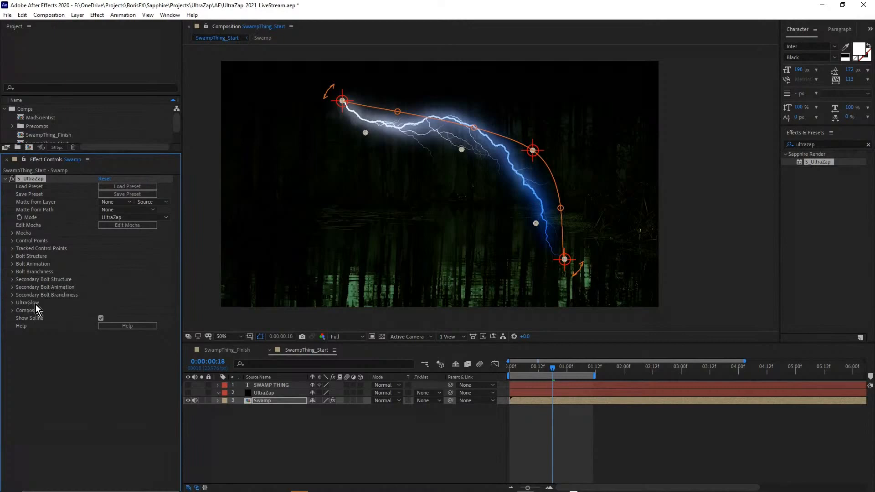
left_click(12, 302)
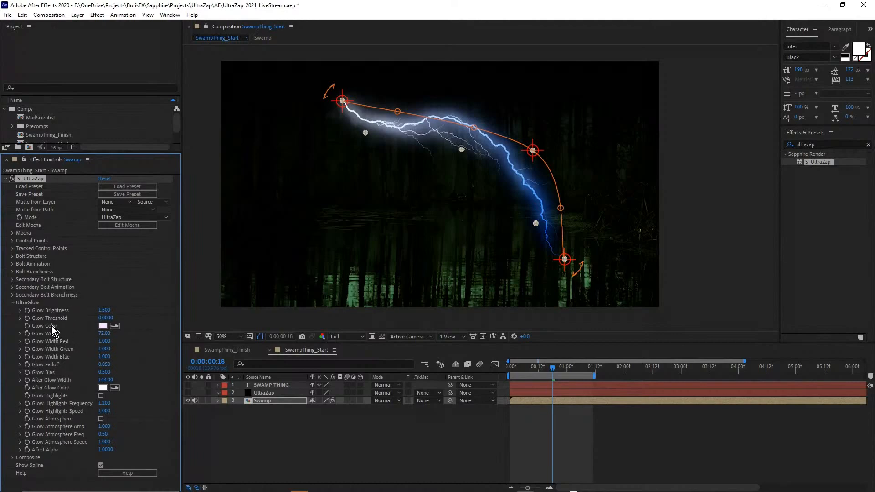
left_click(14, 303)
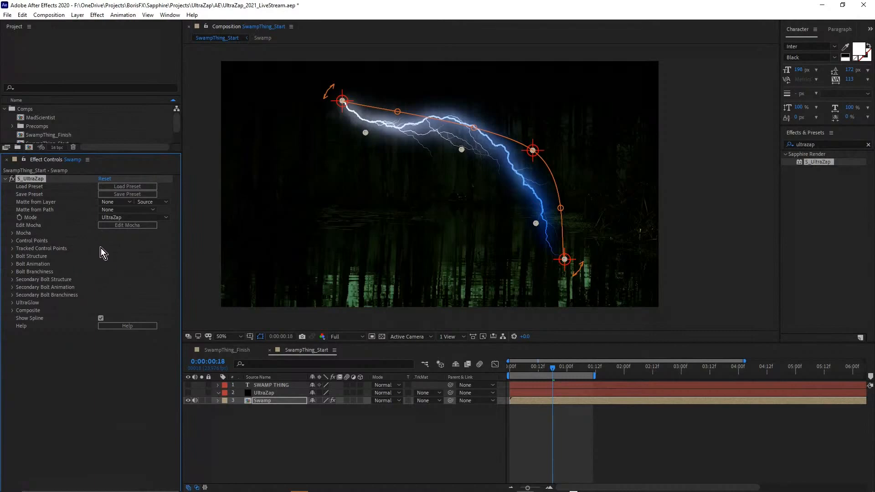
left_click(125, 186)
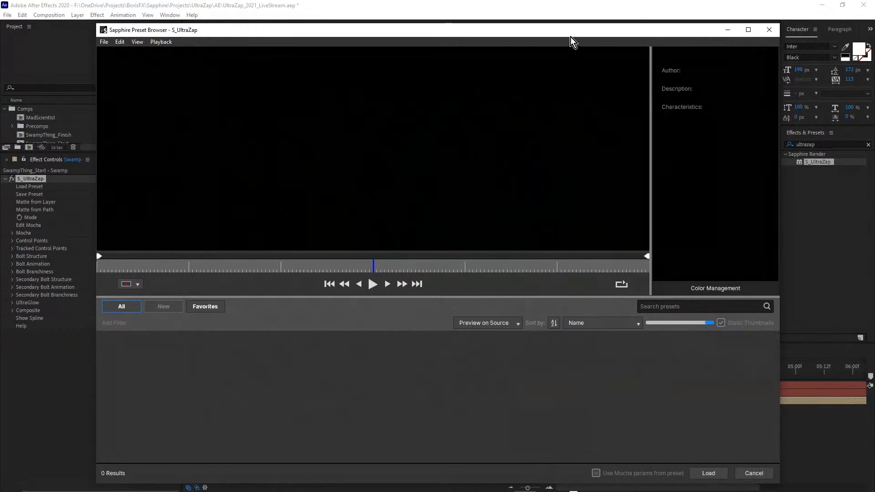
left_click_drag(571, 37, 550, 17)
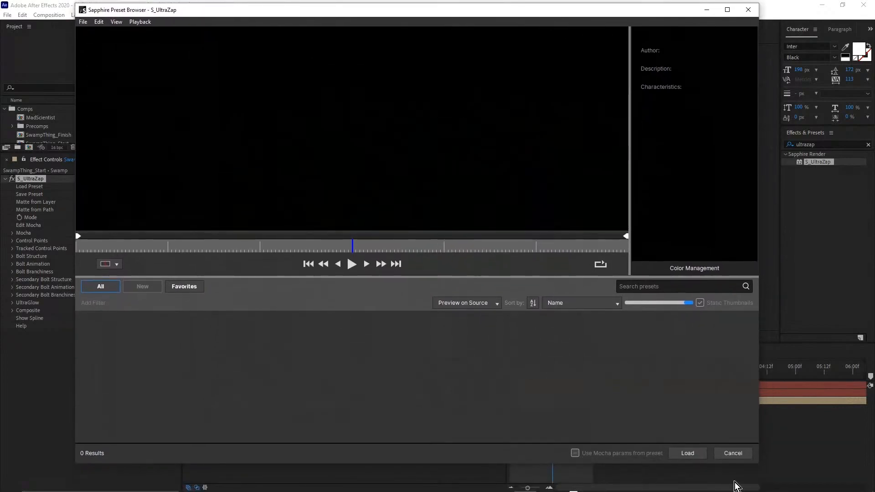
left_click(734, 453)
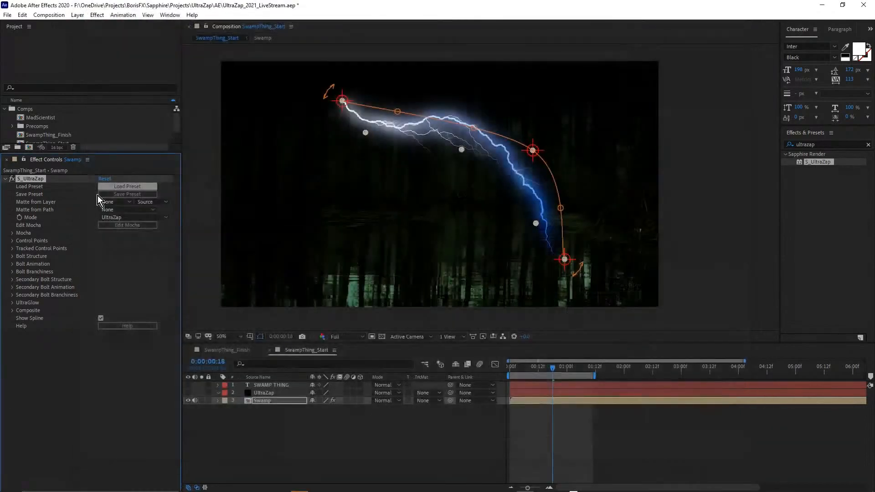
Open the preset browser for S_UltraZap and stop the Default preset's preview playback.
left_click(134, 187)
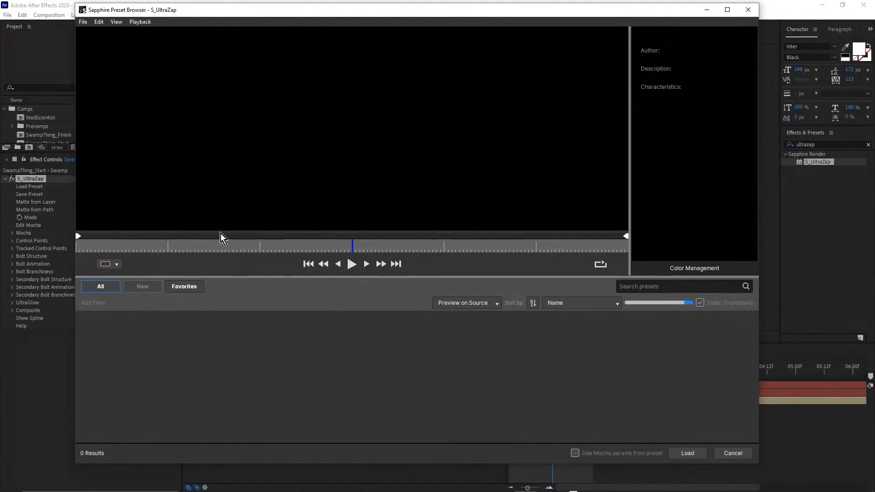
left_click(217, 250)
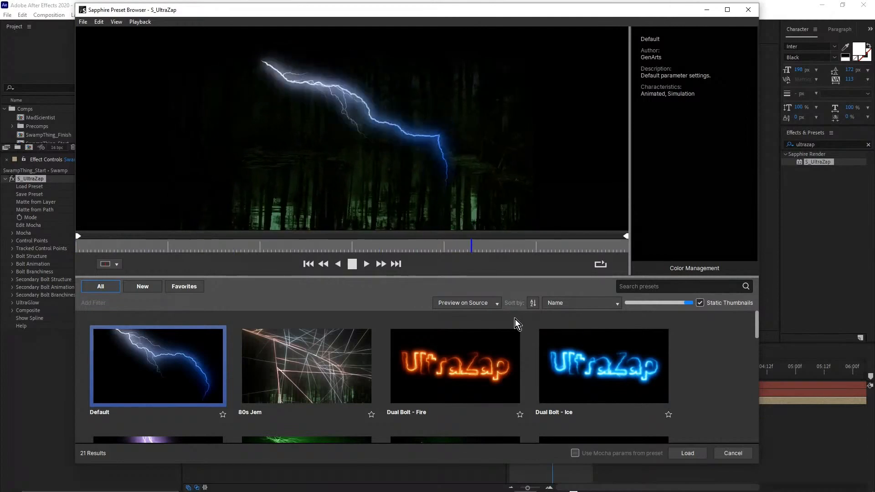
left_click(352, 264)
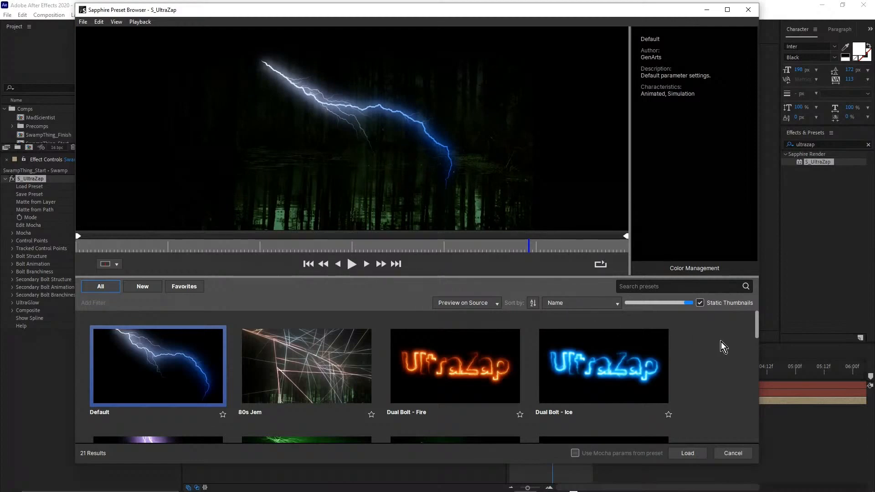
Browse the S_UltraZap presets and preview the Mad Scientist preset on the source.
mouse_move(754, 323)
left_mouse_down()
mouse_move(756, 331)
mouse_move(753, 318)
left_mouse_up()
scroll(471, 369, "down", 2)
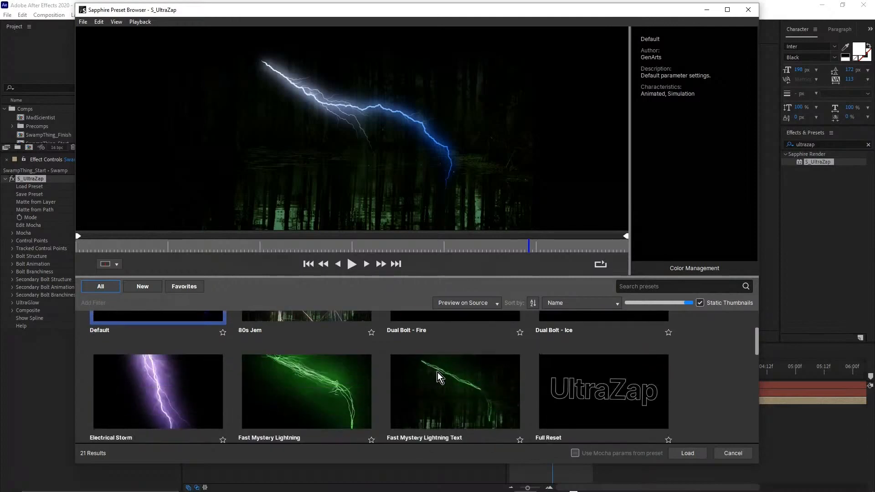
scroll(438, 373, "down", 2)
scroll(440, 373, "down", 1)
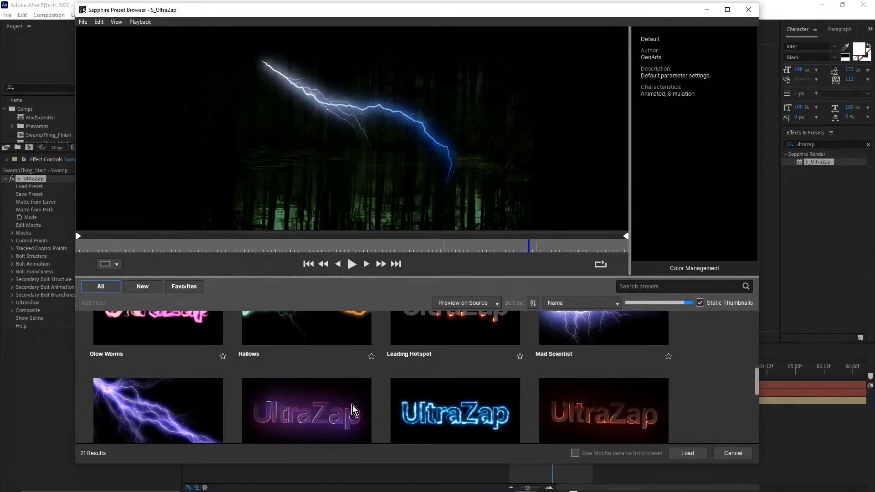
scroll(400, 376, "up", 1)
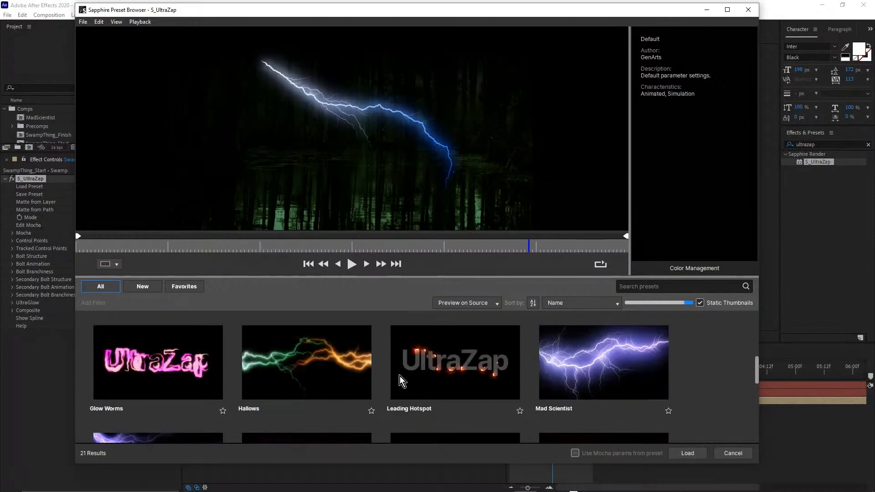
left_click(595, 340)
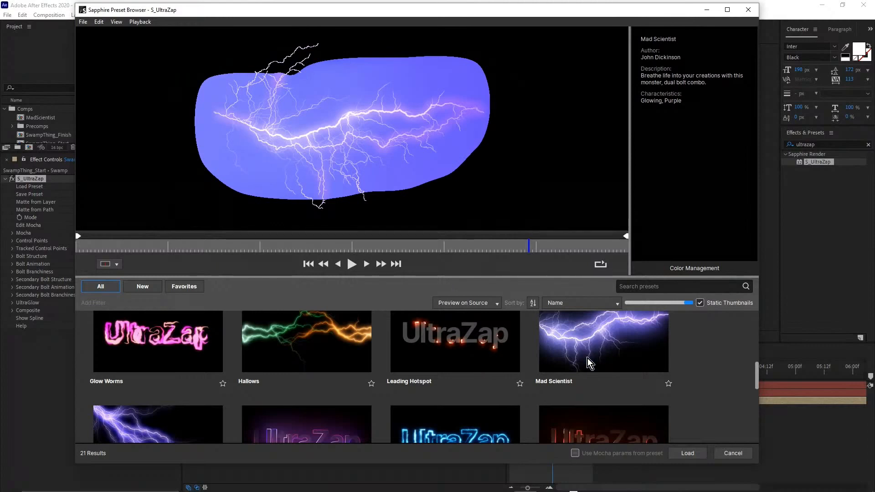
Find the Swamp Thing preset, preview it and load it into S_UltraZap.
scroll(587, 358, "down", 4)
scroll(301, 376, "up", 1)
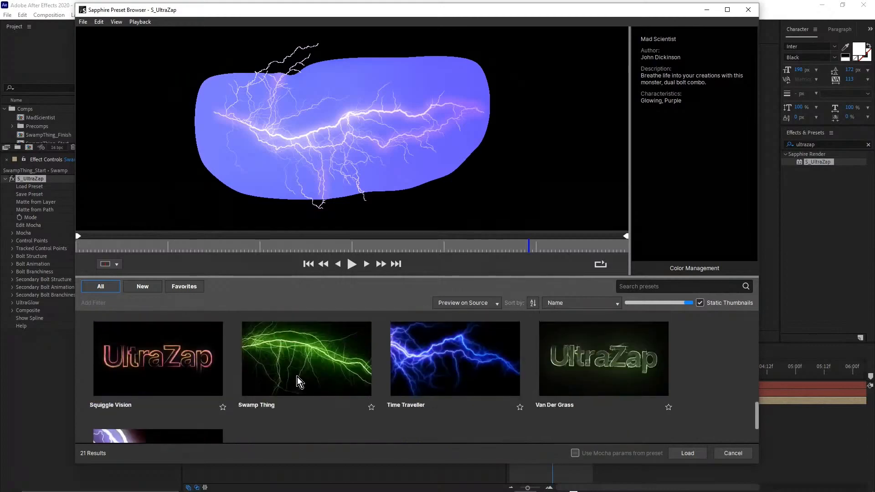
left_click(305, 357)
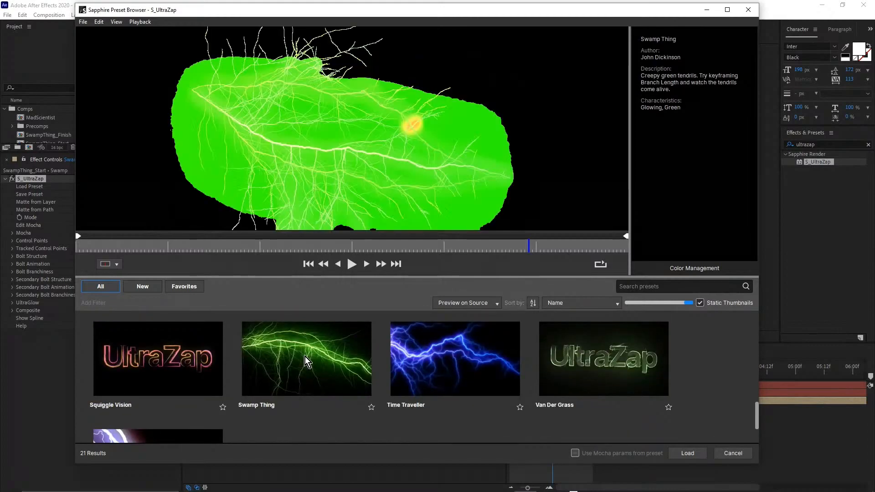
left_click(690, 454)
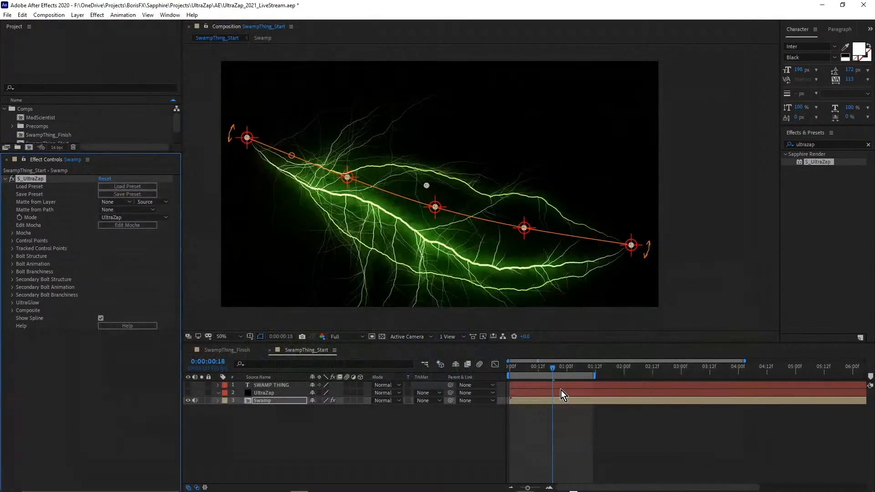
Play back the green bolt animation, stop it, and move the current time to 0:00:00:05.
key("space")
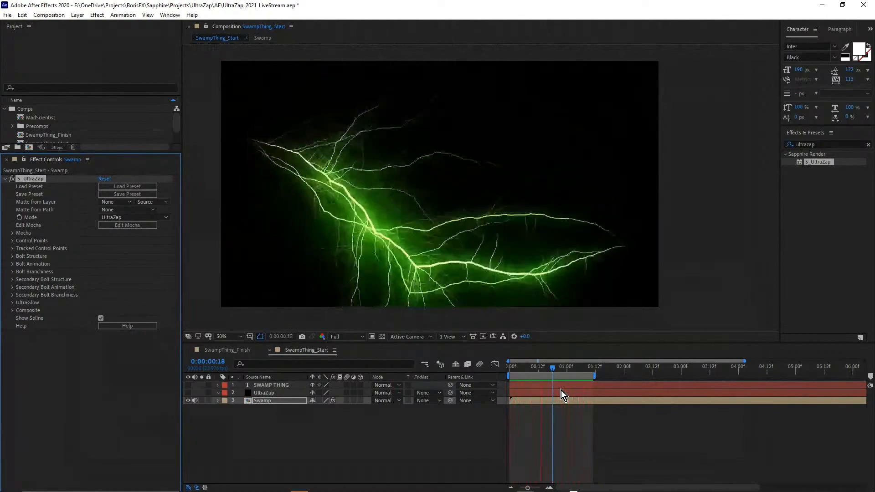
key("space")
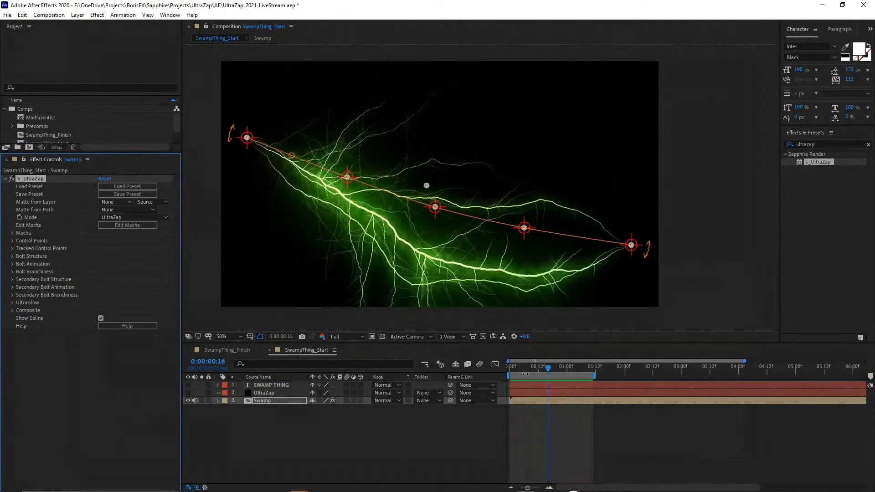
left_click(528, 369)
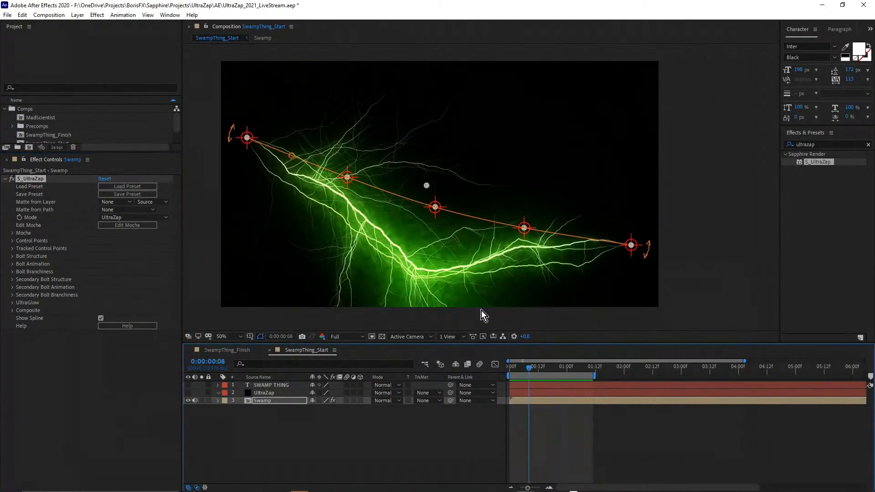
left_click(522, 369)
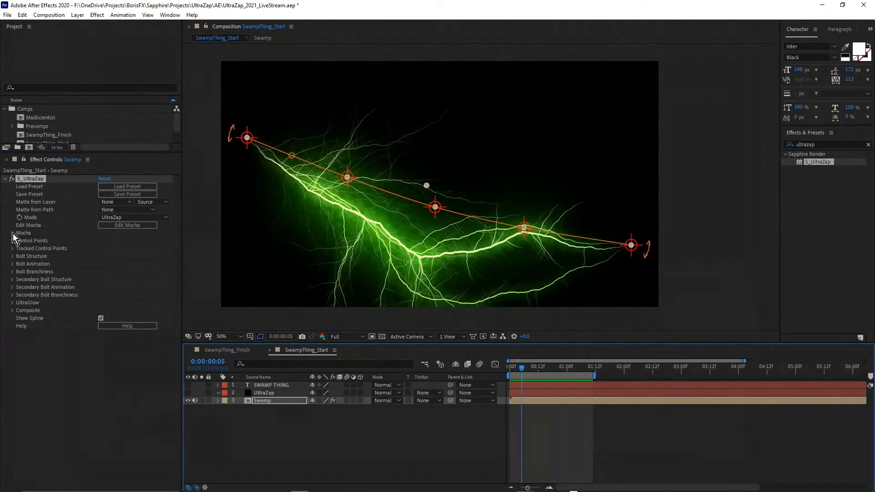
Try a Bolt Branchiness Branch Length of 0.5200 and undo the change.
left_click(12, 271)
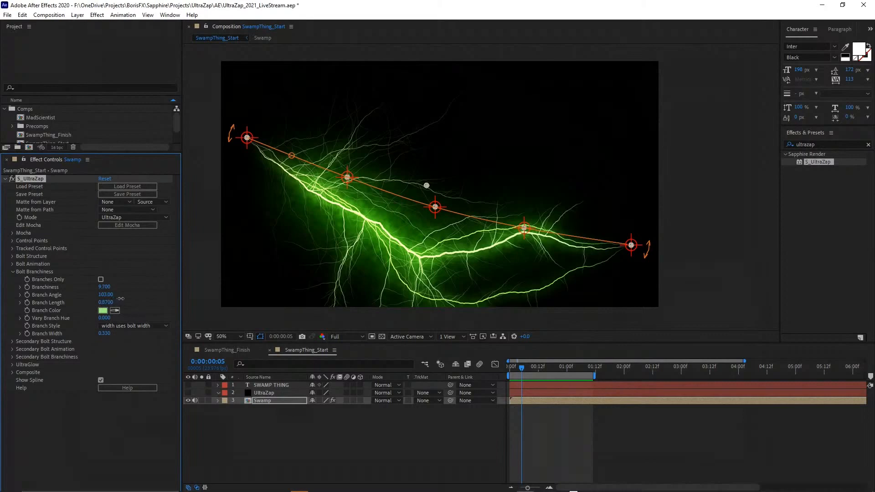
left_click_drag(130, 298, 102, 313)
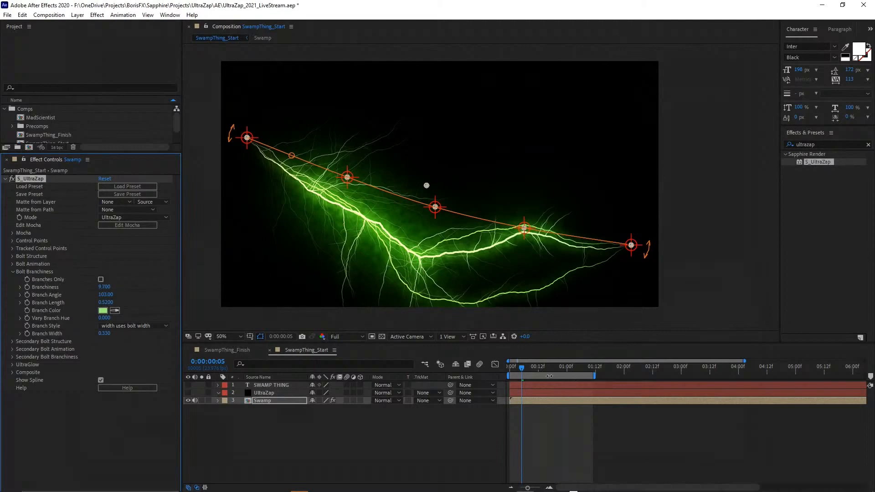
key("ctrl+z")
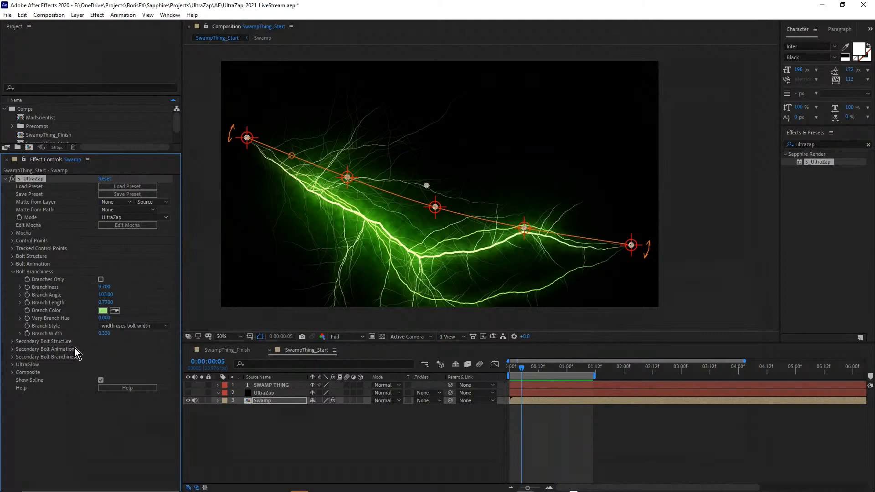
Set the Composite group's Combine to Screen and check the bolt over the swamp at 0:00:00:18 and 0:00:01:03.
left_click(14, 373)
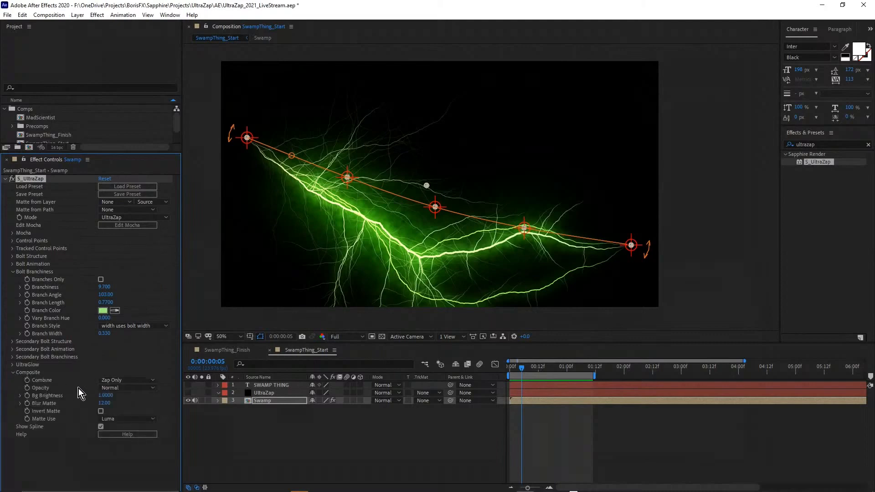
left_click(121, 382)
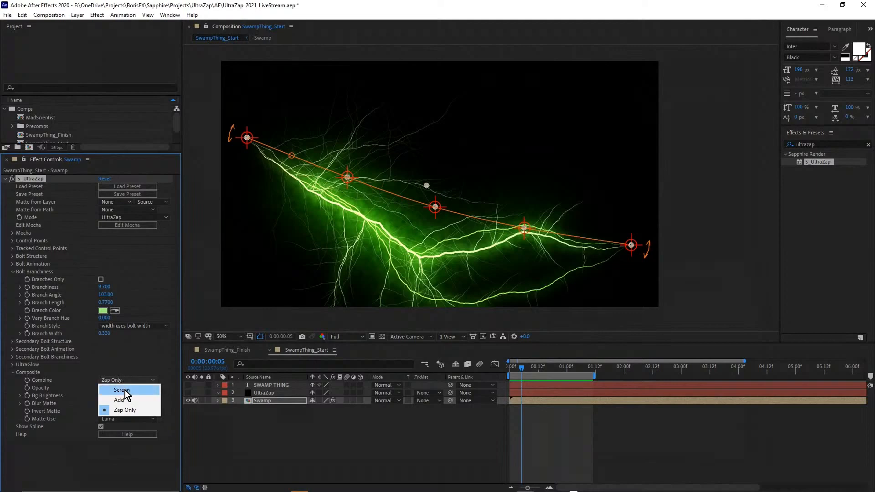
left_click(123, 390)
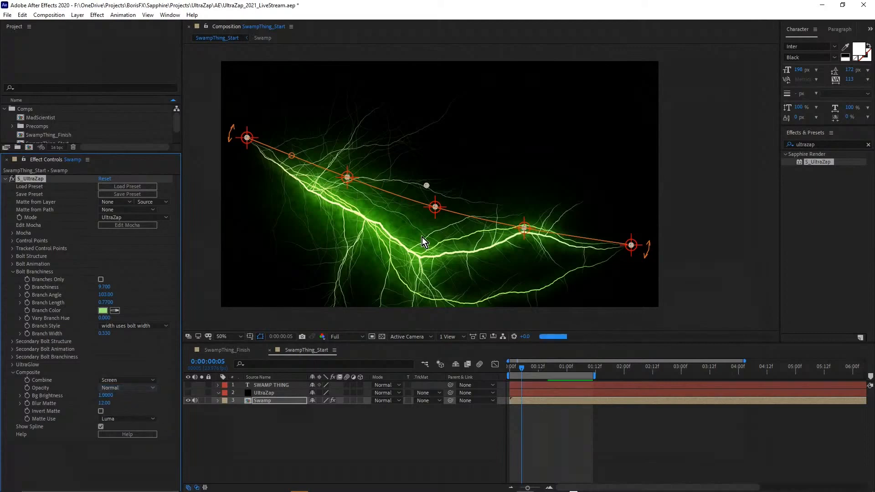
left_click(553, 369)
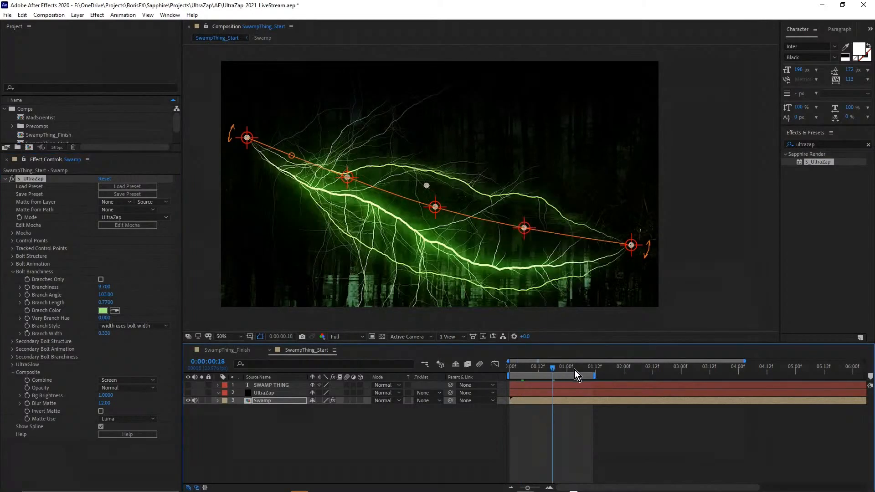
left_click(575, 369)
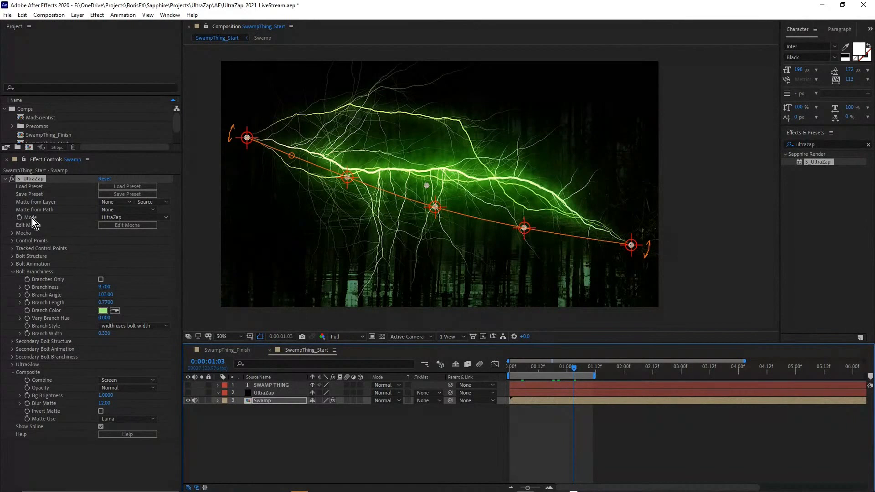
Look at the choices for the effect's Mode, keep UltraZap, and view the bolt at 0:00:00:12.
left_click(137, 218)
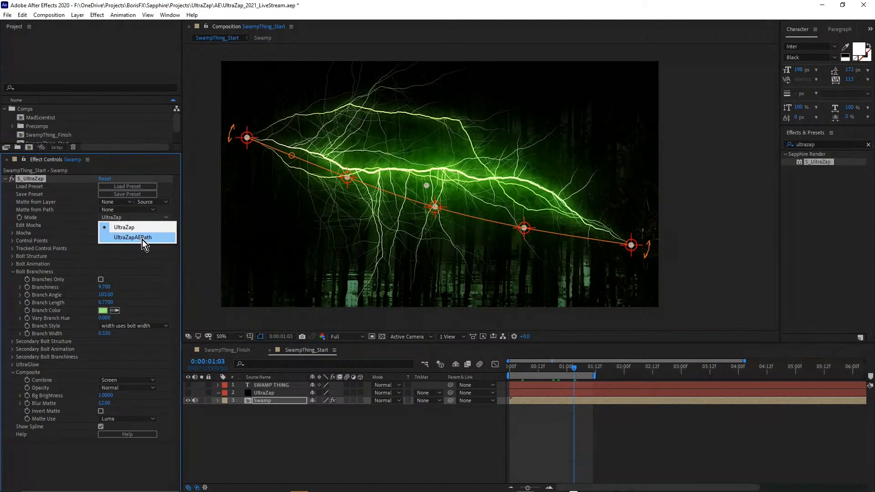
left_click(142, 239)
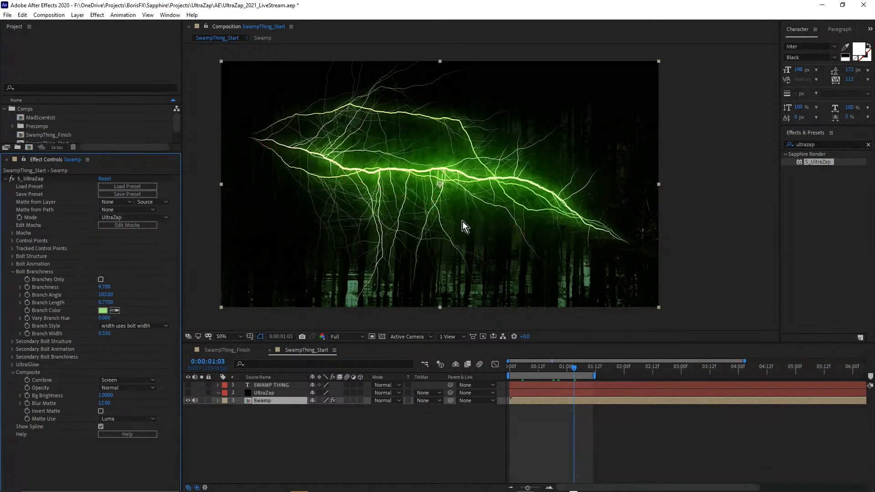
left_click(527, 370)
left_click(537, 369)
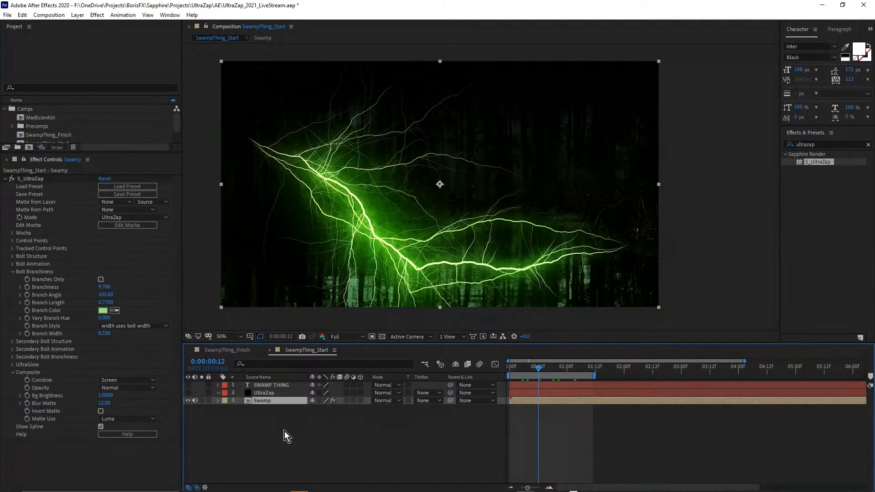
Reveal the Swamp layer's modified properties in an enlarged timeline and set the Bolt Structure's Curve Amp to 0.870.
key("u")
key("u")
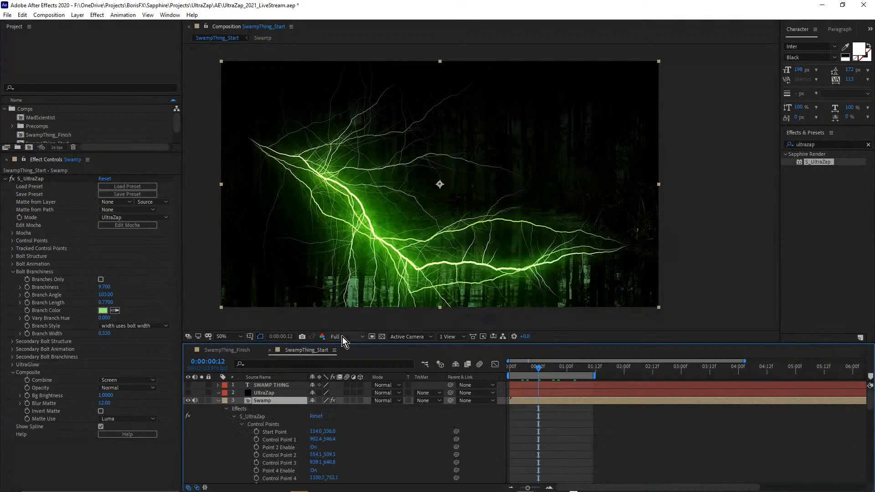
left_click_drag(343, 343, 356, 235)
scroll(371, 387, "down", 3)
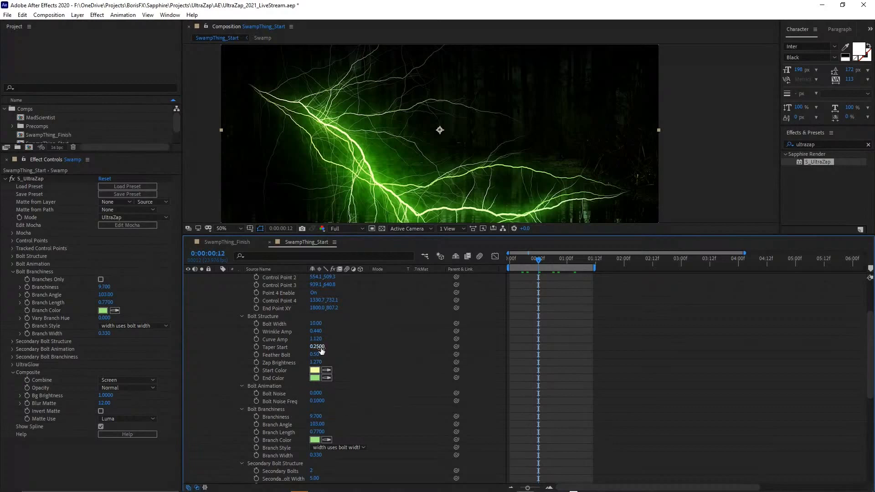
left_click_drag(318, 340, 310, 344)
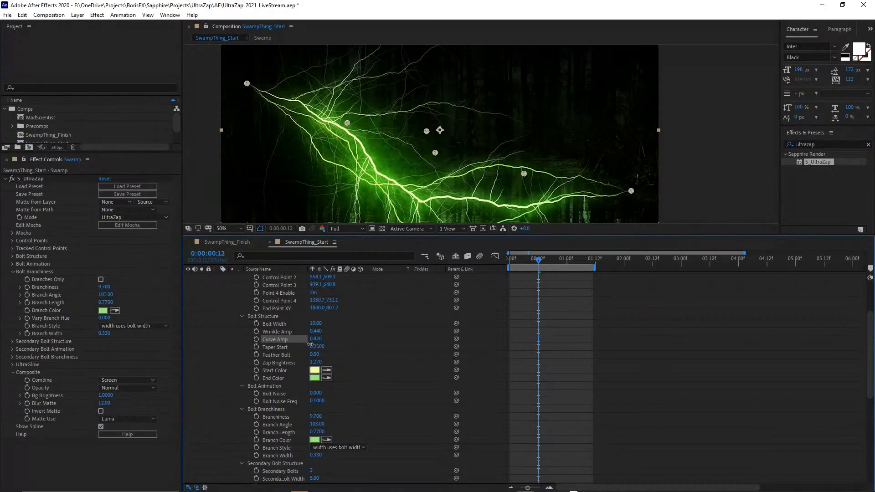
Try the Secondary Bolt Structure with Secondary Bolts set to 0, inspect the single bolt, and undo the change.
scroll(360, 376, "down", 4)
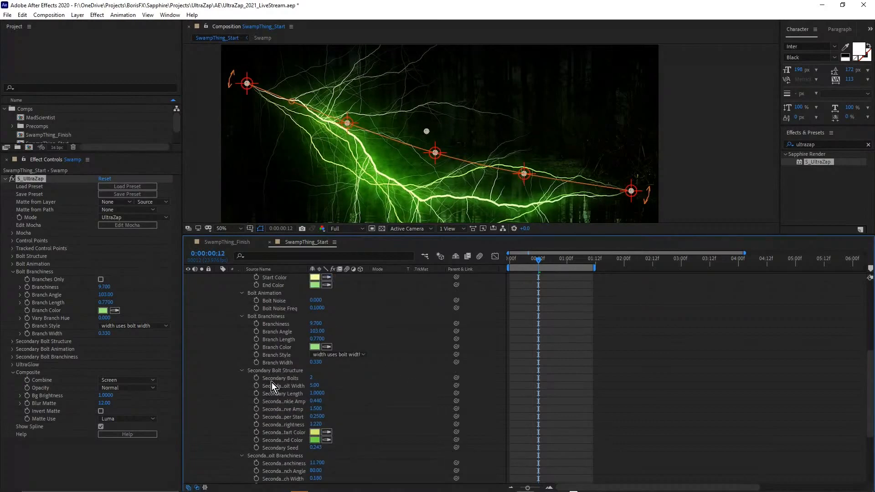
left_click(311, 379)
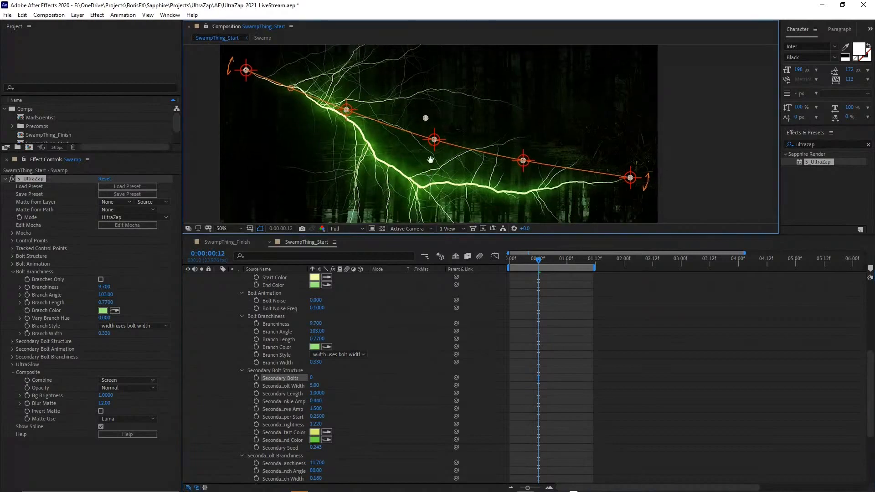
scroll(429, 190, "down", 3)
scroll(446, 188, "up", 2)
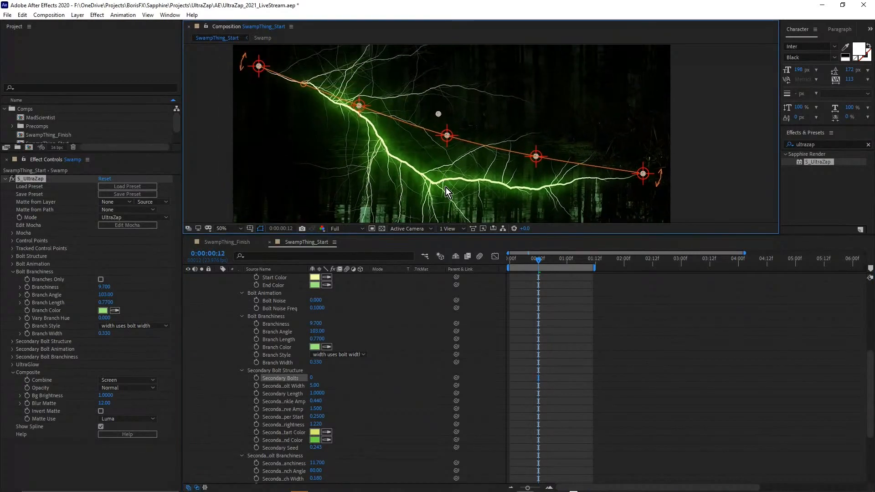
key("ctrl+z")
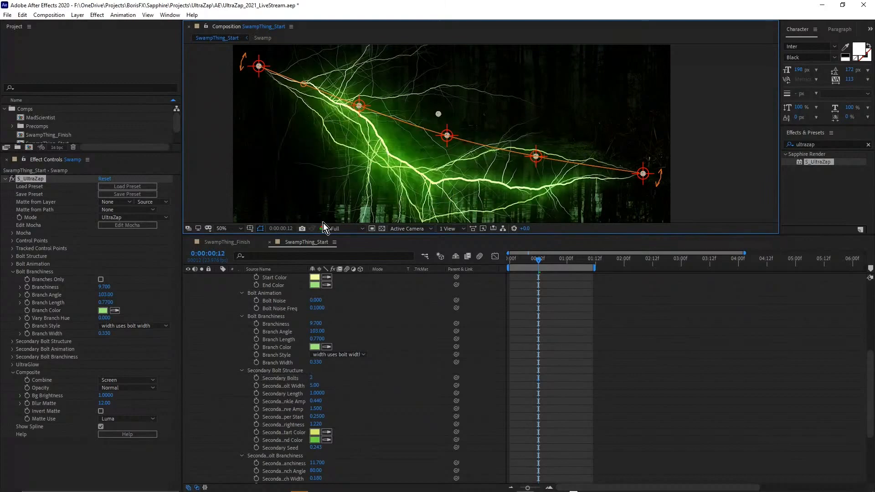
Examine the main and secondary bolts and their branches up close alongside their modified parameters.
scroll(321, 137, "up", 4)
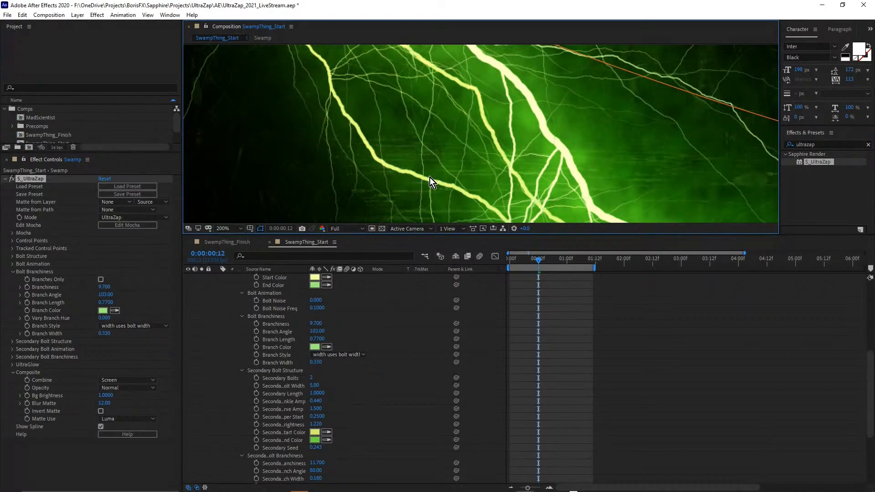
scroll(410, 173, "up", 1)
scroll(408, 171, "down", 2)
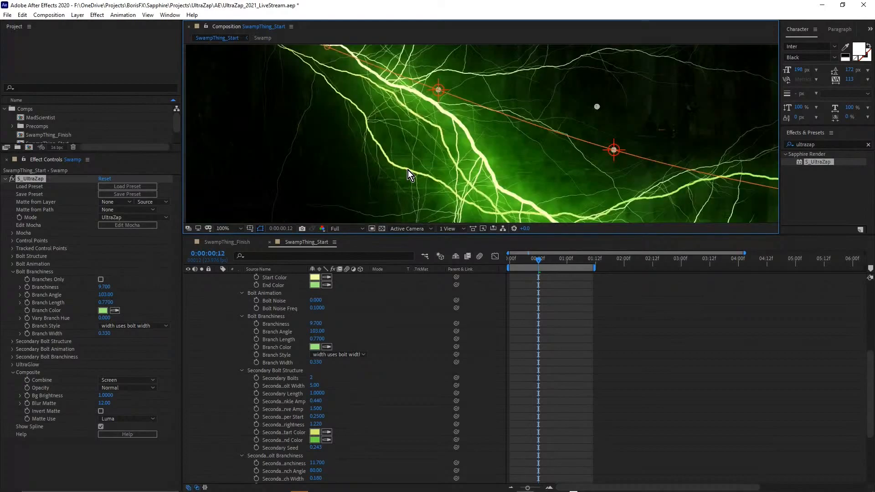
scroll(408, 170, "down", 1)
scroll(451, 195, "down", 1)
scroll(451, 195, "up", 1)
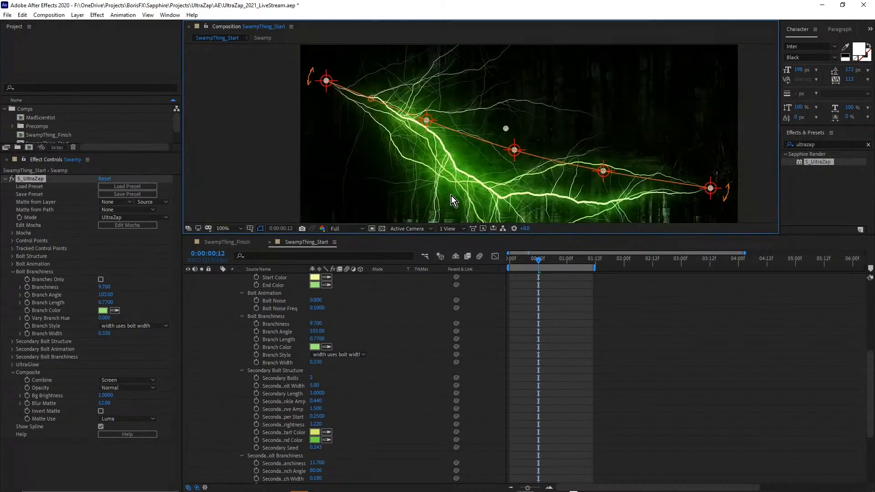
scroll(452, 195, "up", 1)
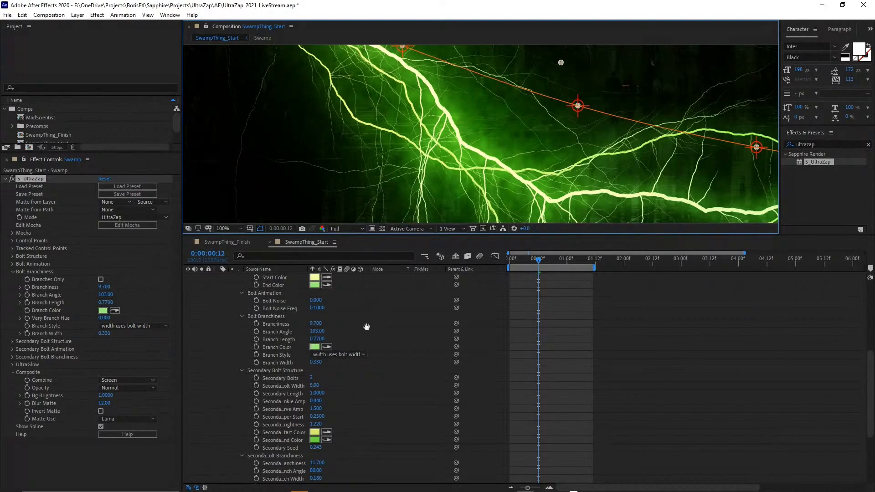
scroll(379, 372, "down", 2)
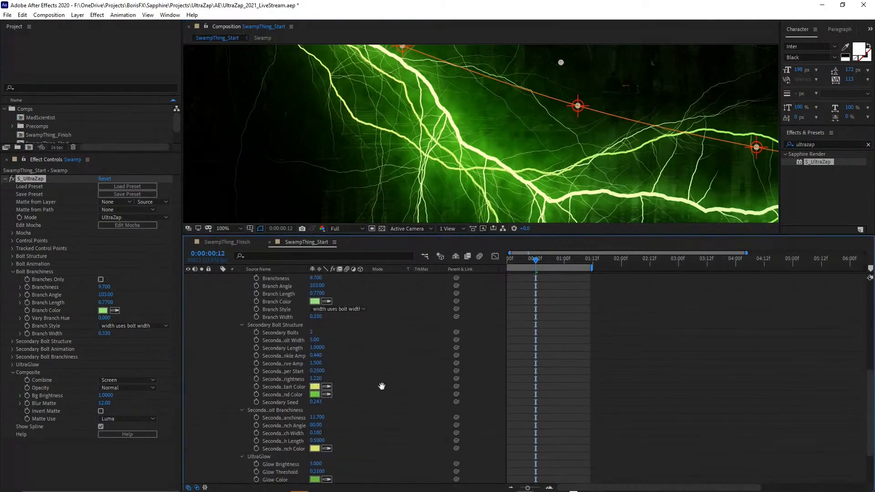
scroll(382, 386, "up", 3)
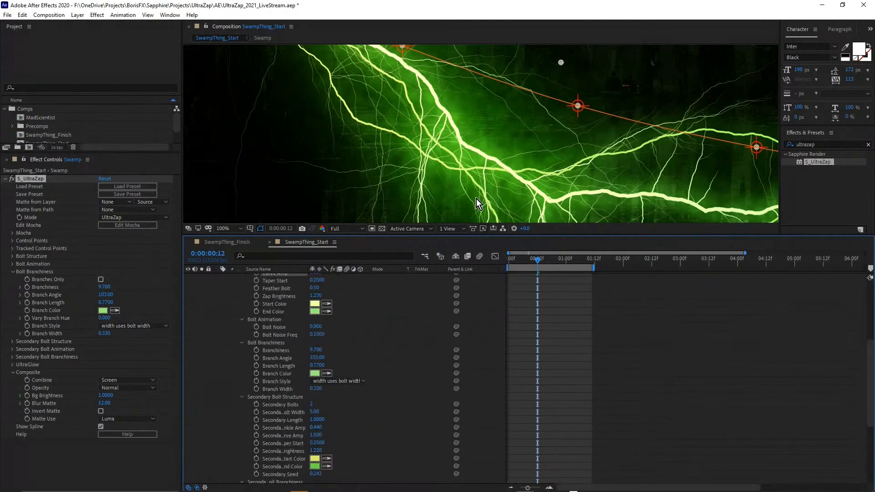
Examine the full bolt against its Control Points, Bolt Structure and Branchiness parameters, also viewing it at 0:00:00:05.
scroll(479, 162, "down", 2)
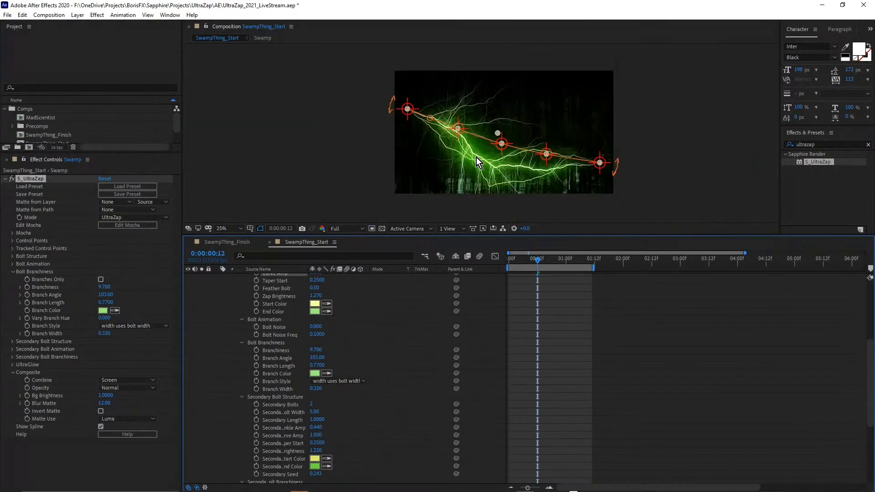
scroll(446, 144, "up", 1)
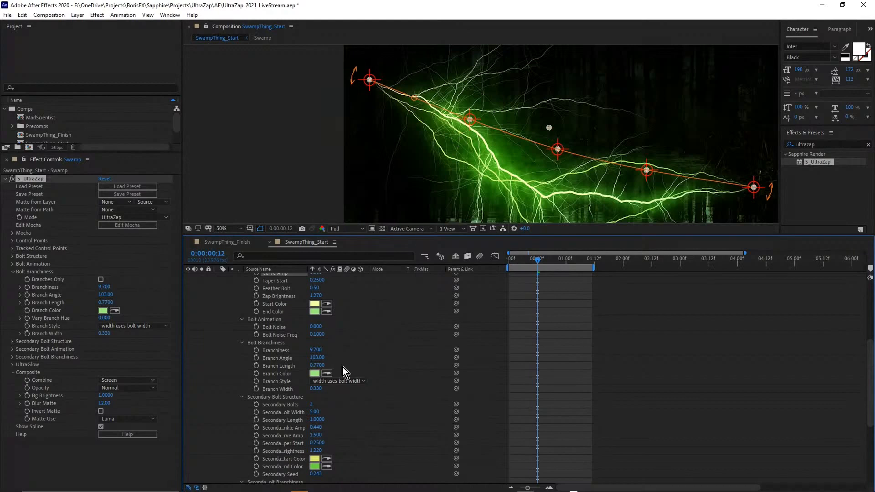
scroll(368, 360, "up", 1)
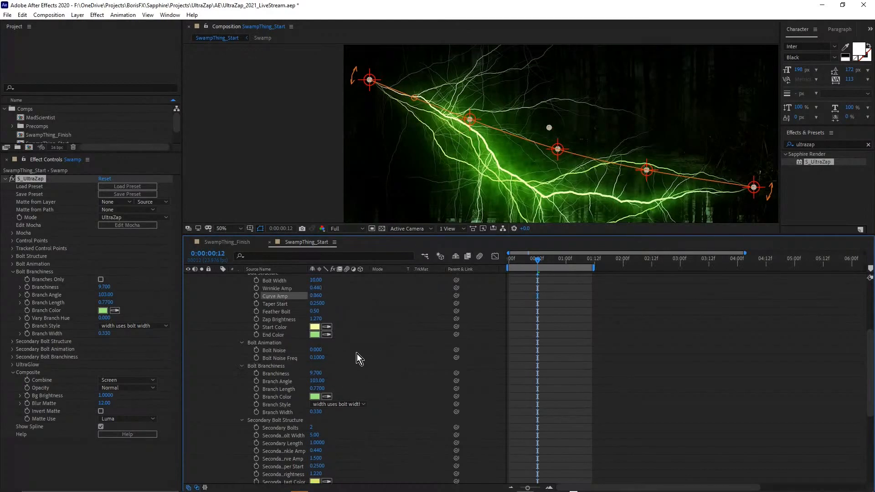
scroll(368, 369, "up", 3)
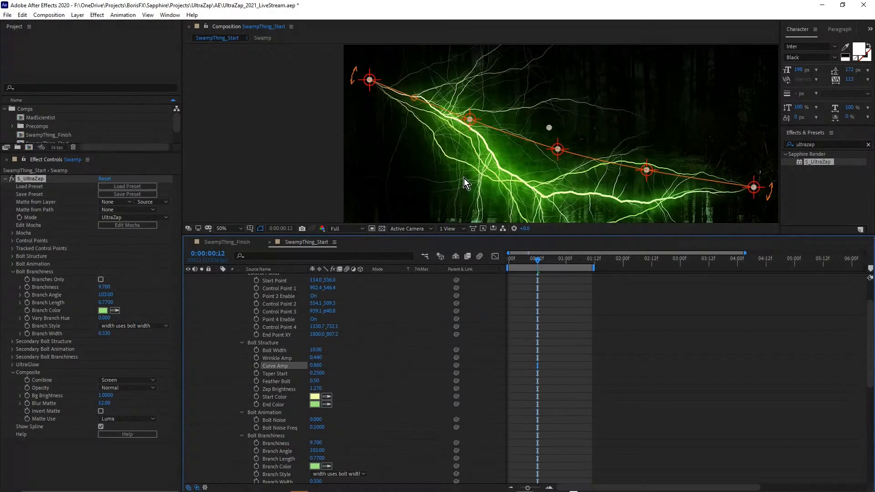
scroll(520, 170, "down", 1)
scroll(534, 187, "up", 2)
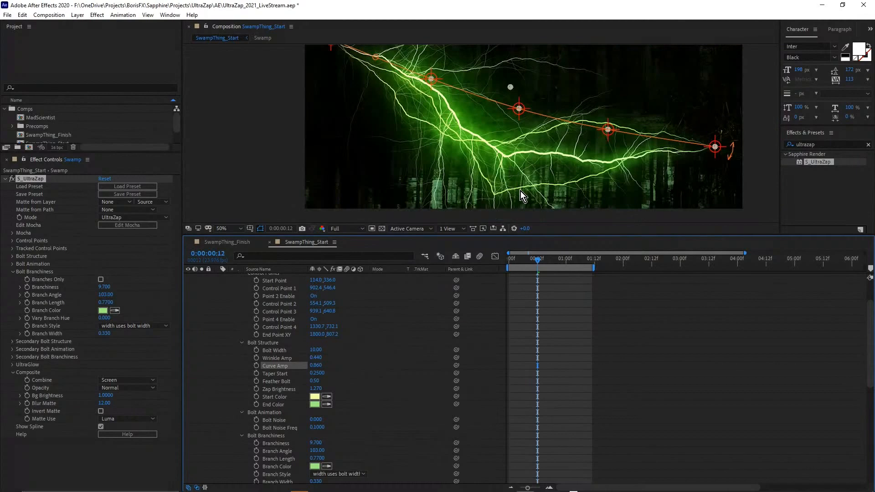
left_click(521, 260)
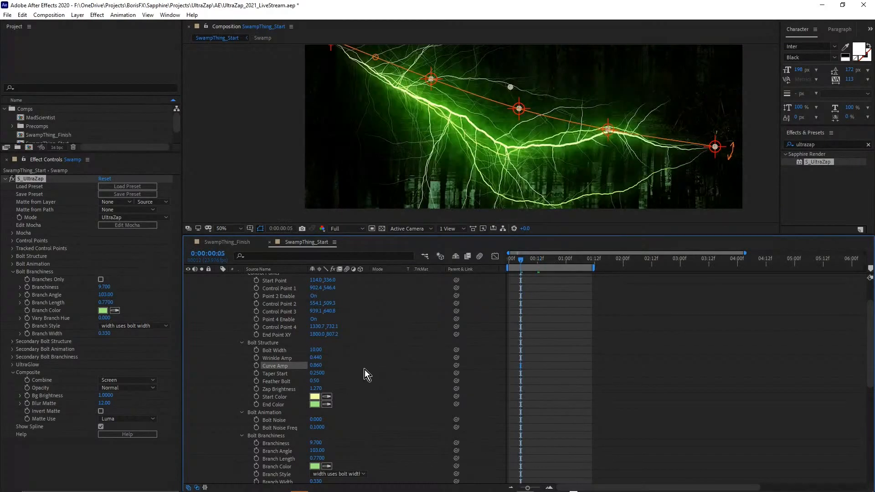
scroll(365, 370, "down", 1)
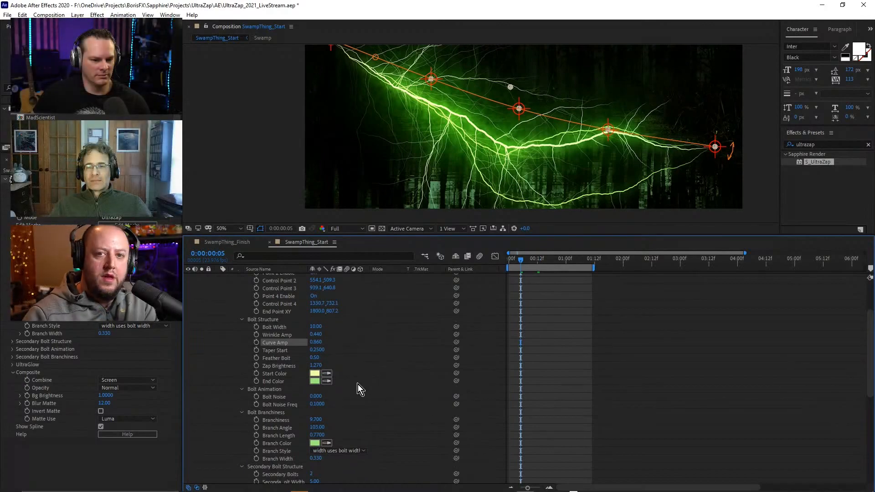
scroll(358, 385, "down", 1)
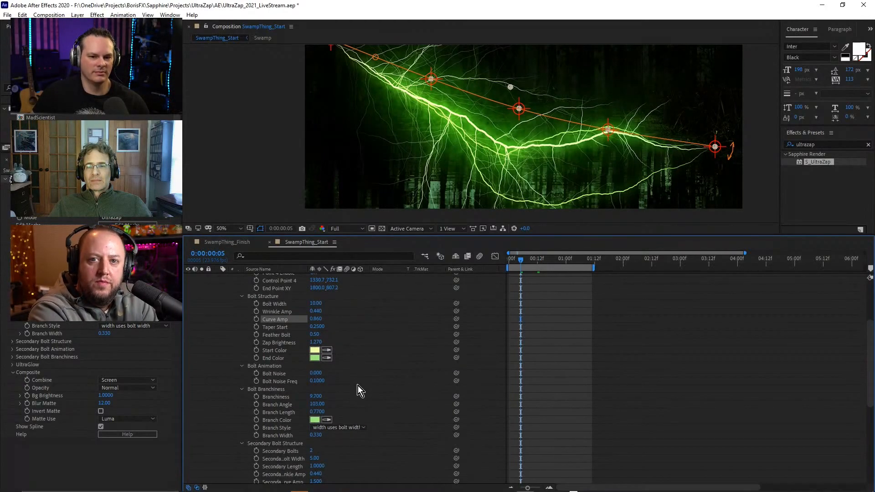
scroll(360, 390, "up", 3)
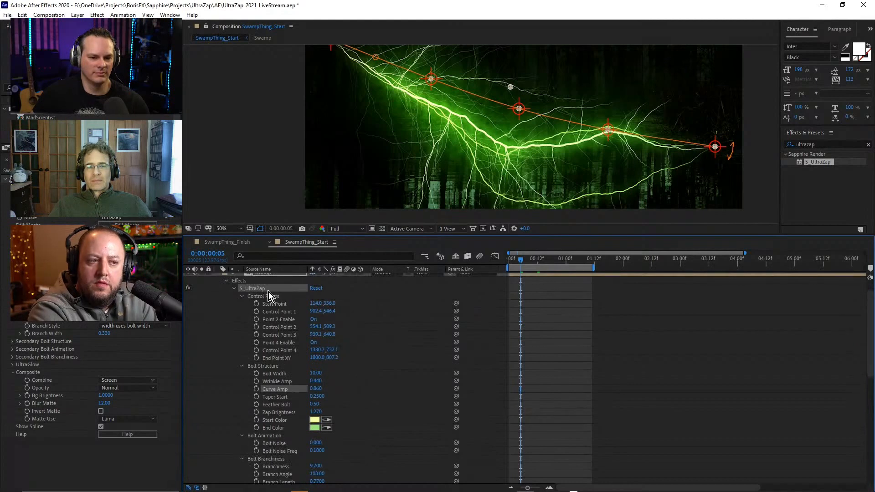
Filter the timeline properties by "curve", widen the name column, and link Secondary Curve Amp to the main bolt's Curve Amp.
left_click(258, 256)
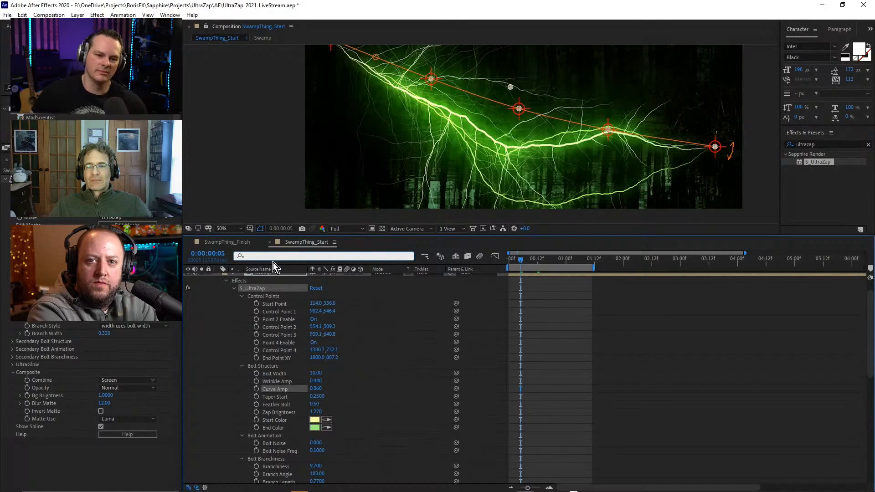
type("curve")
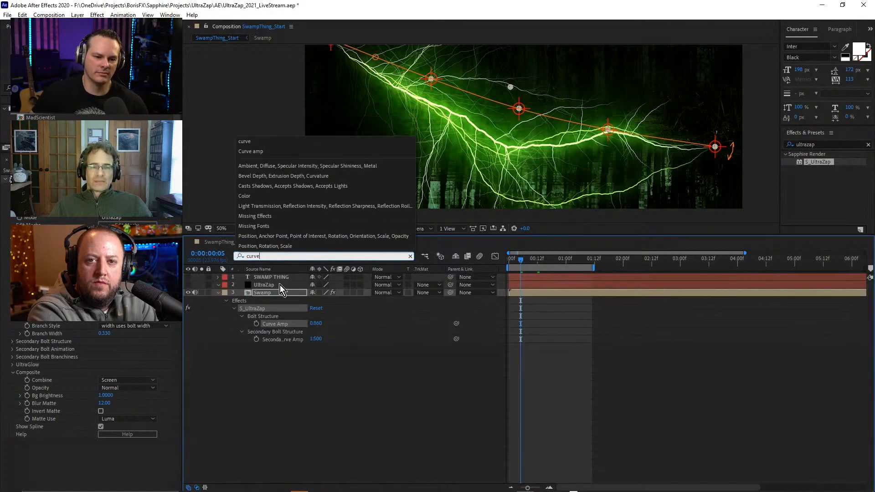
left_click(282, 331)
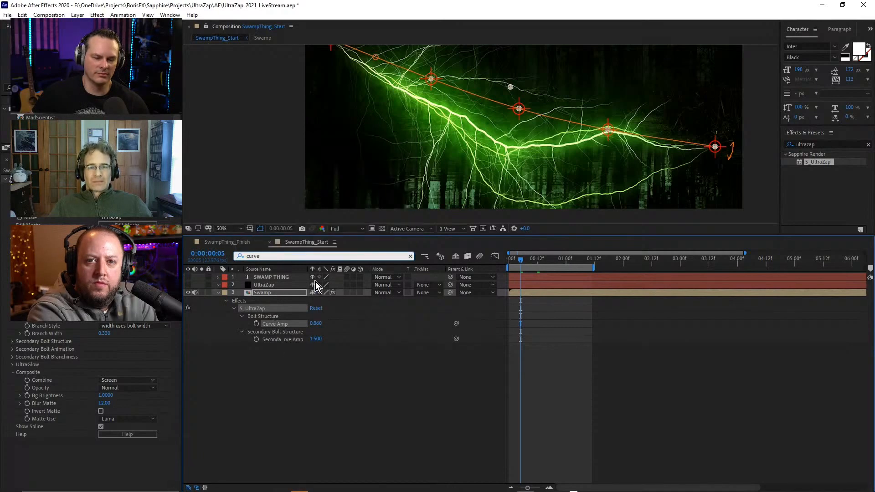
left_click_drag(309, 270, 339, 269)
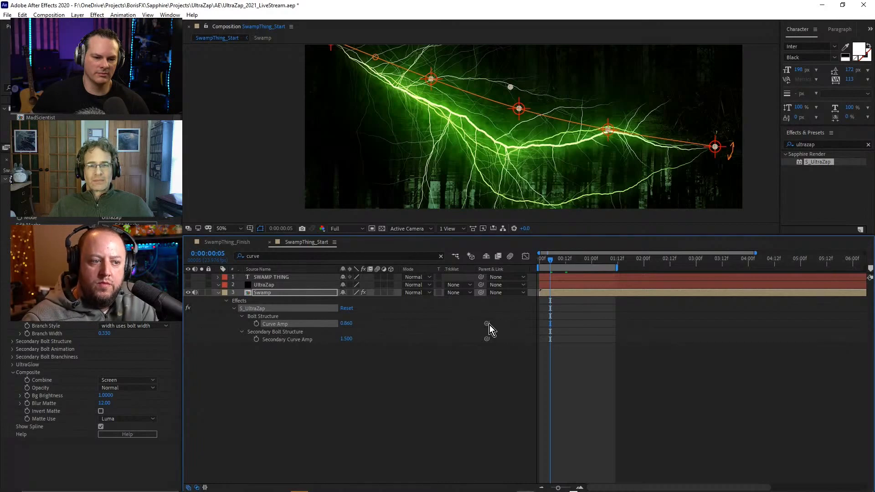
left_click_drag(487, 323, 285, 340)
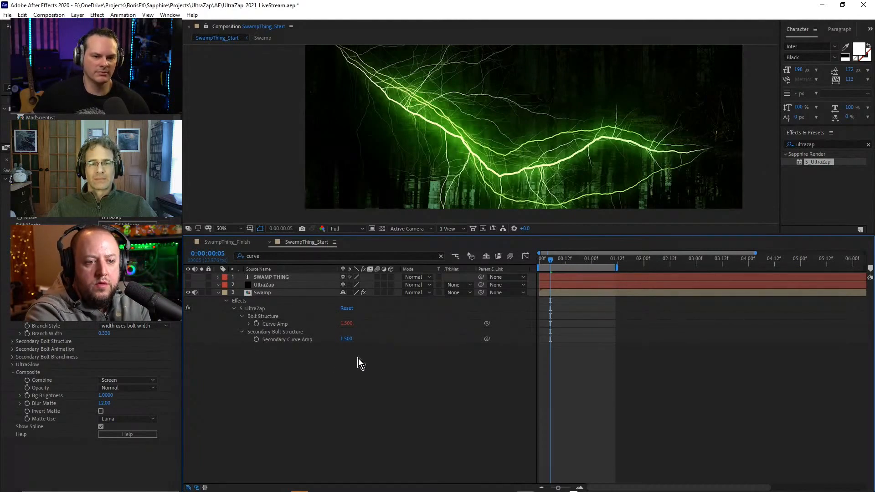
key("ctrl+z")
left_click_drag(487, 339, 278, 326)
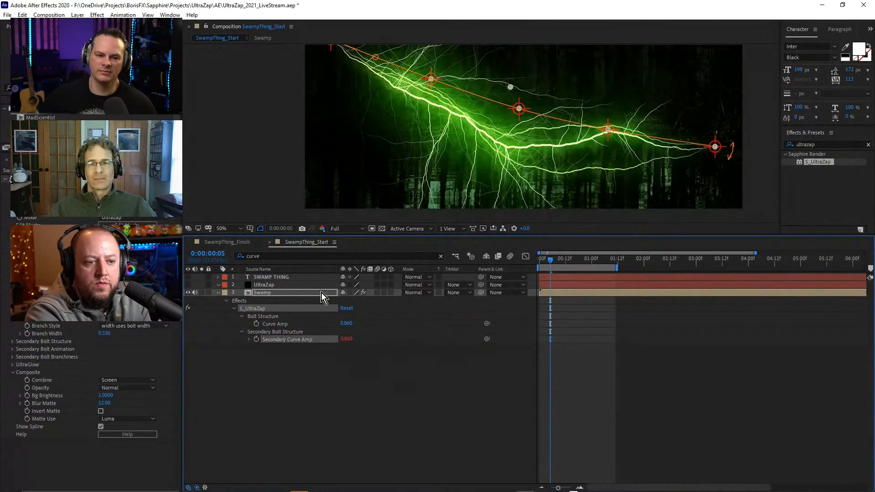
Filter the properties by "branch", link Secondary Branchiness to the main bolt's Branchiness, and inspect the bolts up close at 0:00:00:13.
left_click(265, 255)
type("branch")
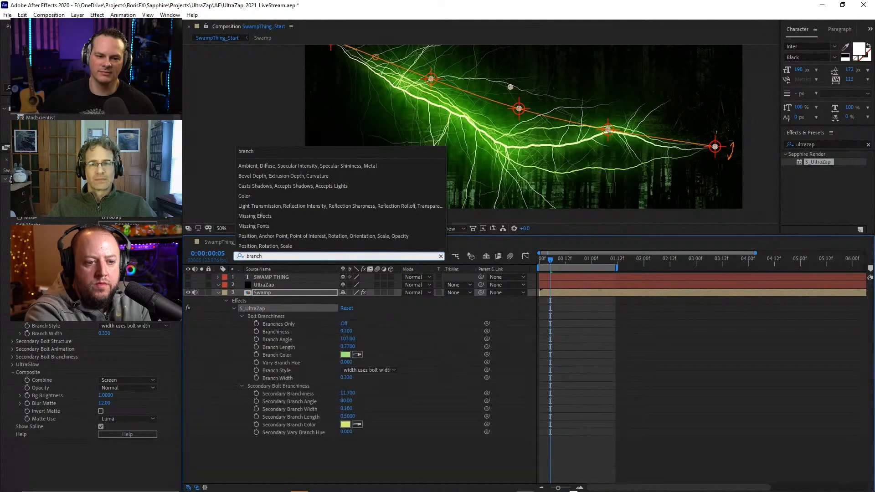
left_click(397, 400)
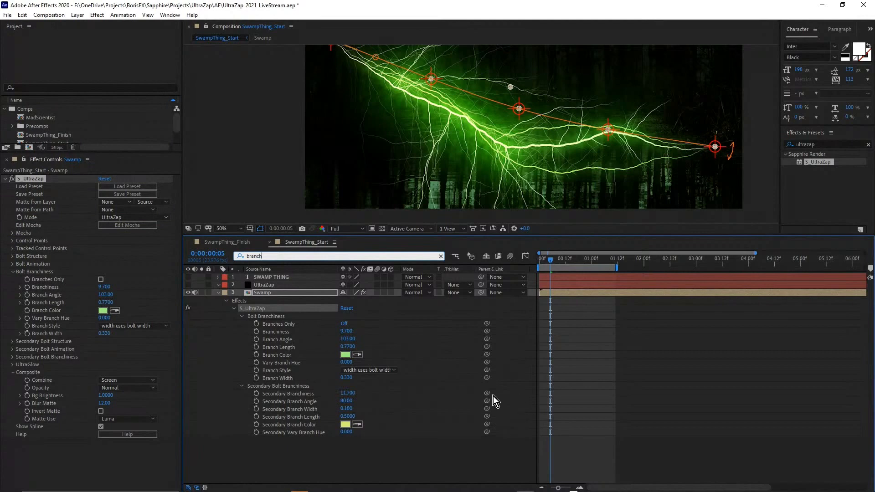
left_click_drag(487, 393, 276, 333)
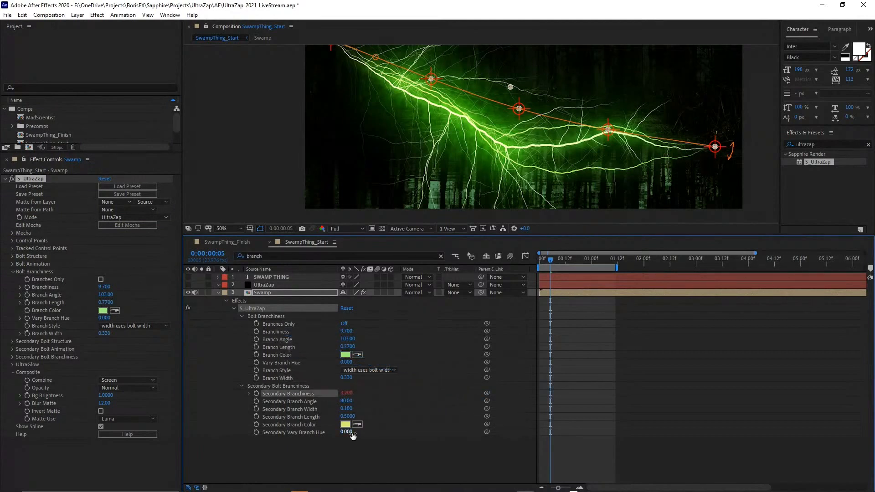
left_click(565, 262)
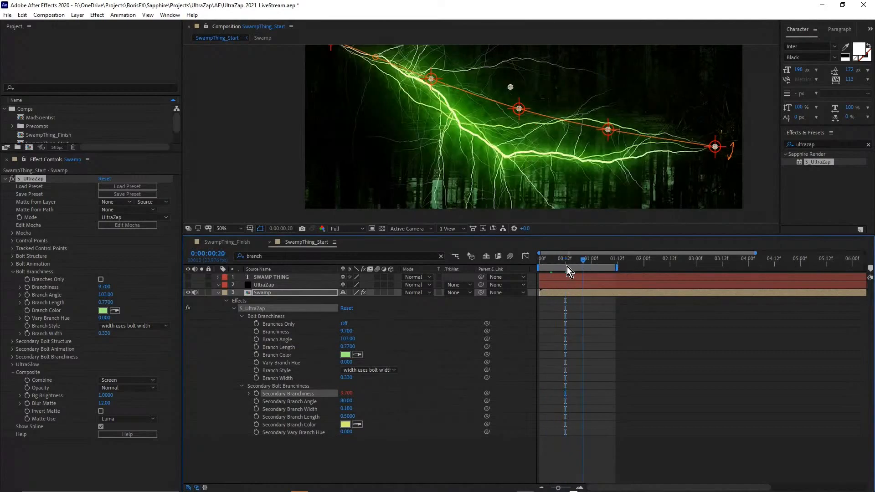
left_click(567, 267)
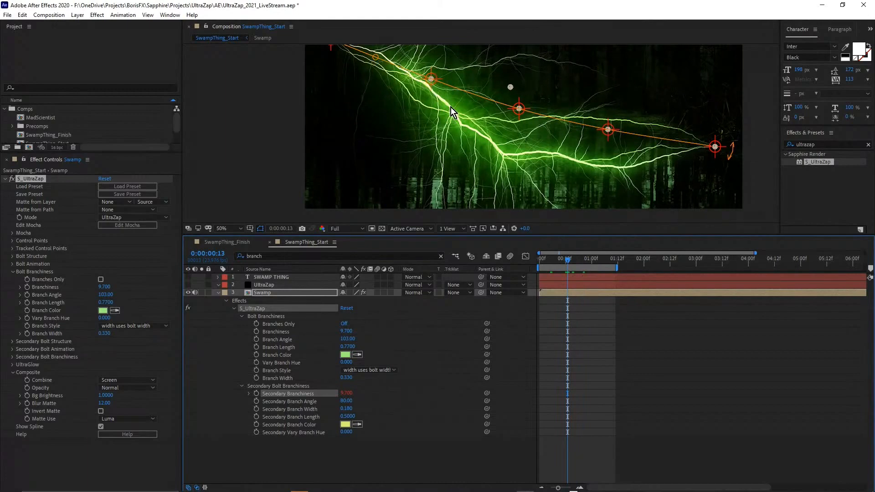
scroll(475, 130, "up", 2)
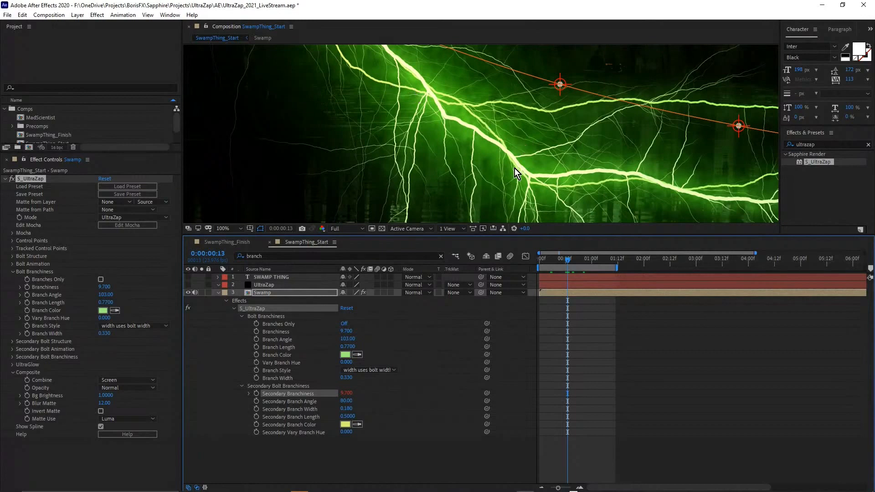
Filter the Swamp layer's timeline properties by "seed".
left_click(267, 296)
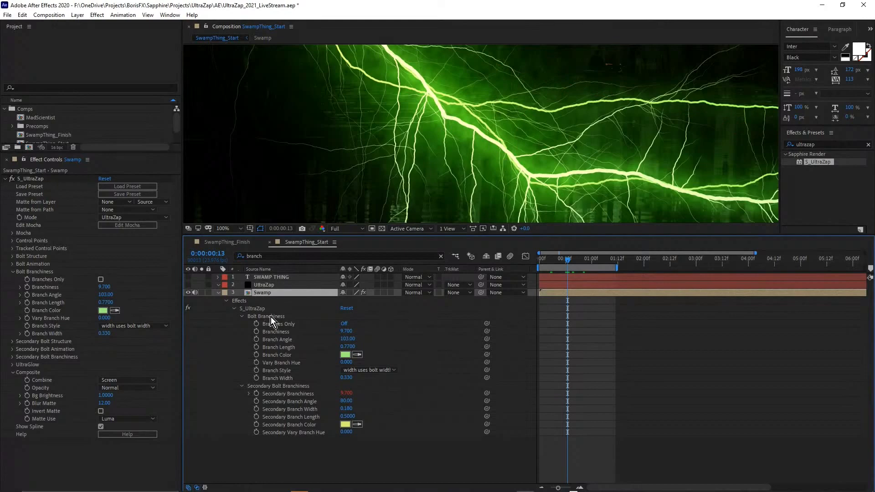
left_click(276, 256)
type("s")
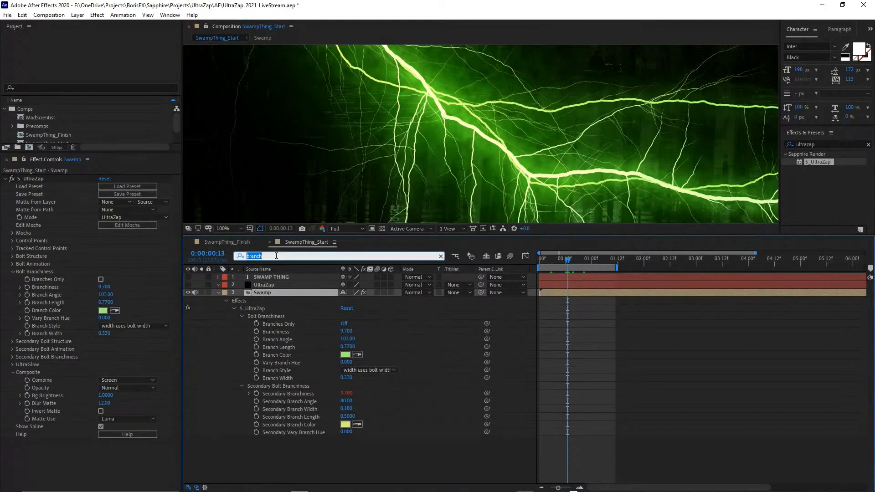
type("eed")
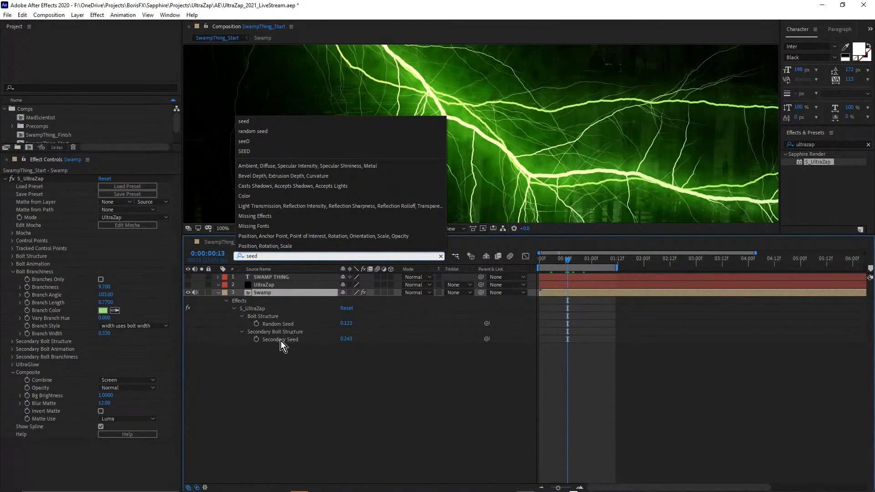
key("Return")
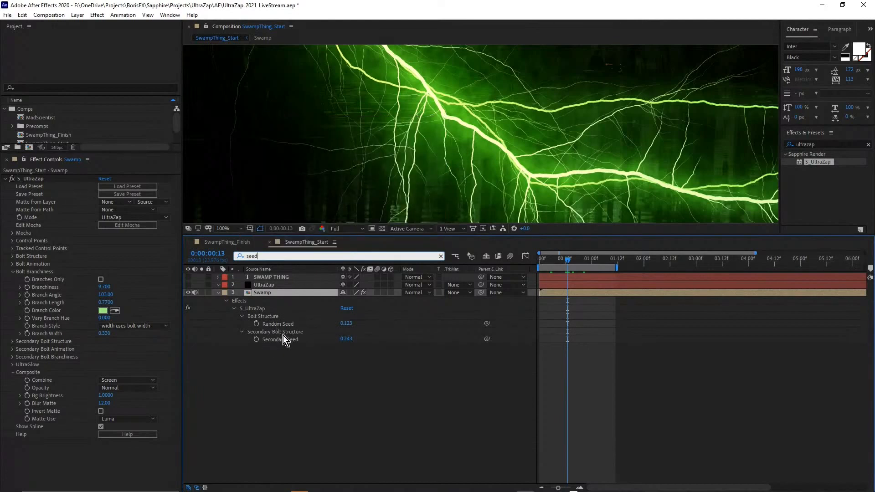
Try linking Secondary Seed to the main bolt's Random Seed, inspect the bolts, and undo the last two changes.
left_click(345, 340)
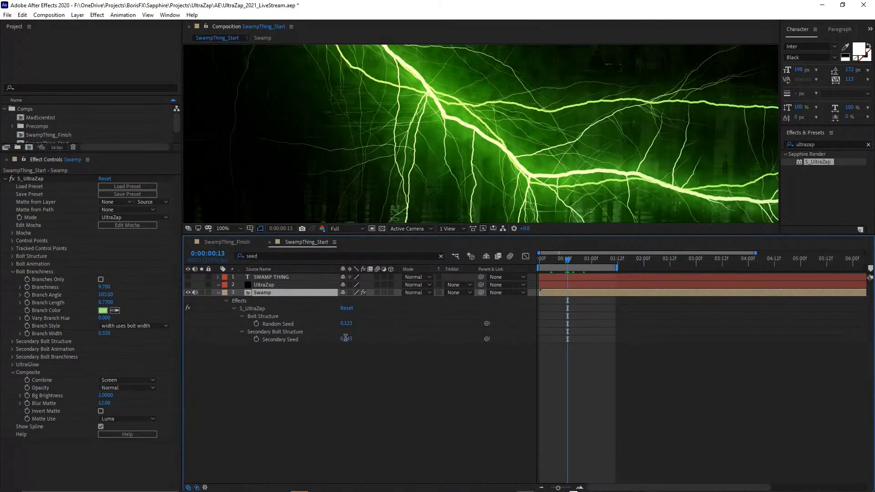
left_click(518, 415)
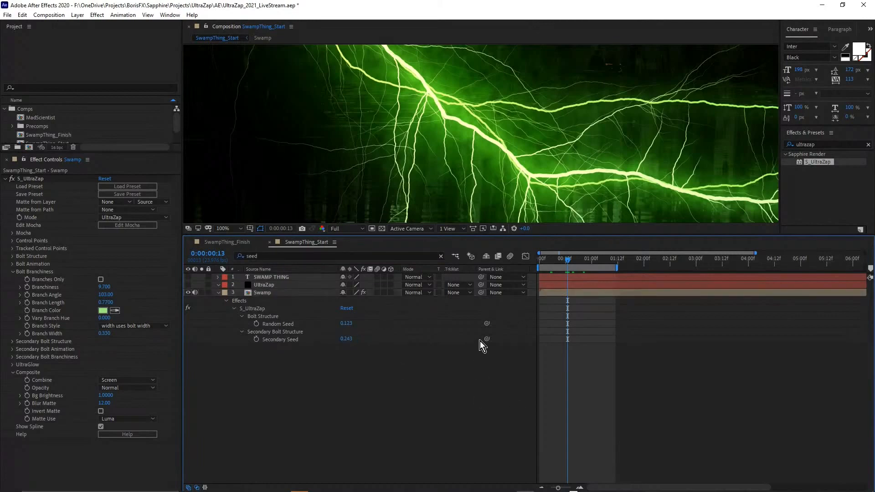
left_click_drag(487, 339, 299, 322)
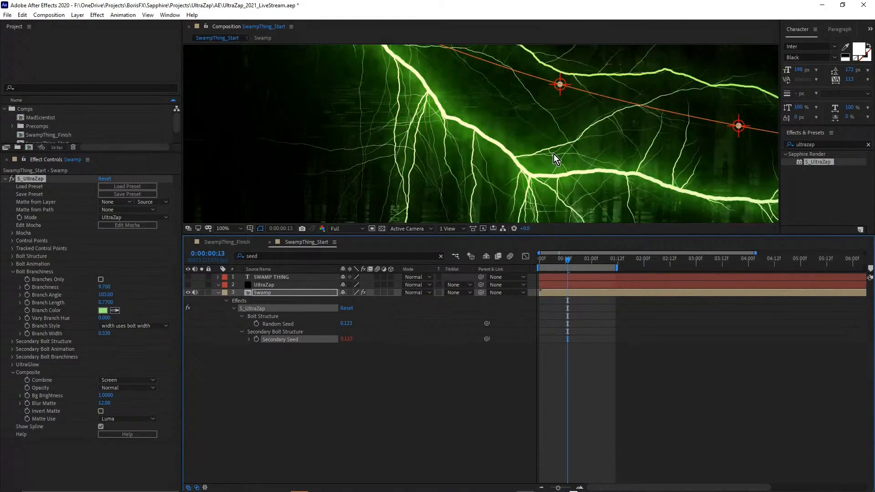
scroll(554, 155, "down", 2)
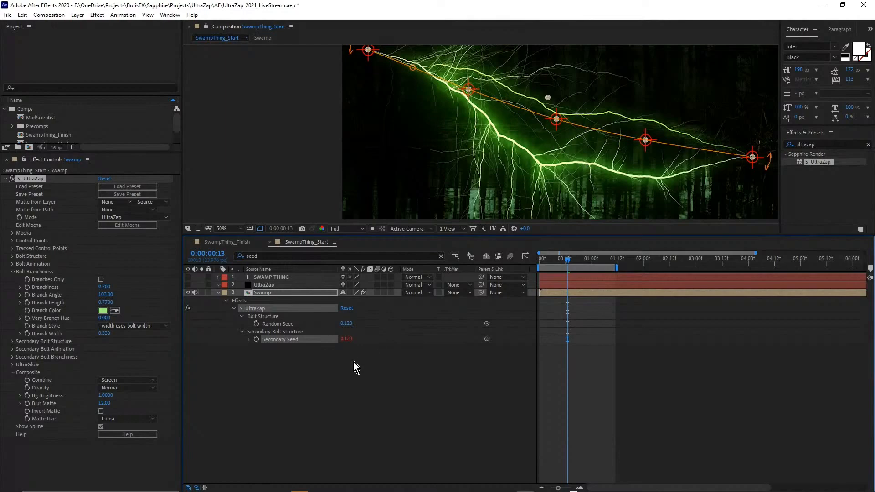
key("ctrl+z")
key("ctrl+z")
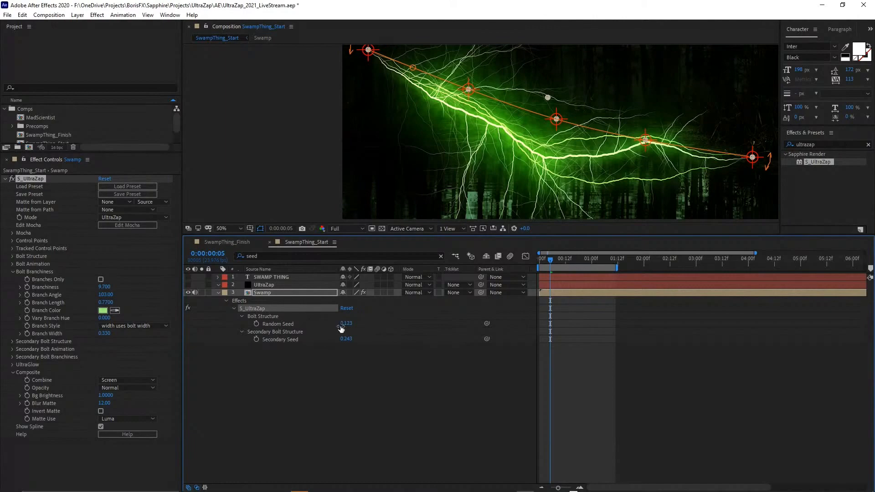
Set Secondary Seed to 1.913, enlarge the composition view, and move the bolt's end point to about 1526, 559.
left_click_drag(346, 339, 420, 336)
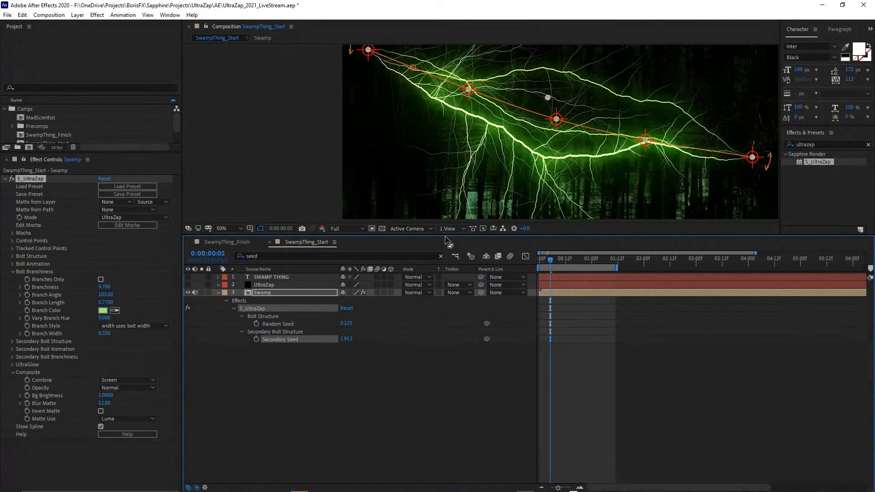
left_click_drag(448, 234, 448, 311)
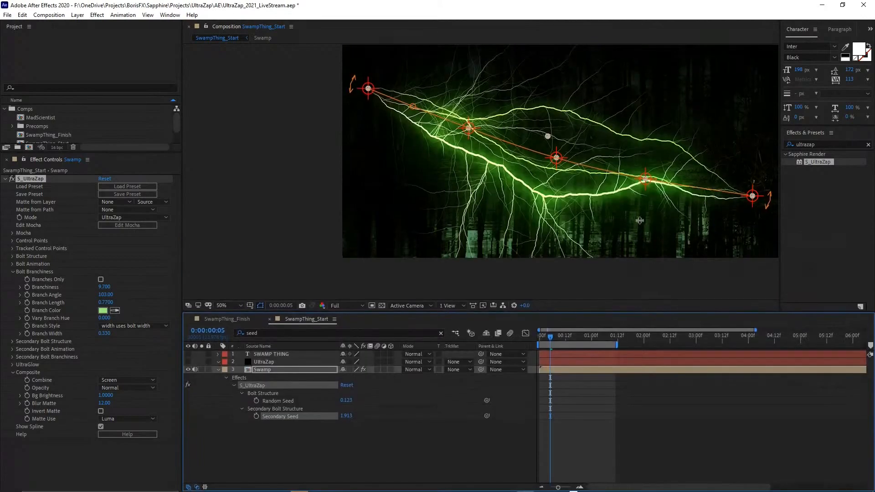
left_click_drag(753, 196, 690, 139)
Expand S_UltraZap's Control Points and disable Point 2 and Point 3.
left_click(109, 259)
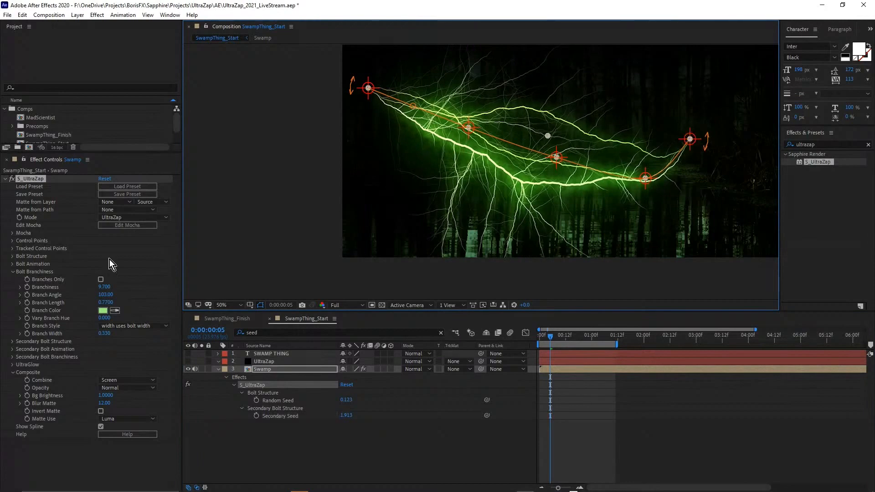
left_click(12, 241)
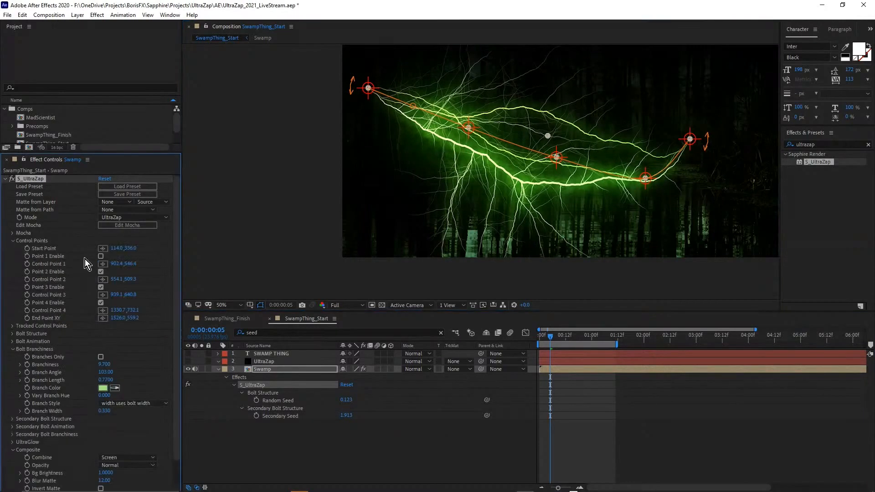
left_click(101, 273)
left_click(101, 288)
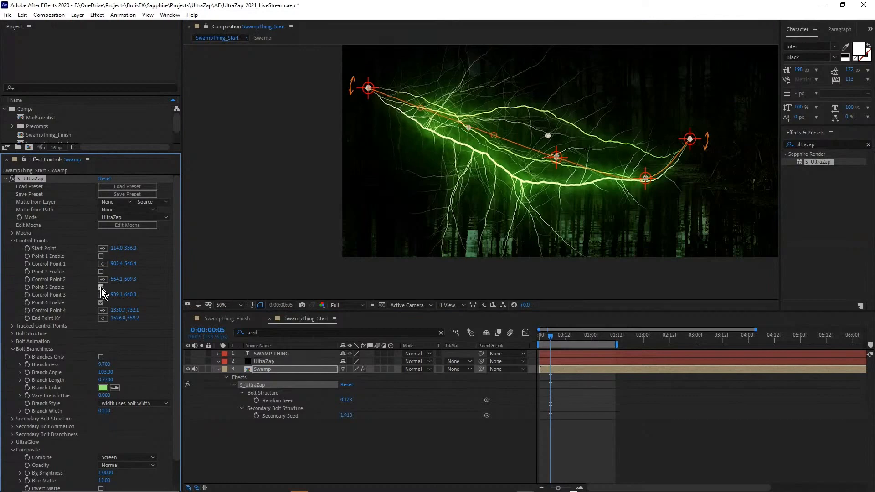
Disable Point 4, and move the bolt's end point to about 1420, 539 and its start point to about 310, 506.
left_click(102, 302)
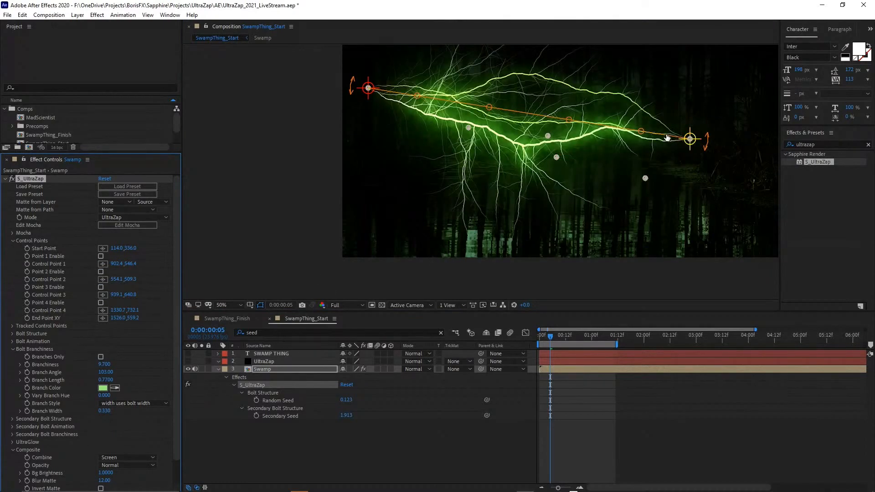
left_click_drag(690, 139, 666, 134)
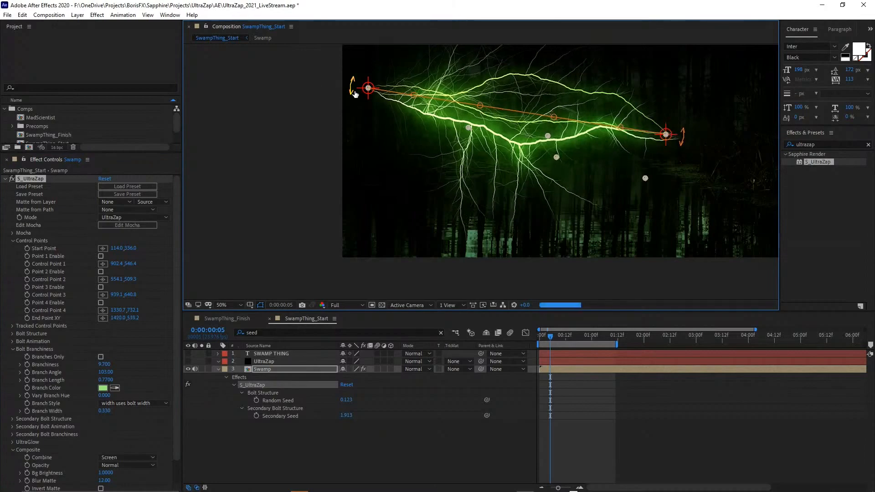
left_click_drag(368, 88, 411, 127)
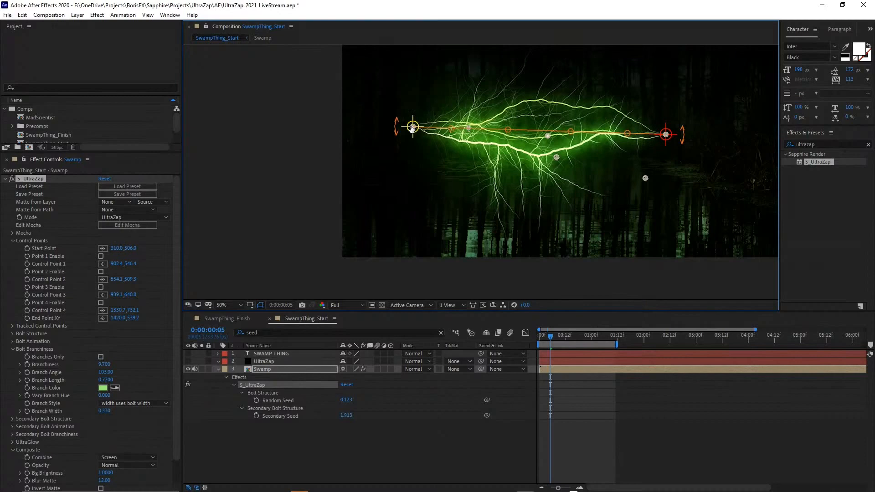
Search the effects for "reflection" and apply BCC Reflection to the Swamp layer.
left_click(219, 369)
left_click(267, 371)
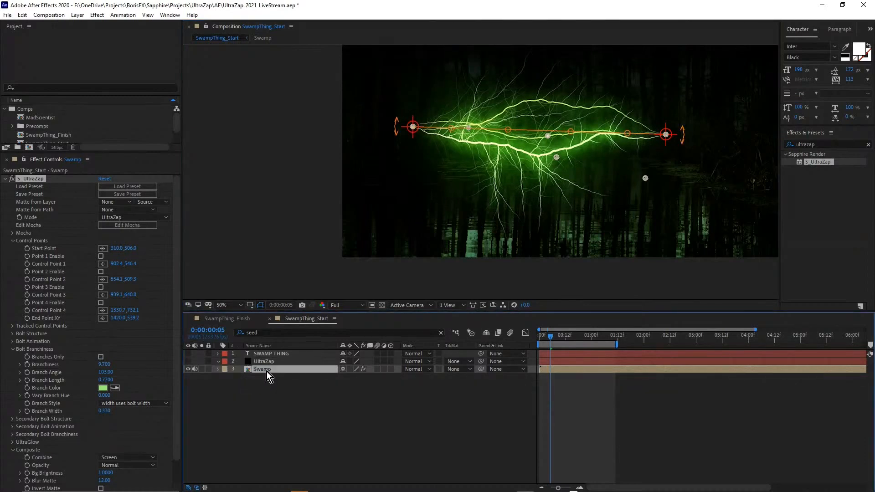
left_click(820, 144)
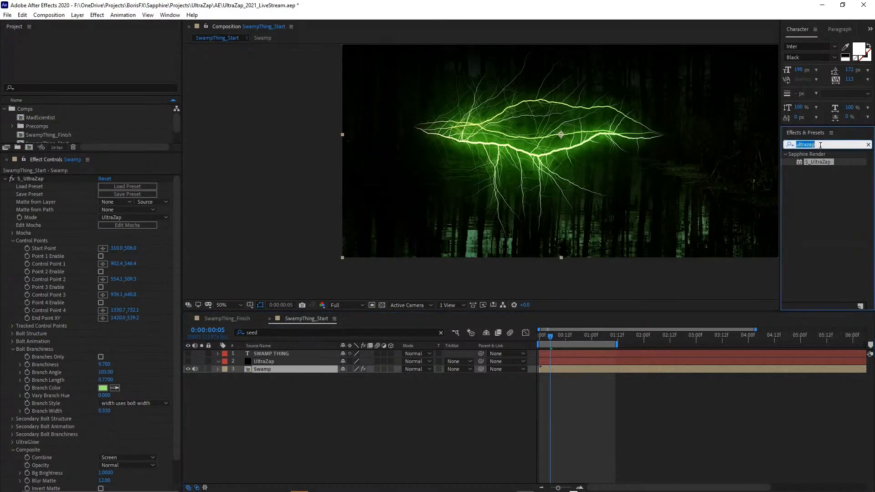
type("ref")
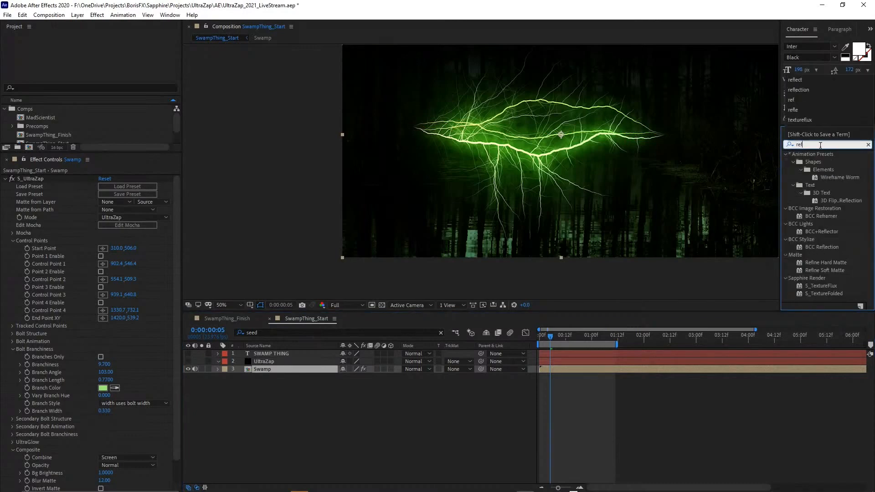
type("lection")
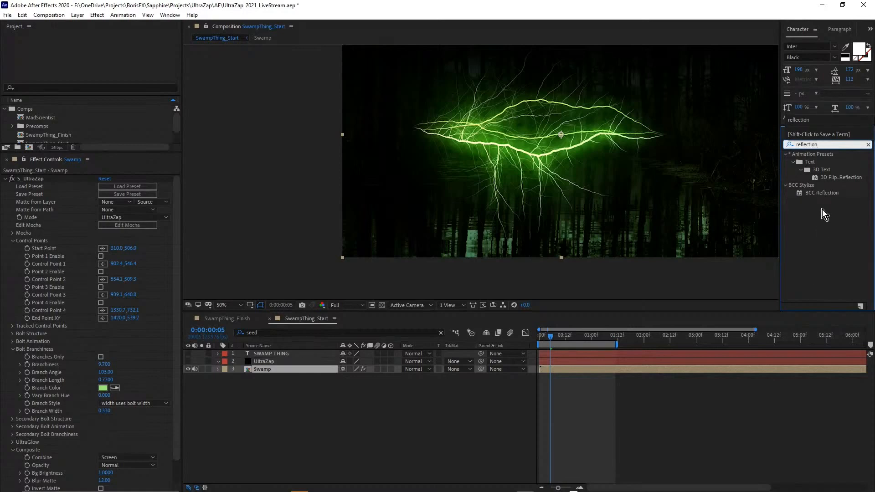
double_click(824, 192)
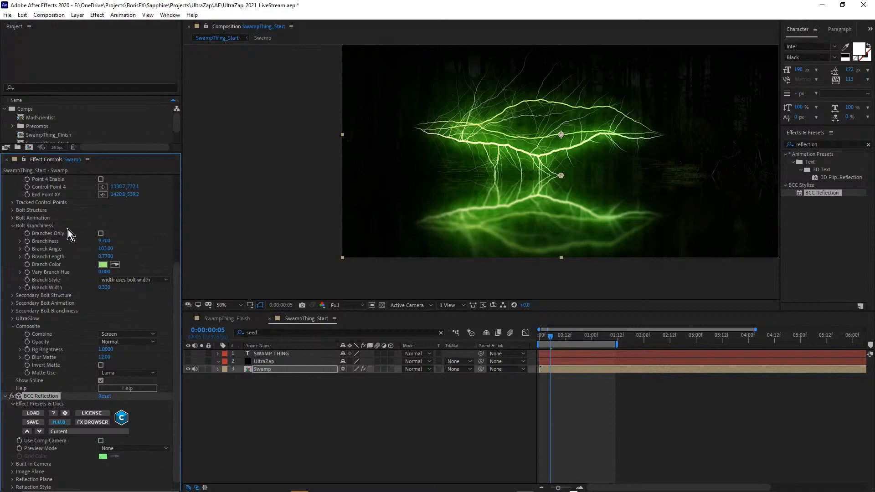
Collapse the S_UltraZap settings and move BCC Reflection's position point lower in the frame.
scroll(64, 228, "up", 5)
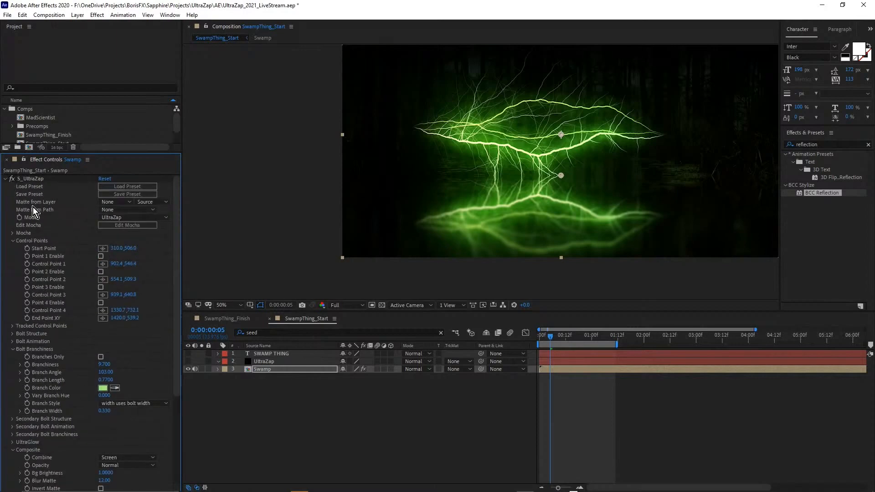
left_click(5, 179)
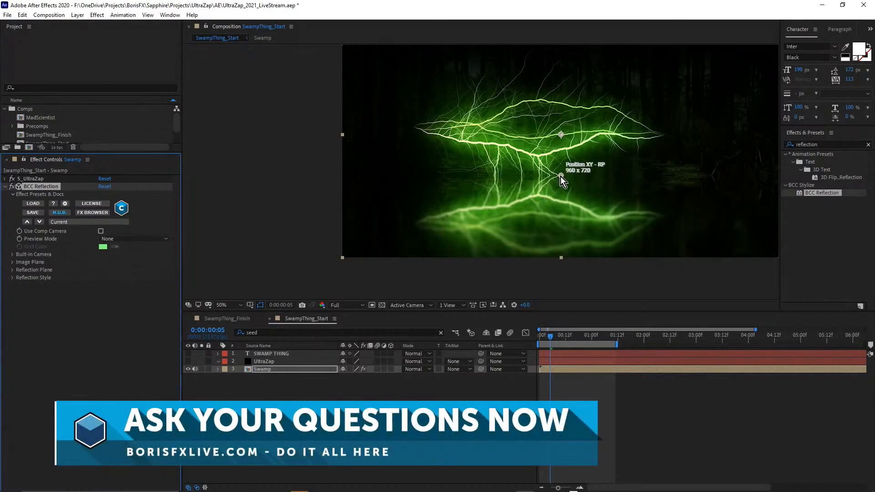
left_click_drag(561, 176, 562, 193)
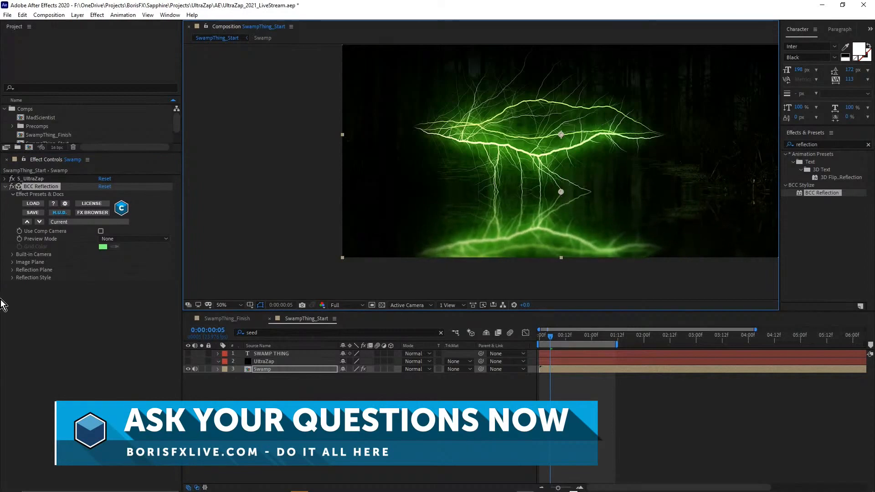
Set the Reflection Style's Softness to 0 and its Ripple Amount to 100.
left_click(13, 278)
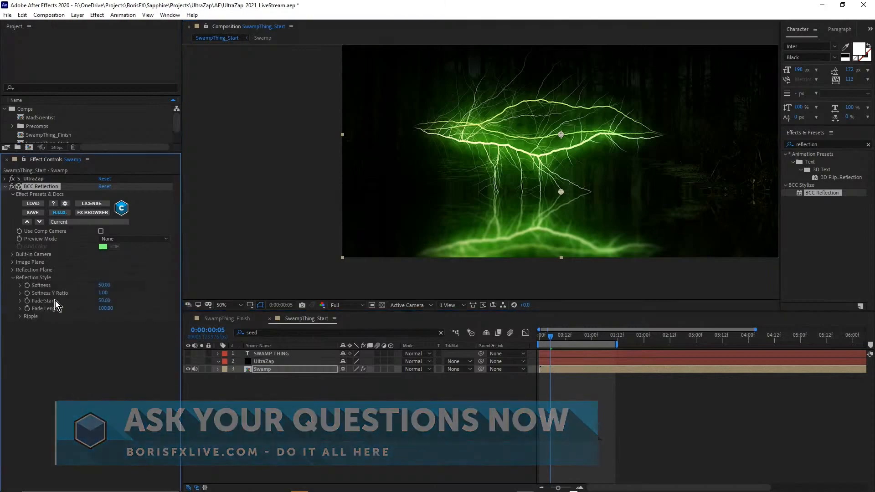
left_click_drag(107, 286, 57, 287)
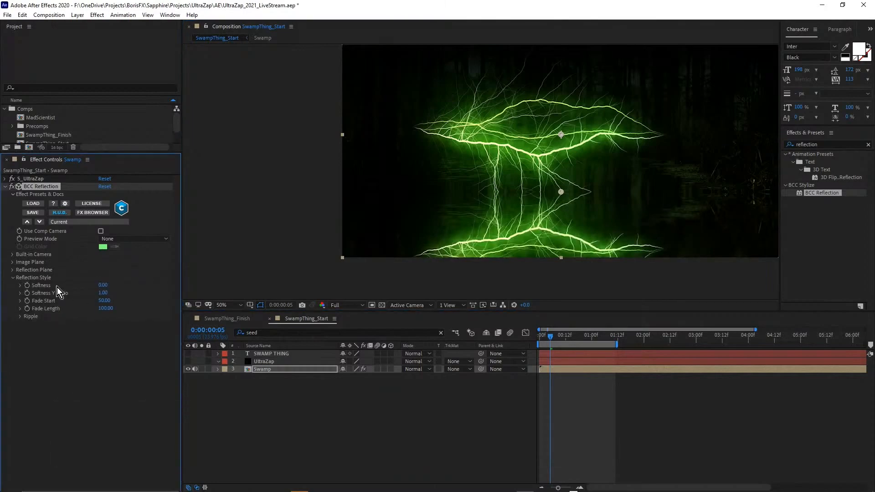
left_click(20, 317)
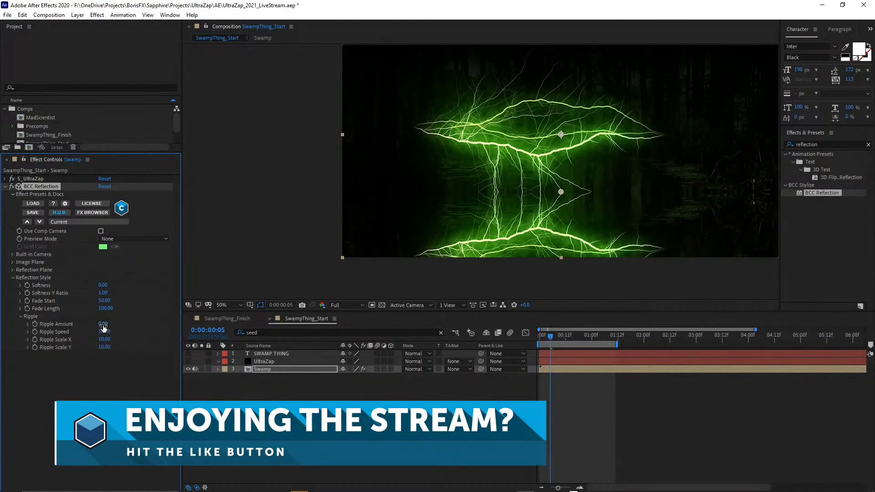
left_click_drag(104, 324, 168, 322)
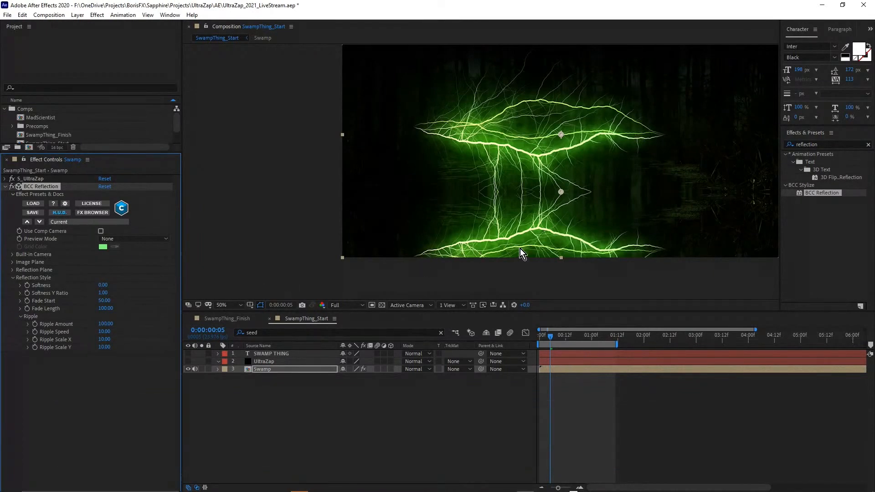
Set Ripple Amount to 25 and try a Softness of 5 before bringing it back to 0.
scroll(521, 248, "up", 2)
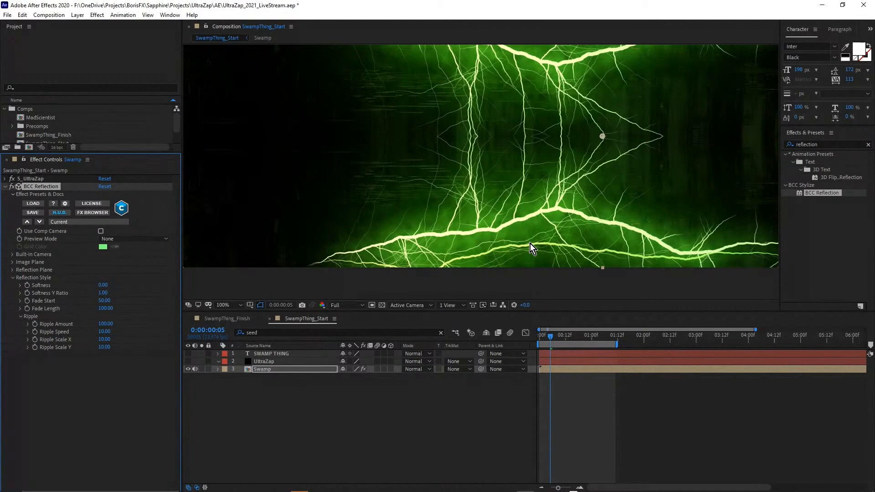
left_click(102, 324)
type("25")
key("Return")
left_click(103, 286)
type("5")
key("Return")
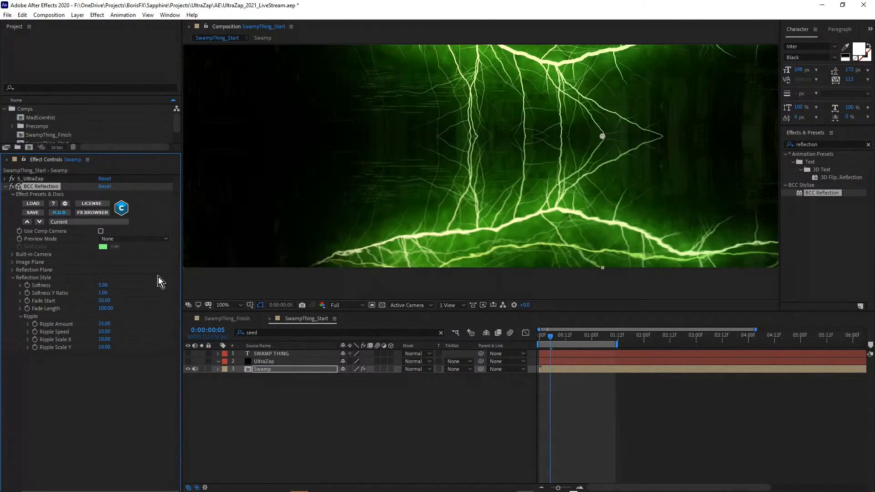
left_click_drag(103, 286, 86, 289)
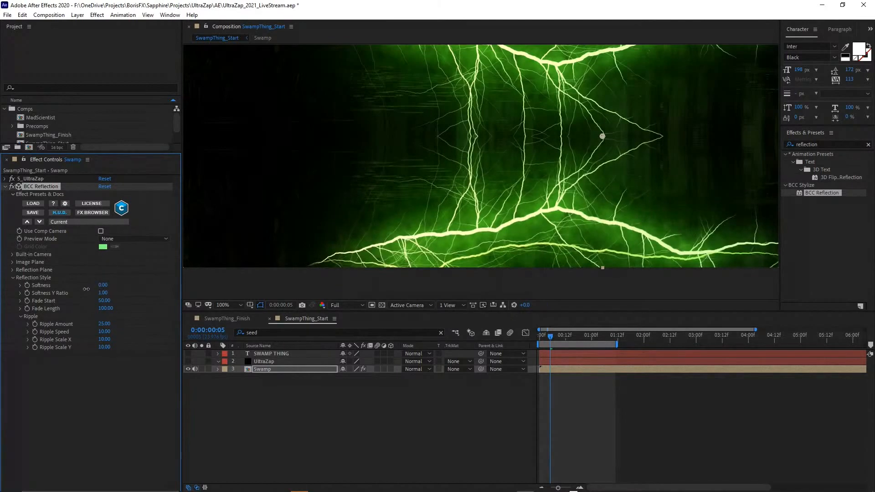
Try Ripple Amounts of 50 and 25 on the reflection, and settle on 40.
left_click_drag(104, 324, 132, 319)
left_click(105, 323)
type("50")
key("Return")
left_click(105, 324)
type("25")
key("Return")
left_click_drag(108, 327, 111, 324)
scroll(513, 233, "down", 2)
scroll(514, 233, "up", 2)
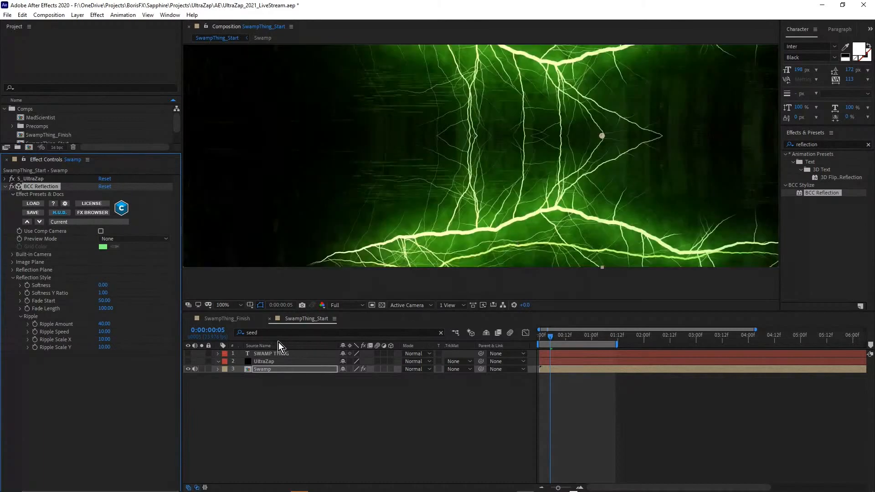
In the SwampThing_Finish composition, hide the SWAMP THING text layer and enable BCC Reflection on the UltraZap layer.
left_click(231, 318)
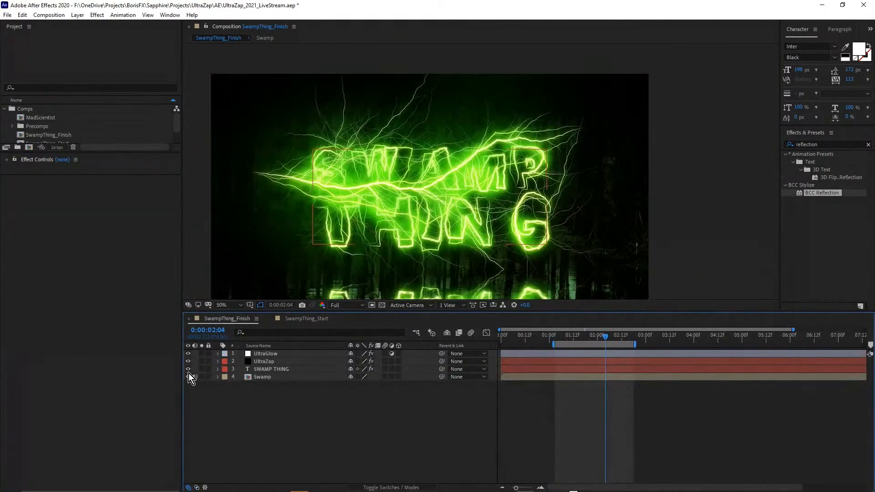
left_click(189, 369)
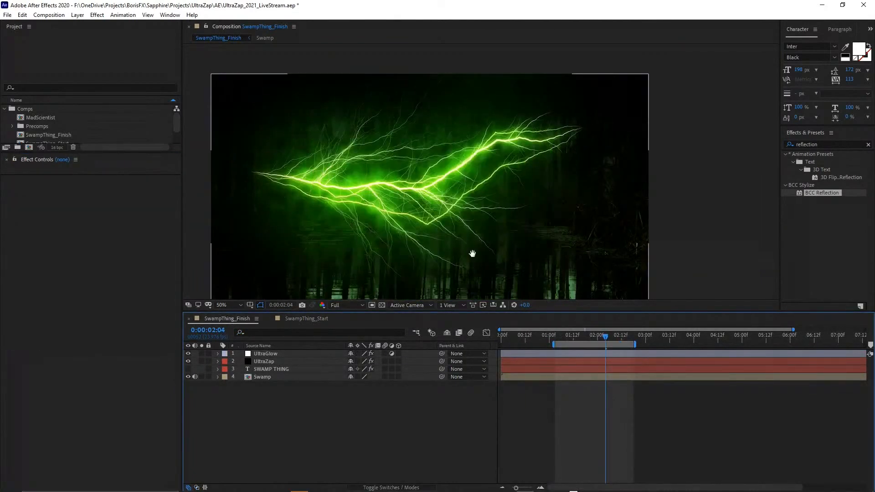
left_click_drag(472, 254, 478, 224)
left_click(258, 378)
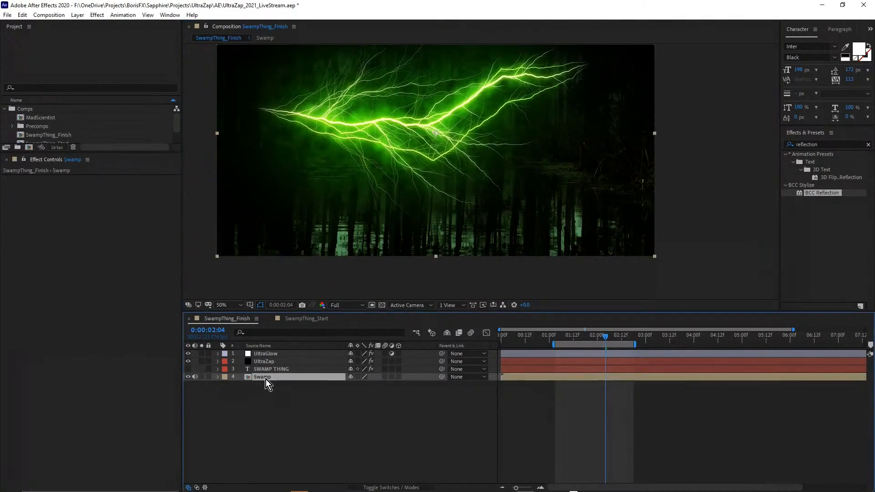
left_click(264, 364)
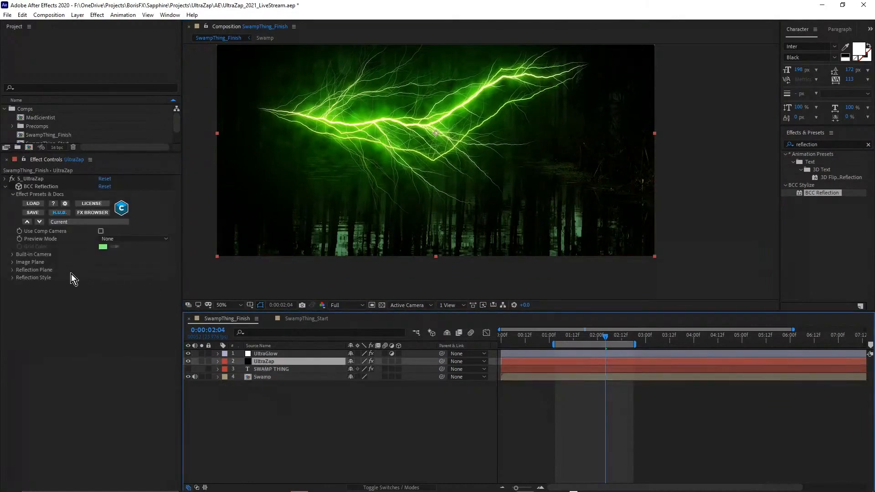
left_click(12, 188)
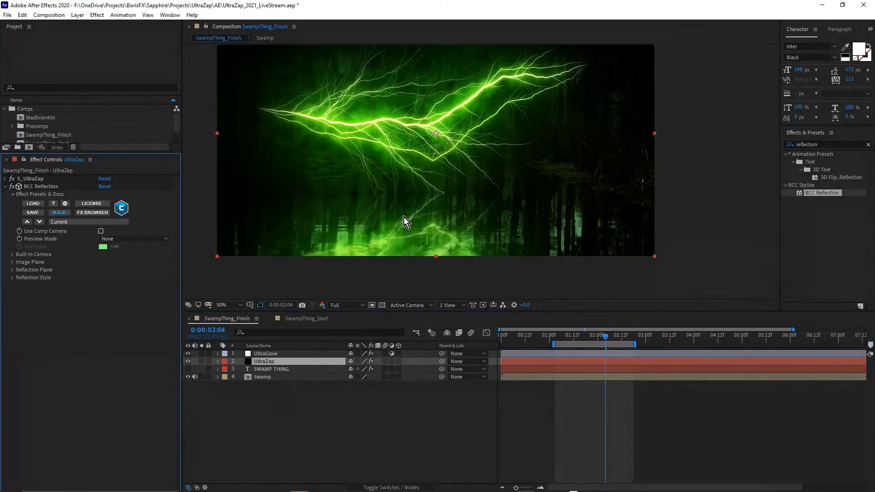
Extend the work area back to the composition's start and preview the lightning with its reflection in an enlarged composition panel.
left_click_drag(477, 231, 527, 250)
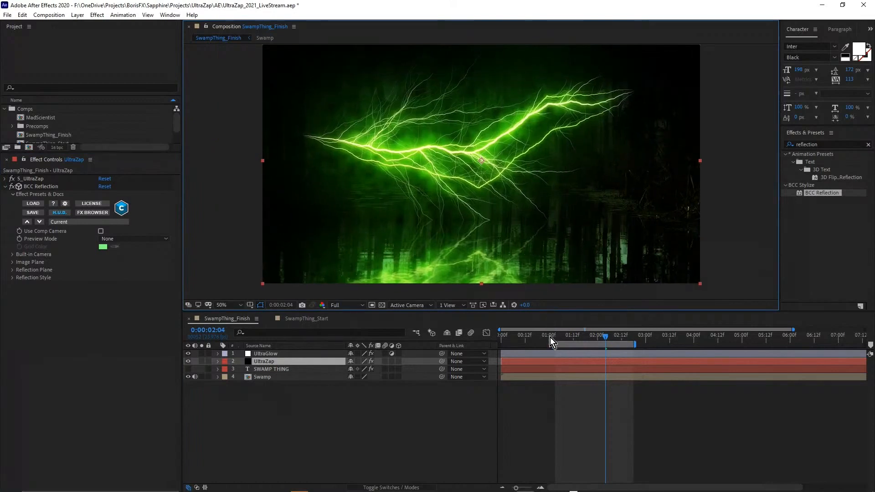
left_click_drag(555, 344, 500, 344)
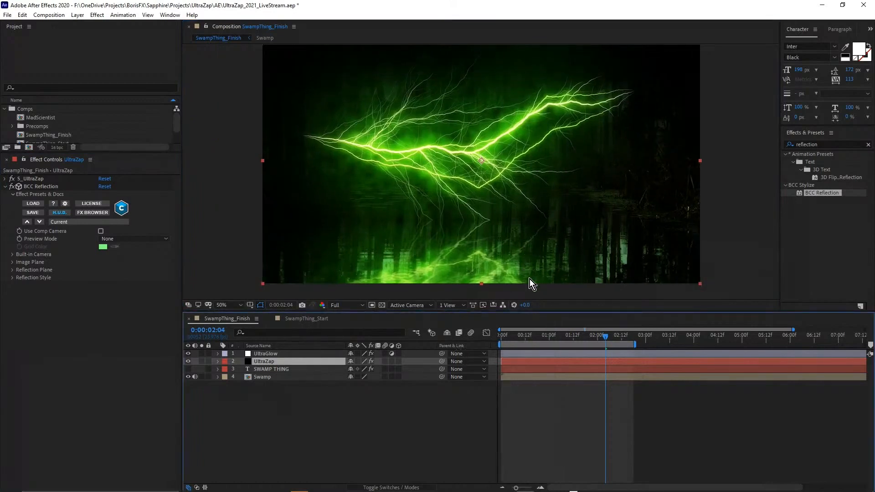
left_click_drag(529, 314, 529, 347)
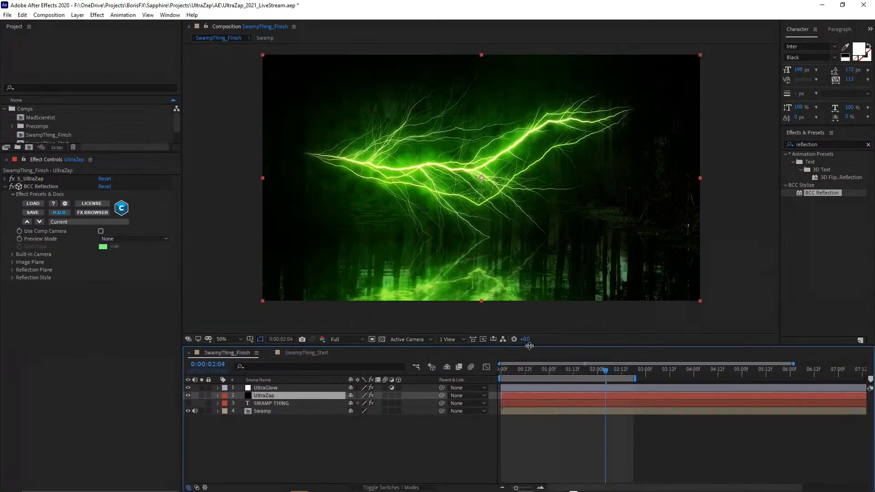
key("space")
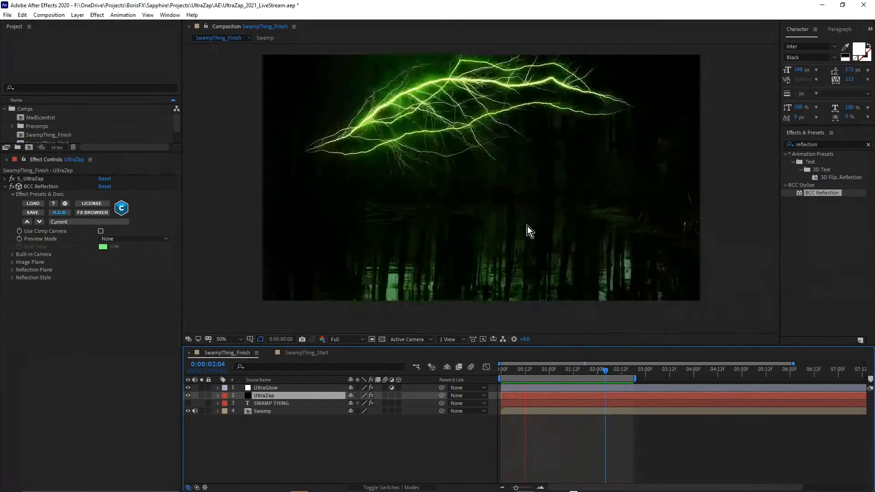
Examine the lightning and its reflection in a maximized, zoomed-in preview, and set the current time to 0:00:00:08.
scroll(528, 226, "up", 2)
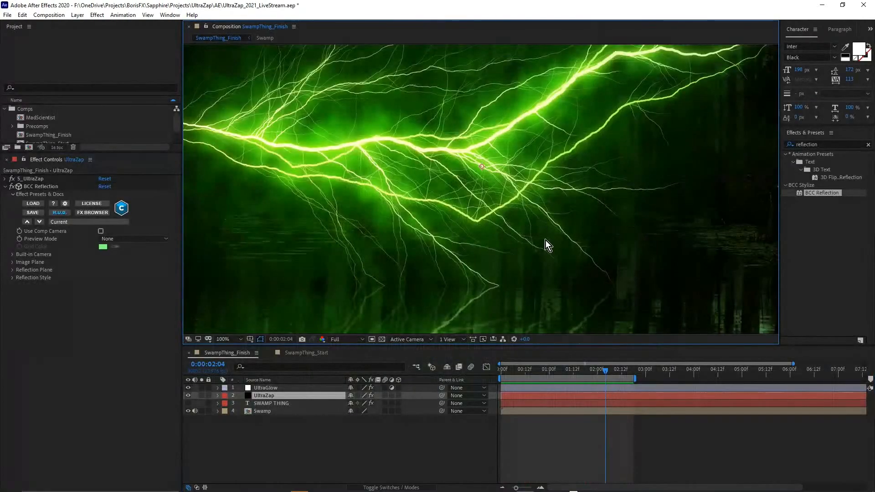
key("grave")
key("space")
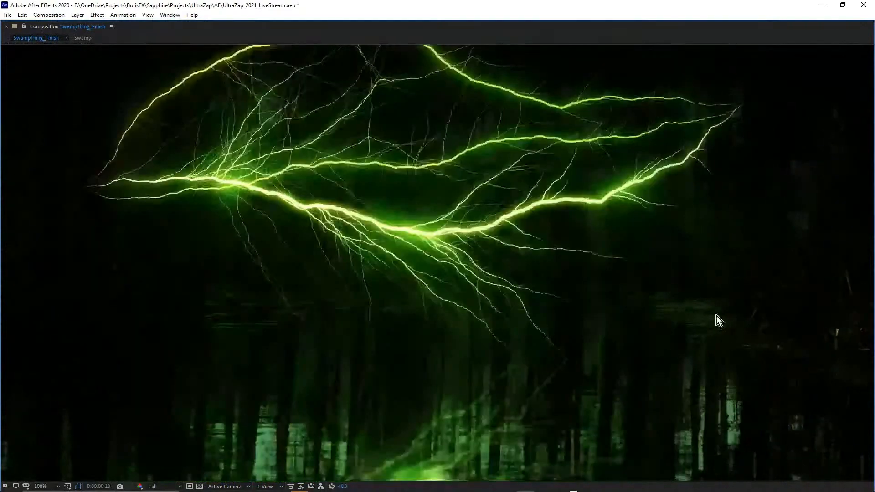
key("grave")
key("comma")
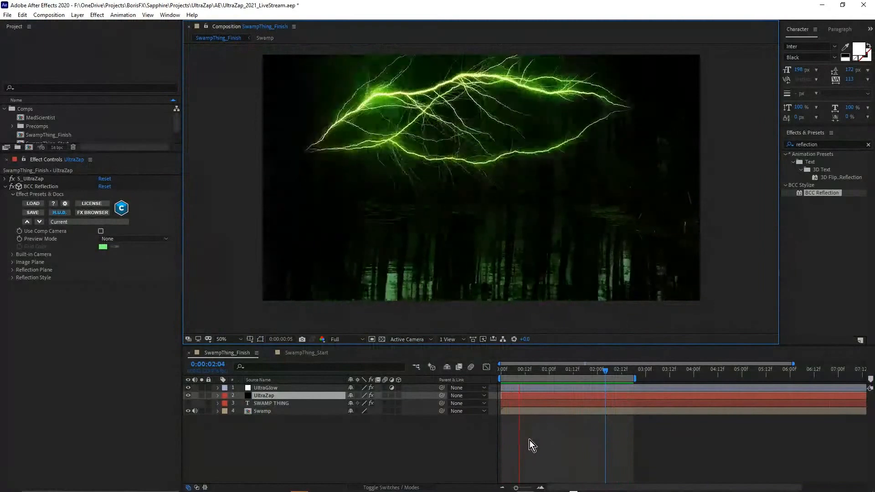
left_click(525, 369)
left_click_drag(525, 368, 515, 398)
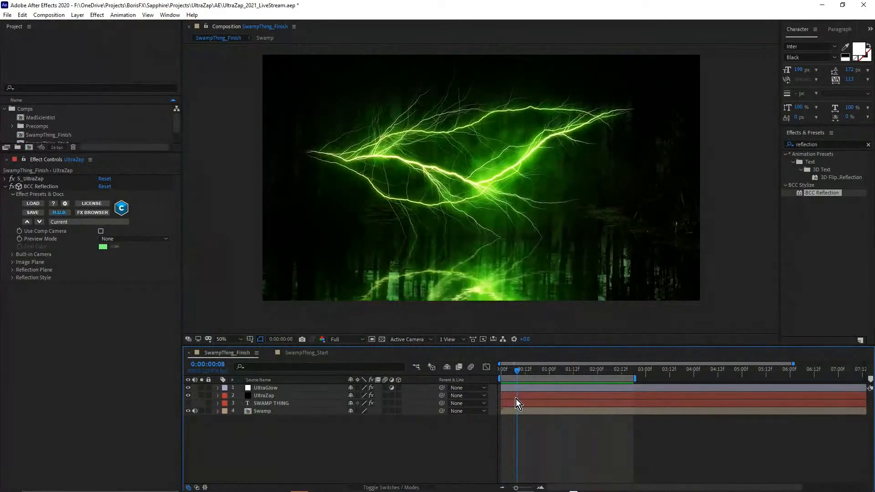
Return to the SwampThing_Start composition and reset BCC Reflection on the Swamp layer to its defaults.
left_click(295, 354)
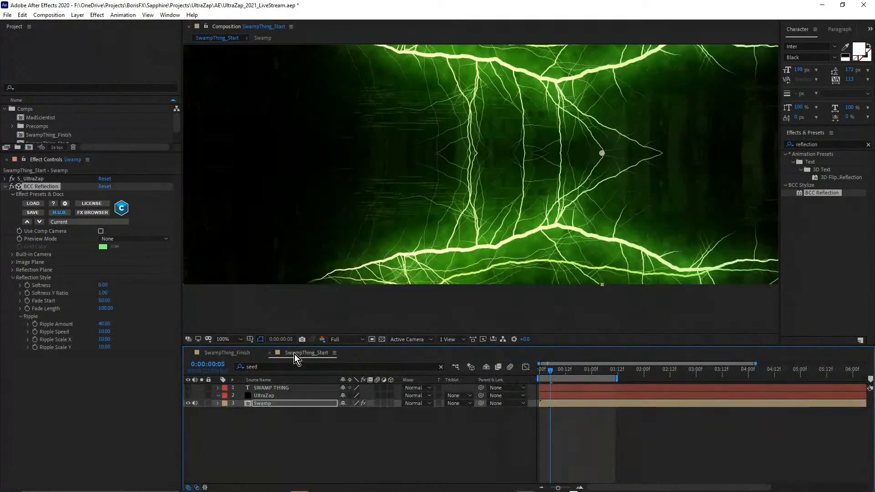
left_click(264, 405)
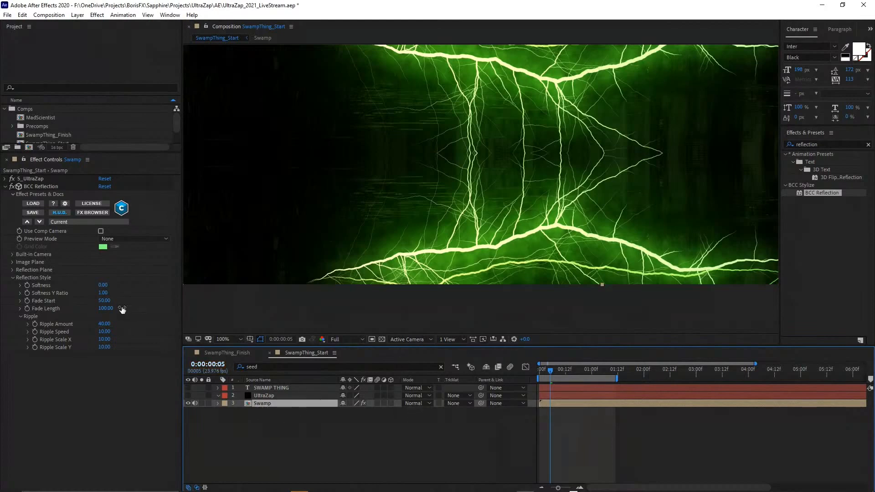
left_click(106, 187)
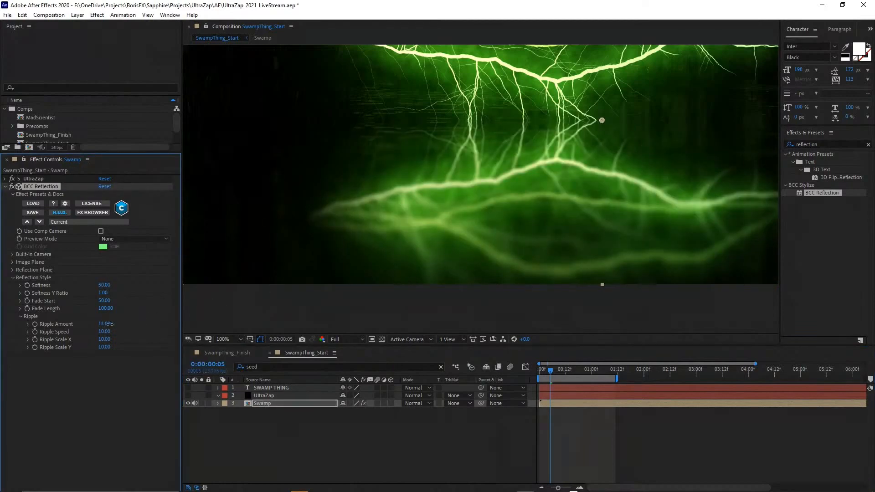
Set BCC Reflection's Ripple Amount to 81 and Softness to 17 on the Swamp layer.
left_click_drag(110, 324, 130, 323)
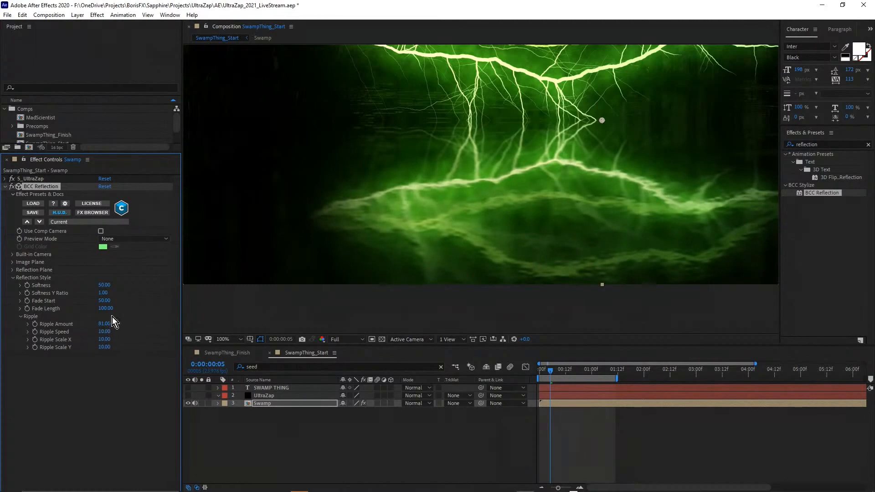
left_click_drag(106, 285, 101, 286)
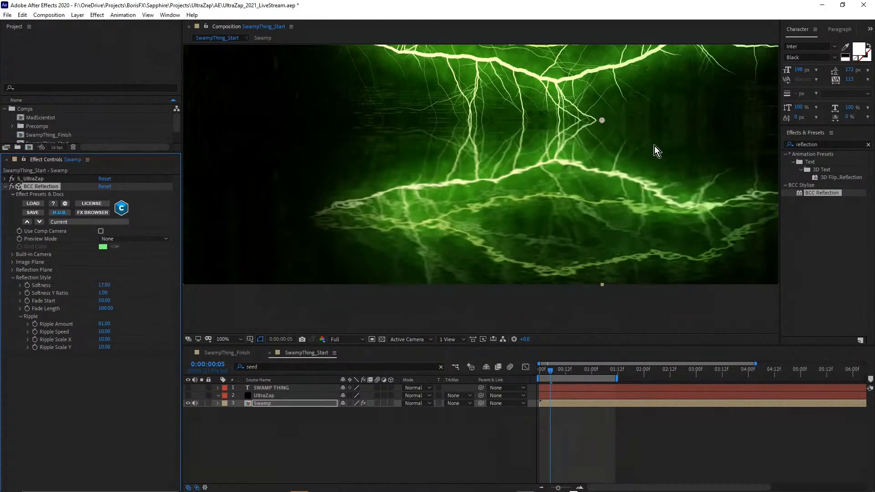
Lower the reflection's on-screen control point slightly below the bolt and check the reflection at 0:00:00:12 and 0:00:00:19.
left_click_drag(604, 121, 609, 157)
scroll(557, 190, "down", 2)
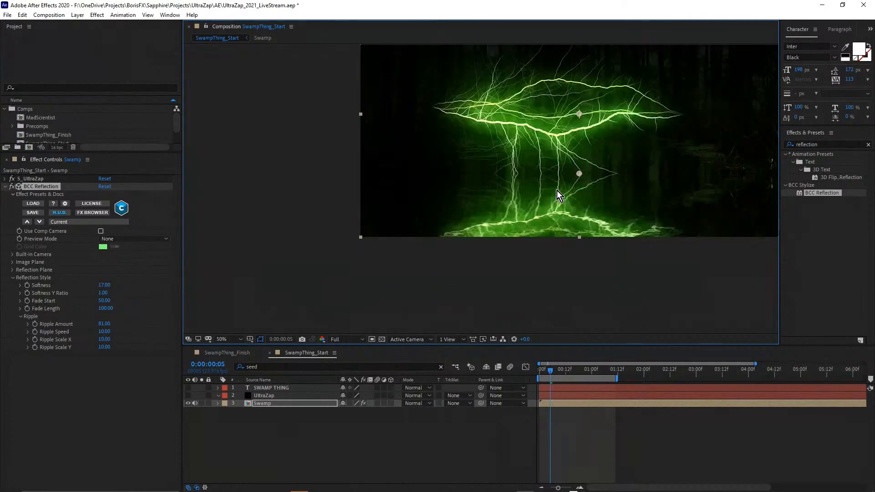
left_click(566, 371)
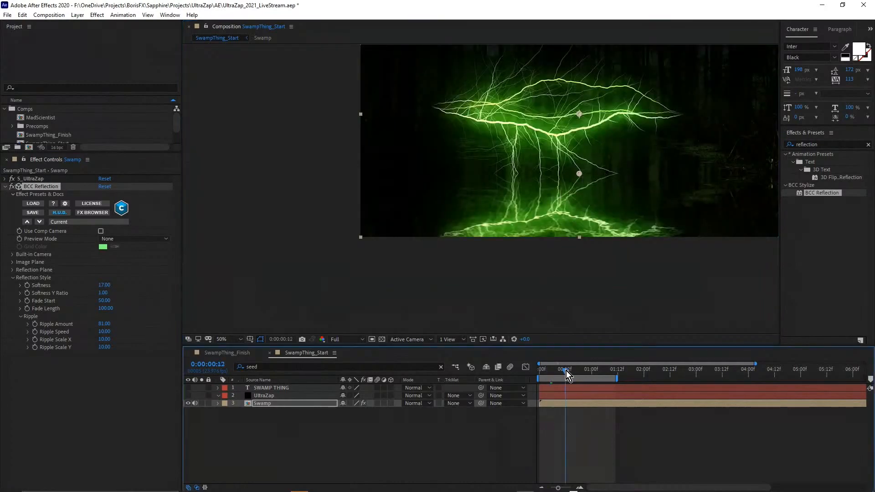
left_click_drag(566, 371, 581, 370)
Expand the S_UltraZap effect on the Swamp layer, keeping its parameter groups collapsed.
left_click(5, 179)
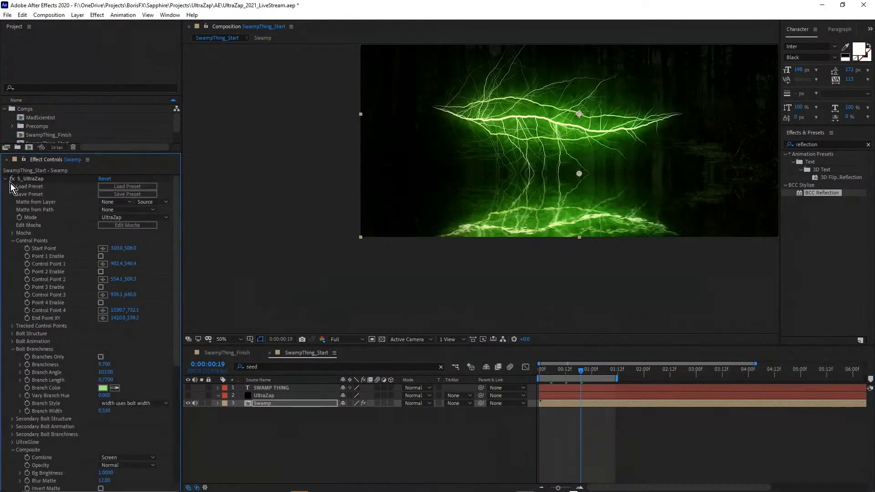
left_click(5, 179)
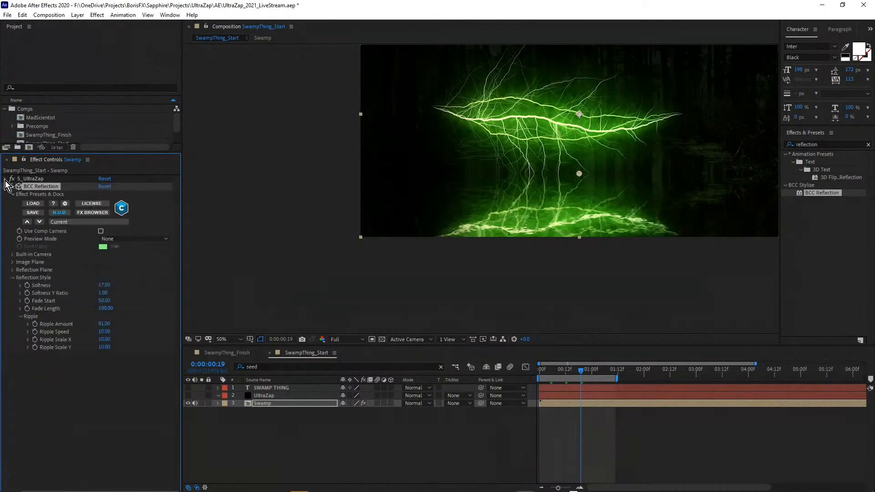
left_click(5, 179)
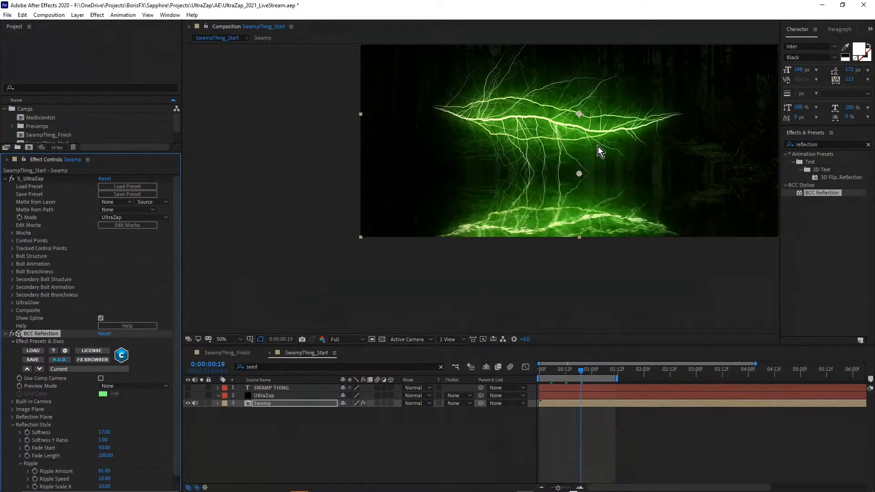
Preview the lightning and its rippling reflection at 100% in a maximized composition panel, then restore the workspace layout.
key("grave")
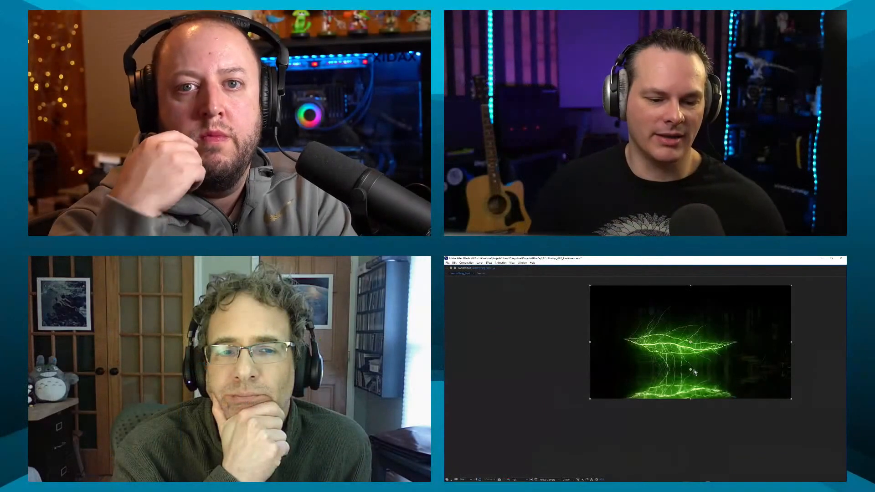
scroll(694, 372, "up", 2)
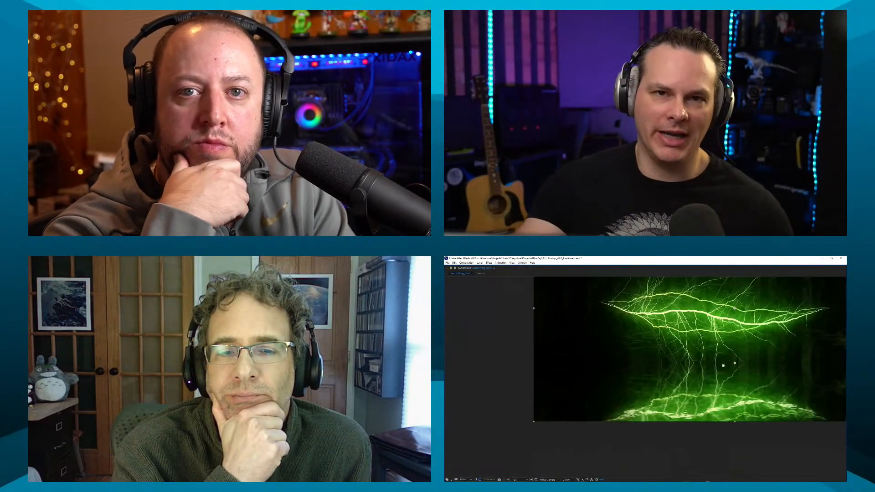
left_click_drag(724, 366, 657, 397)
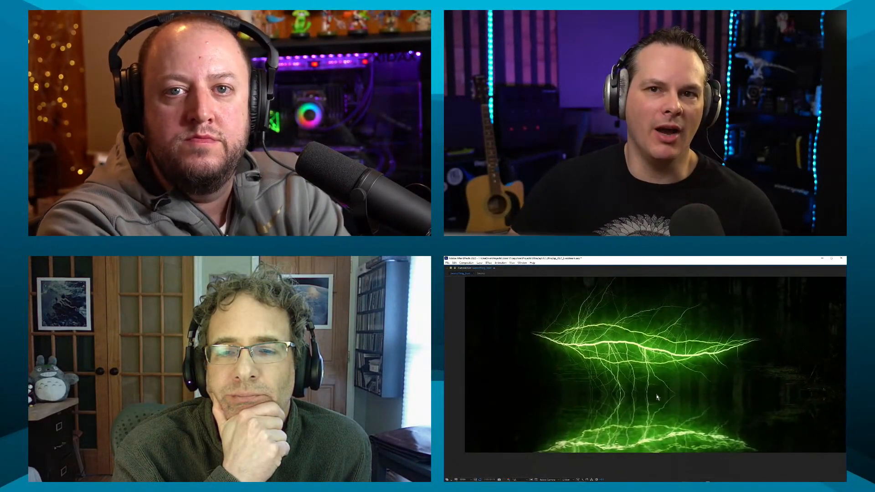
key("space")
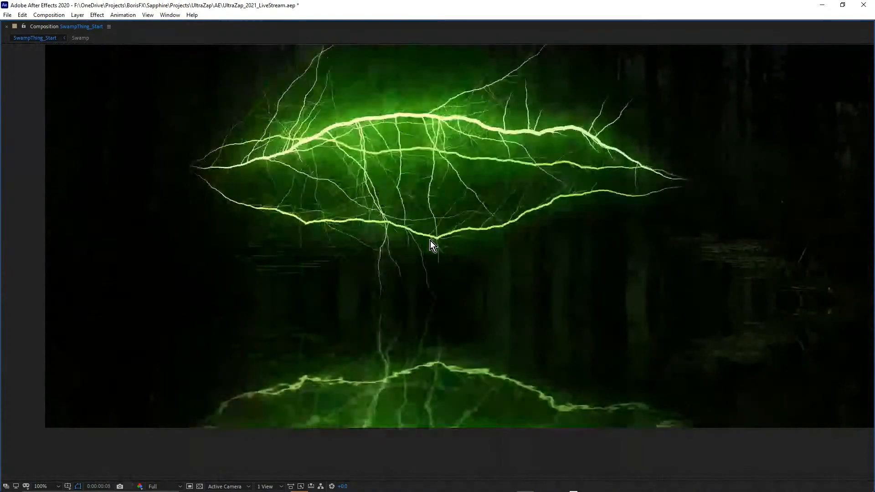
left_click(430, 240)
key("grave")
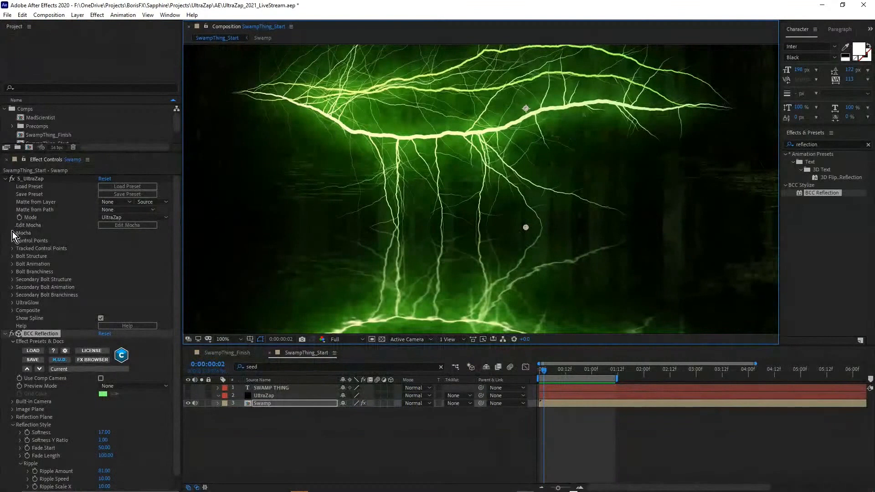
Show S_UltraZap's Mocha parameters and play the composition again.
left_click(12, 233)
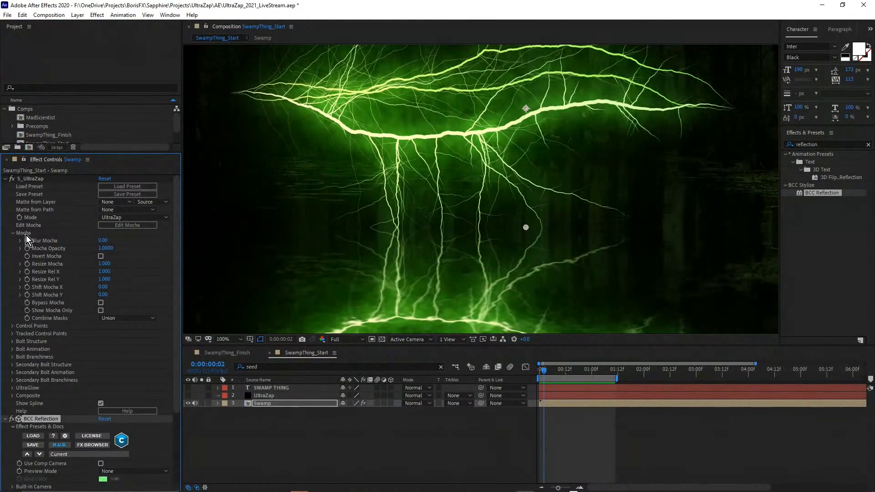
key("space")
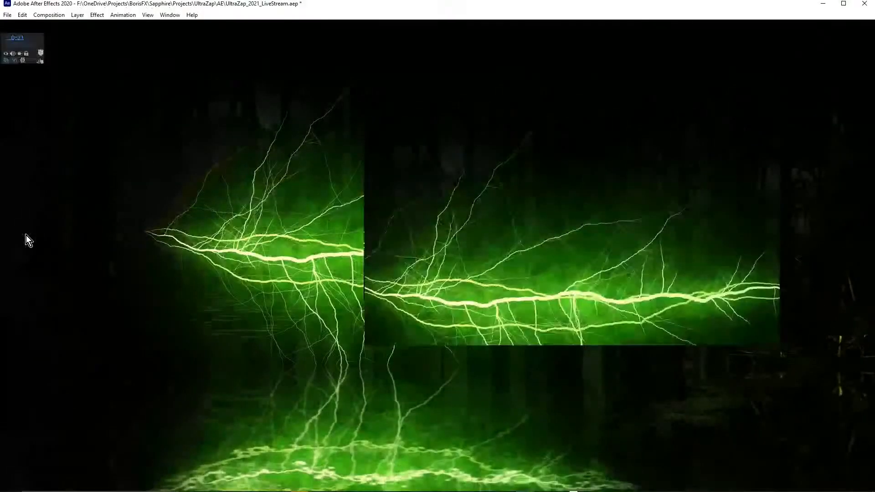
Set the Swamp layer's S_UltraZap bolt Taper Start to 0 and Taper End to 1, and check frame 20.
key("space")
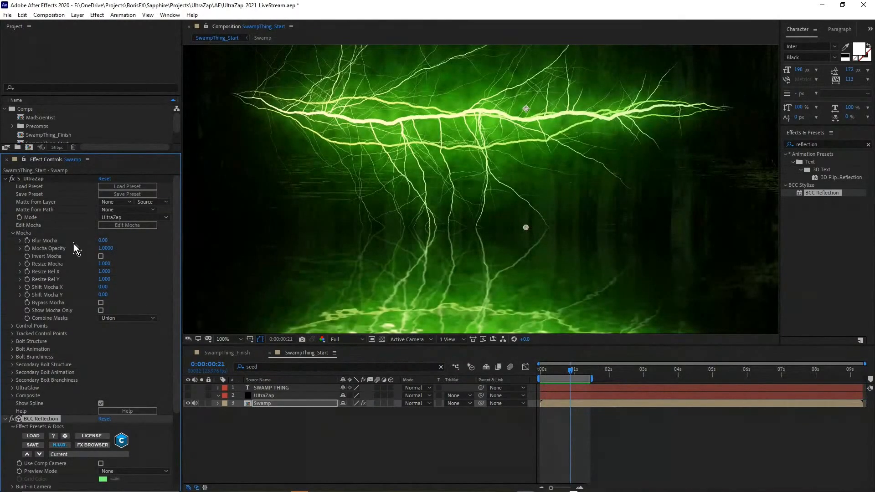
left_click_drag(176, 280, 158, 194)
left_click(38, 181)
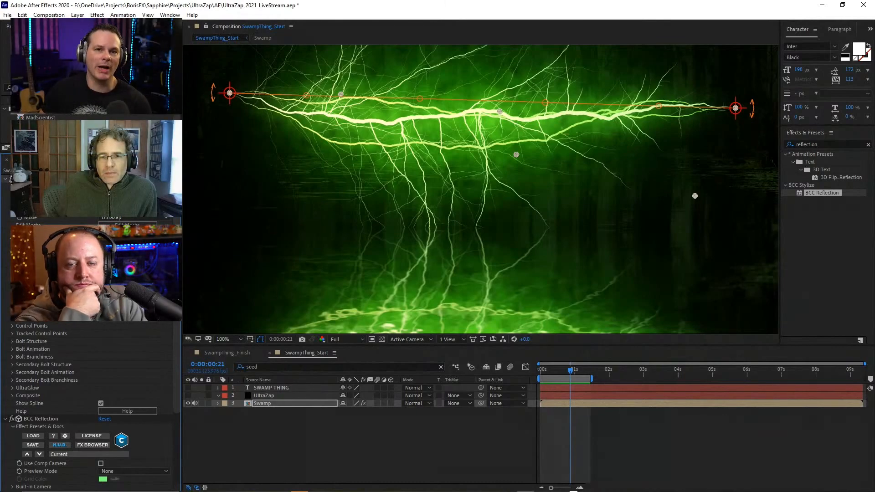
left_click(13, 342)
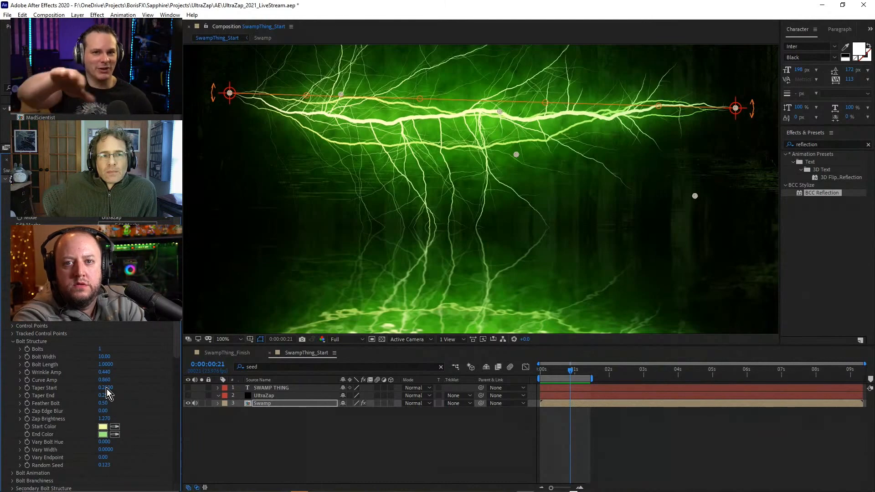
mouse_move(106, 388)
left_mouse_down()
mouse_move(150, 384)
mouse_move(99, 395)
left_mouse_up()
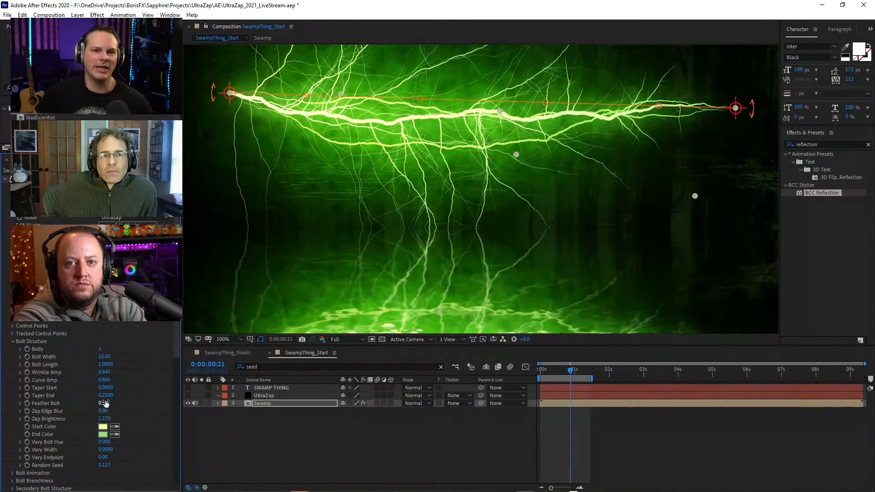
left_click_drag(106, 395, 76, 397)
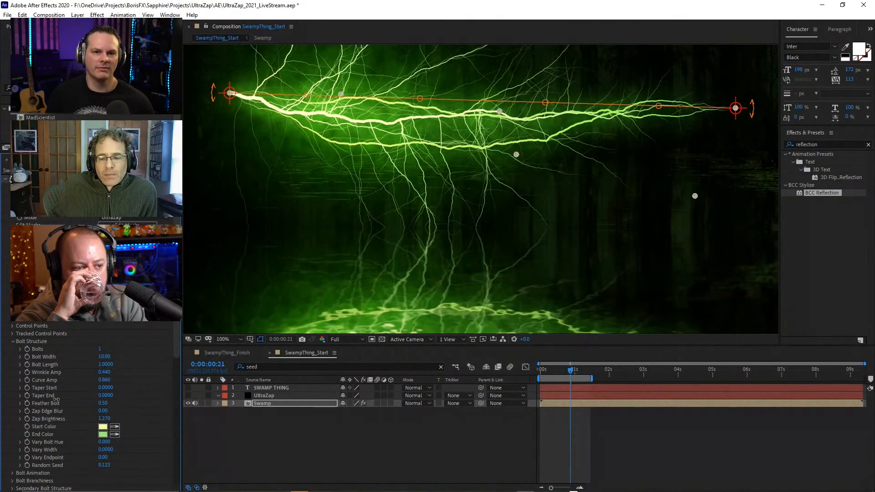
left_click_drag(100, 396, 102, 393)
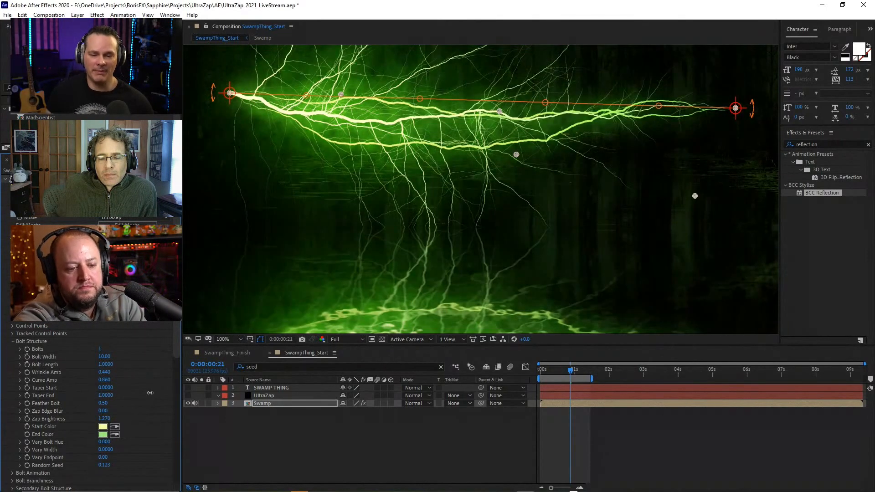
left_click_drag(141, 394, 172, 394)
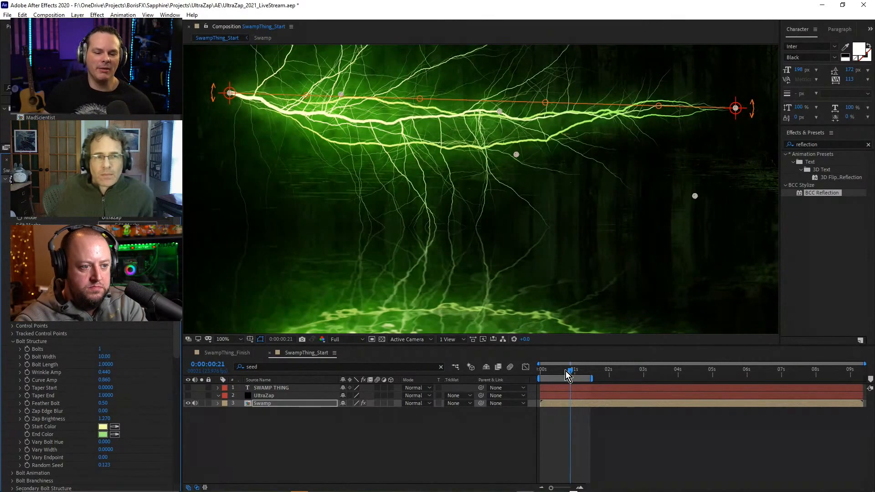
mouse_move(566, 371)
left_mouse_down()
mouse_move(550, 370)
mouse_move(571, 373)
left_mouse_up()
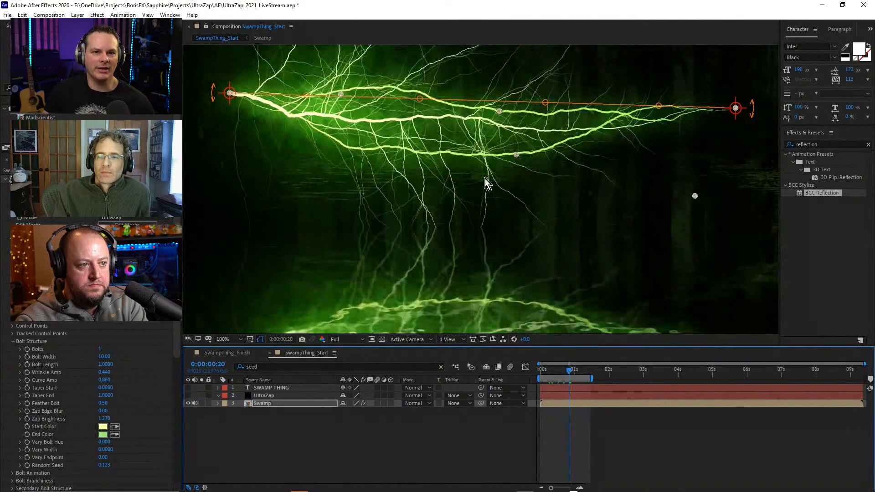
scroll(484, 178, "down", 2)
scroll(482, 179, "up", 3)
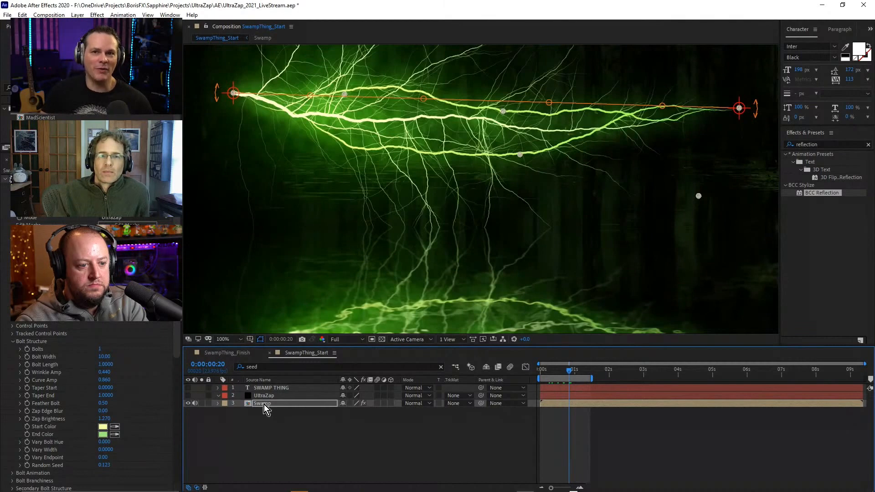
Move the Swamp layer's BCC Reflection position point lower in the scene to shift the waterline down.
left_click(264, 404)
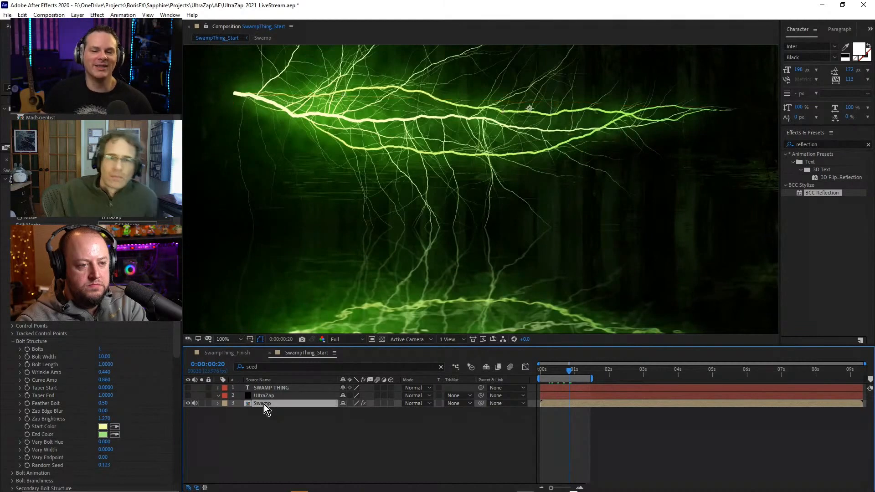
left_click(5, 179)
left_click(27, 187)
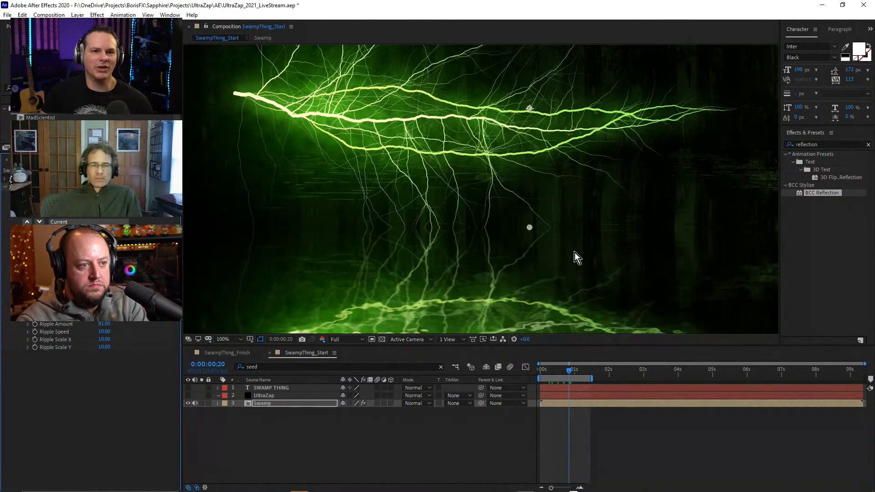
scroll(575, 252, "down", 2)
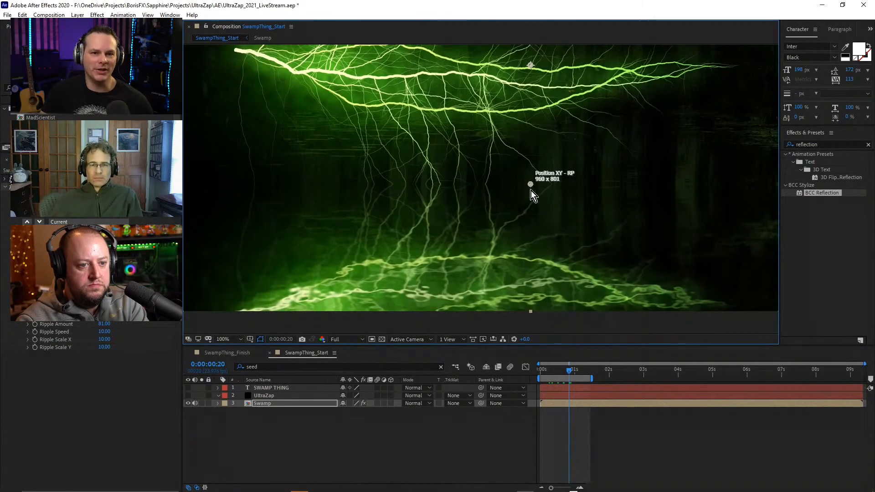
left_click_drag(532, 191, 532, 238)
left_click(264, 404)
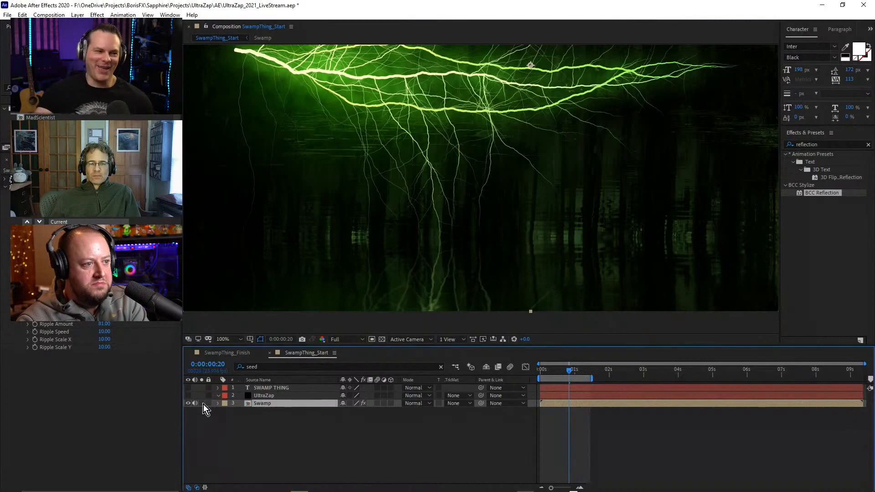
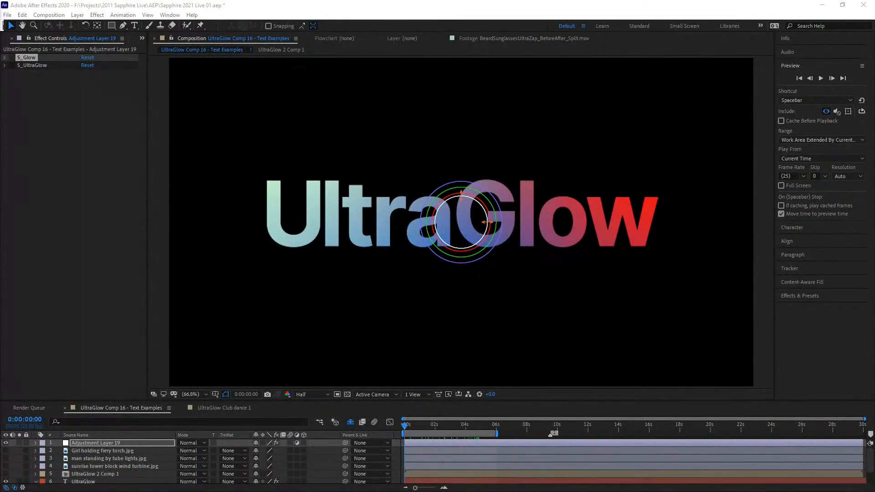
Enable S_Glow on Adjustment Layer 19 and lower its Threshold to 0.07.
left_click(395, 434)
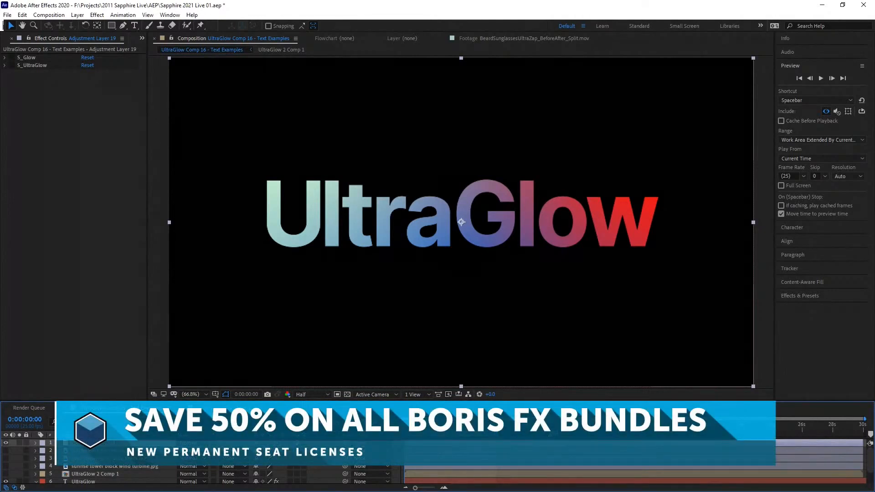
left_click(12, 58)
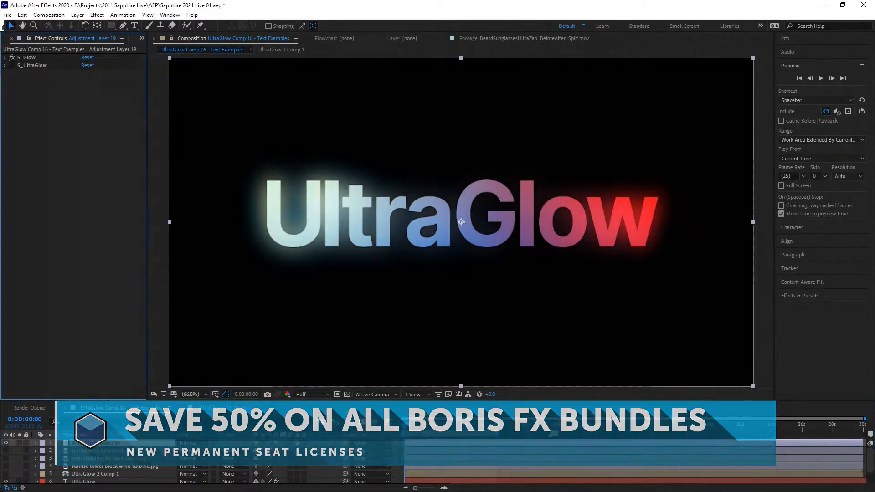
left_click(4, 57)
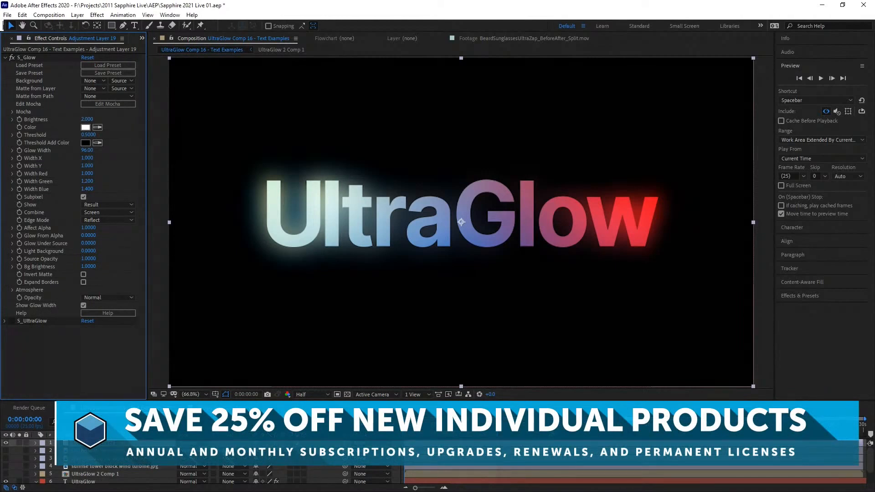
left_click_drag(88, 135, 62, 135)
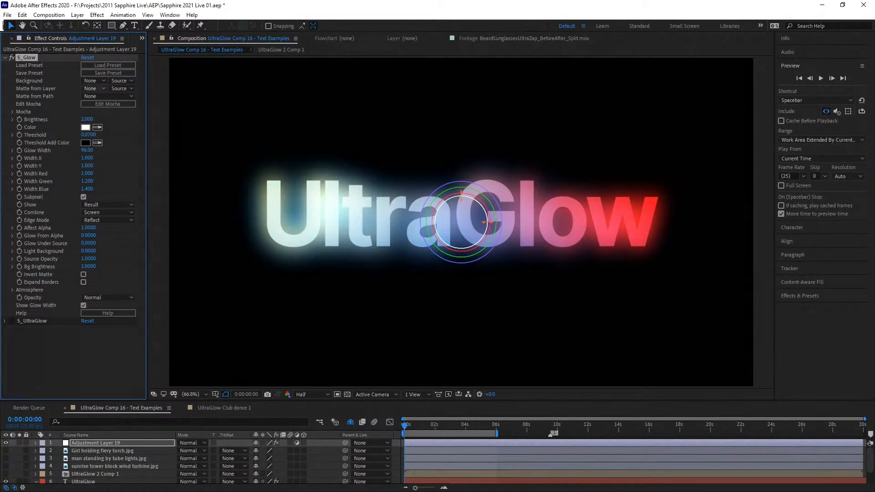
Disable S_Glow and enable S_UltraGlow on the adjustment layer, with the S_UltraGlow parameters expanded.
left_click(12, 58)
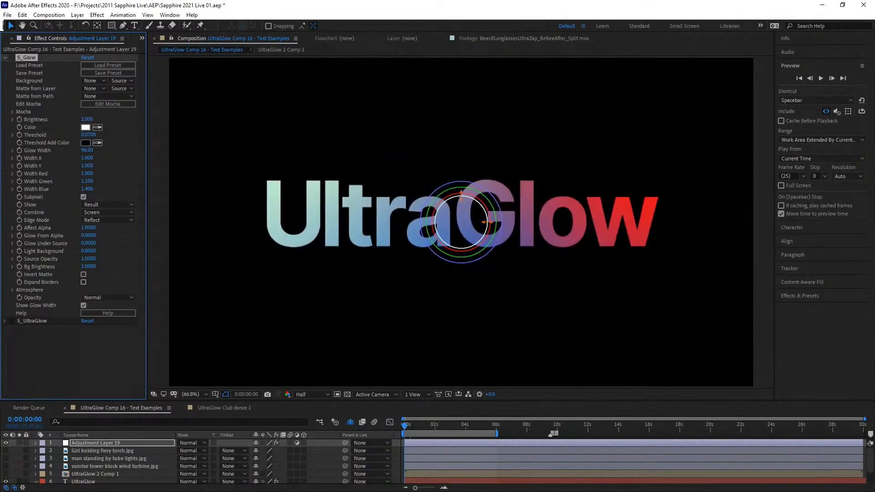
left_click(5, 58)
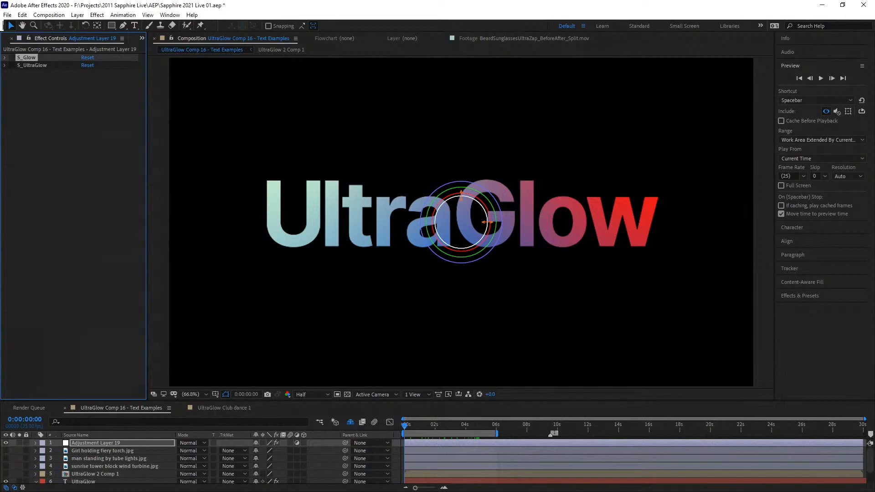
left_click(12, 65)
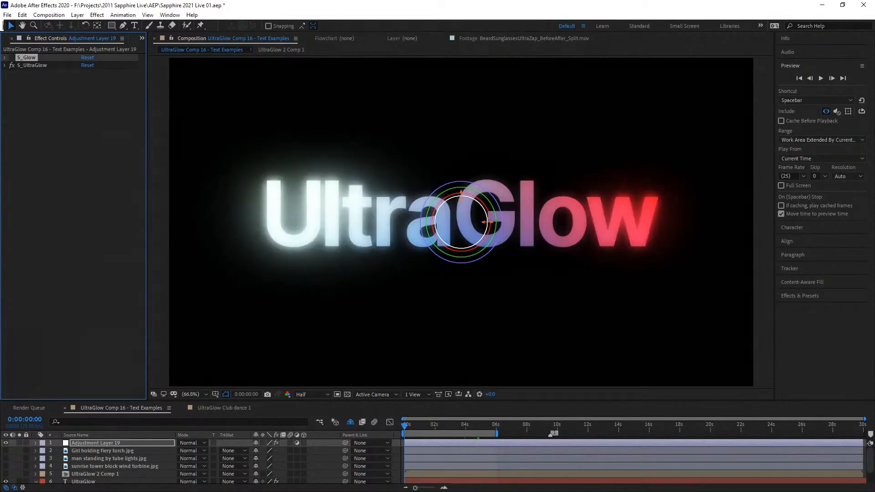
left_click(5, 66)
left_click(68, 65)
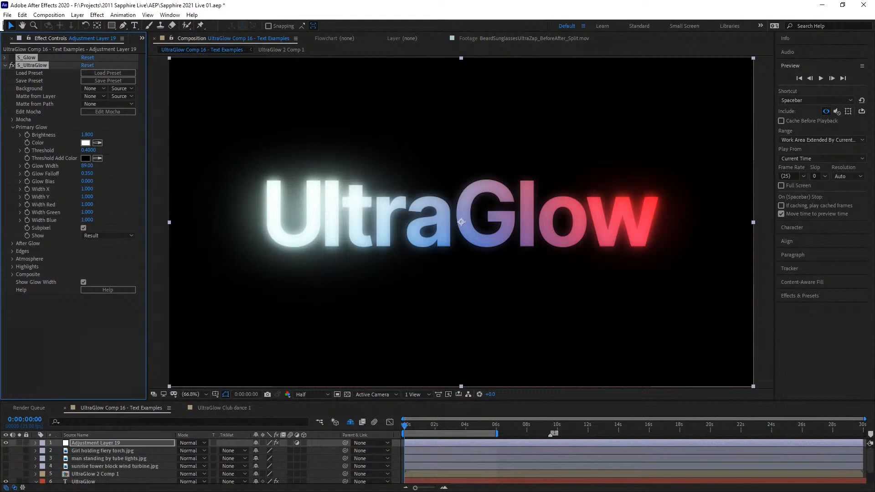
left_click(84, 323)
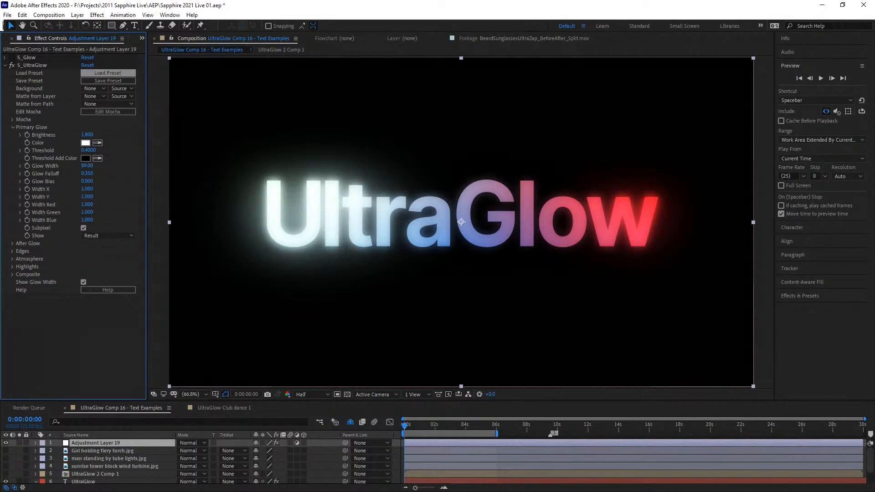
Open the preset browser for S_UltraGlow and enlarge its thumbnail area to show more presets.
left_click(108, 73)
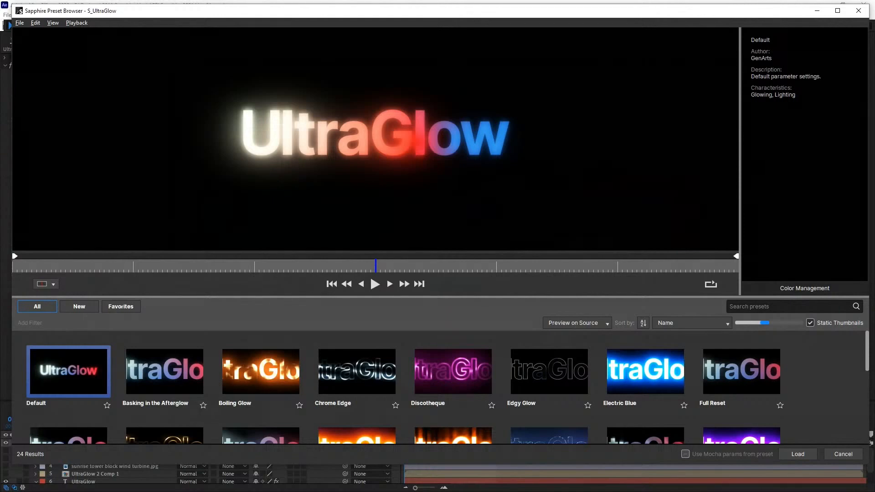
left_click_drag(441, 297, 441, 258)
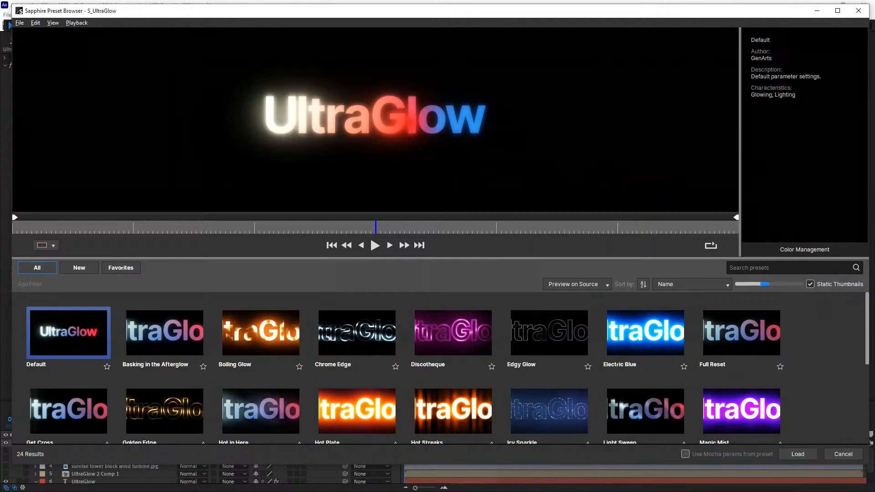
scroll(440, 368, "down", 5)
scroll(441, 368, "up", 4)
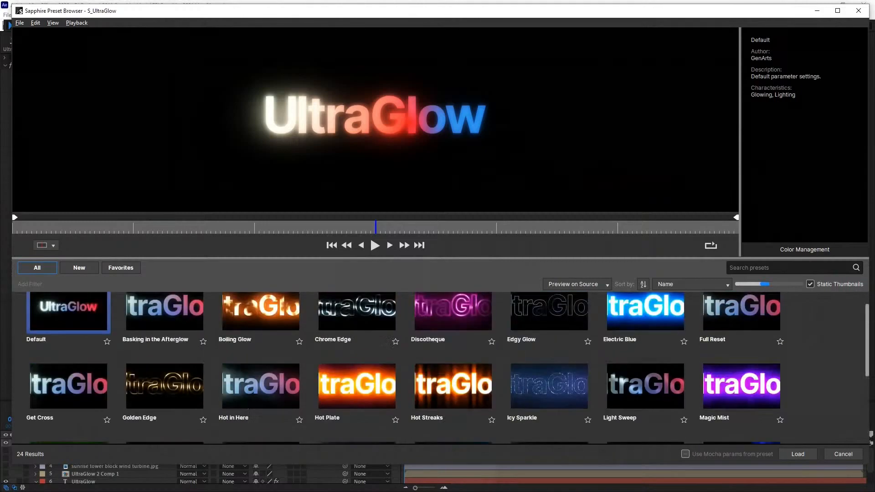
scroll(440, 368, "up", 1)
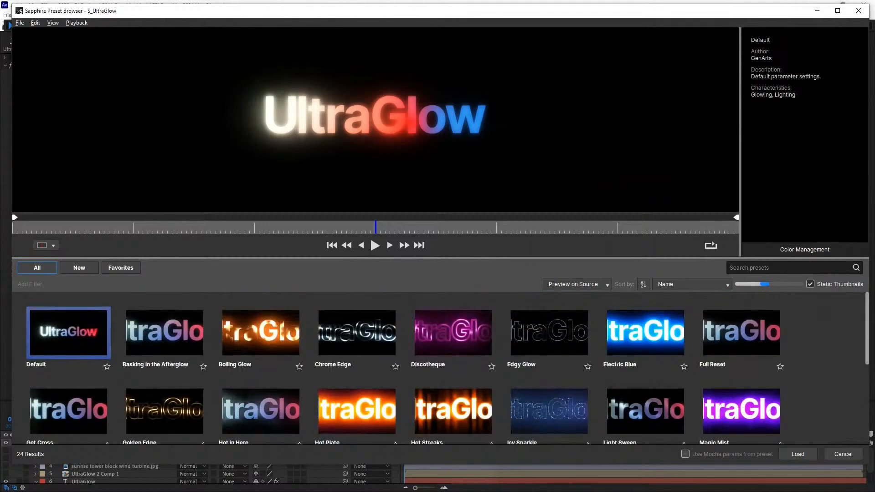
Examine how different S_UltraGlow presets look on the text, including Boiling Glow, Discotheque, Edgy Glow, Hot Plate and Golden Edge.
key("Right")
key("Right")
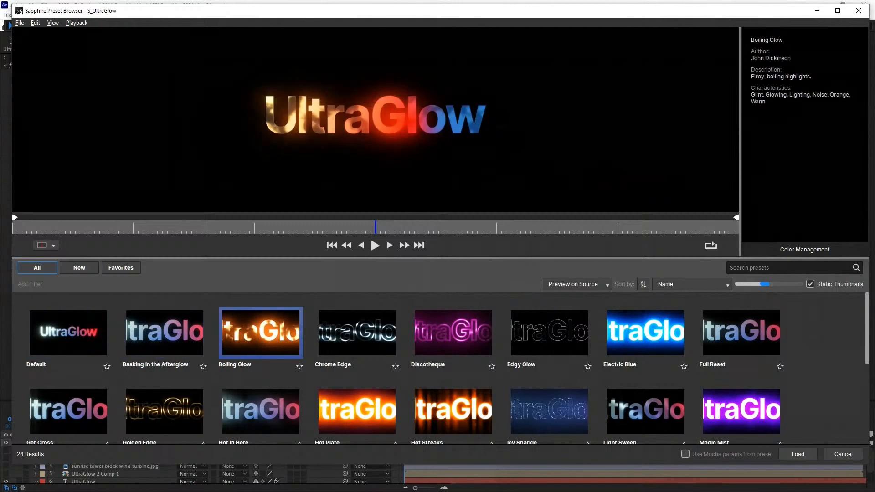
key("Right")
key("Left")
key("Left")
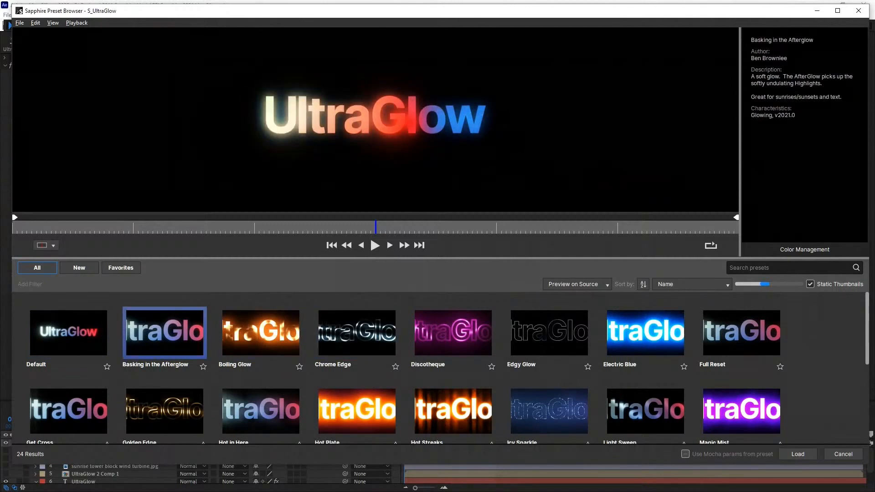
key("Right")
key("Right")
key("Right")
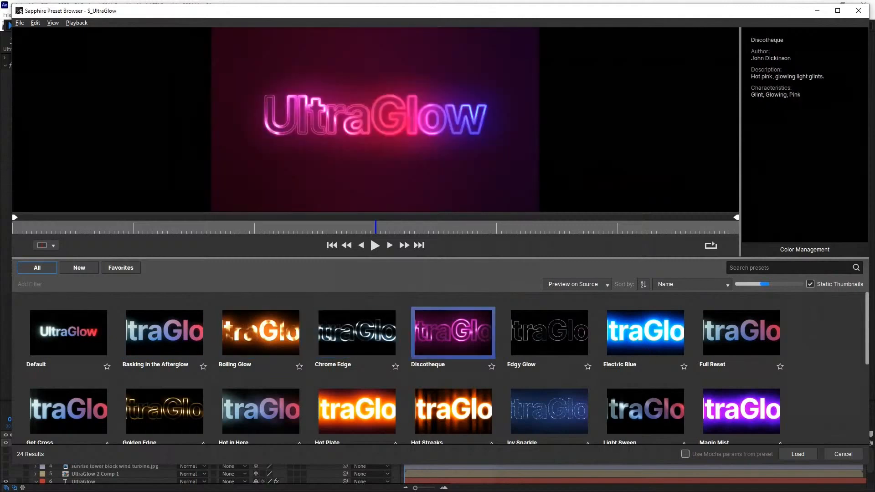
key("Right")
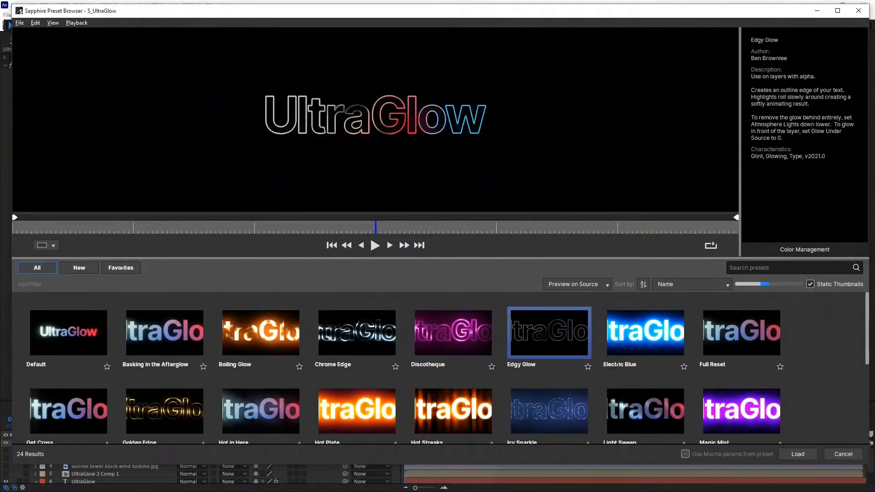
key("Down")
key("Left")
key("Left")
key("Left")
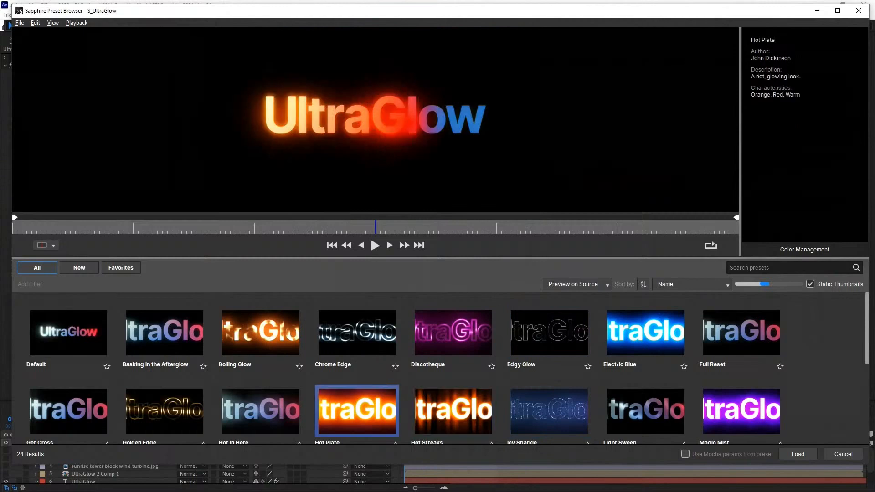
key("Left")
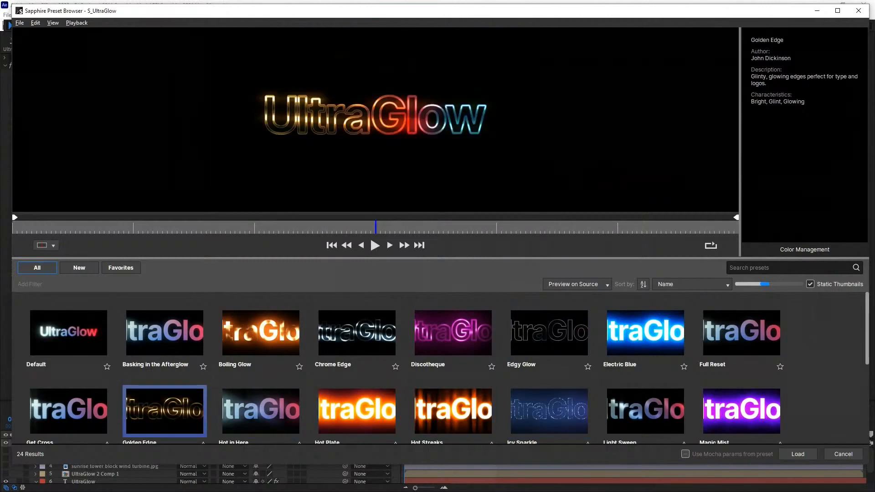
scroll(448, 368, "down", 2)
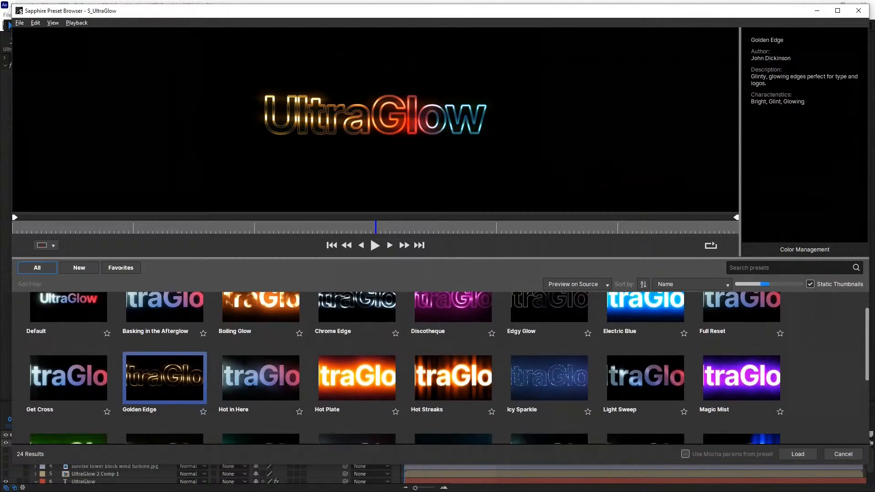
scroll(448, 368, "down", 1)
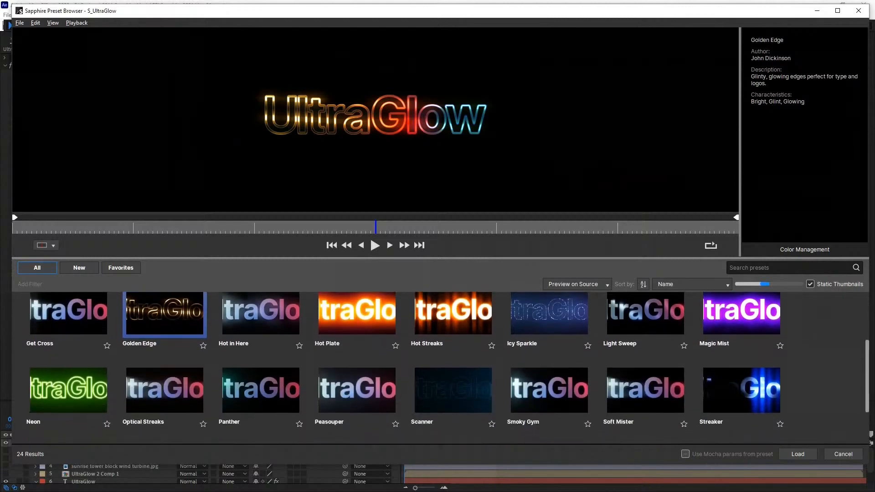
Load the Icy Sparkle preset, set the Primary Glow Threshold to 0.81 and Brightness to 8.13, and preview the animation.
left_click(549, 315)
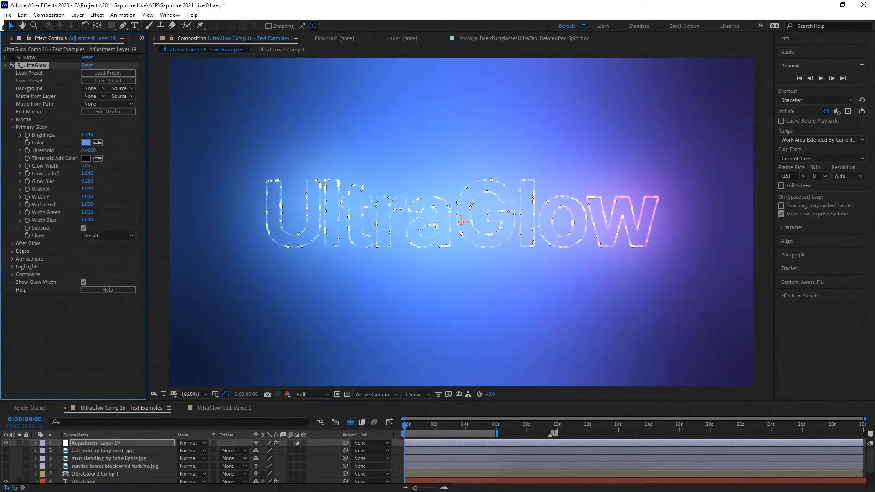
left_click_drag(89, 150, 110, 151)
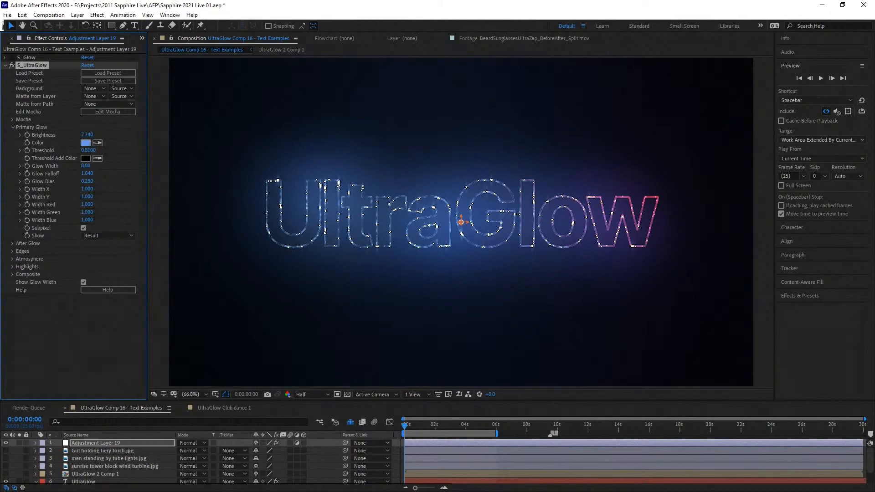
mouse_move(87, 135)
left_mouse_down()
mouse_move(67, 135)
mouse_move(97, 135)
left_mouse_up()
key("space")
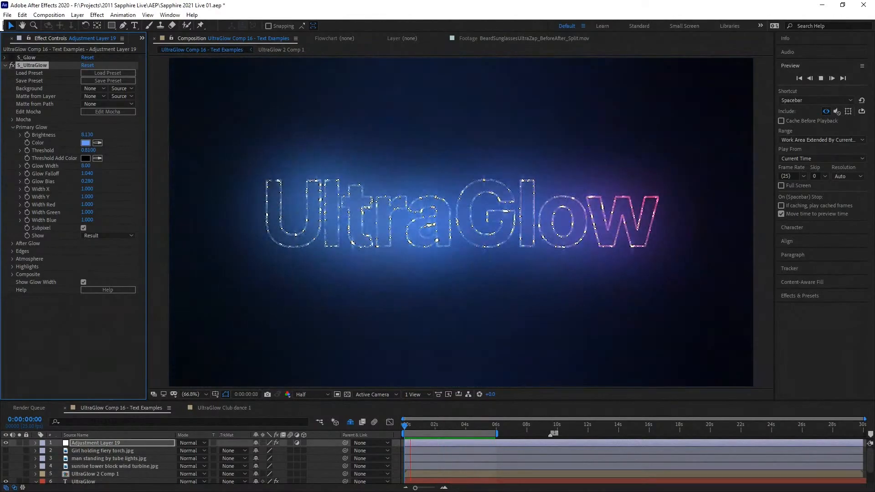
key("space")
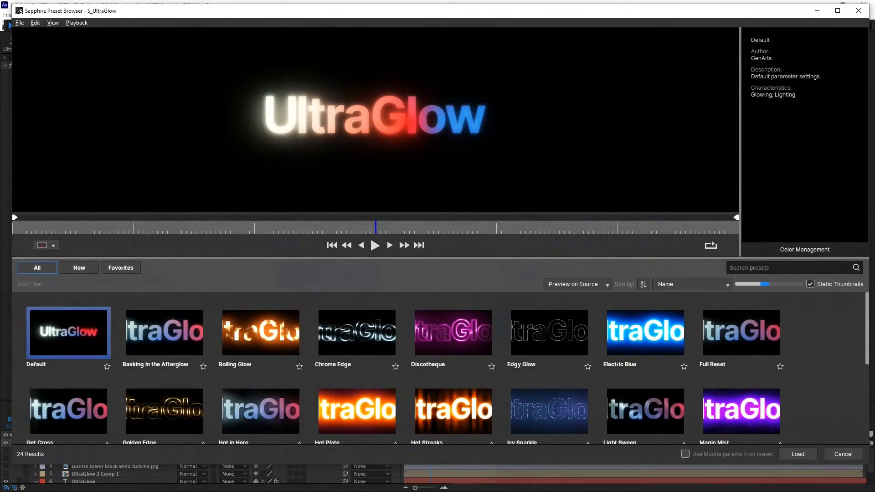
Load the Discotheque preset for S_UltraGlow from the preset browser and preview the text animation.
scroll(437, 365, "down", 3)
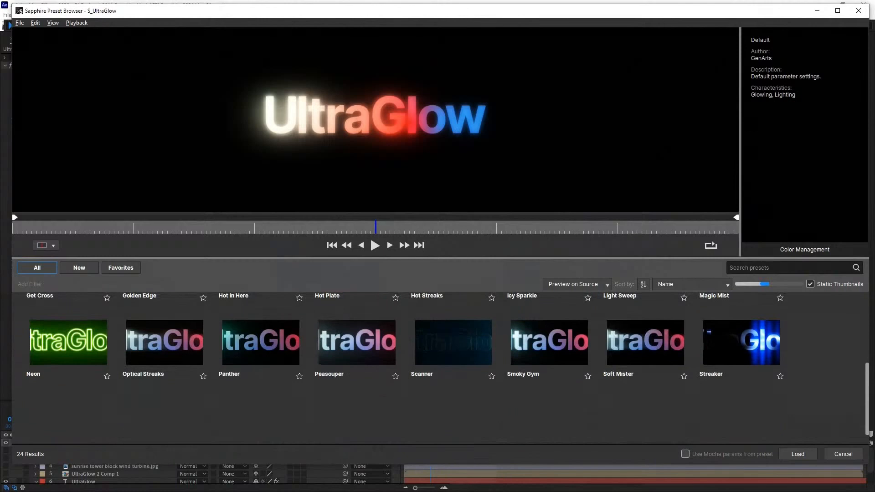
scroll(438, 365, "up", 2)
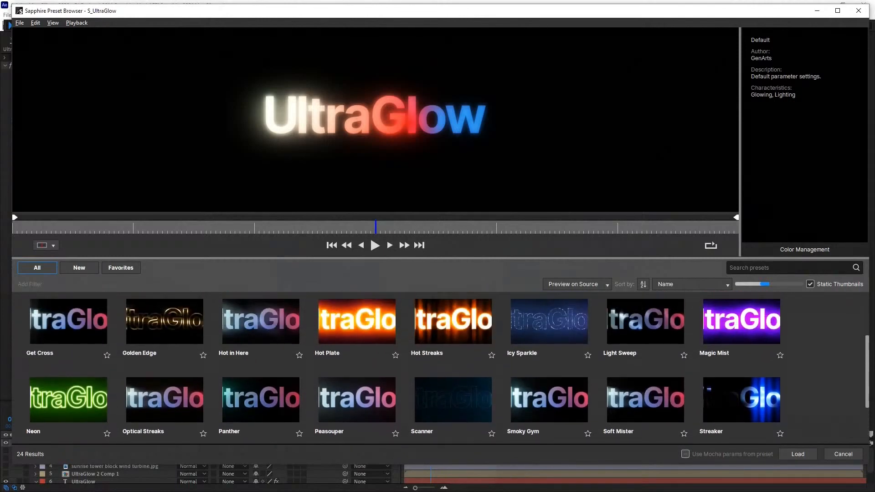
scroll(438, 365, "up", 1)
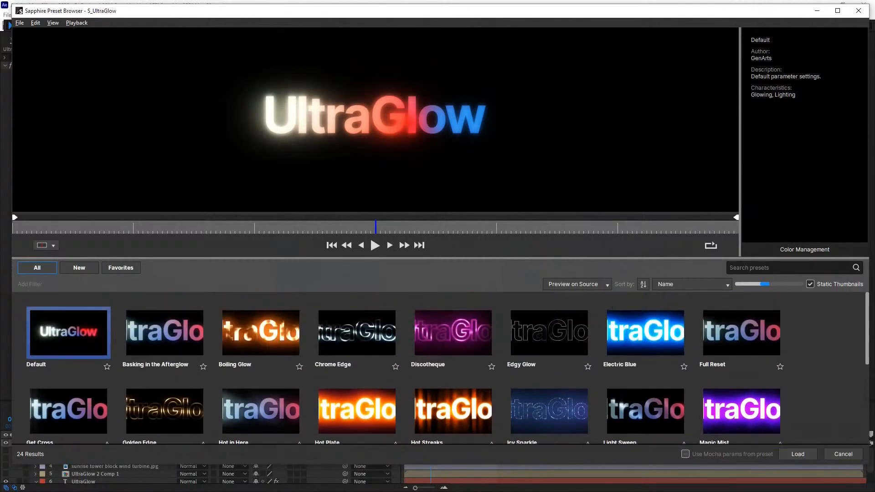
left_click(453, 333)
key("Return")
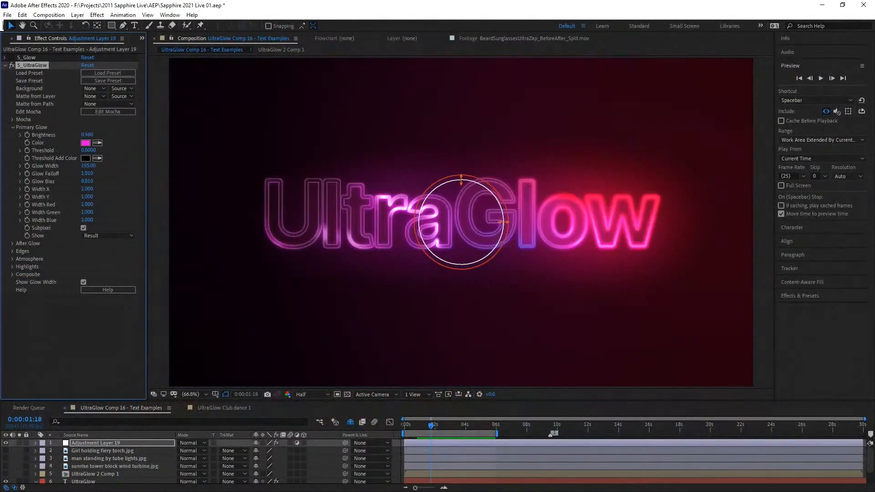
key("space")
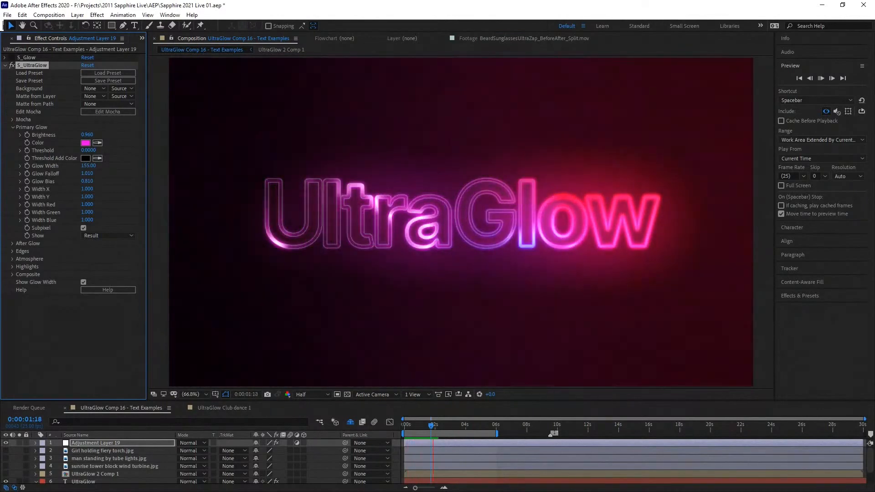
key("space")
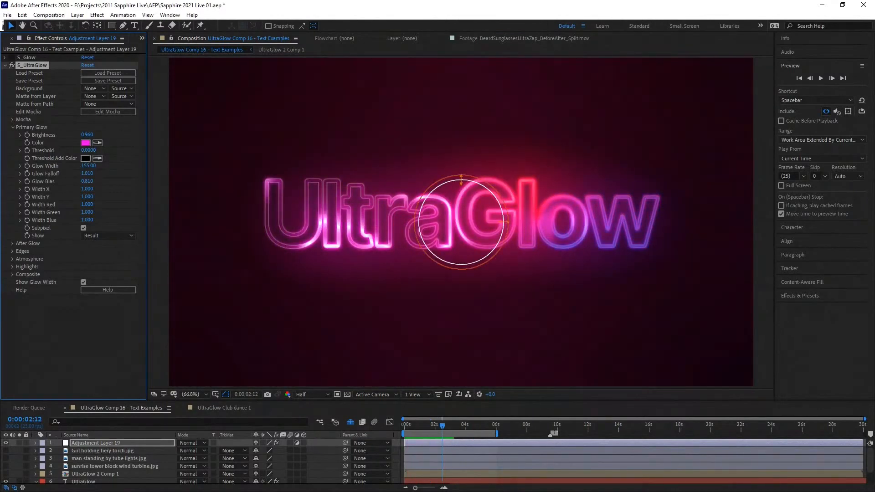
Raise the Discotheque look's Primary Glow Threshold to 0.11 and Brightness to 1.13, and preview the result.
left_click_drag(88, 151, 93, 150)
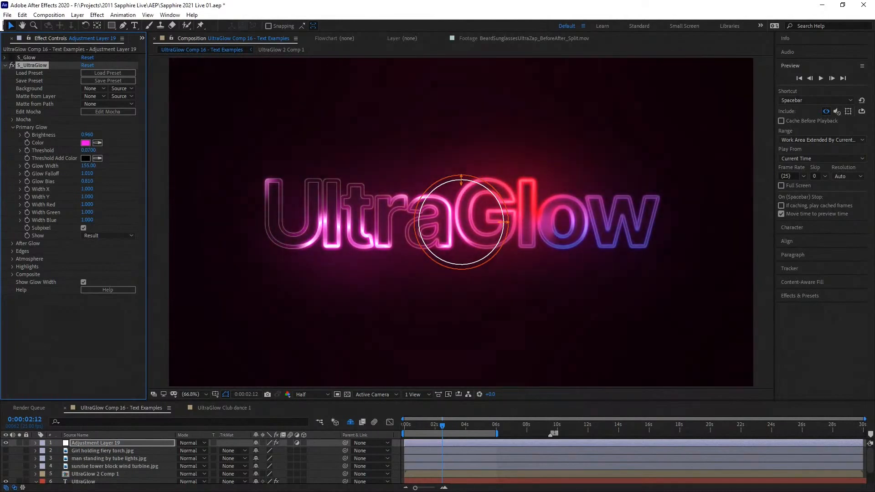
mouse_move(87, 135)
left_mouse_down()
mouse_move(95, 134)
mouse_move(93, 151)
left_mouse_up()
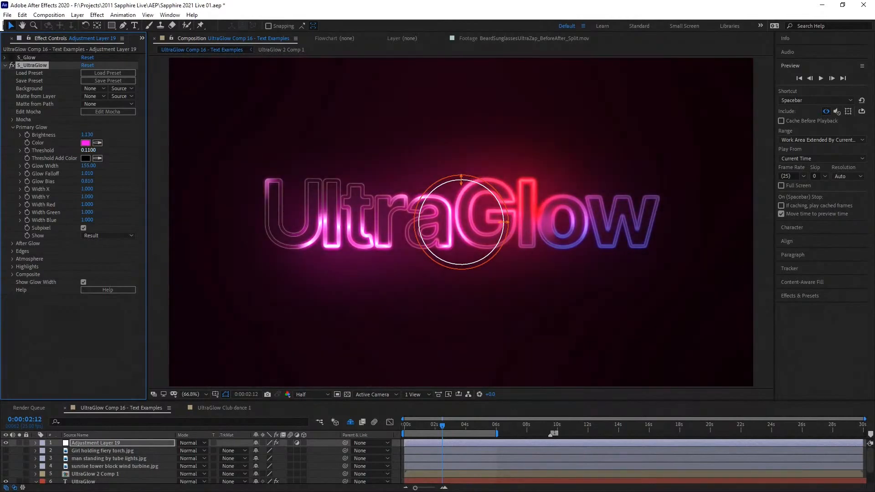
key("space")
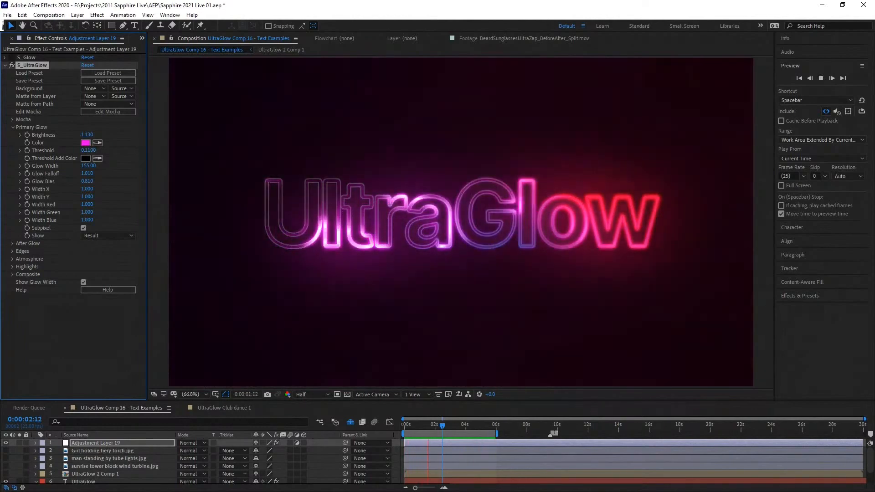
key("space")
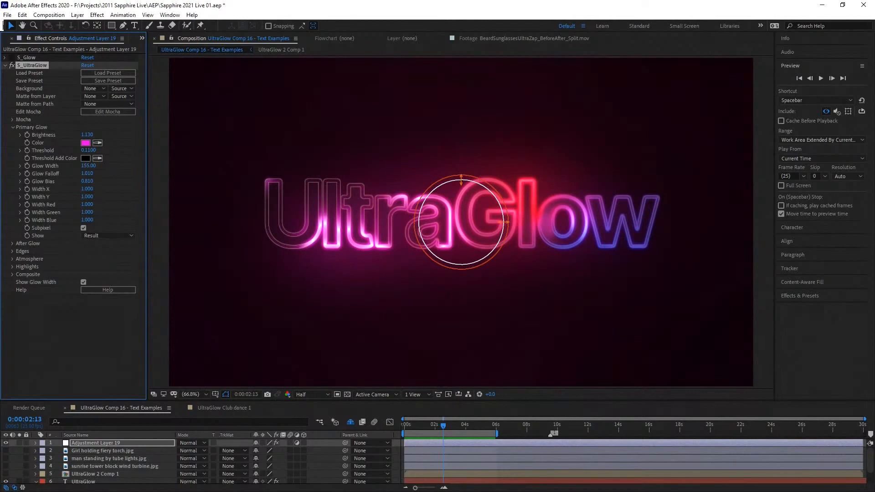
Reset S_UltraGlow on Adjustment Layer 19 to its default settings.
left_click(88, 65)
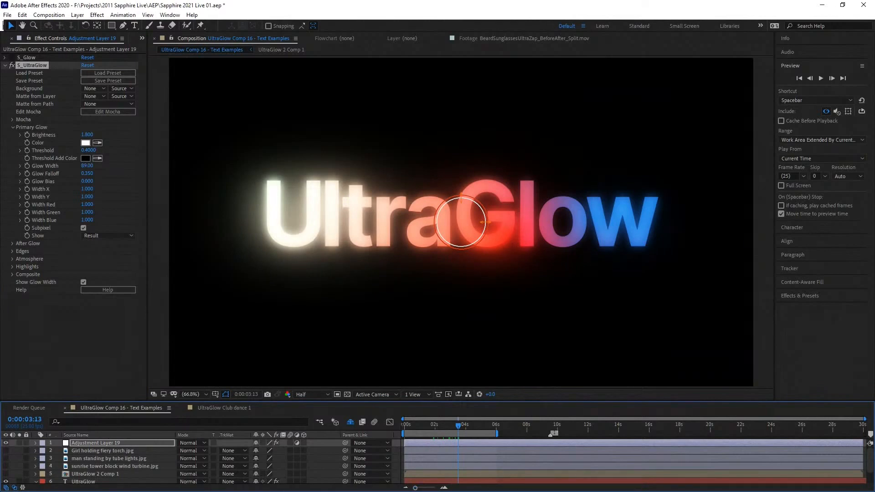
Switch to Premiere Pro and play the UltraGlow sequence with the program monitor enlarged, restoring the layout when done.
key("alt+Tab")
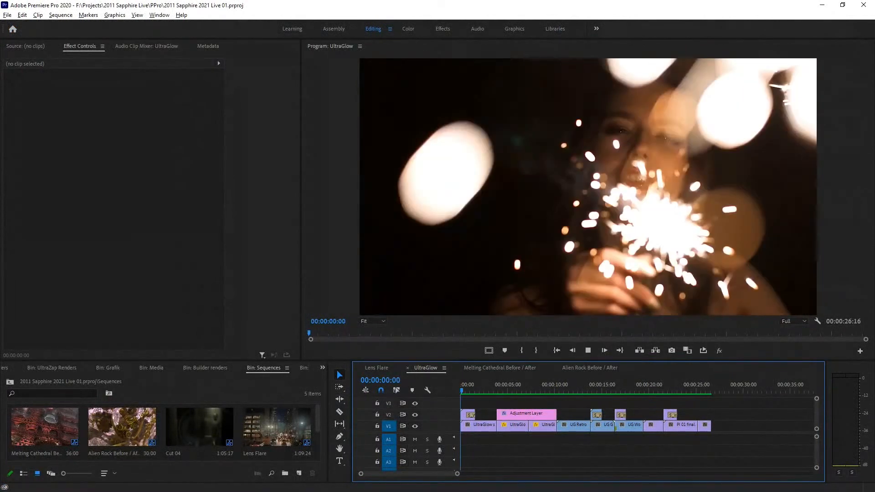
key("space")
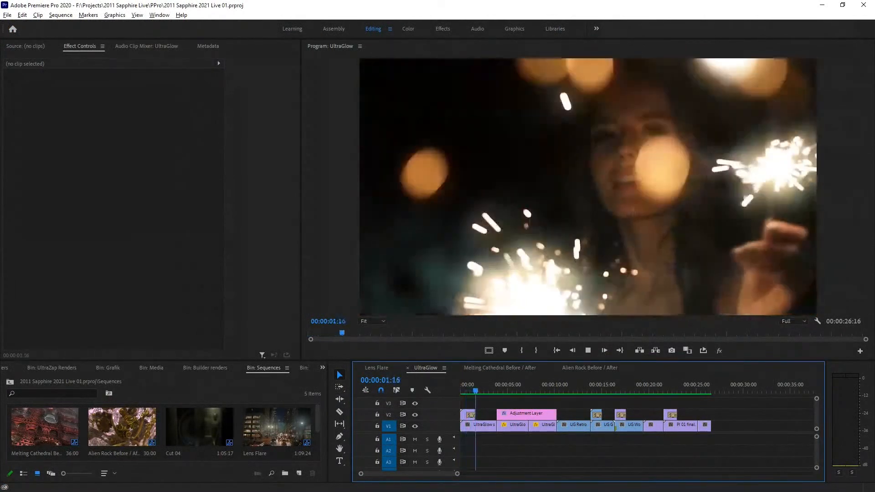
key("grave")
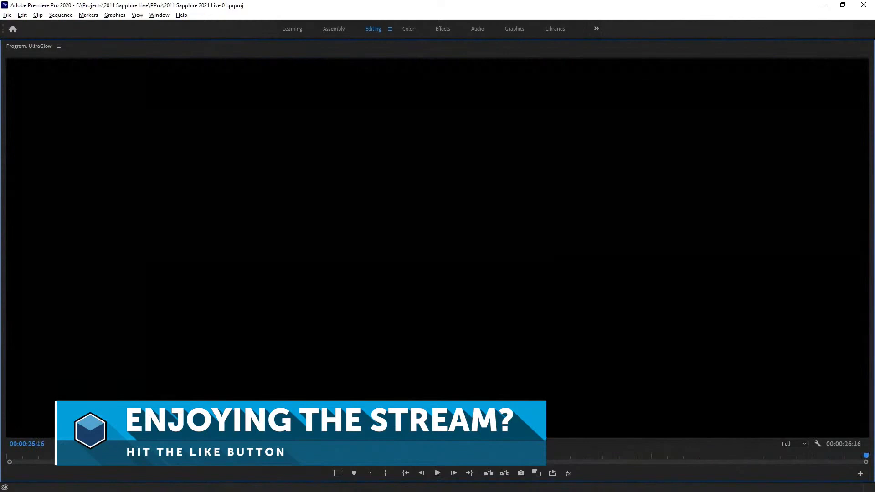
key("space")
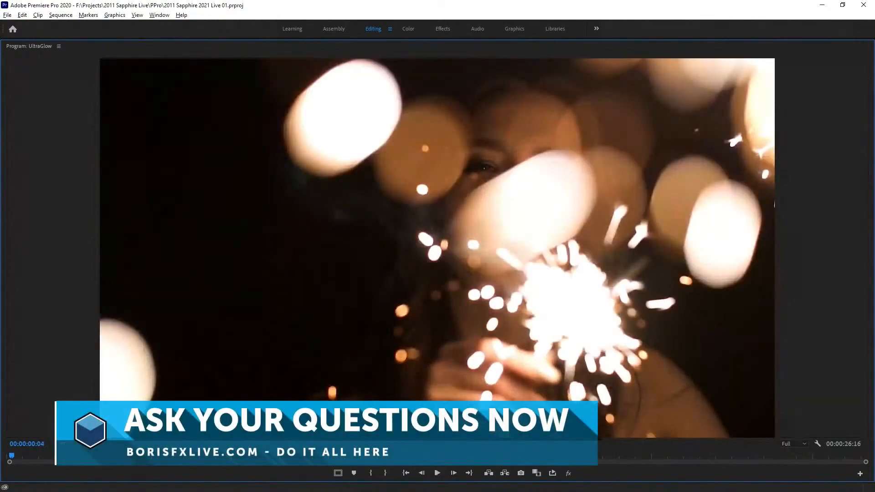
key("grave")
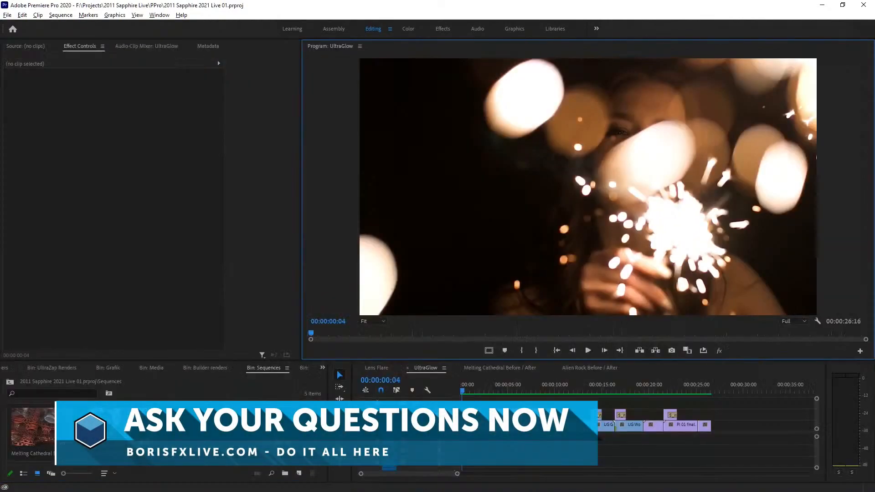
Move the UltraGlow sequence playhead to the before-and-after club shot at 00:00:04:23 and show the UltraGlow Renders bin.
left_click_drag(531, 385, 507, 385)
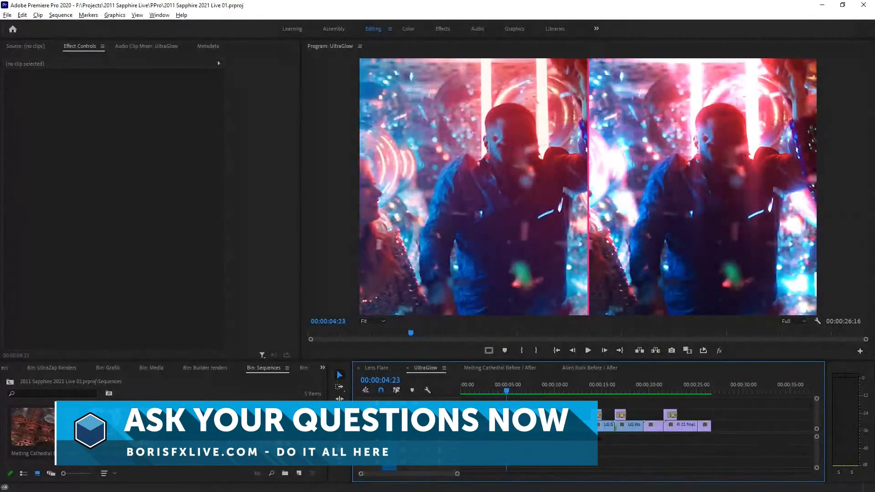
left_click(377, 368)
left_click(426, 368)
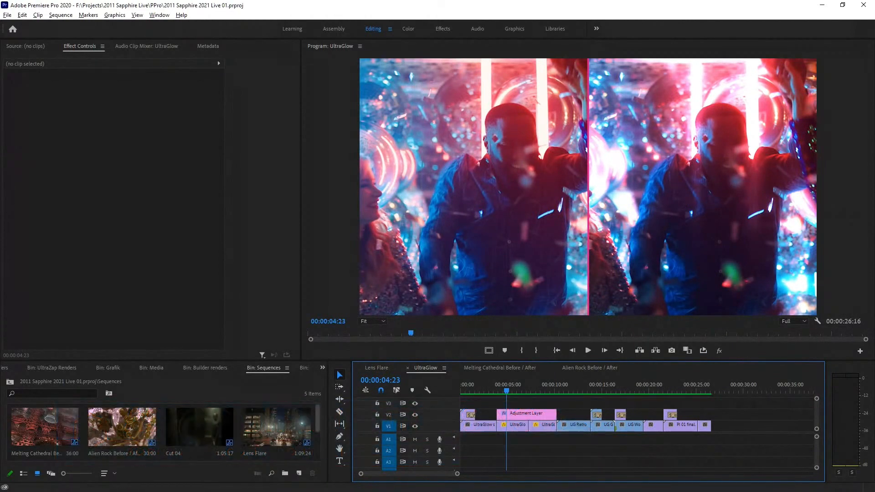
scroll(161, 431, "down", 2)
scroll(162, 431, "up", 2)
left_click(4, 368)
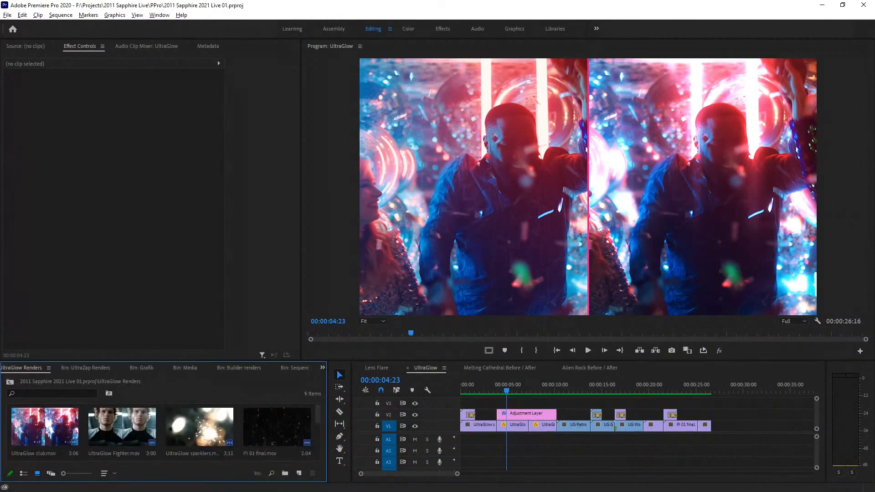
Return to After Effects, open the UltraGlow Club dance 1 composition, show its footage layer's S_UltraGlow settings and play a preview.
key("alt+Tab")
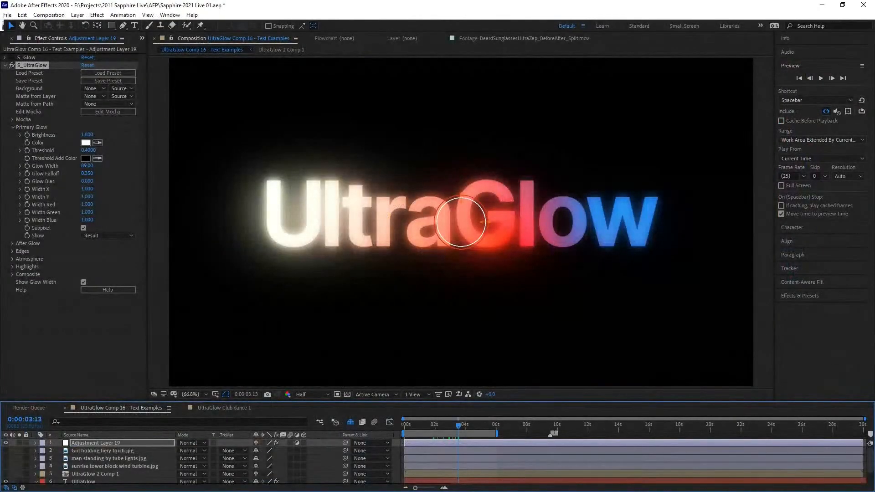
left_click(224, 408)
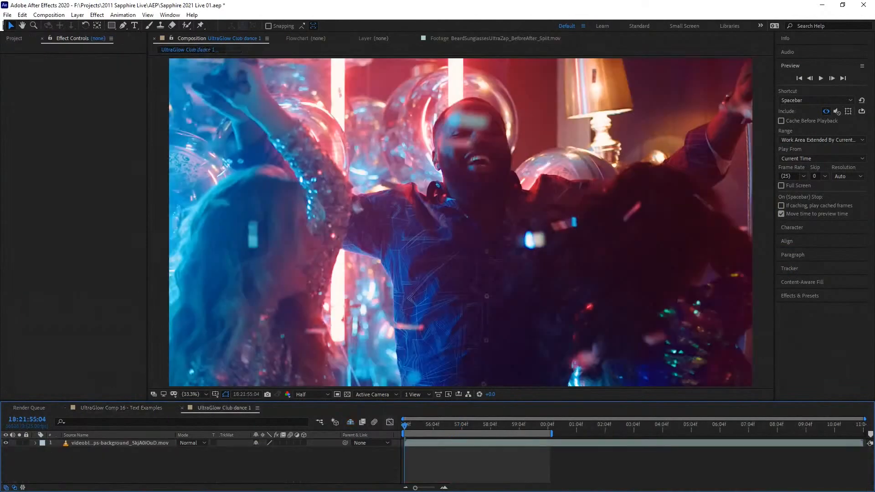
left_click(119, 443)
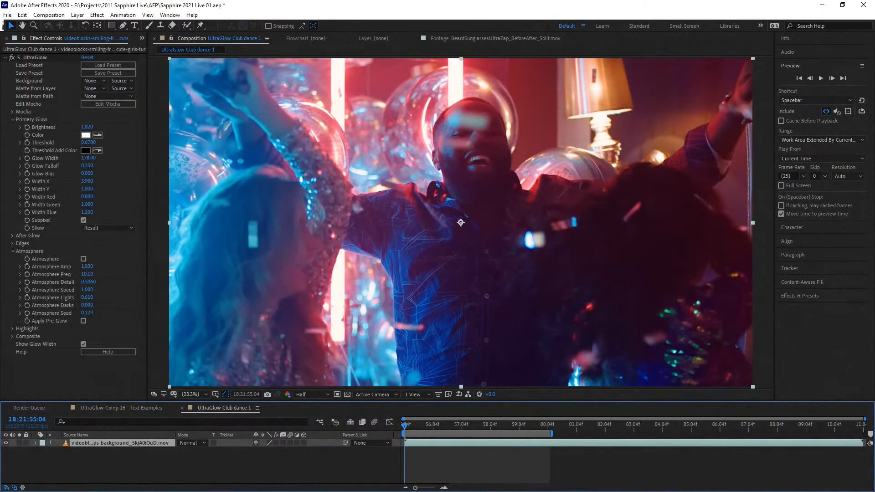
key("space")
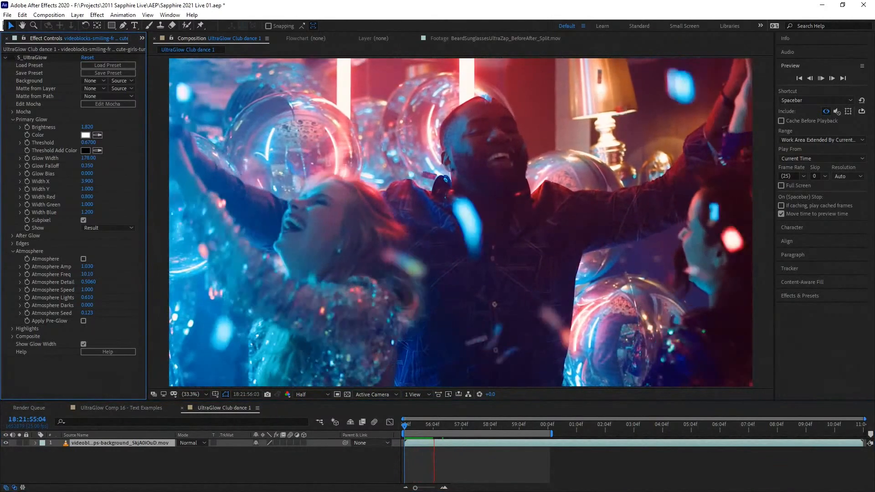
Stop the preview, reset S_UltraGlow on the club footage to its defaults and open its preset browser.
key("space")
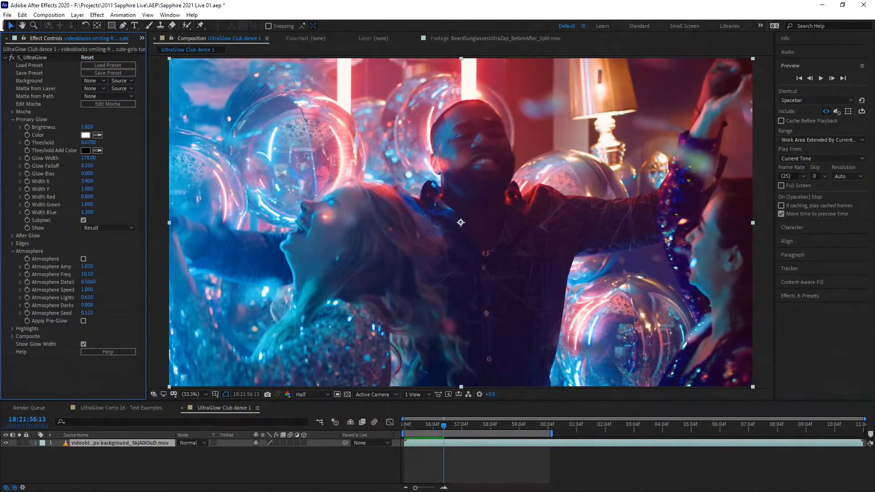
left_click(87, 58)
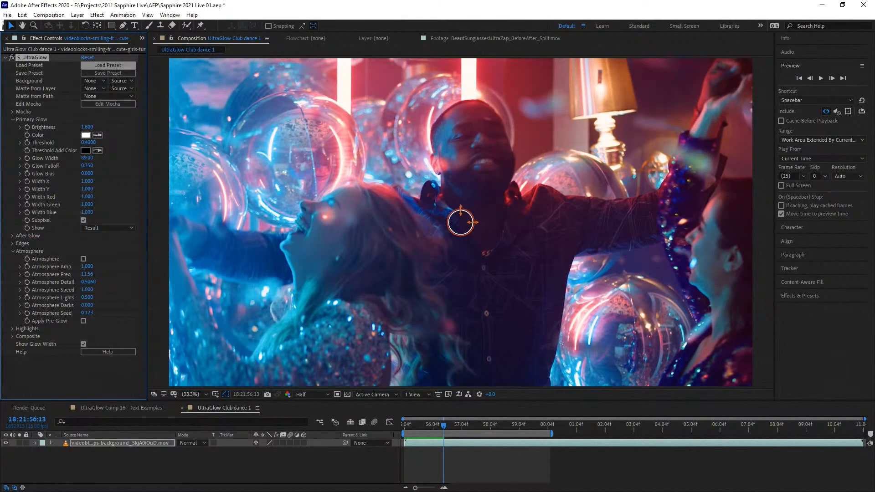
left_click(108, 65)
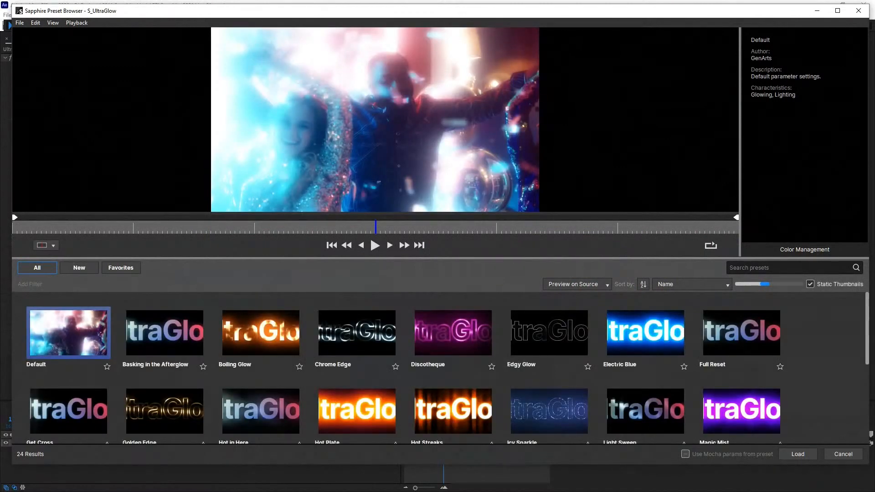
Preview presets on the footage, including Basking in the Afterglow, Get Cross, Hot Plate, Hot in Here, Discotheque, Electric Blue, Magic Mist and Light Sweep.
left_click(164, 333)
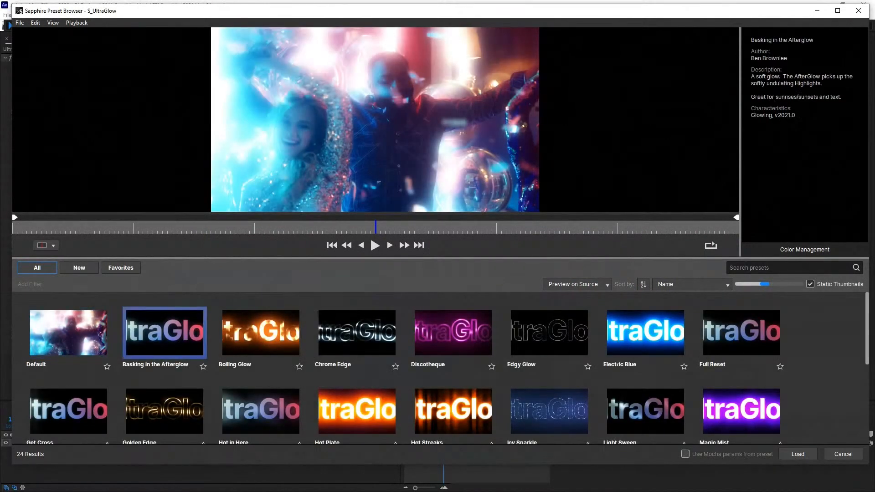
left_click(68, 411)
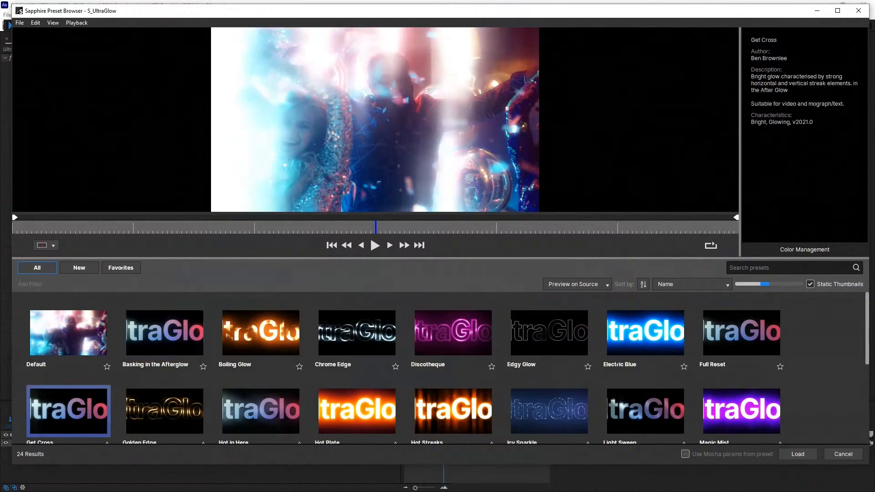
left_click(357, 412)
left_click(260, 411)
left_click(453, 333)
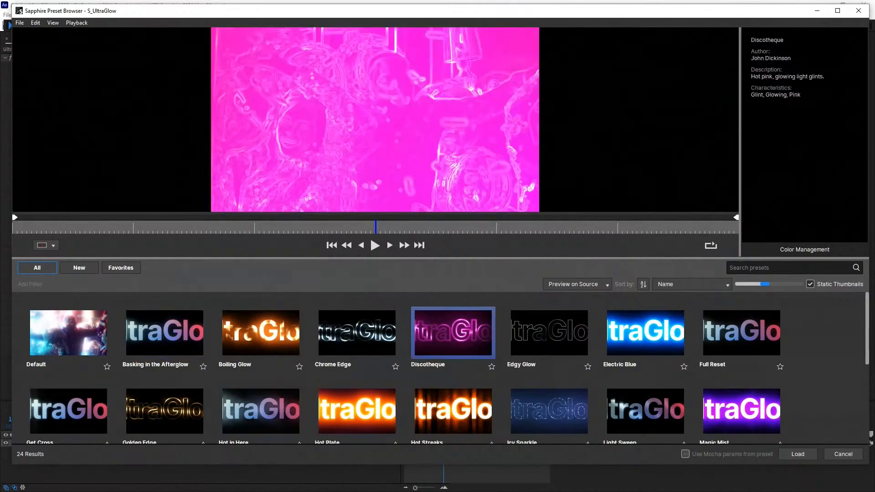
left_click(645, 332)
left_click(741, 333)
left_click(741, 411)
left_click(645, 411)
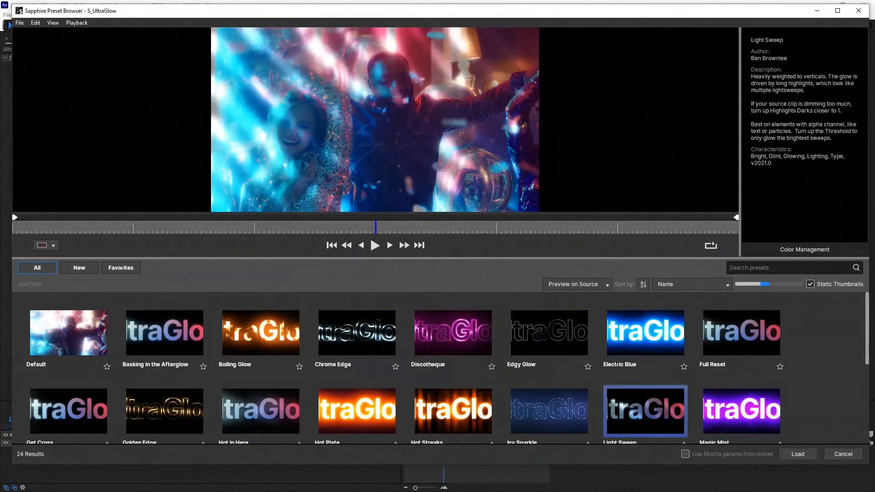
Compare the Optical Streaks, Peasouper, Smoky Gym and Soft Mister presets, and load Panther onto the club footage.
scroll(440, 368, "down", 3)
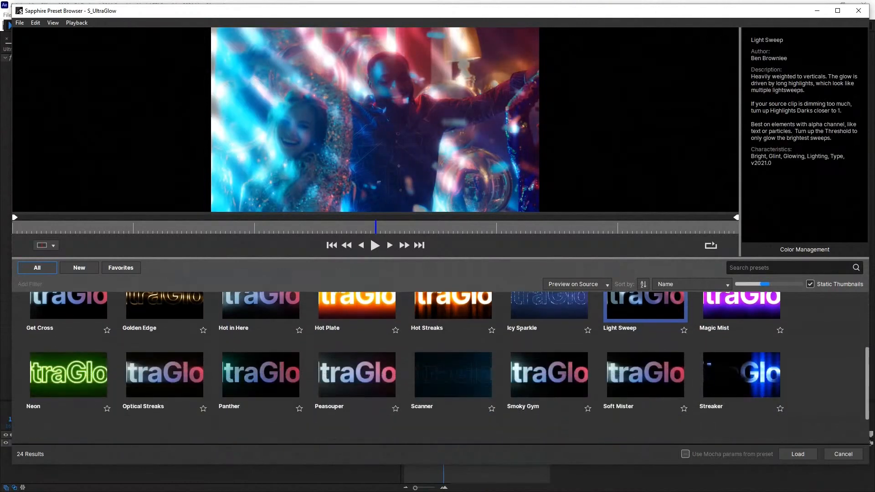
left_click(260, 373)
left_click(164, 374)
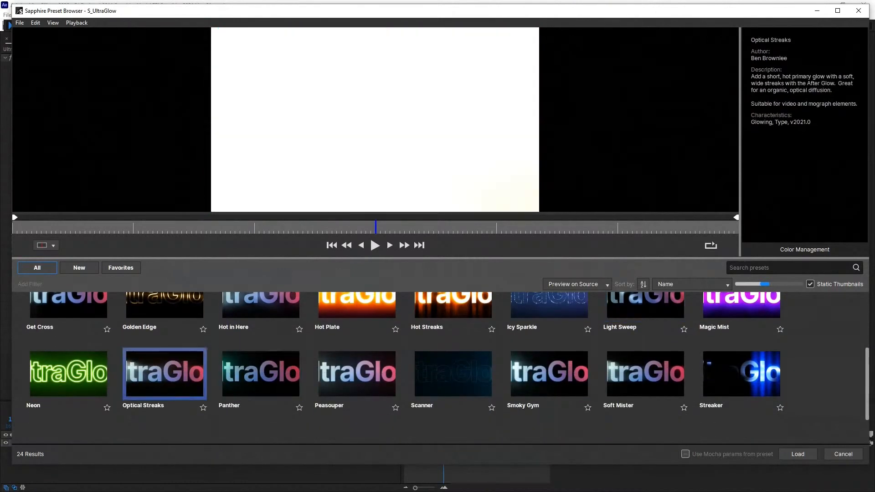
left_click(357, 373)
left_click(261, 374)
left_click(550, 374)
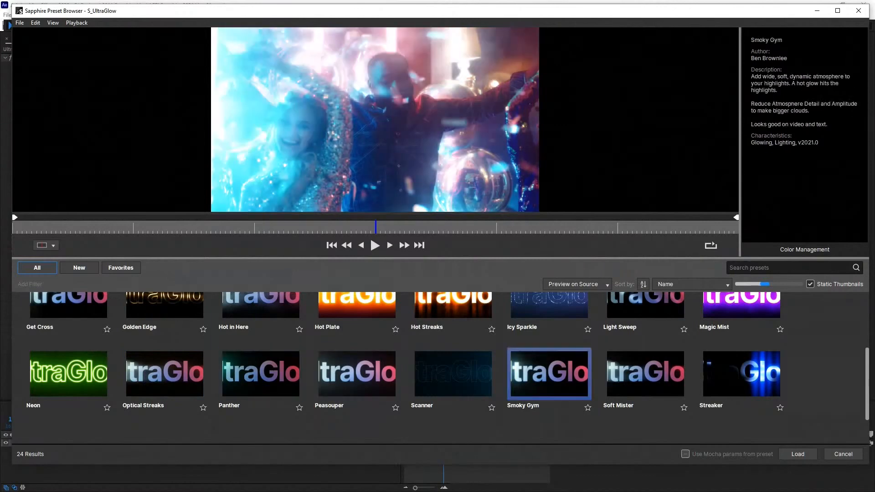
left_click(645, 374)
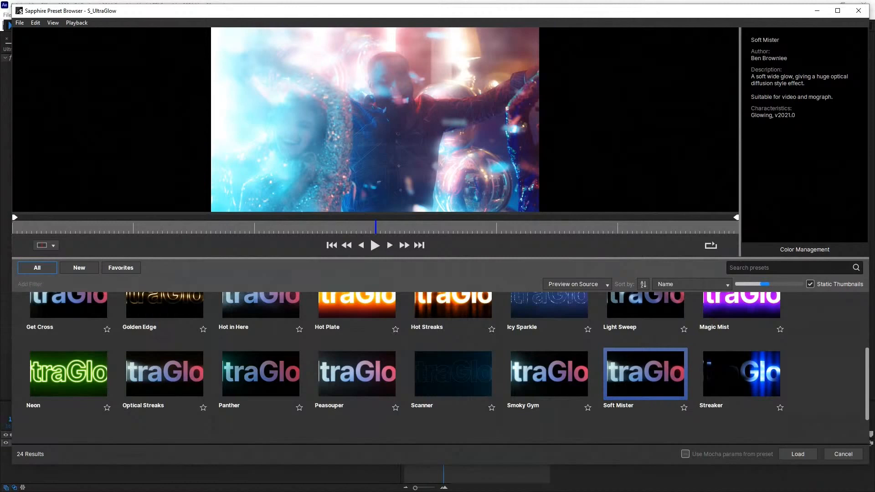
left_click(357, 374)
left_click(261, 374)
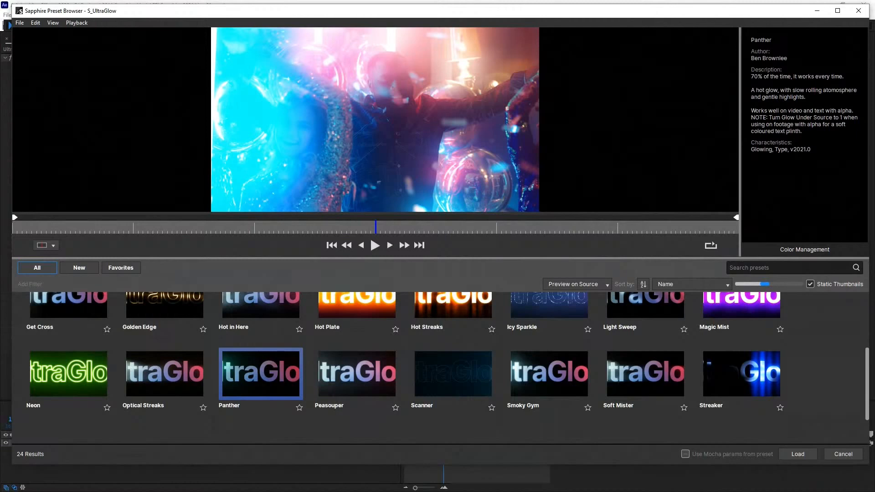
key("Return")
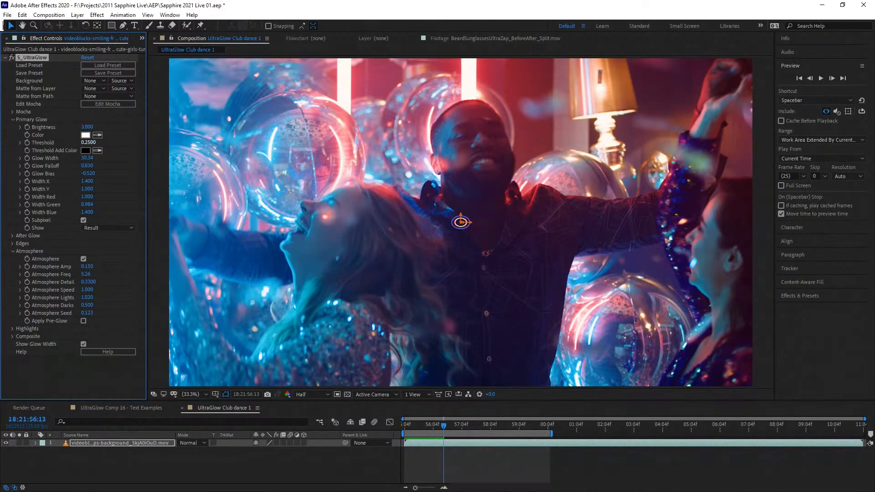
Set the Primary Glow Threshold to 0.6 and toggle the footage layer's effects.
left_click_drag(88, 143, 73, 143)
left_click_drag(89, 143, 88, 142)
left_click(277, 444)
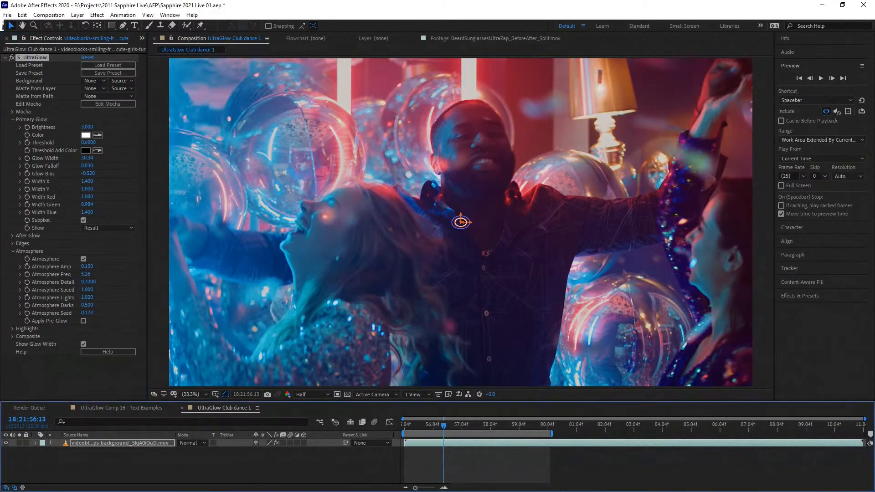
Set Atmosphere Darks to 1 and try the Primary Glow Threshold at 0.69.
left_click(87, 306)
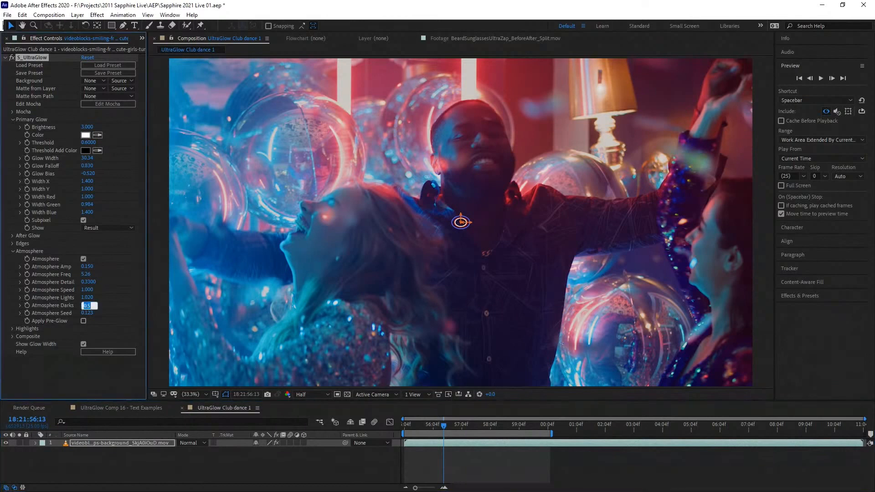
type("1")
key("Return")
left_click(88, 143)
type("0.69")
key("Return")
left_click_drag(89, 143, 105, 127)
Delete S_UltraGlow from the club footage layer and apply a fresh copy of the effect.
key("Delete")
left_click(97, 15)
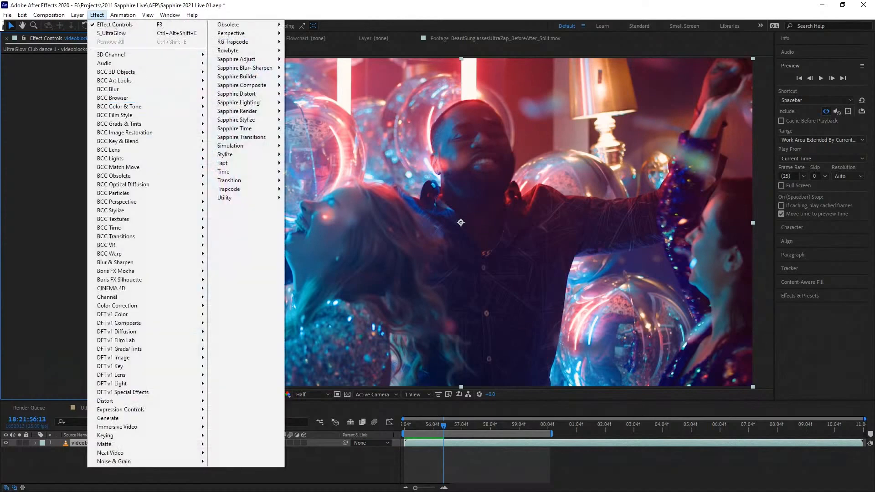
left_click(114, 33)
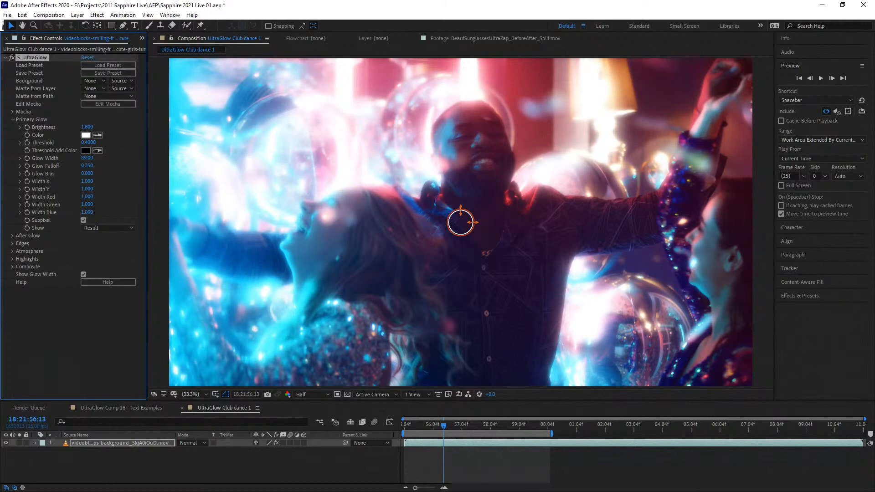
Browse the S_UltraGlow presets past Panther and load Optical Streaks onto the club footage.
left_click(107, 65)
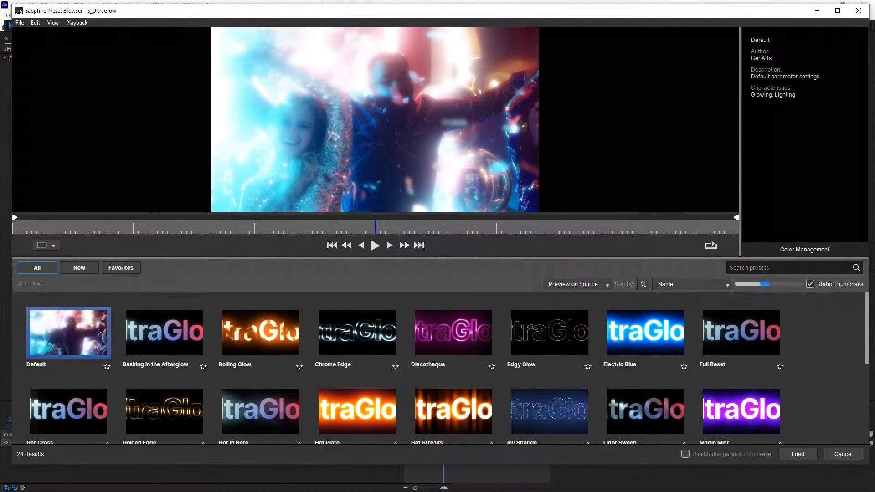
scroll(404, 357, "down", 3)
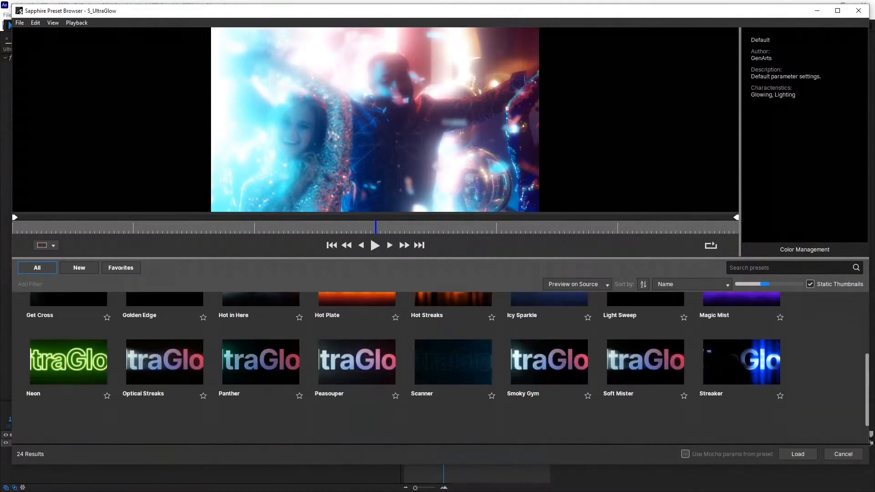
left_click(260, 372)
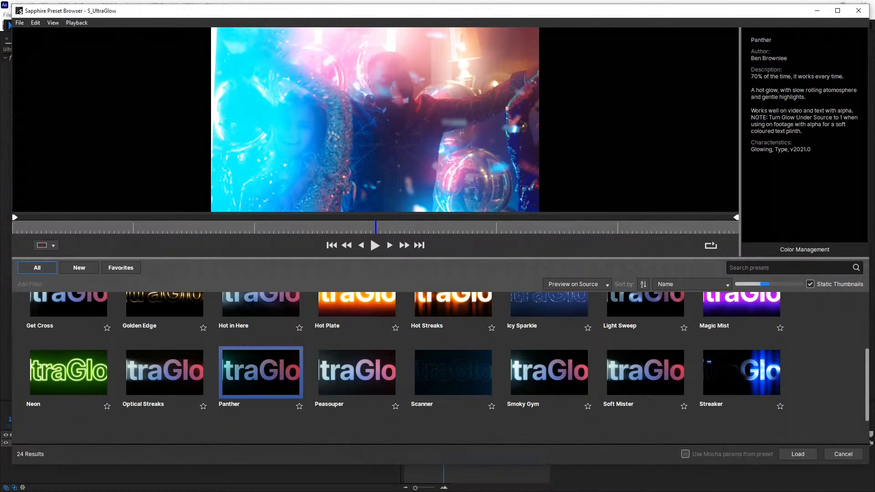
left_click(164, 373)
key("Return")
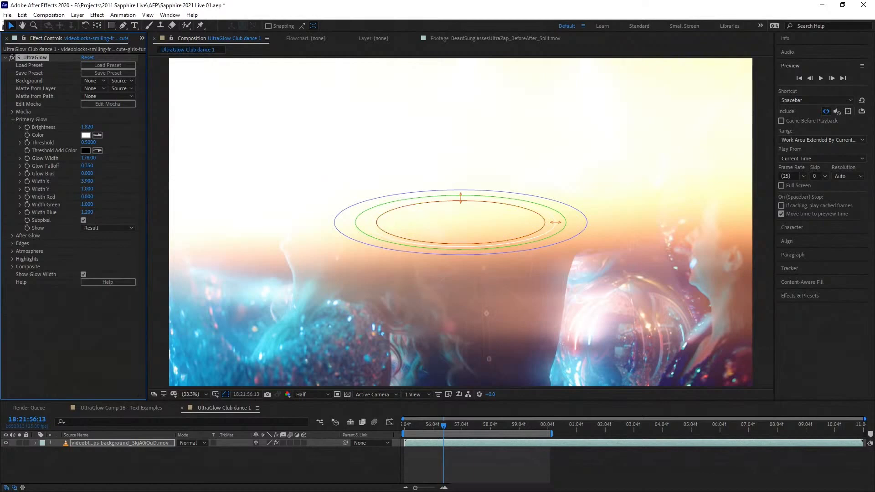
Set the Primary Glow Brightness to 1.36 and Threshold to 0.57, previewing the footage before and after.
key("space")
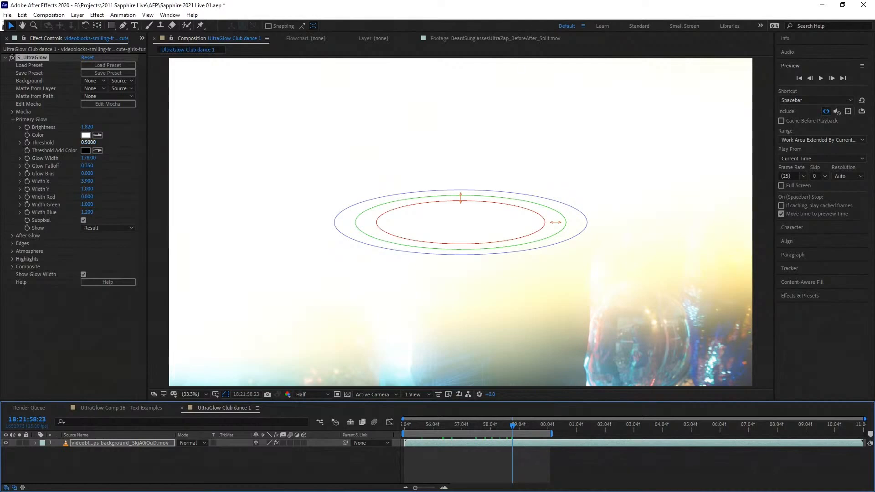
left_click_drag(89, 143, 64, 128)
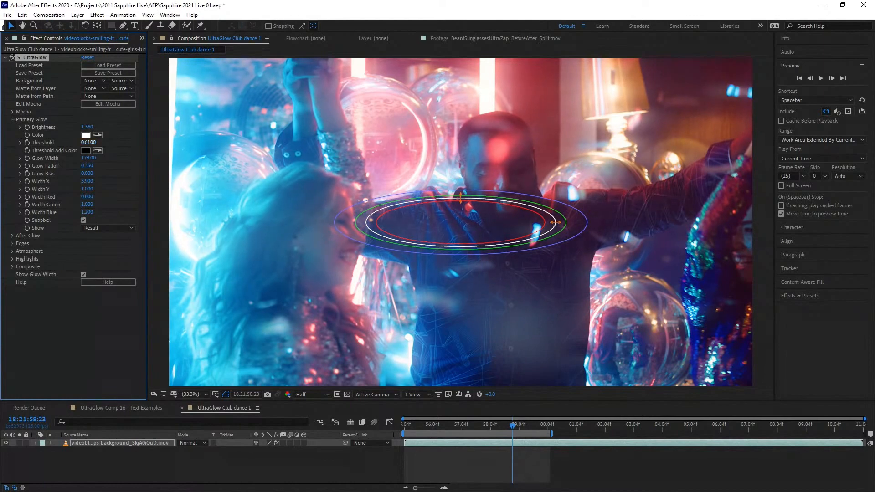
left_click_drag(89, 143, 82, 143)
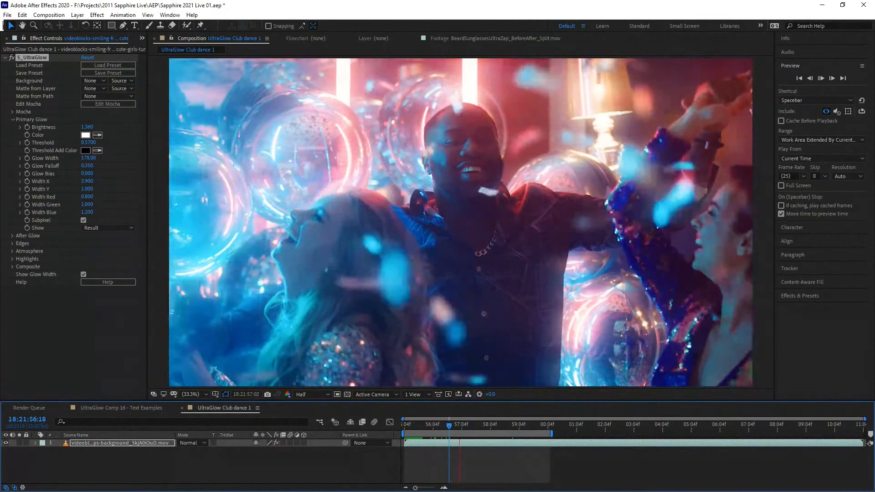
key("space")
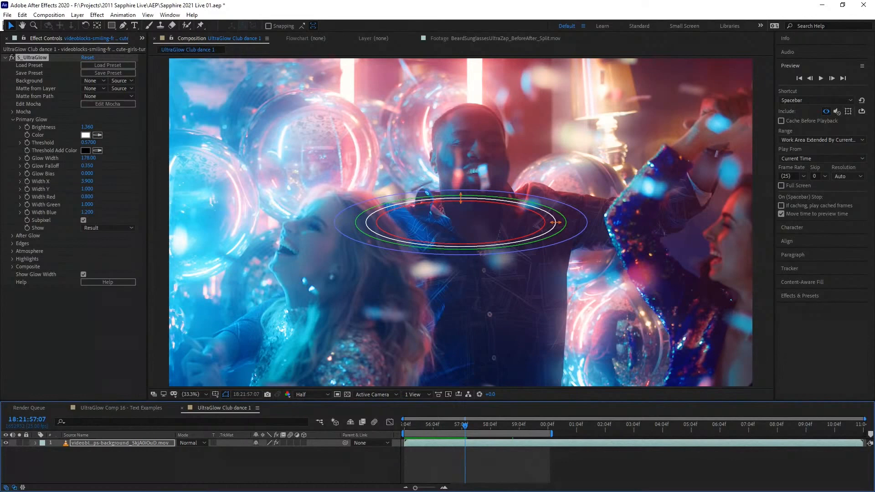
Try a cyan Primary Glow color and settle on pale pink FFC5F1.
left_click(13, 119)
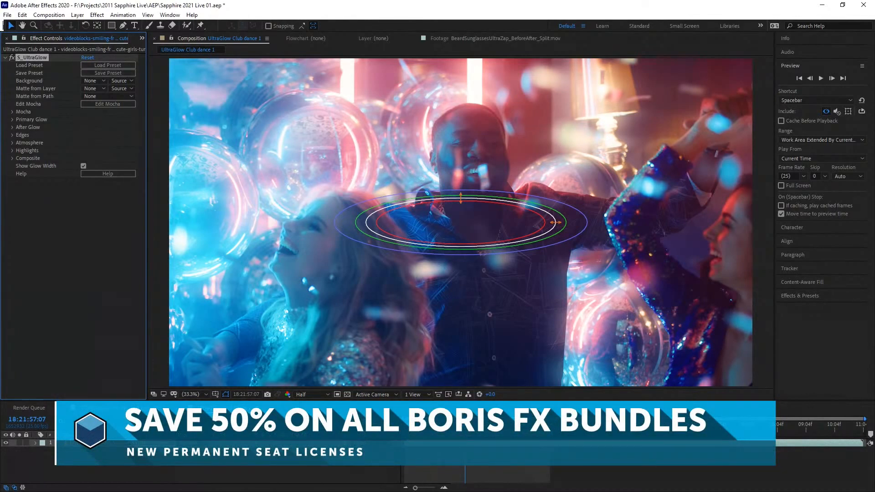
left_click(13, 119)
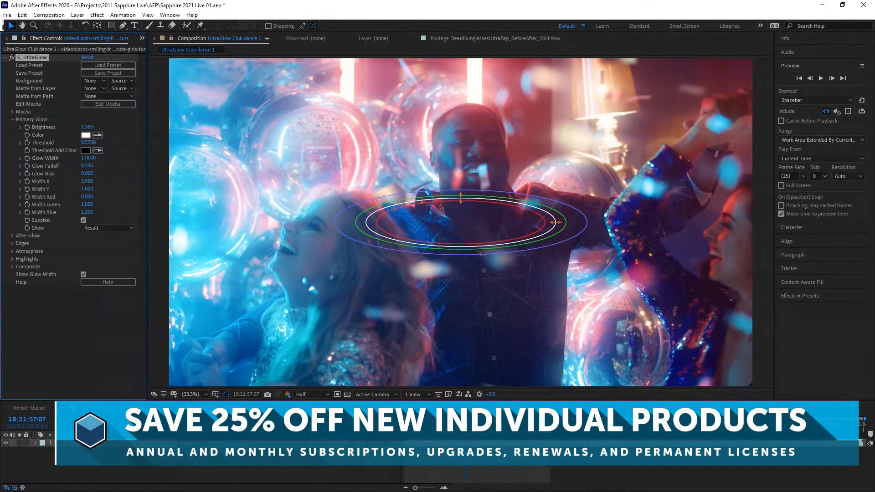
left_click(85, 135)
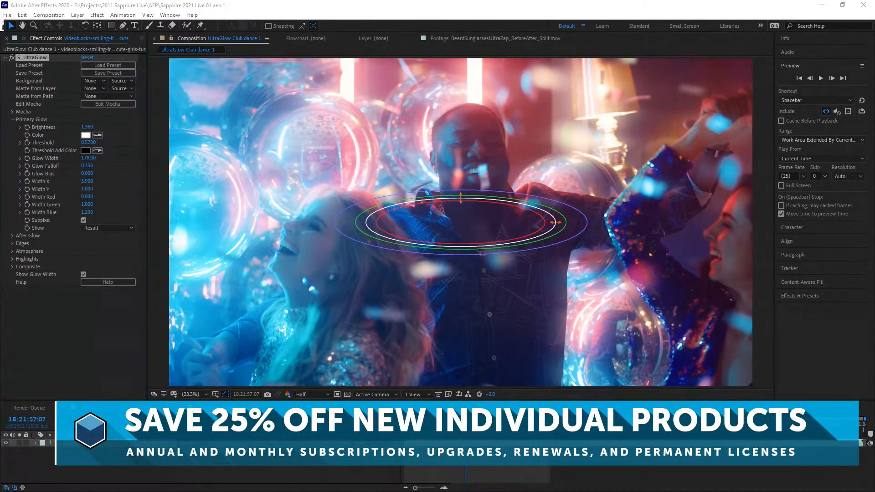
left_click_drag(92, 7, 206, 188)
left_click(181, 226)
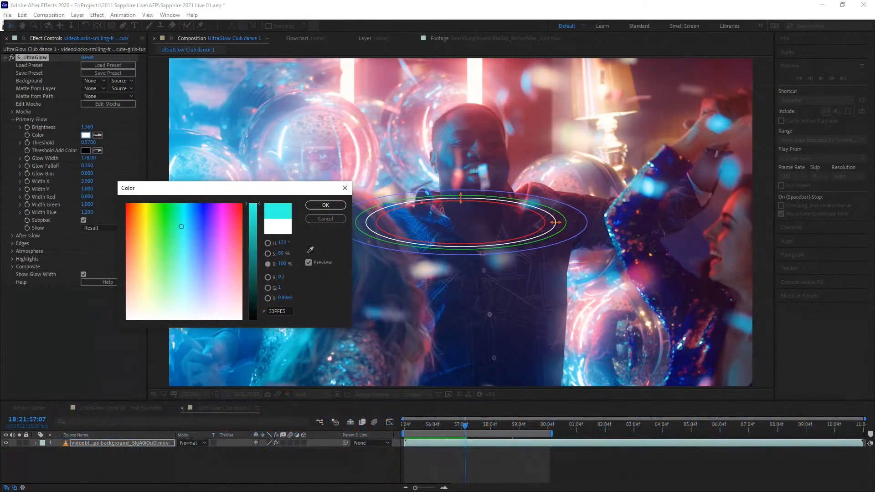
mouse_move(181, 227)
left_mouse_down()
mouse_move(220, 219)
mouse_move(212, 286)
mouse_move(227, 293)
left_mouse_up()
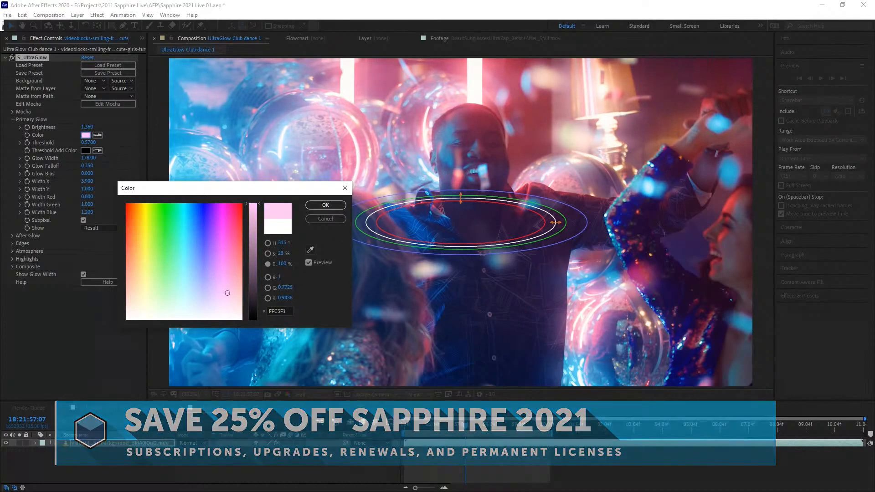
left_click(326, 205)
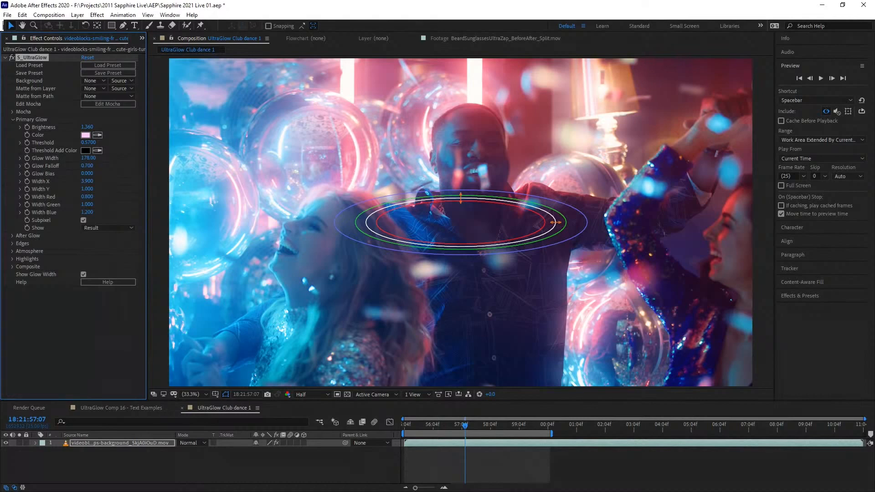
Set the Primary Glow's Glow Falloff to 0.31 and Glow Bias to 0.13, and collapse the Primary Glow parameters.
mouse_move(86, 165)
left_mouse_down()
mouse_move(74, 166)
mouse_move(83, 165)
left_mouse_up()
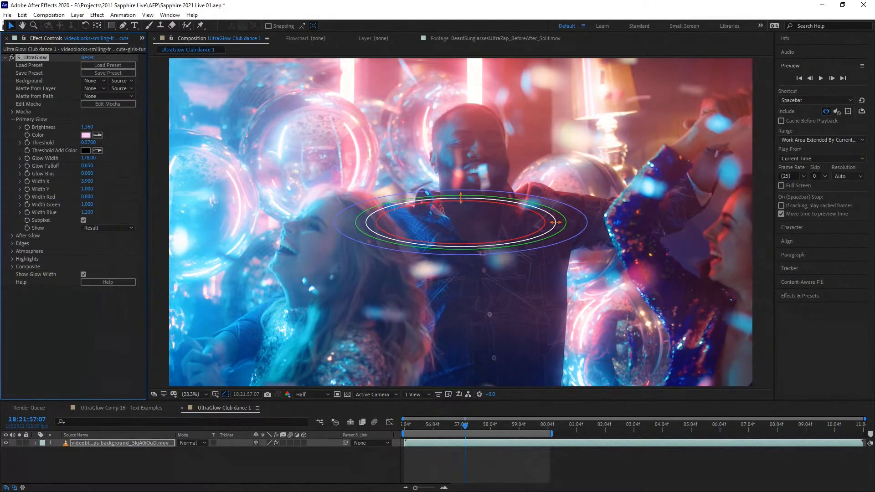
mouse_move(82, 166)
left_mouse_down()
mouse_move(71, 165)
mouse_move(81, 165)
left_mouse_up()
left_click_drag(86, 174, 92, 174)
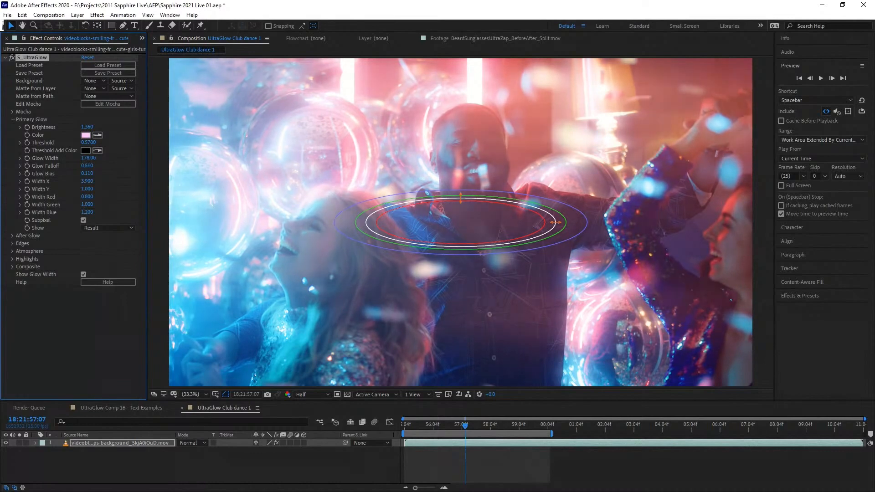
mouse_move(87, 166)
left_mouse_down()
mouse_move(70, 166)
mouse_move(88, 173)
left_mouse_up()
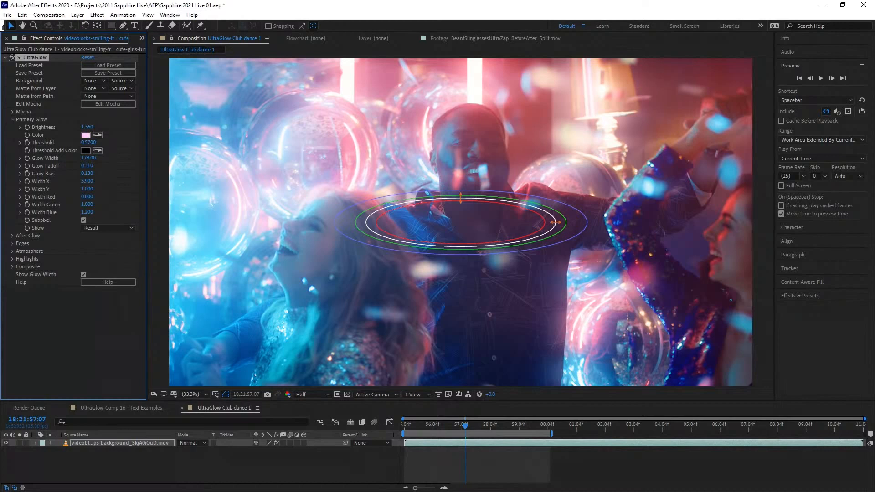
left_click(12, 119)
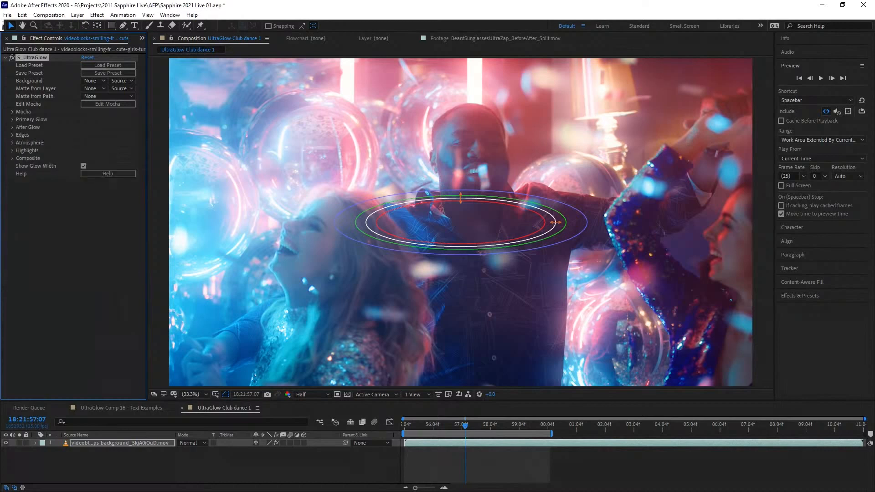
Expand the After Glow parameters and set the After Glow Width to 0.
left_click(13, 127)
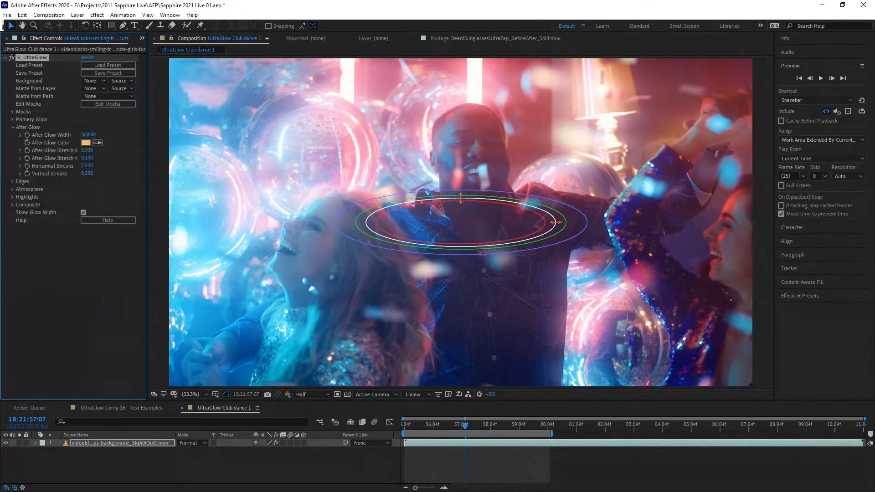
left_click(88, 135)
type("0")
key("Return")
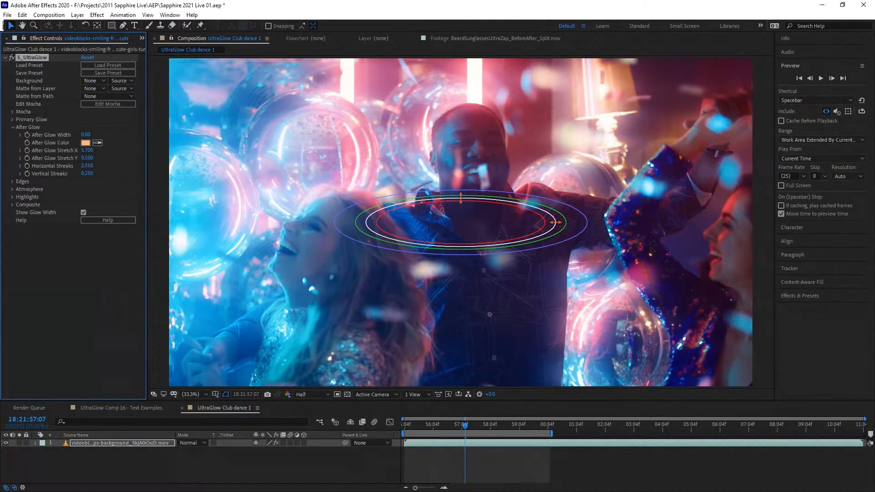
Set the Primary Glow's Glow Falloff to 0.61 and Glow Bias to 0.2, and play the footage briefly.
left_click(12, 120)
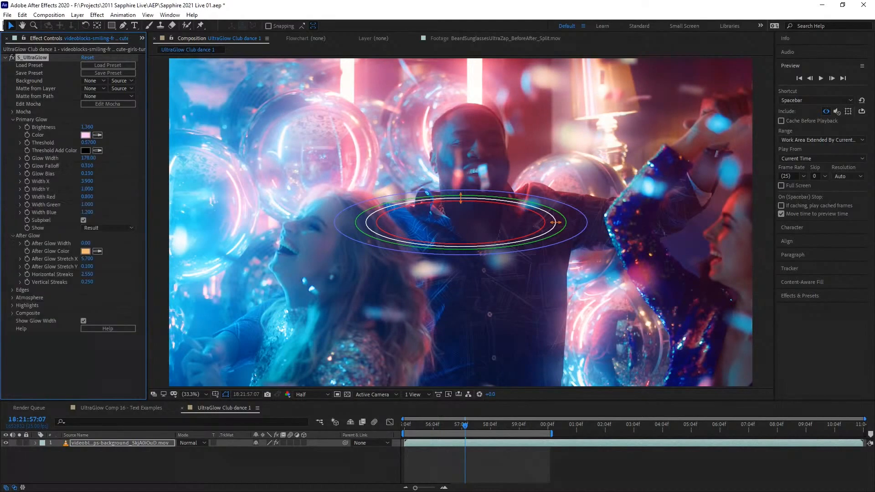
left_click_drag(87, 166, 92, 166)
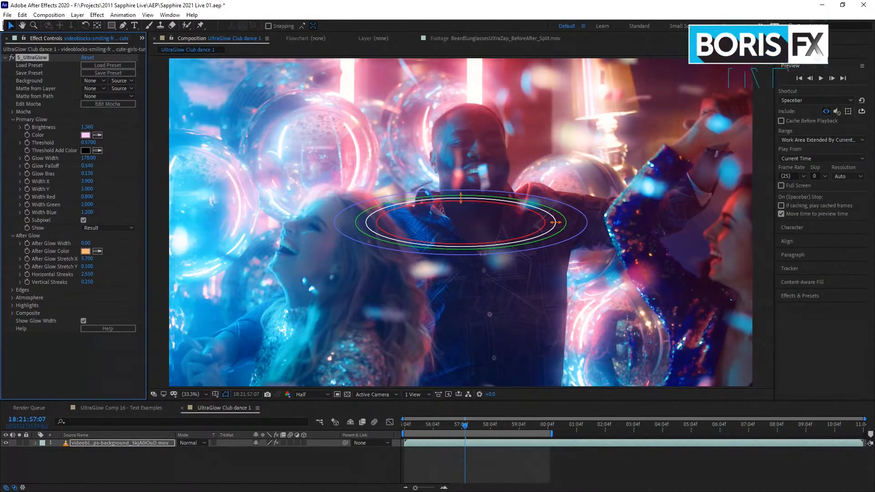
left_click_drag(87, 166, 98, 166)
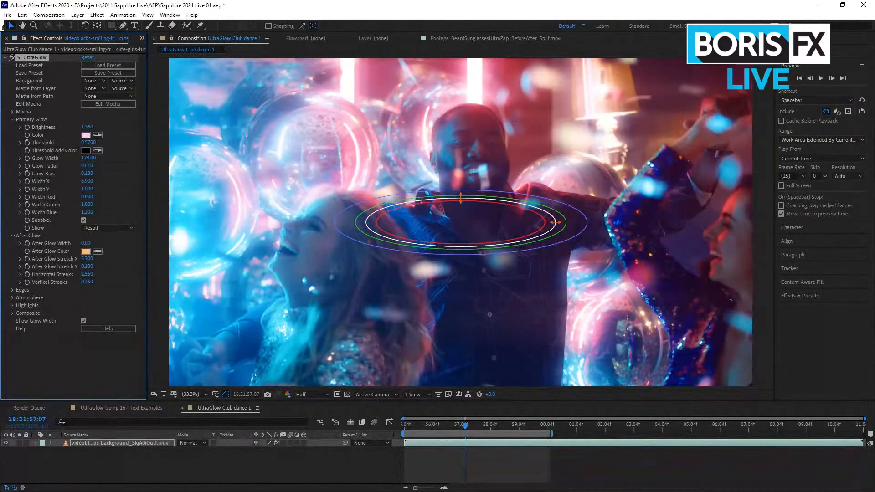
left_click_drag(87, 173, 86, 174)
left_click(13, 119)
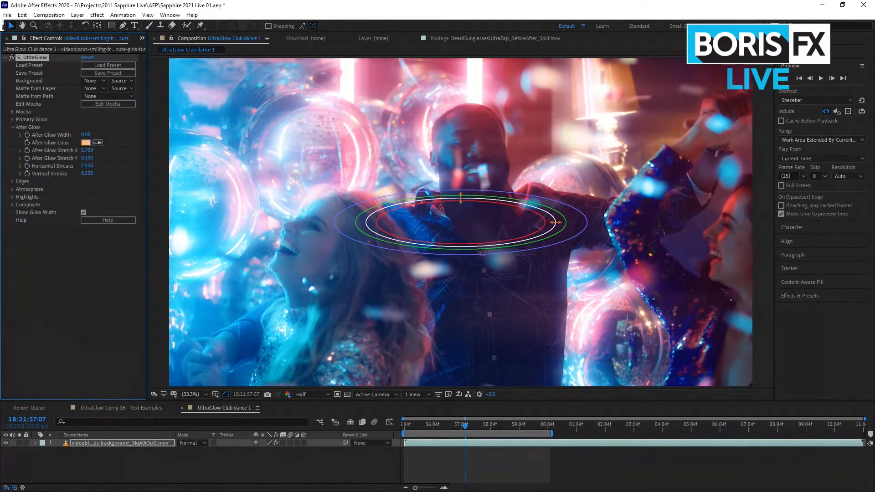
key("space")
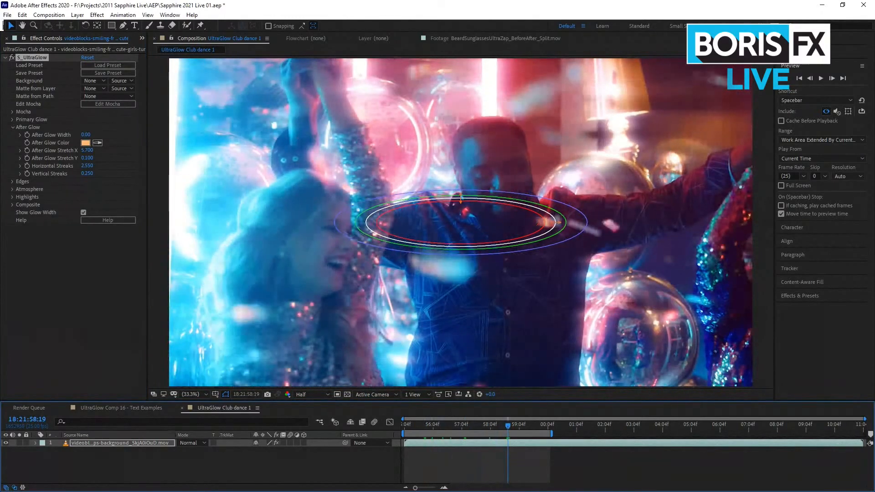
Set both After Glow Stretch X and After Glow Stretch Y to 1.
left_click(86, 151)
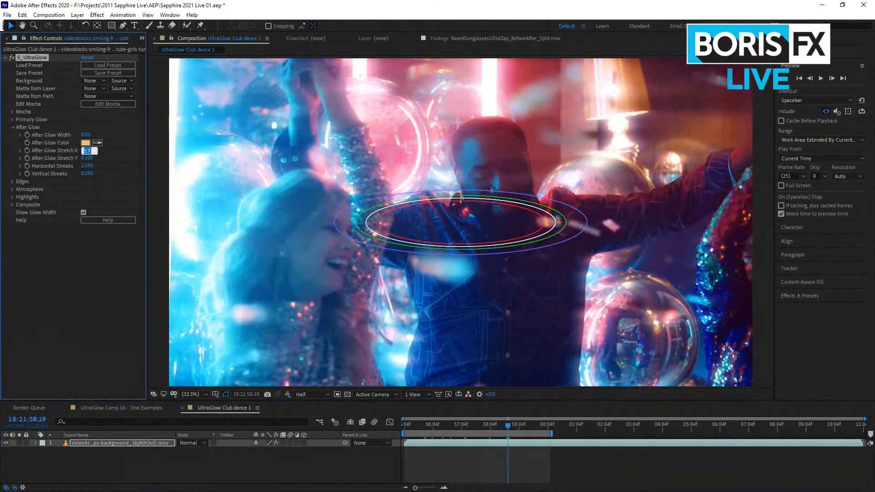
type("1")
key("Tab")
type("1")
key("Return")
Set the Primary Glow's Width X to 1.
left_click(12, 120)
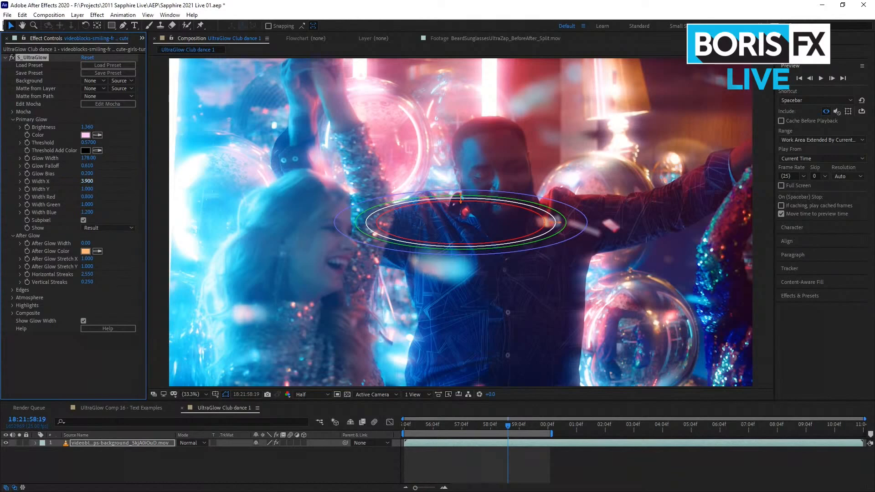
left_click(87, 182)
type("1")
key("Return")
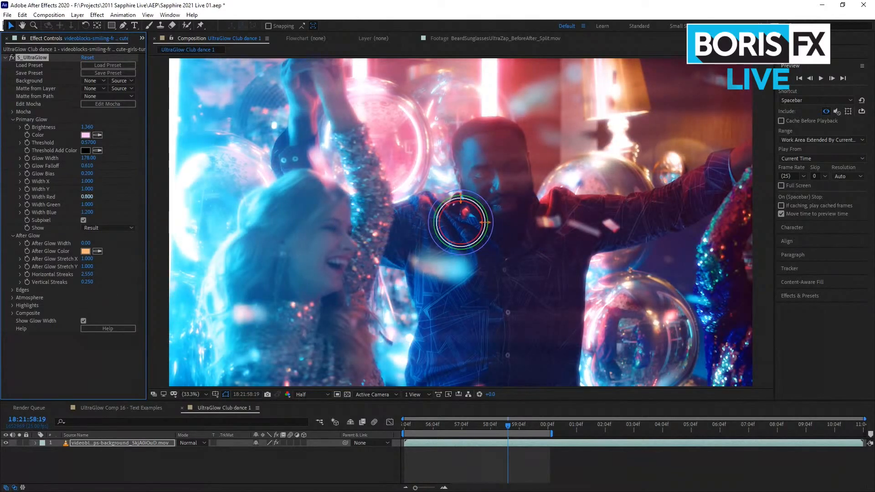
Set Width Red, Width Green, Width Blue and After Glow Width to 1, and collapse the Primary Glow parameters.
left_click(87, 197)
type("1")
key("Tab")
type("1")
key("Tab")
type("1")
key("Tab")
type("1")
key("Return")
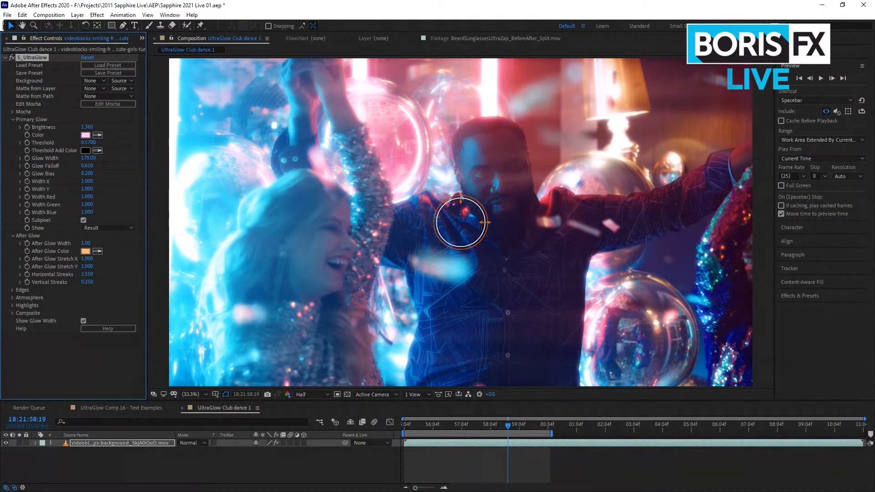
left_click(13, 120)
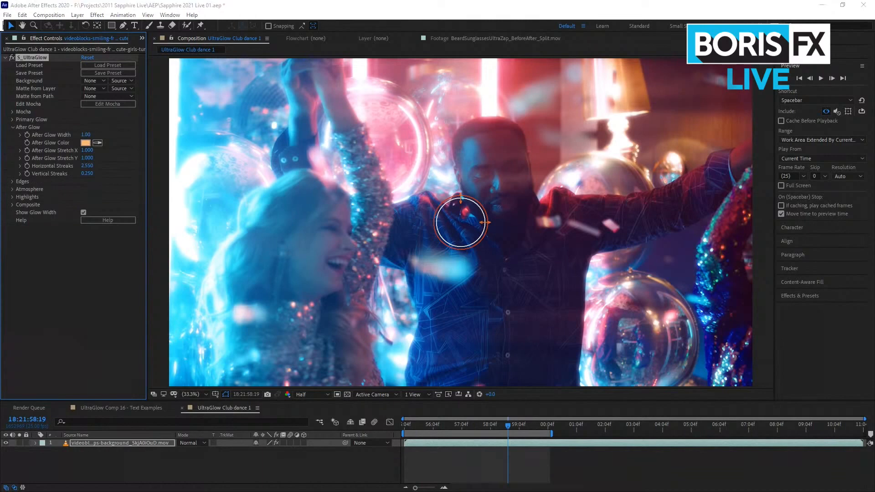
Set the After Glow Color to white and the After Glow Width to 379, previewing the footage.
left_click(86, 143)
left_click(127, 318)
key("Return")
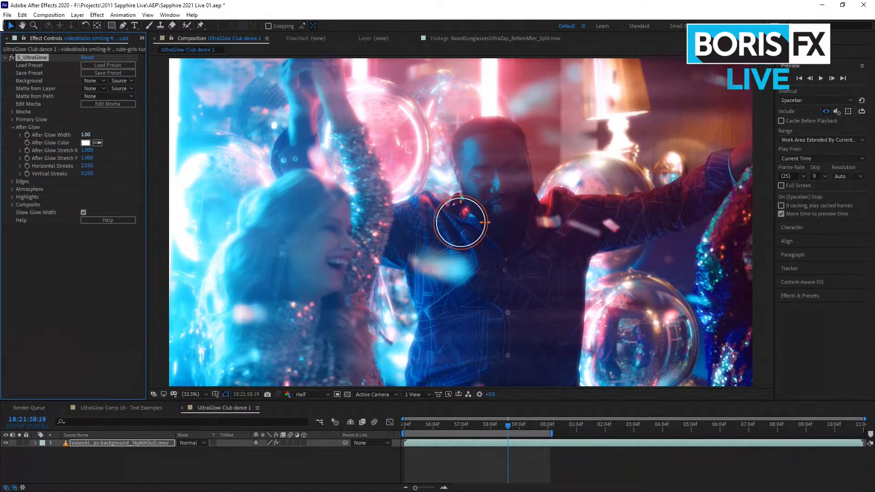
left_click_drag(93, 135, 125, 135)
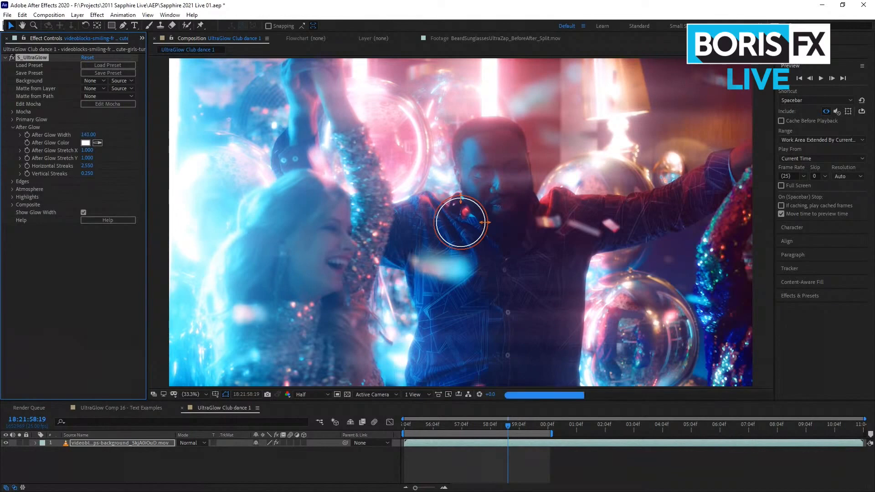
mouse_move(87, 135)
left_mouse_down()
mouse_move(123, 135)
mouse_move(87, 135)
left_mouse_up()
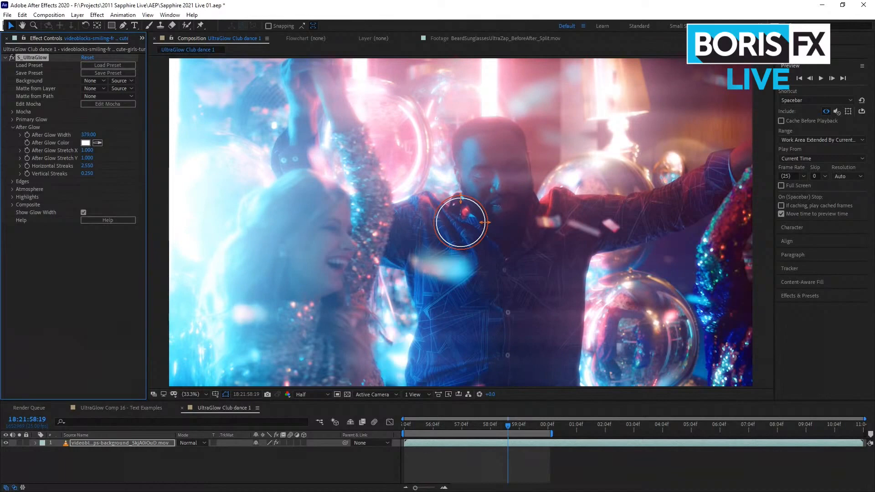
key("space")
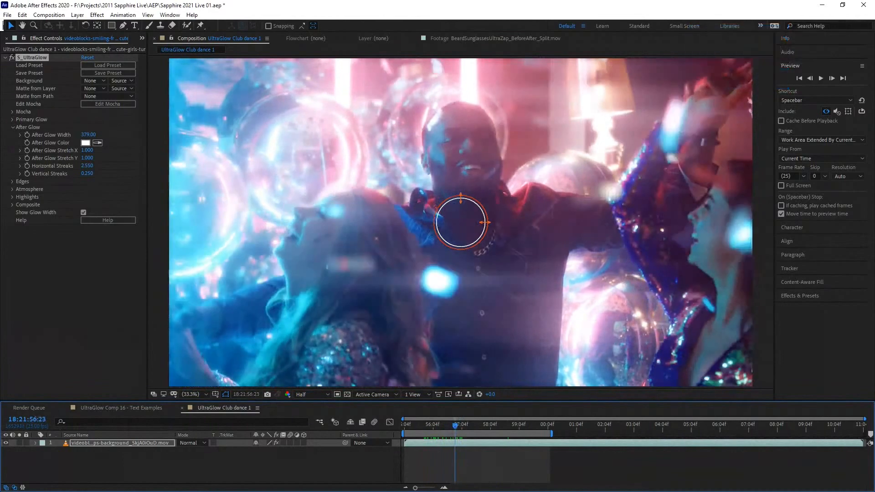
Set the After Glow's Horizontal Streaks and Vertical Streaks to 0.
left_click(87, 165)
type("0")
key("Return")
left_click(86, 173)
type("000")
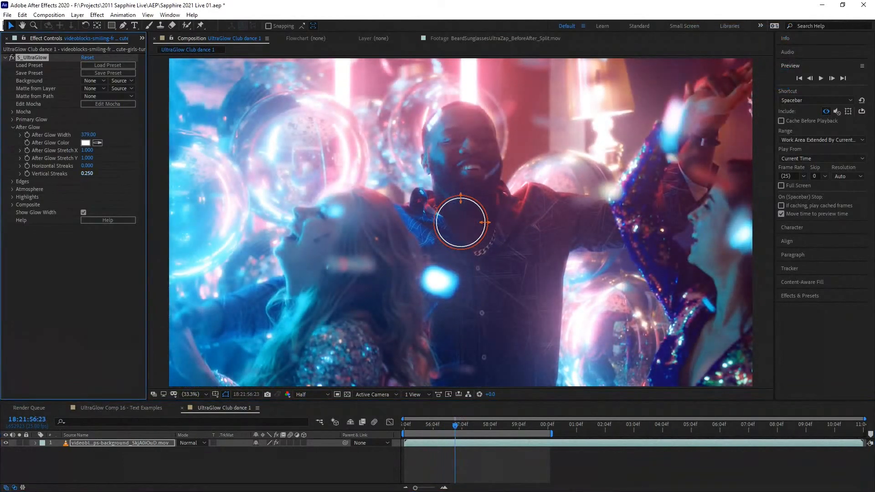
key("Return")
Set After Glow Stretch X and After Glow Stretch Y to 0.
left_click(87, 150)
type("0")
key("Return")
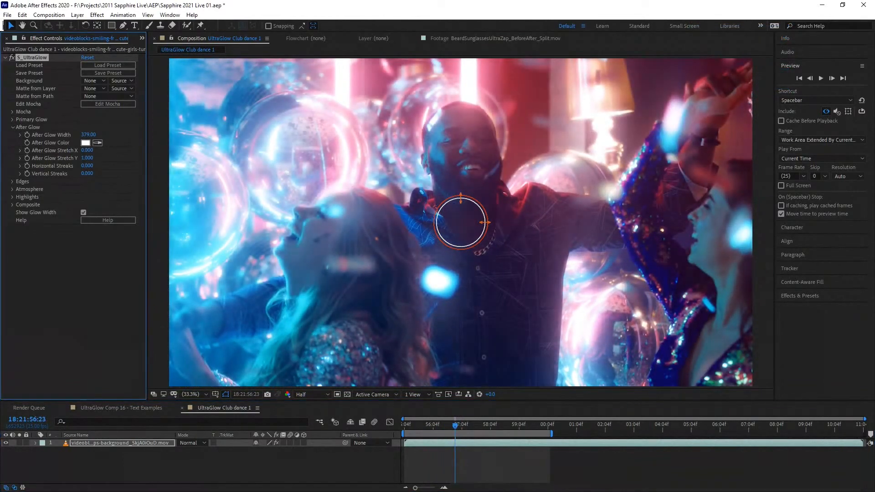
left_click(87, 158)
left_click_drag(86, 158, 41, 159)
Set the After Glow Width to 401 and try different After Glow Stretch X values, settling on 0.9.
mouse_move(88, 135)
left_mouse_down()
mouse_move(34, 135)
mouse_move(100, 135)
mouse_move(93, 135)
left_mouse_up()
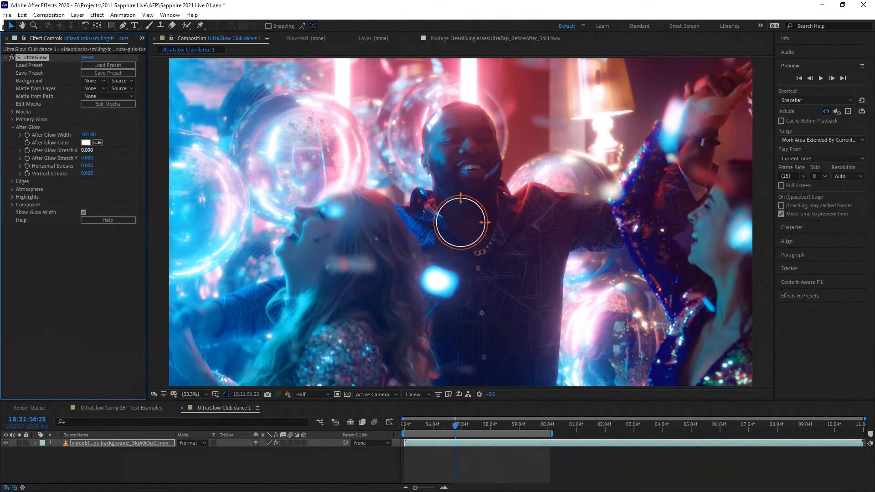
mouse_move(86, 150)
left_mouse_down()
mouse_move(98, 150)
mouse_move(84, 150)
left_mouse_up()
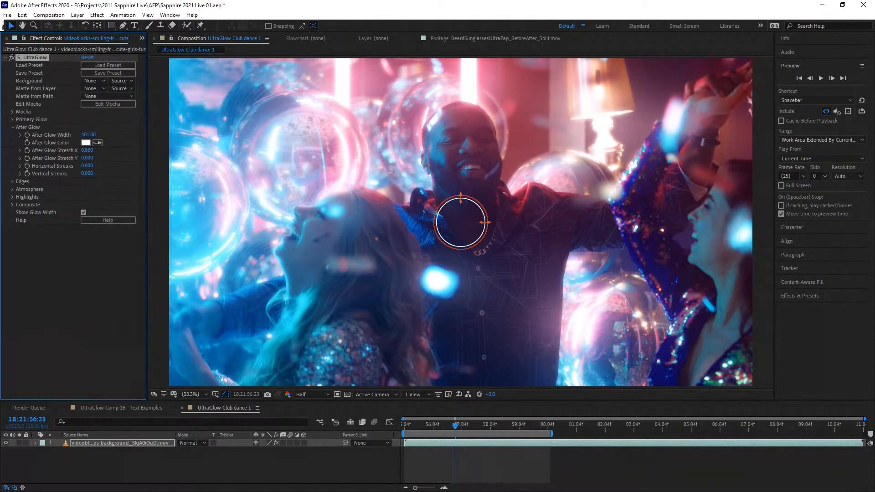
left_click_drag(87, 150, 82, 150)
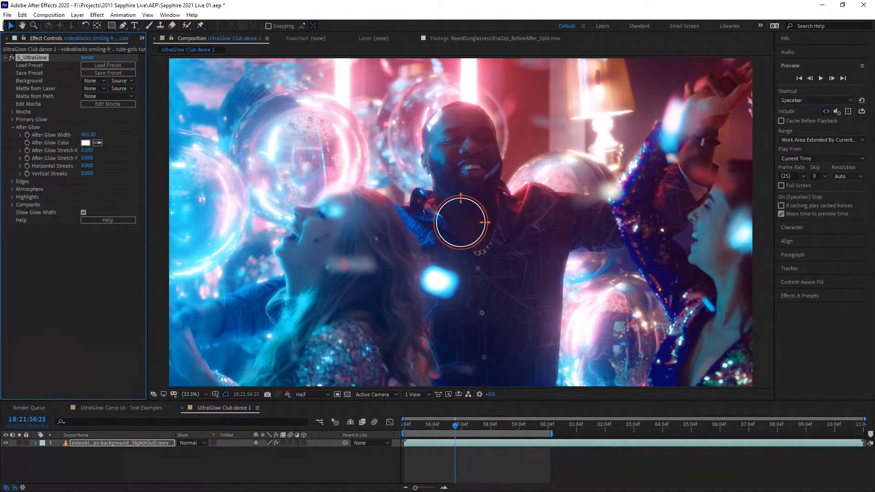
left_click_drag(88, 150, 90, 150)
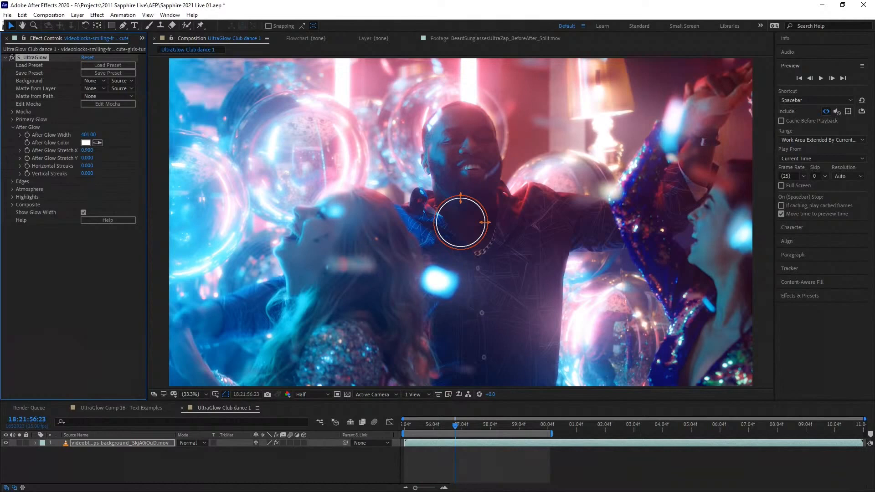
Set Horizontal Streaks to 1.15, preview the club footage from an earlier frame, and collapse the After Glow parameters.
left_click_drag(87, 165, 89, 165)
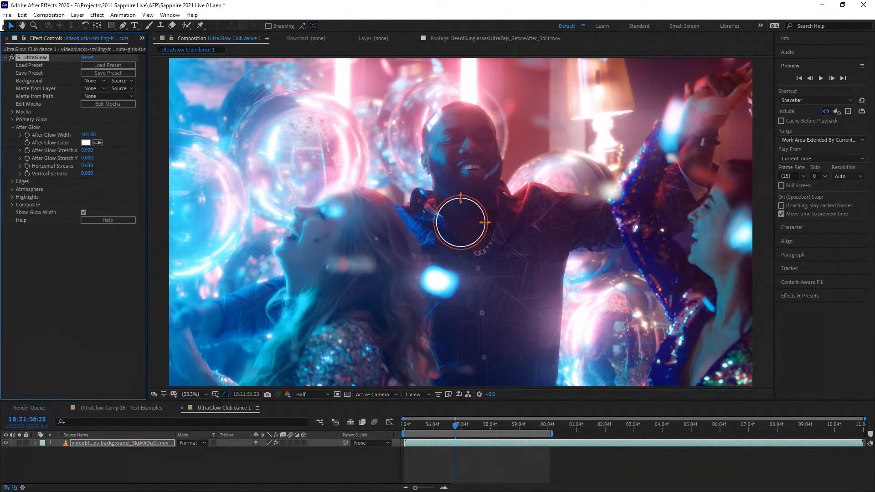
left_click_drag(87, 165, 92, 165)
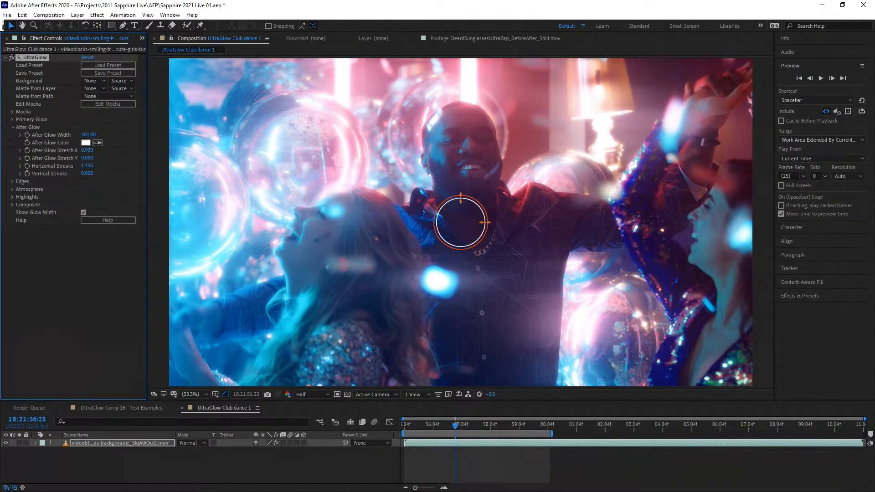
left_click_drag(455, 426, 445, 426)
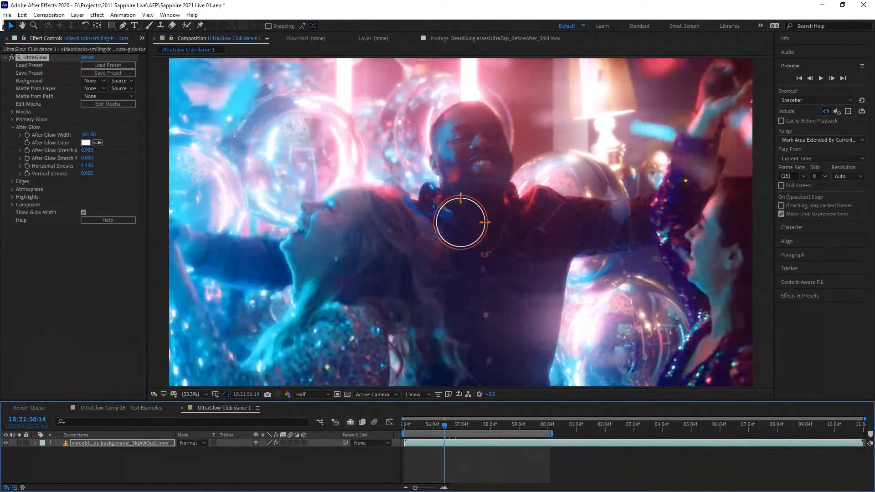
key("KP_0")
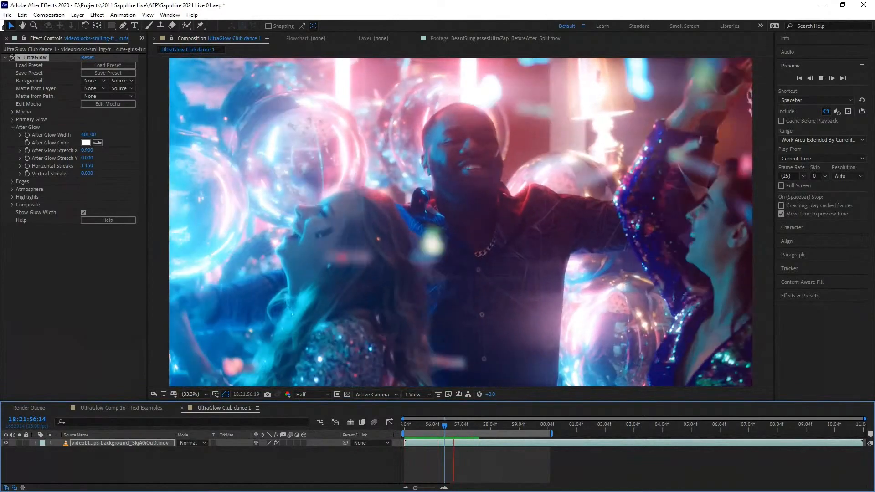
key("space")
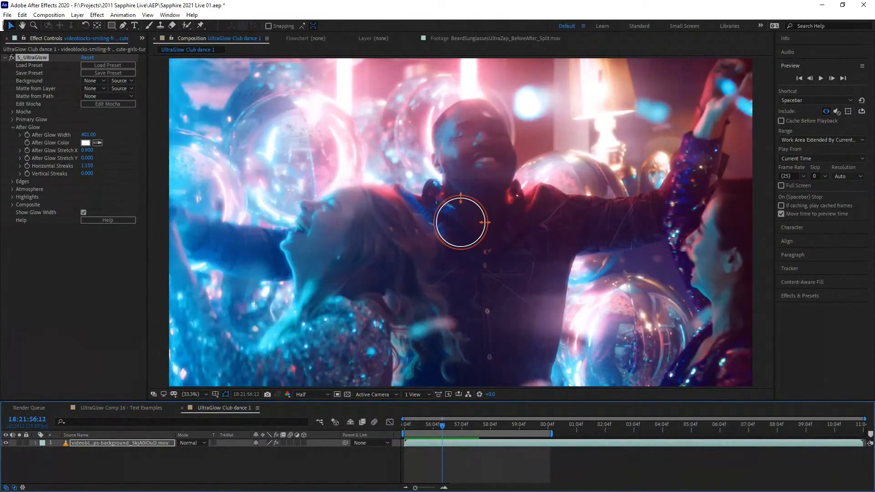
key("space")
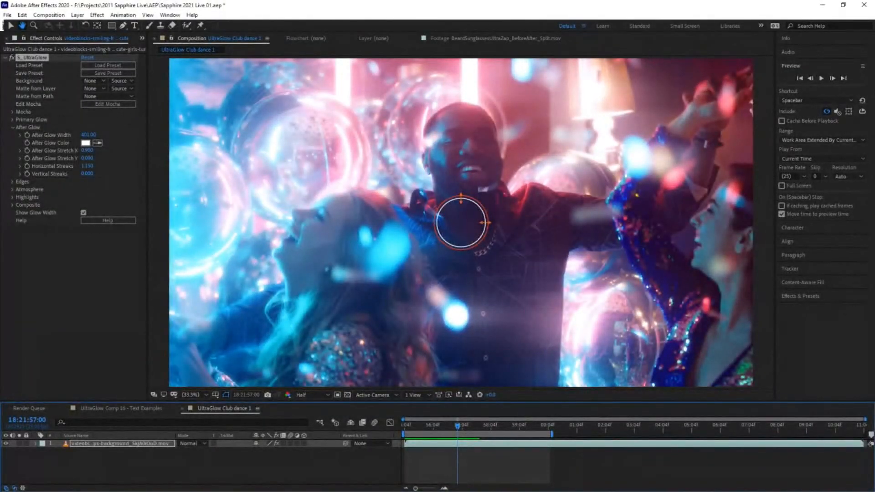
key("v")
left_click(12, 128)
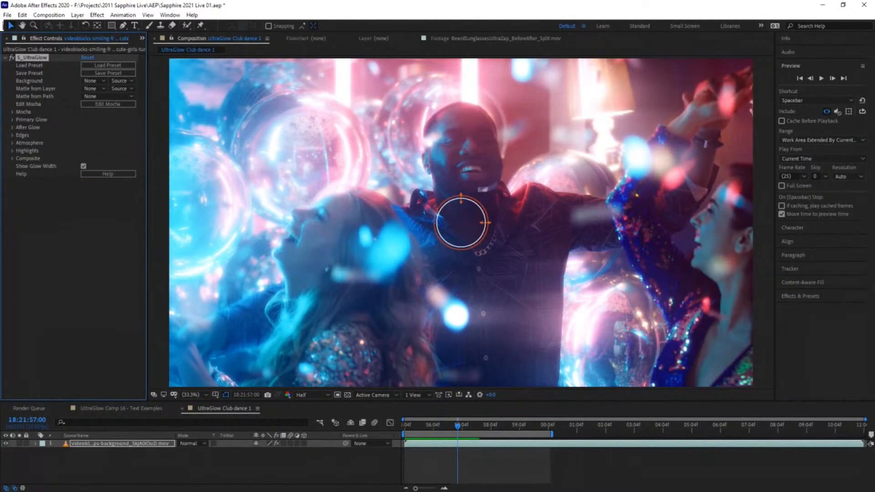
Enable Atmosphere and set Atmosphere Amp to 4.1, Atmosphere Freq to 0.86 and Atmosphere Detail to 0.096.
left_click(12, 143)
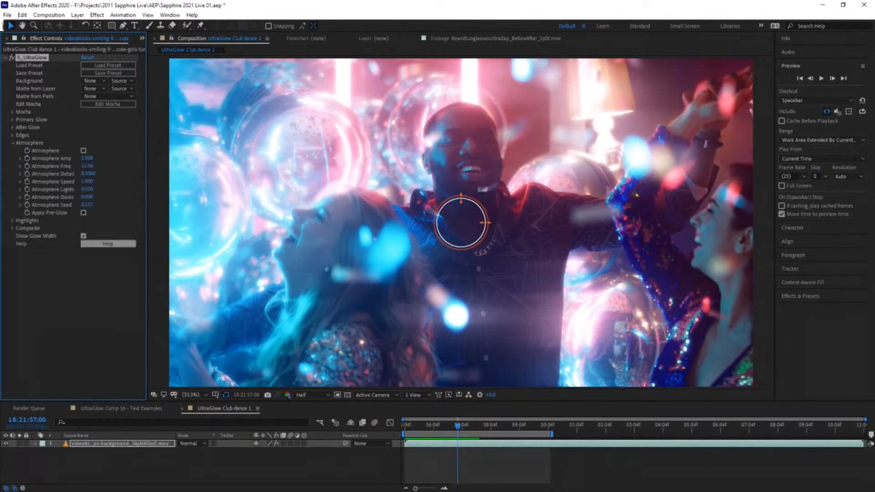
left_click(84, 150)
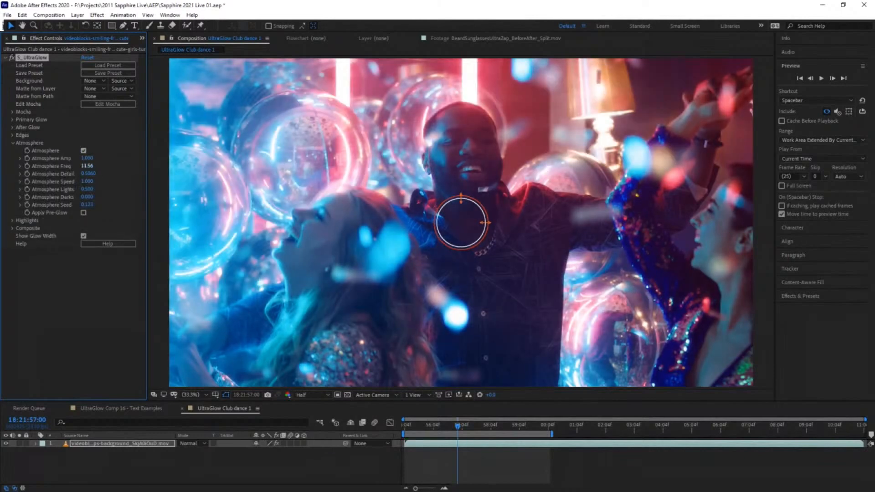
left_click_drag(88, 158, 102, 158)
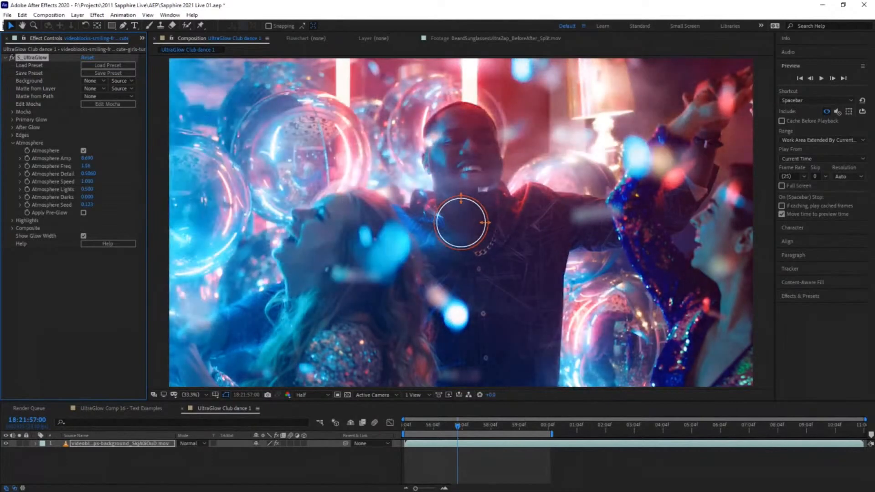
left_click_drag(85, 166, 80, 166)
mouse_move(89, 174)
left_mouse_down()
mouse_move(78, 174)
mouse_move(75, 158)
mouse_move(86, 158)
left_mouse_up()
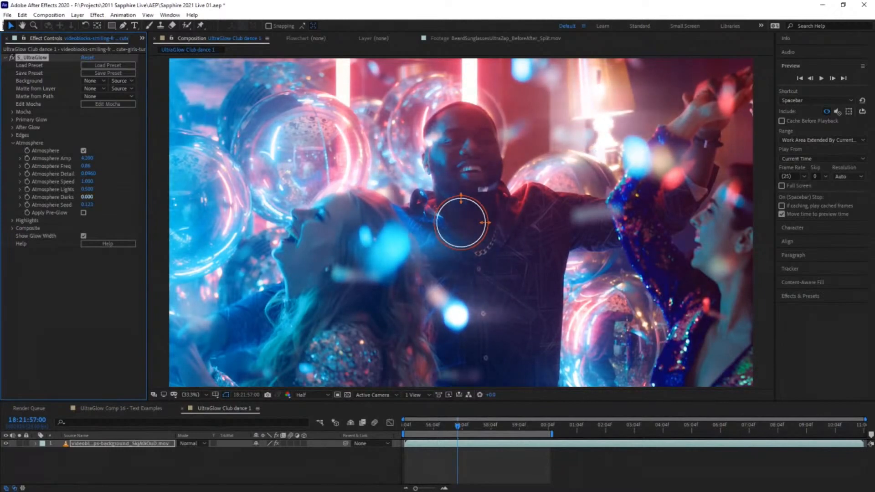
Set Atmosphere Darks to 0.5 and Atmosphere Lights to 1, and play a preview of the footage.
left_click(87, 197)
type(".5")
left_click(87, 189)
type("1")
key("Return")
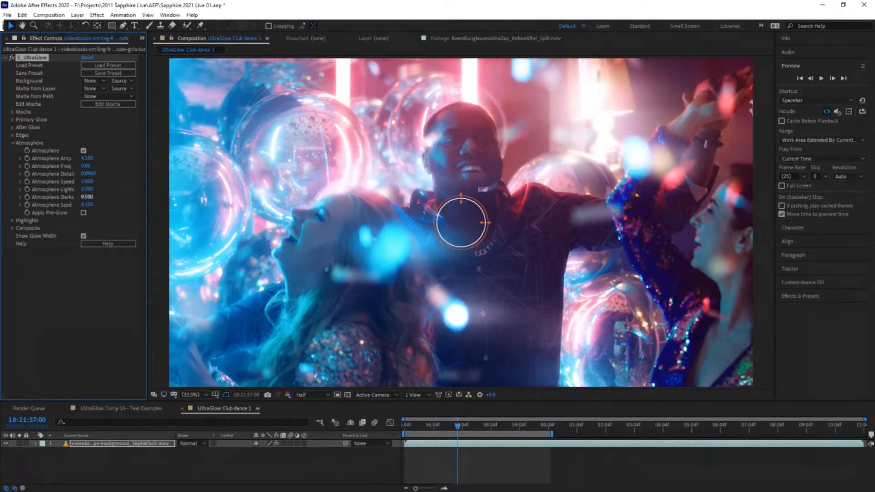
key("space")
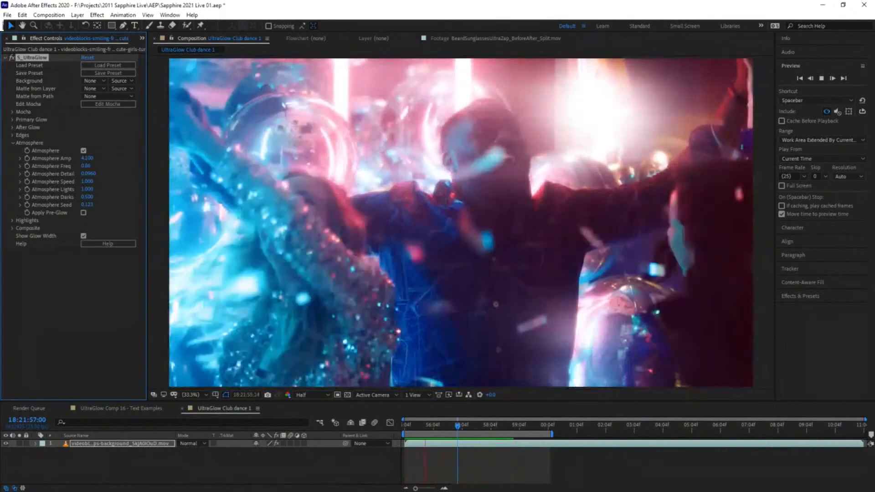
Stop the preview and toggle the club footage layer's effects off and on to compare the look with and without S_UltraGlow.
key("space")
left_click(276, 444)
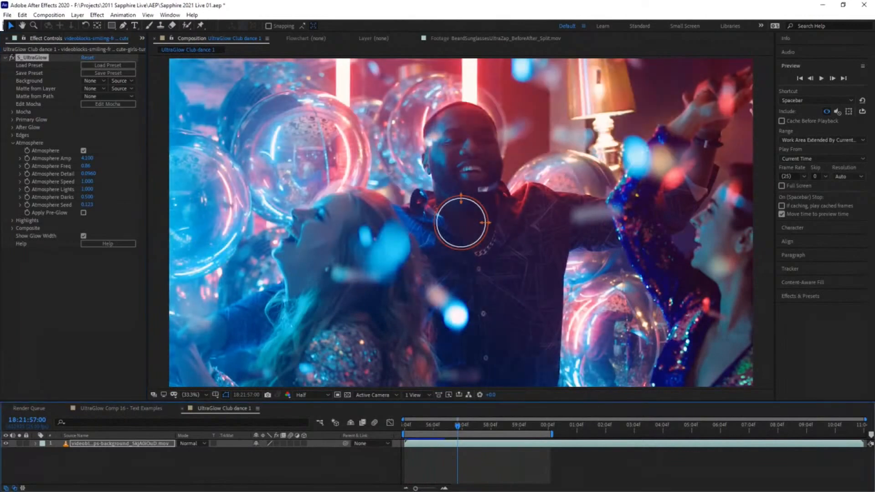
left_click(276, 444)
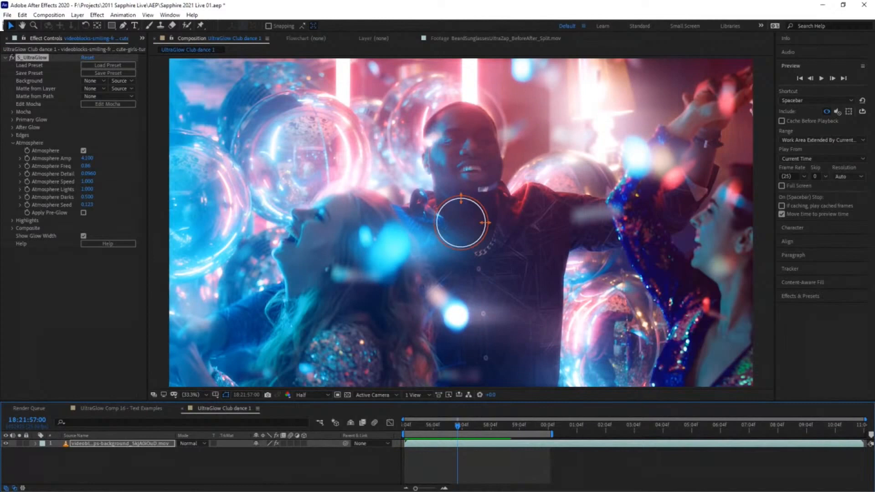
left_click(276, 443)
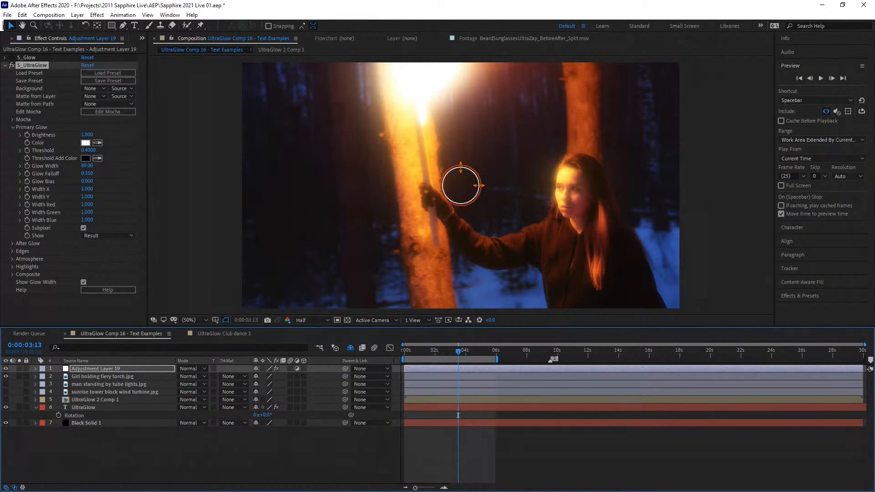
Hide the Girl holding fiery torch.jpg layer and preview the glowing text from 0:00:01:19.
left_click(5, 376)
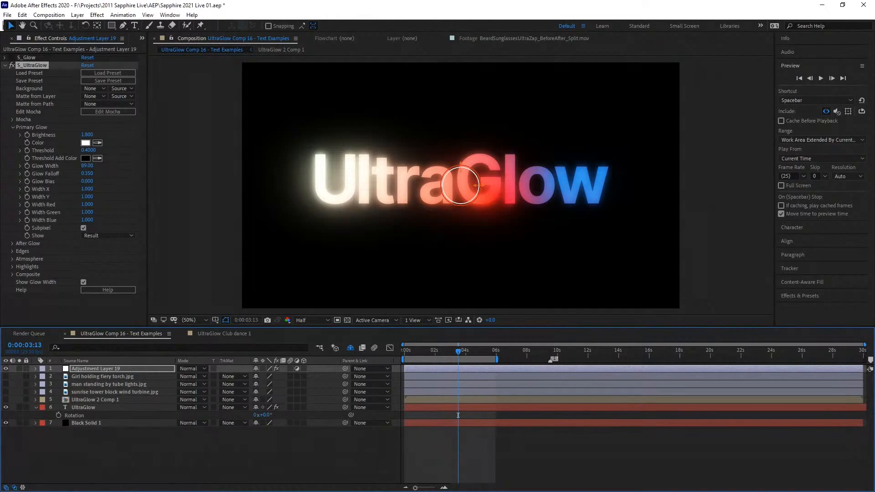
left_click(431, 352)
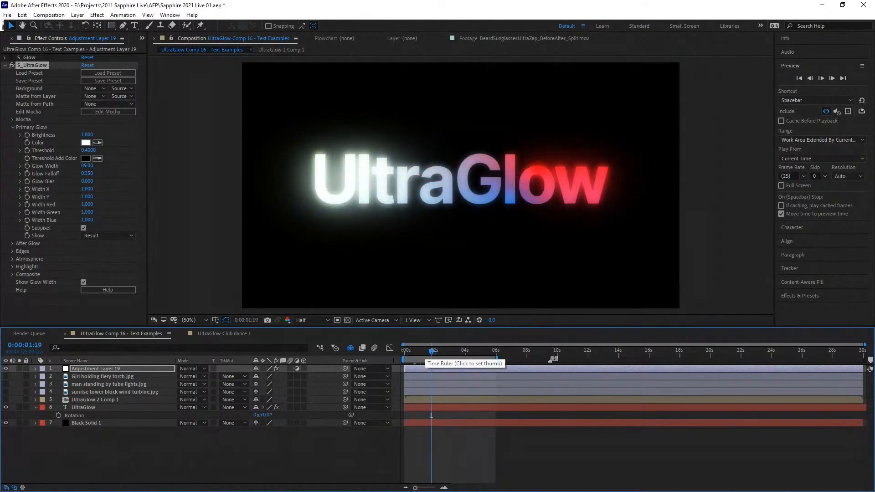
key("space")
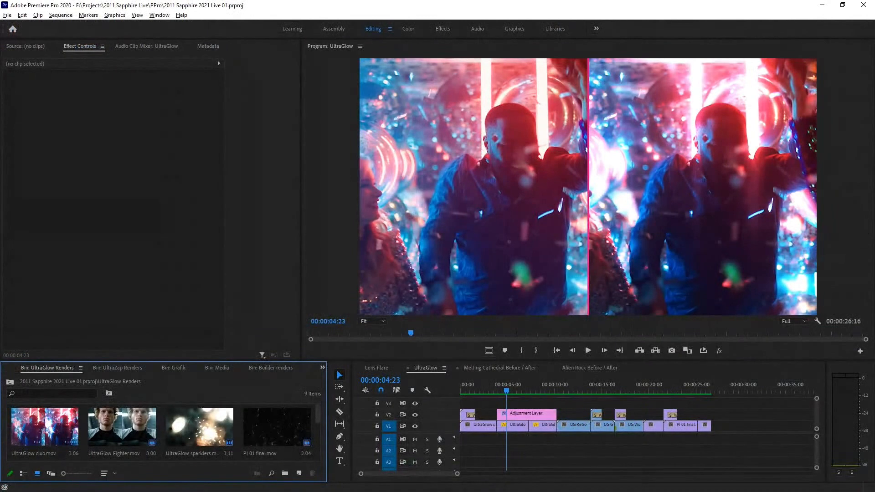
In Premiere Pro, open the Alien Rock Before / After sequence, maximize the program monitor and play it to 00:00:23:05.
left_click(590, 368)
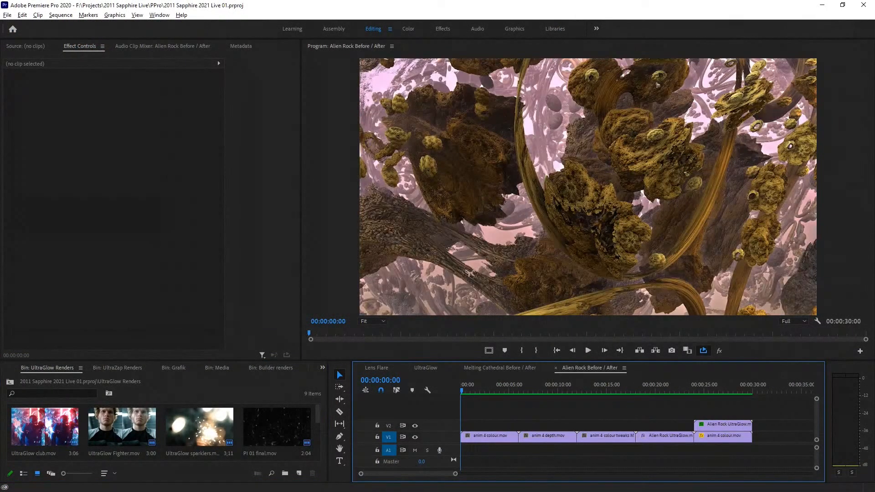
left_click(658, 85)
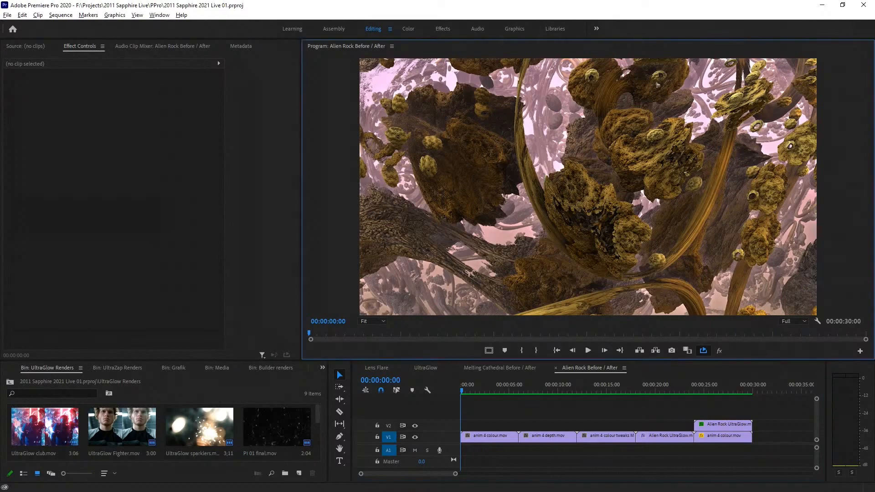
key("grave")
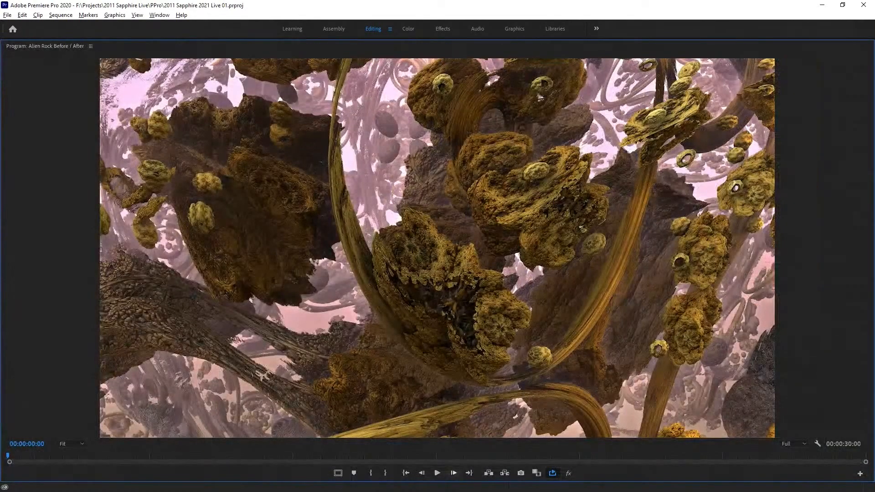
left_click(438, 473)
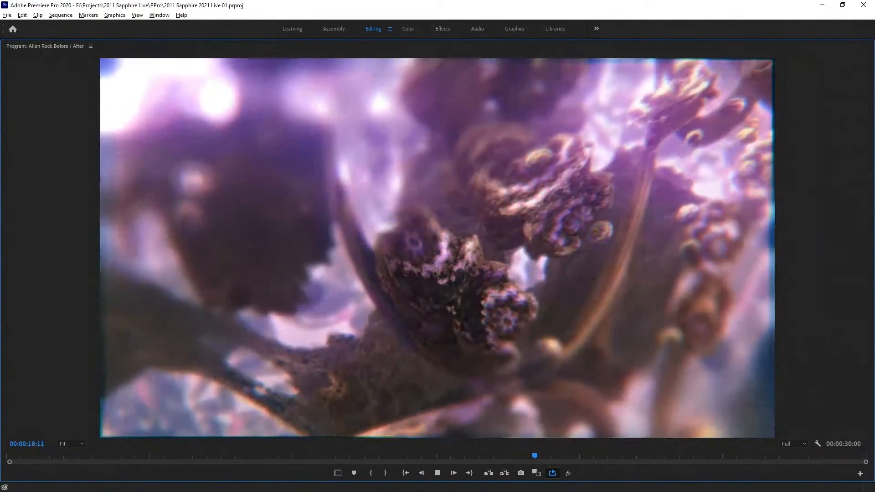
key("space")
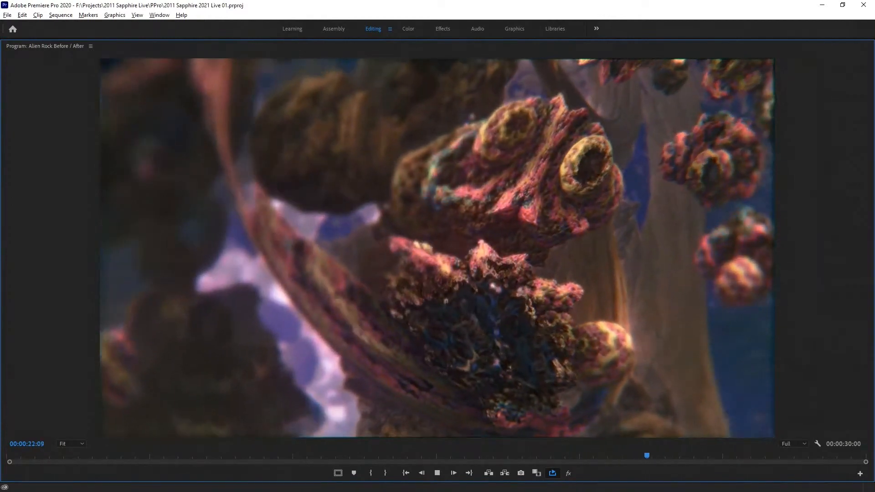
key("space")
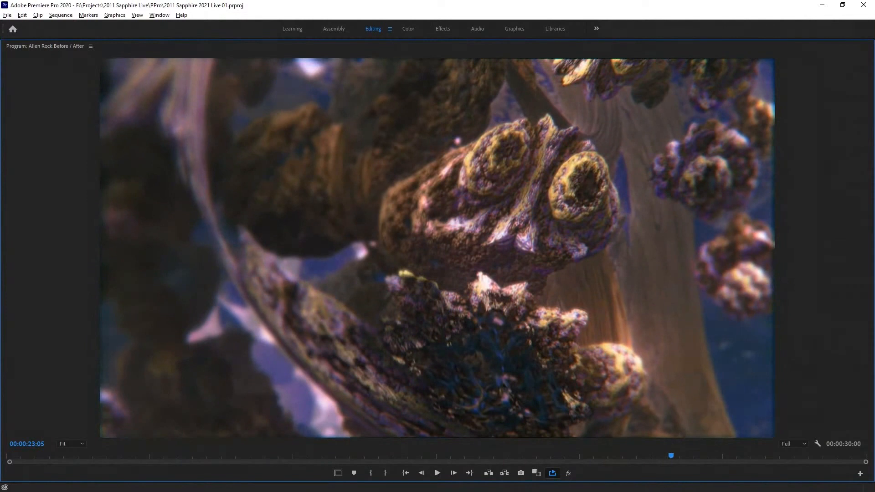
Step frame by frame back and forth through the glowing rock shot around 00:00:22:22, stop at 00:00:23:01 and restore the panel layout.
key("Left")
key("Left")
key("Left")
key("Left")
key("Left")
key("Left")
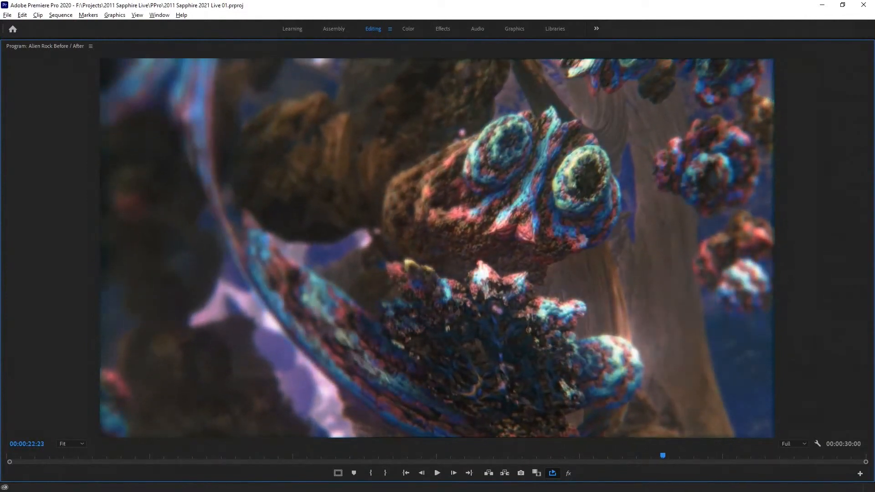
key("Left")
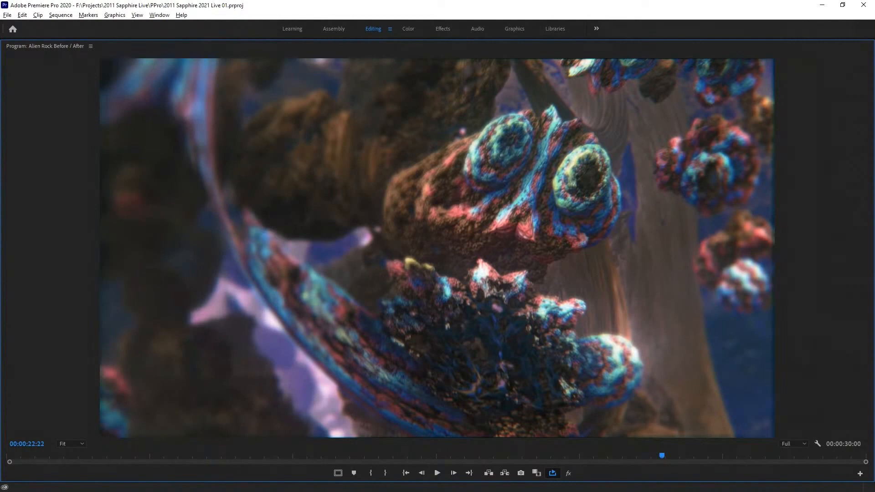
key("Left")
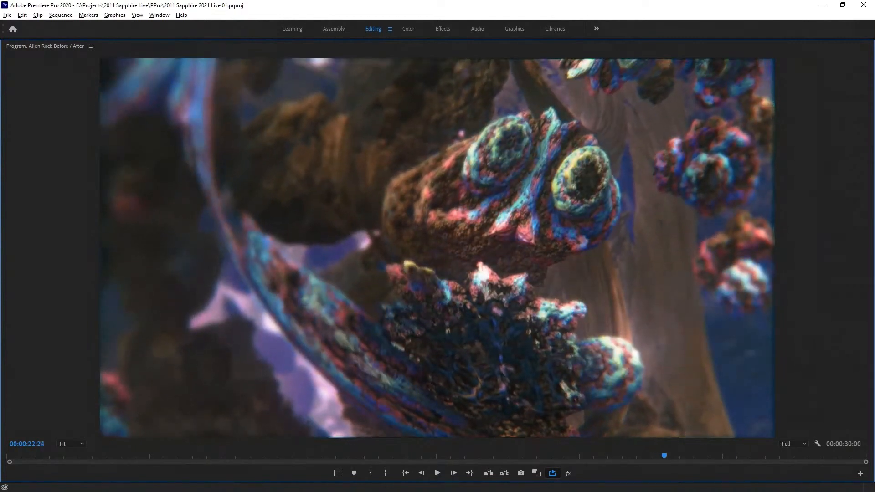
key("Right")
key("Right")
key("Right")
key("Right")
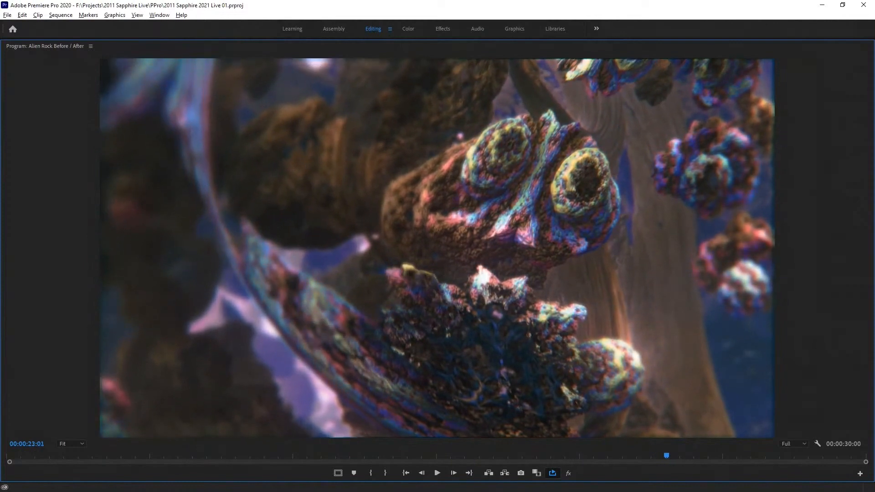
key("grave")
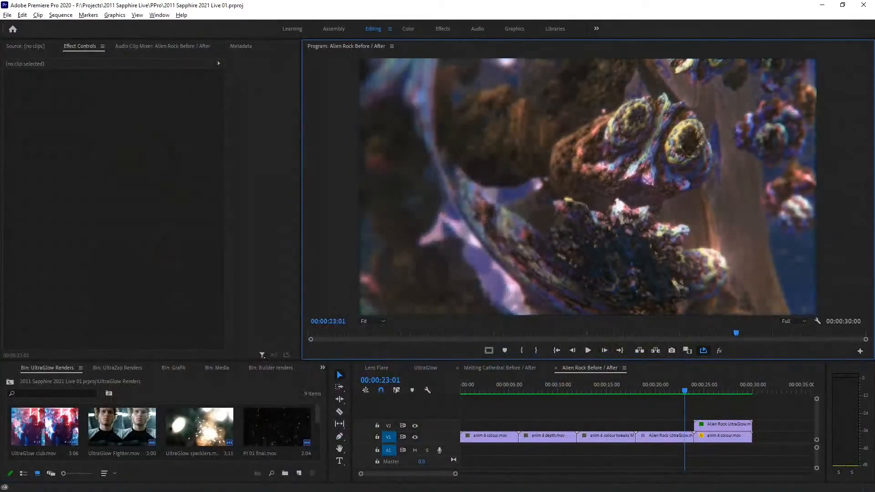
Open the Melting Cathedral Before / After sequence, play it in the maximized program monitor, and return the playhead to 00:00:15:20 in the normal layout.
left_click(500, 368)
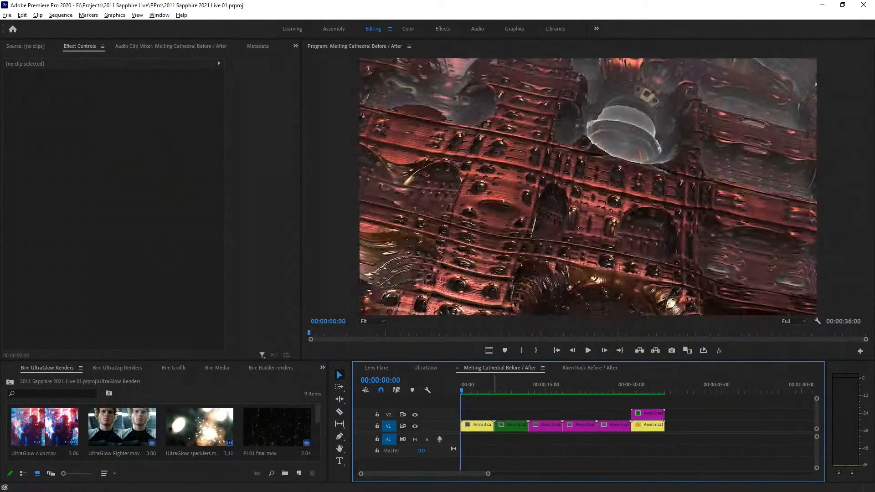
key("grave")
key("grave")
key("grave")
key("grave")
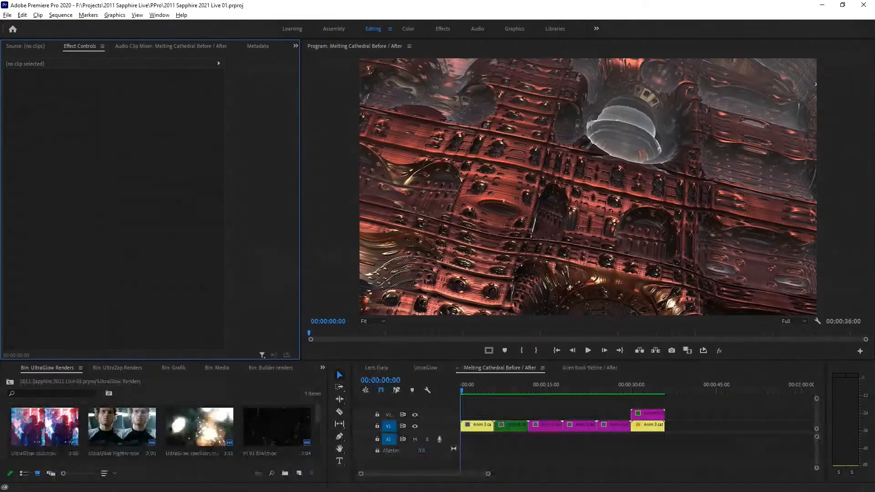
key("grave")
key("space")
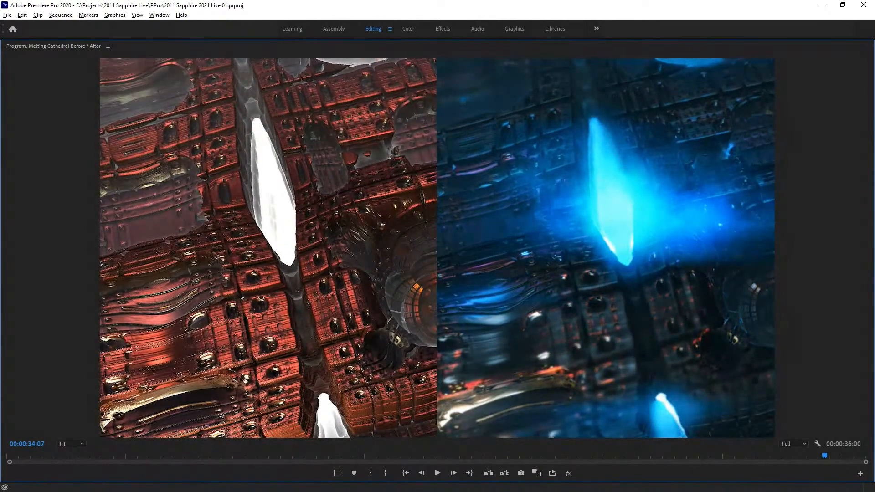
key("grave")
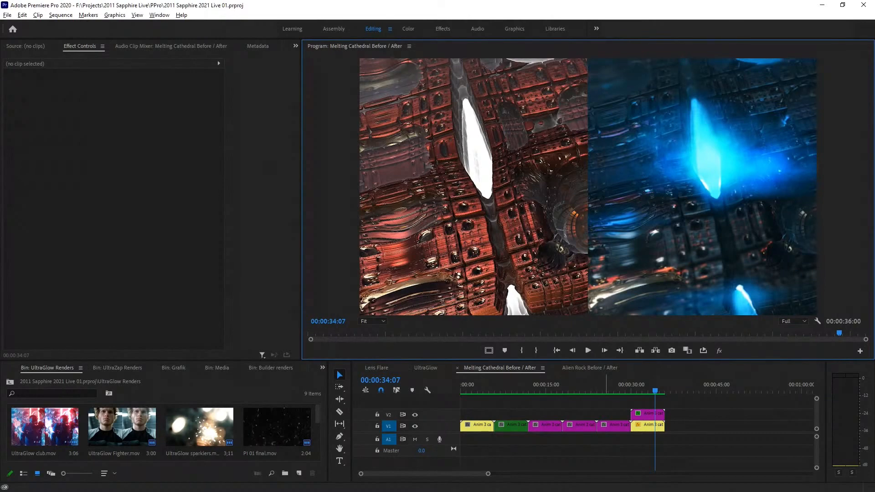
left_click_drag(648, 388, 550, 388)
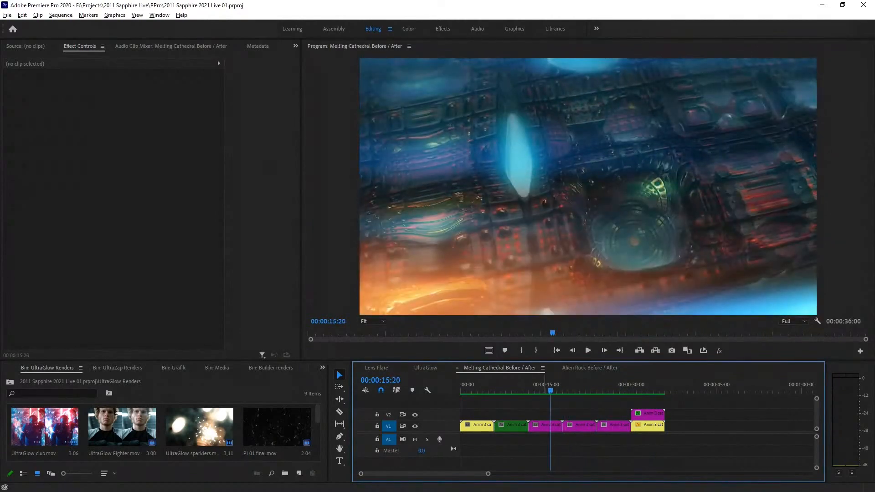
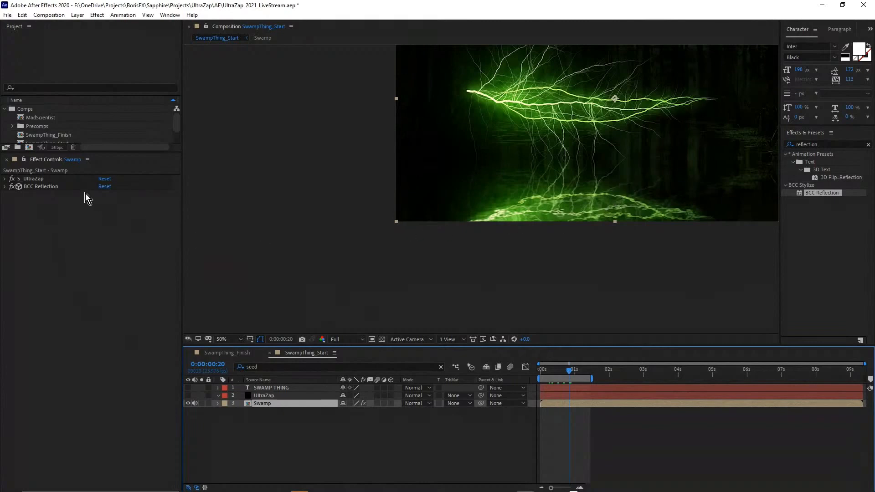
In After Effects, move the S_UltraZap and BCC Reflection effects from the Swamp layer to the UltraZap layer and make that layer visible.
left_click(31, 179)
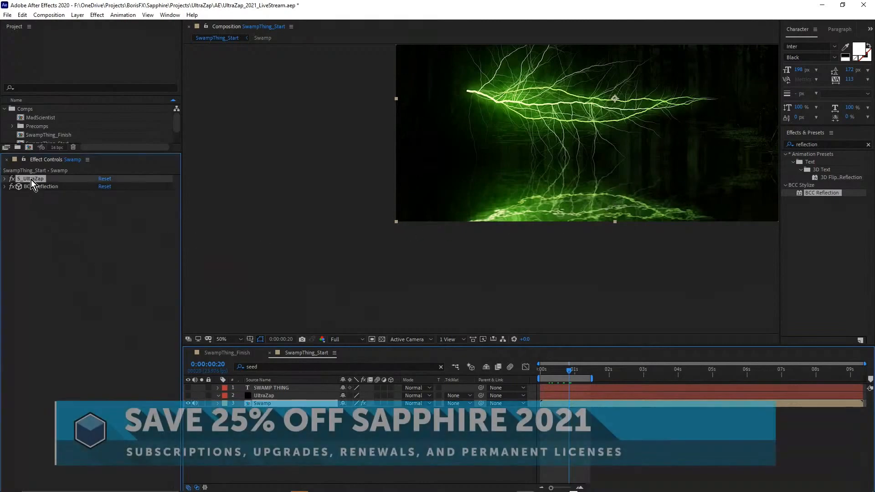
left_click(38, 188, "shift")
key("Delete")
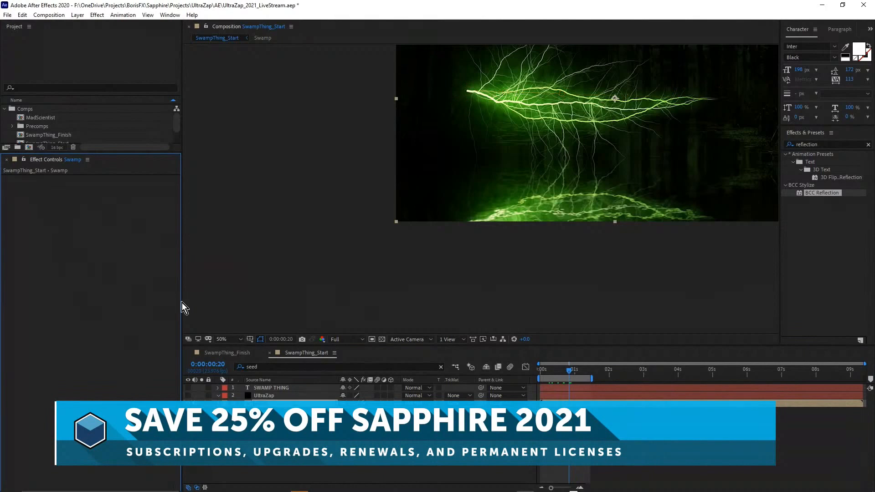
left_click(260, 396)
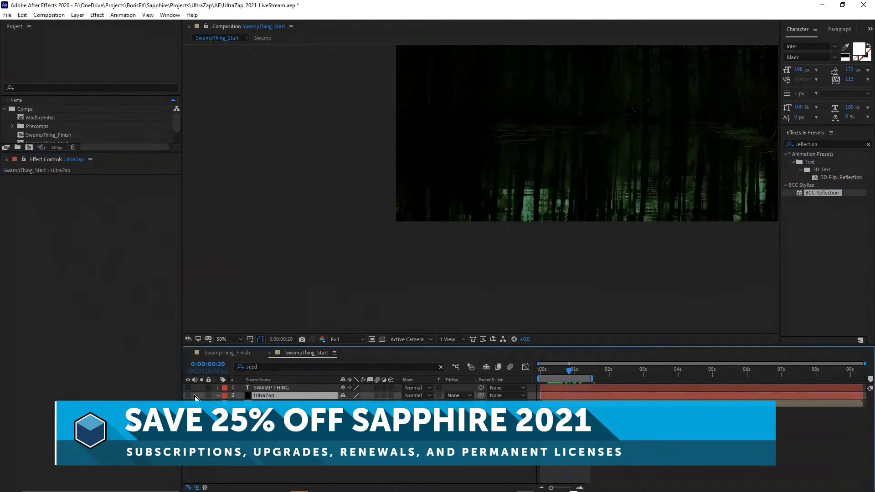
left_click(188, 395)
left_click(274, 396)
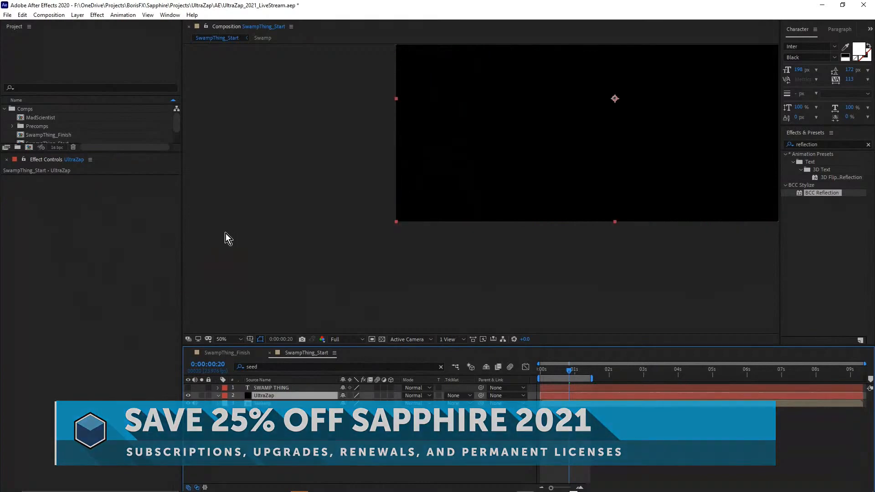
key("ctrl+z")
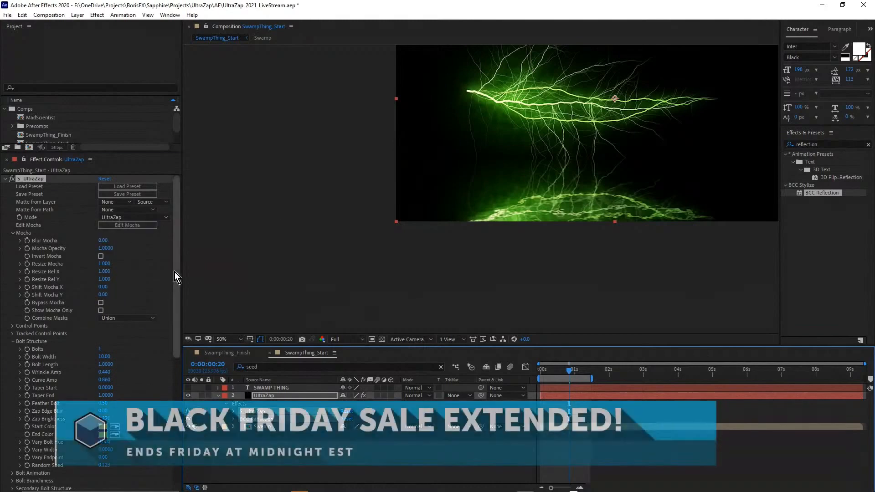
Collapse all parameter groups of BCC Reflection and S_UltraZap on the UltraZap layer, leaving only S_UltraZap's top level expanded.
left_click_drag(174, 273, 175, 400)
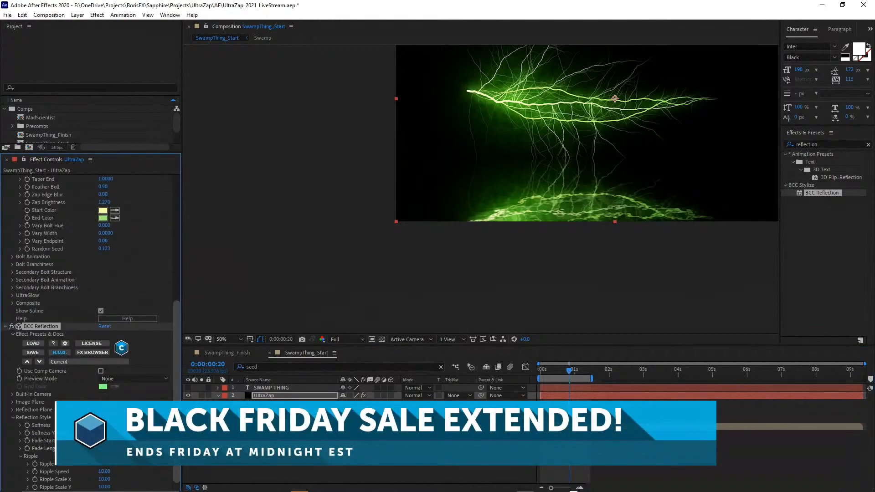
left_click(5, 326, "ctrl")
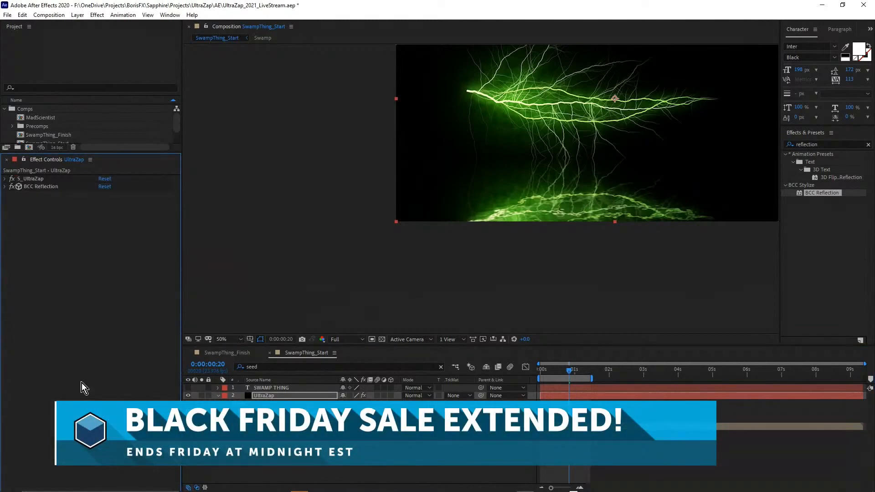
left_click(5, 178)
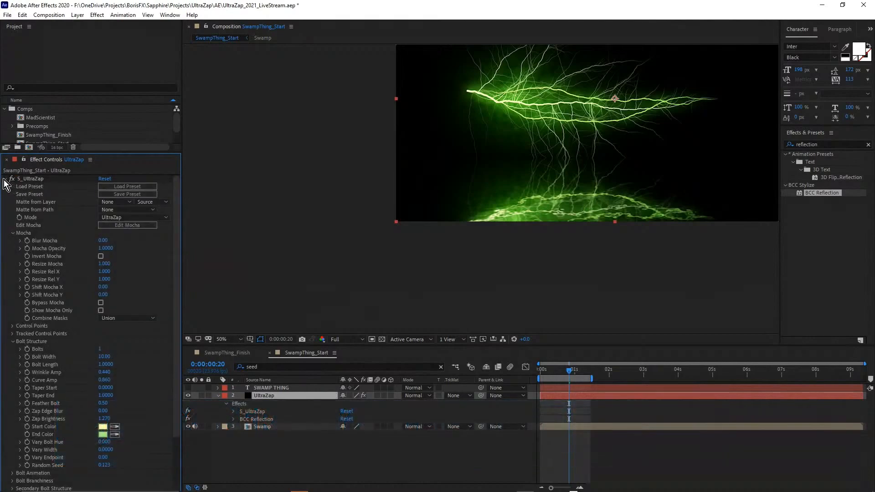
left_click(5, 179, "ctrl")
left_click(5, 179)
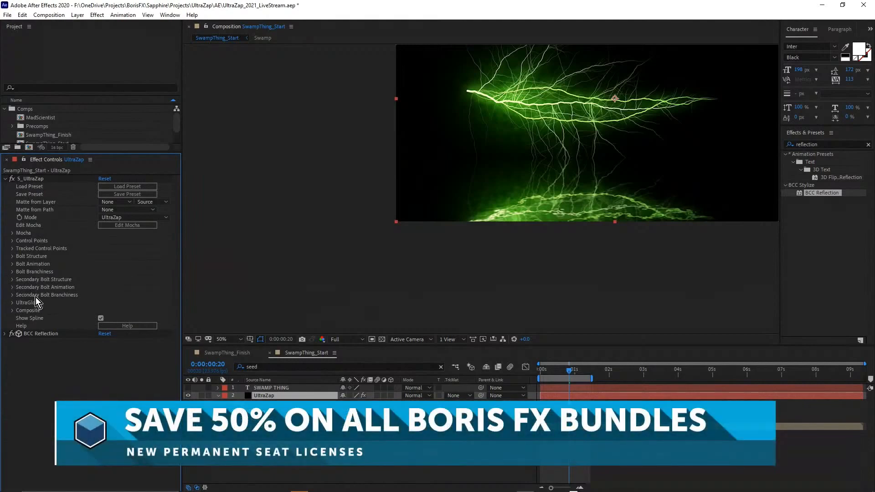
Set S_UltraZap's Composite Combine mode to Zap Only.
left_click(13, 312)
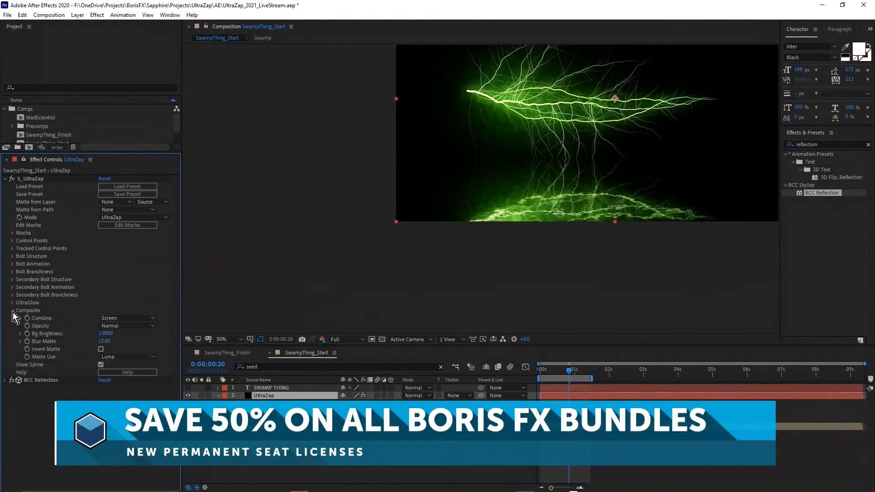
left_click(118, 317)
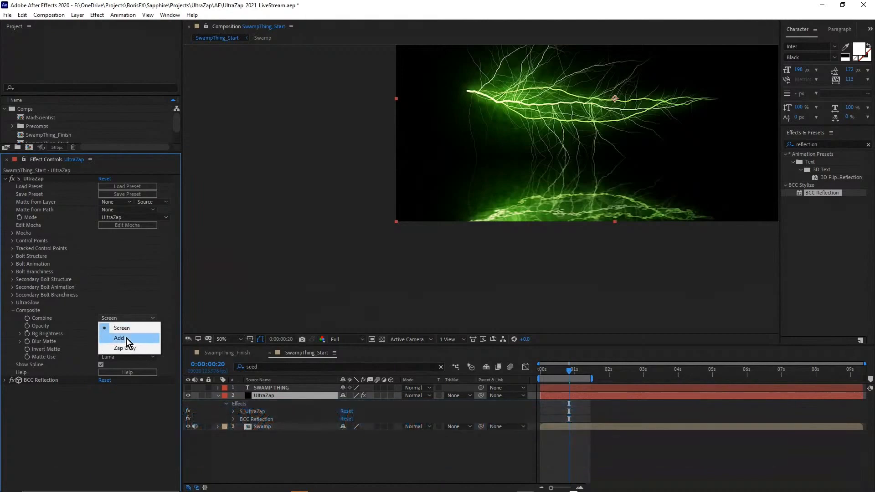
left_click(130, 347)
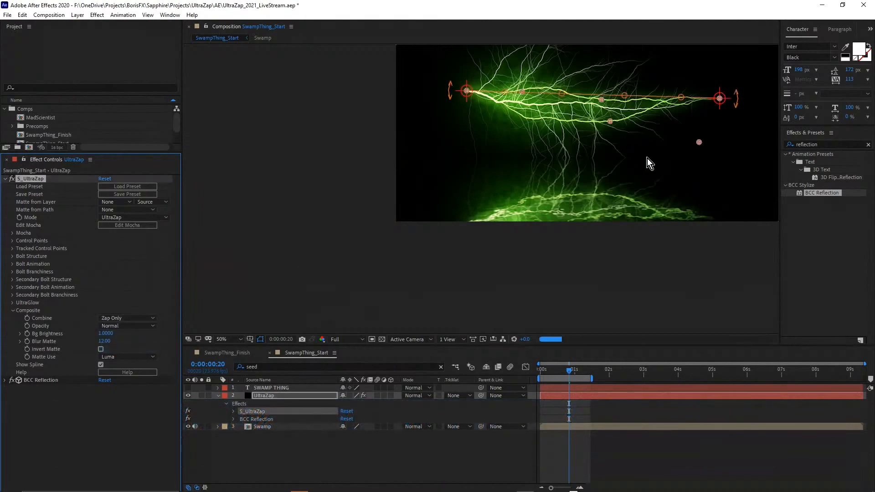
Raise S_UltraZap's right end control point slightly in the composition so the bolt slopes upward toward that end.
scroll(572, 112, "up", 2)
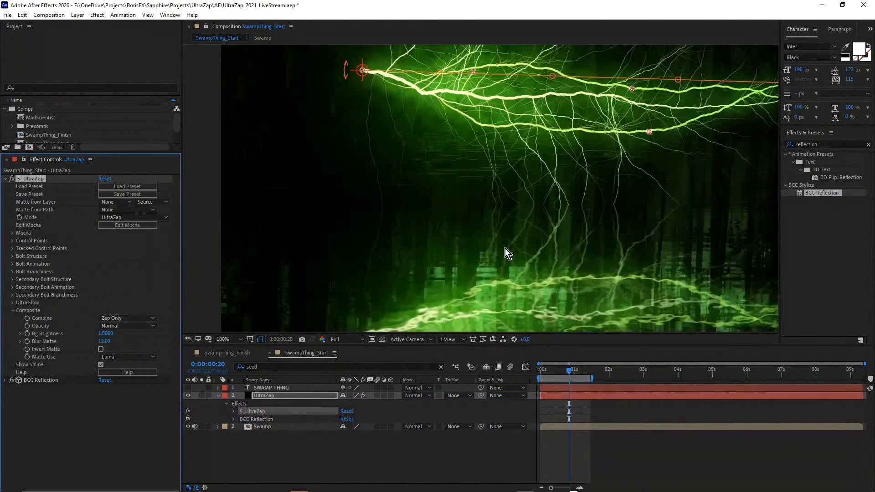
scroll(550, 199, "down", 2)
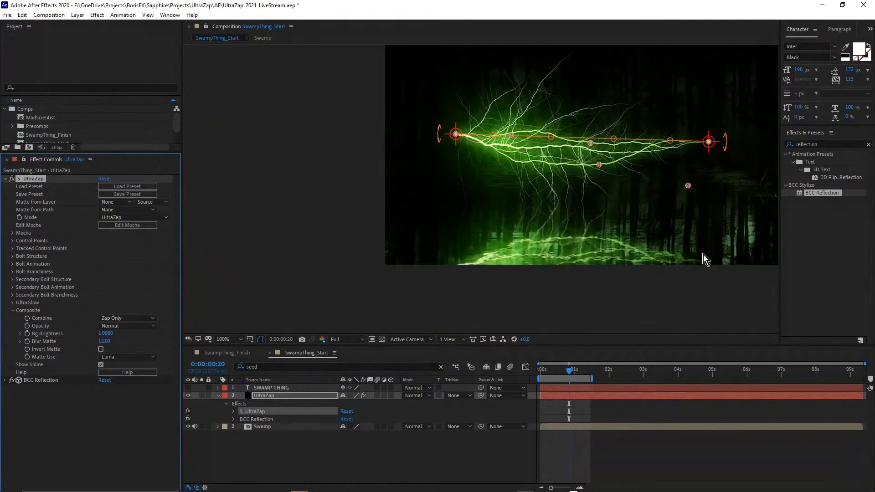
scroll(704, 254, "up", 2)
scroll(683, 192, "down", 1)
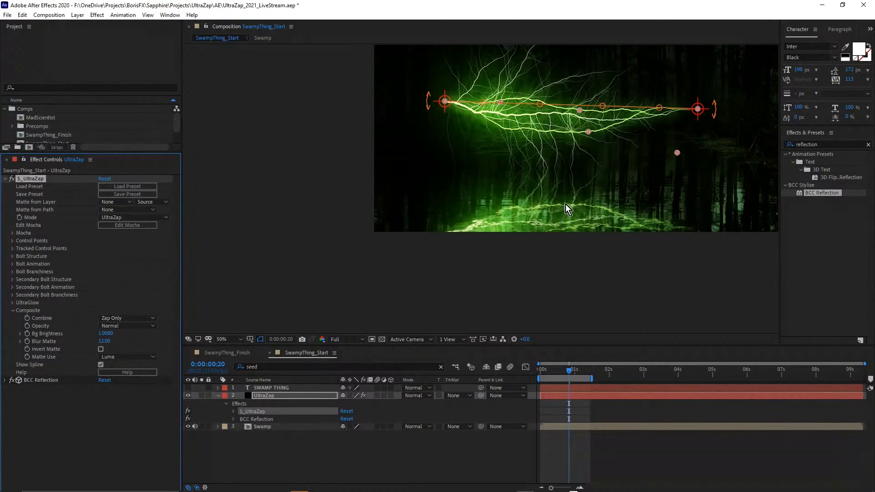
left_click_drag(565, 209, 467, 239)
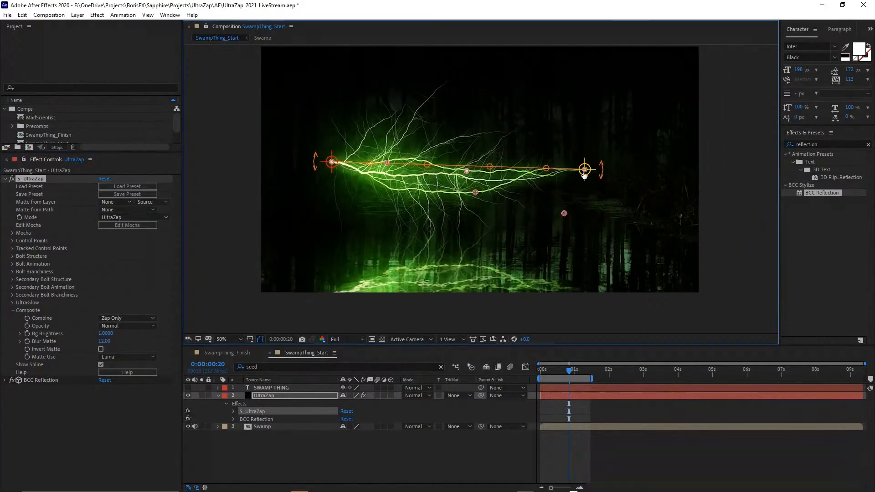
left_click_drag(585, 173, 591, 148)
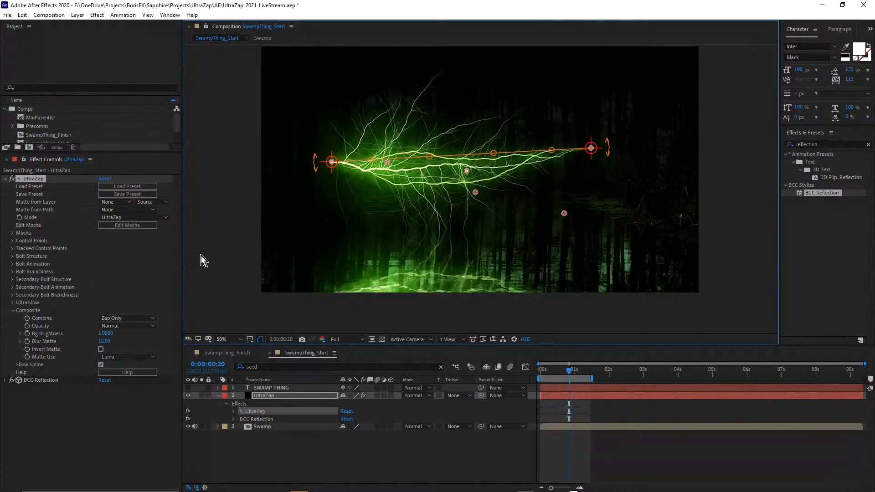
In S_UltraZap's UltraGlow parameters, enable Glow Highlights and set Glow Threshold to 0.17.
left_click(12, 312)
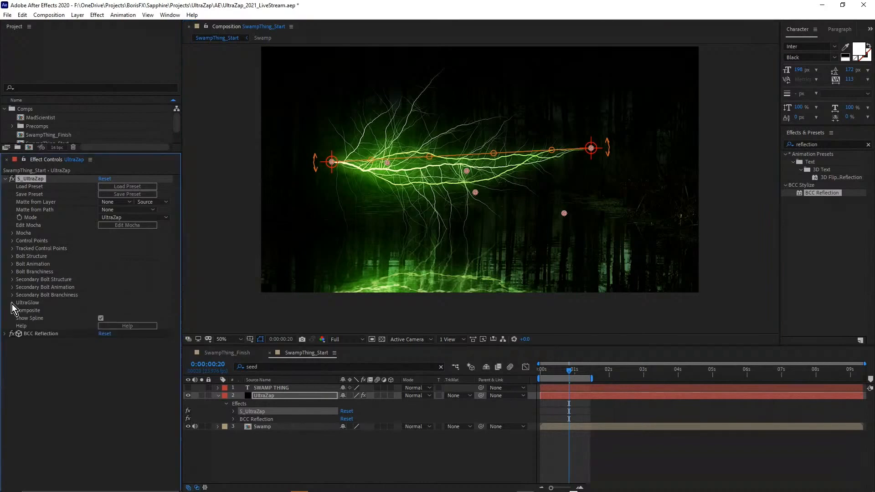
left_click(11, 304)
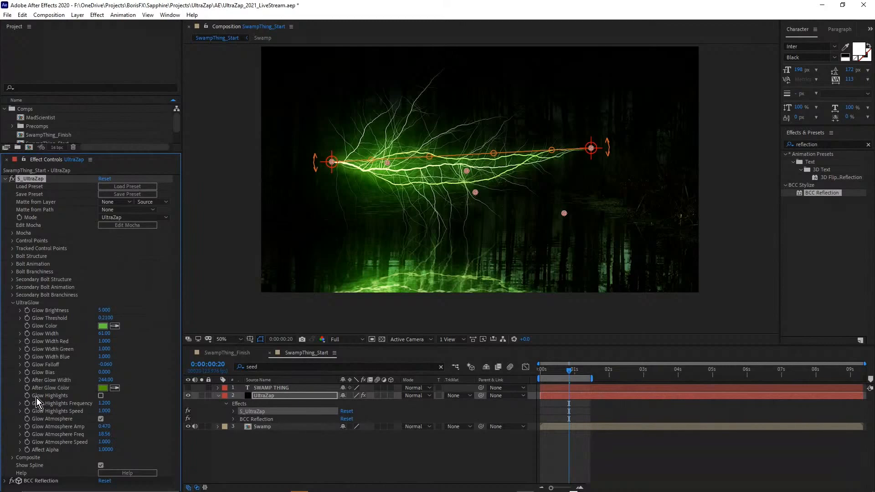
left_click(101, 396)
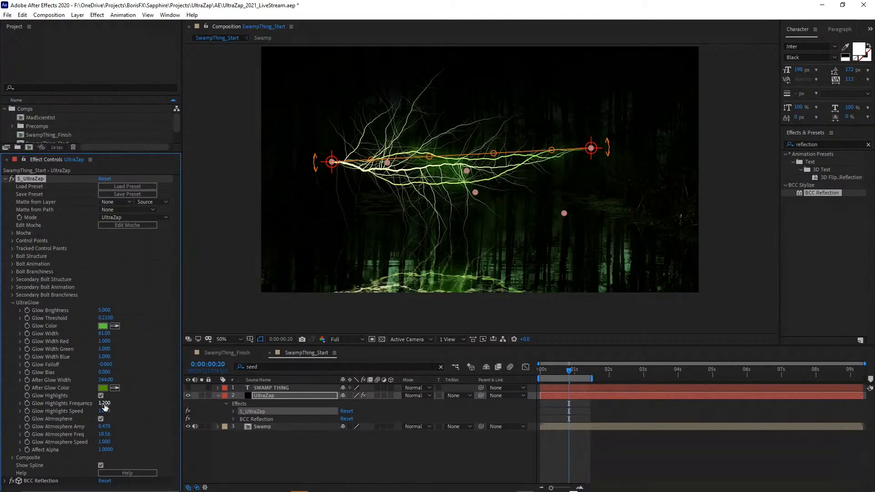
left_click_drag(104, 403, 142, 398)
mouse_move(107, 318)
left_mouse_down()
mouse_move(91, 322)
mouse_move(100, 319)
left_mouse_up()
Raise S_UltraZap's Glow Atmosphere Amp to 0.53 and Glow Width to 65, keeping Glow Brightness at 5.
scroll(468, 166, "up", 2)
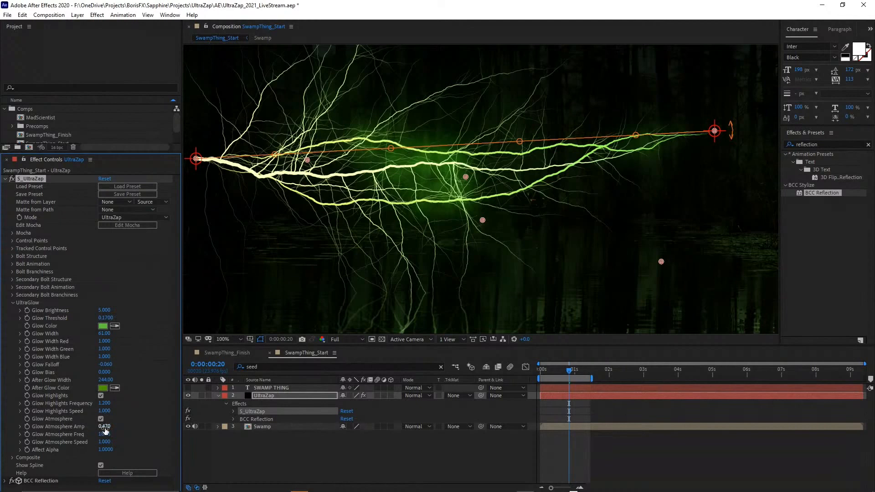
left_click_drag(104, 431, 107, 428)
scroll(445, 195, "up", 2)
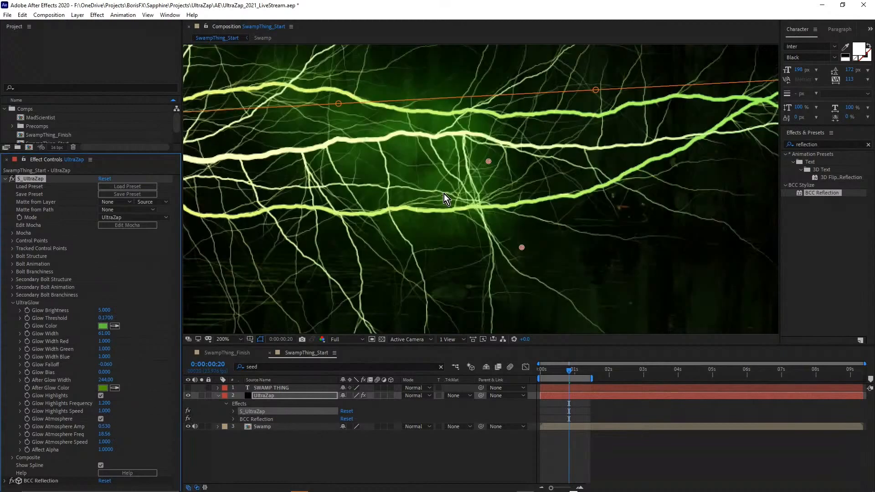
scroll(437, 141, "down", 2)
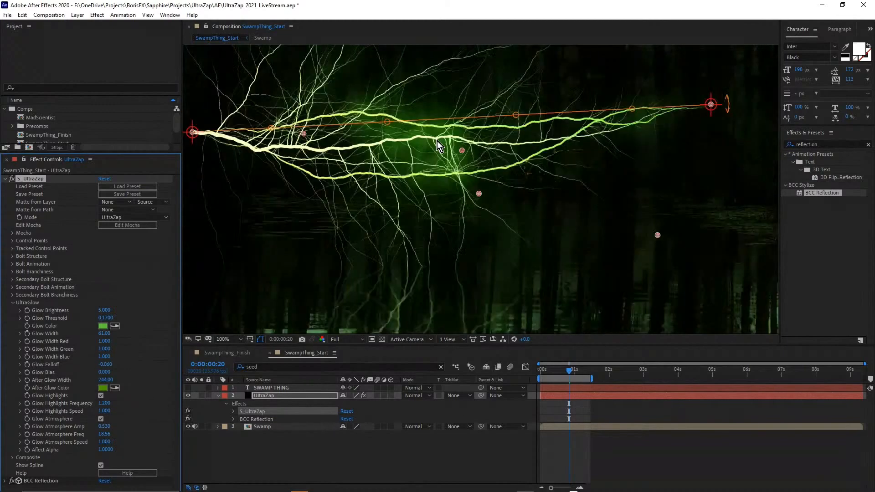
scroll(437, 146, "down", 1)
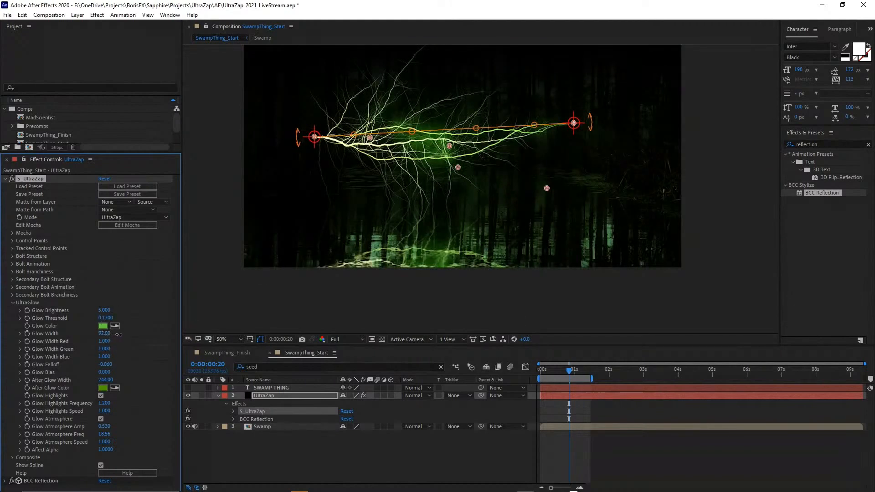
left_click_drag(118, 335, 108, 340)
left_click_drag(121, 310, 111, 312)
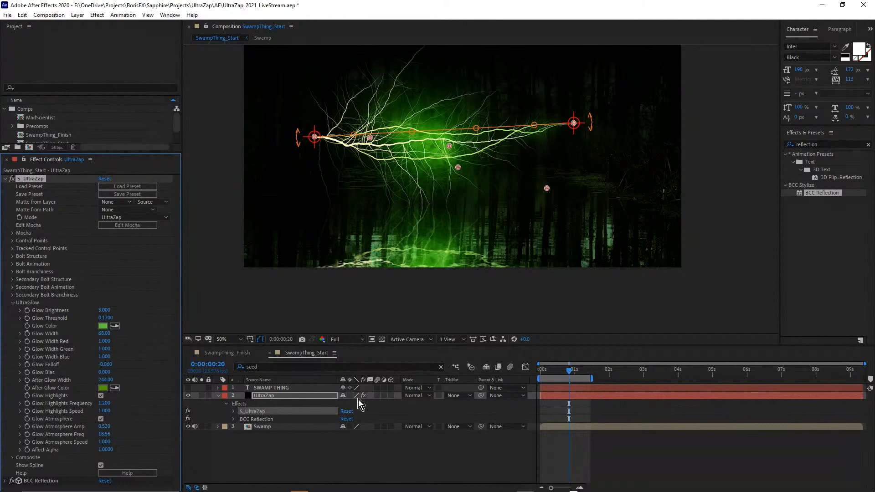
Open the SwampThing_Finish composition and examine the glow along its lightning bolts up close.
left_click(228, 354)
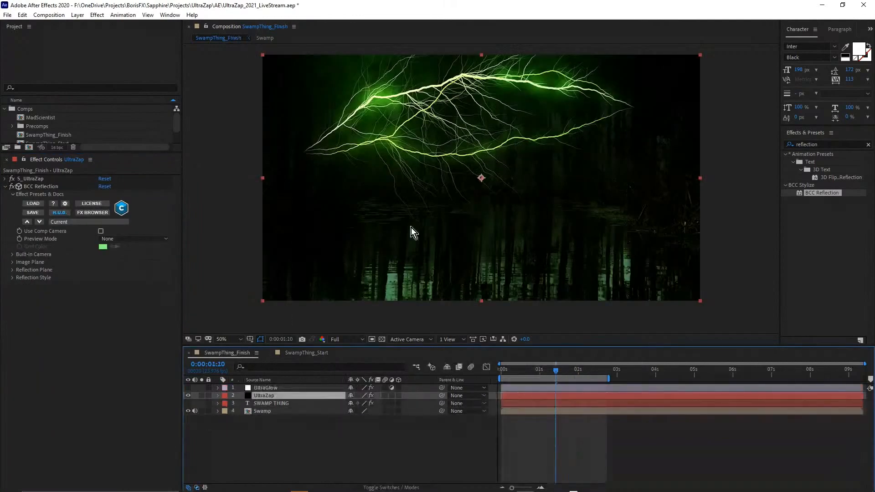
scroll(541, 73, "up", 2)
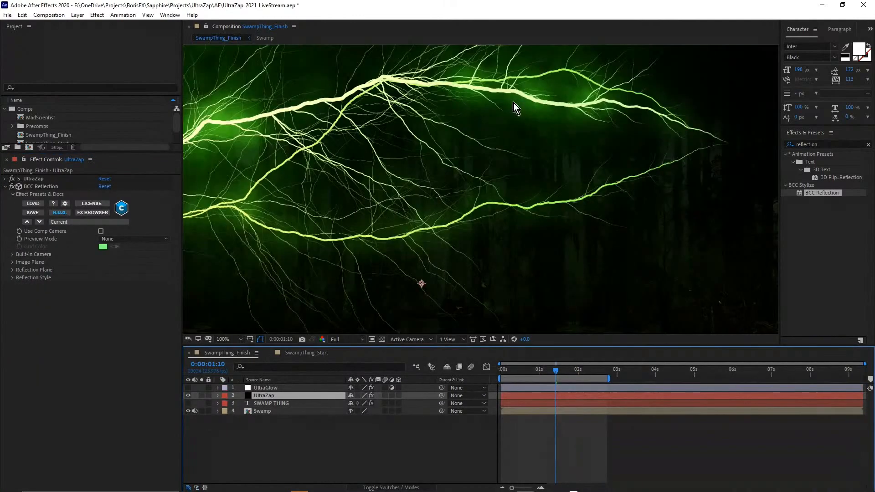
scroll(510, 87, "down", 2)
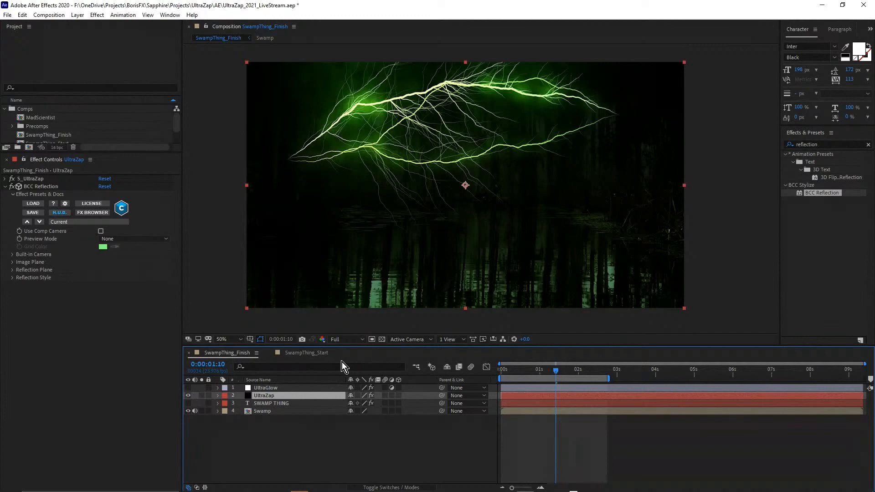
Select the UltraGlow layer in SwampThing_Finish, make it visible, and inspect the lightning up close.
left_click(268, 389)
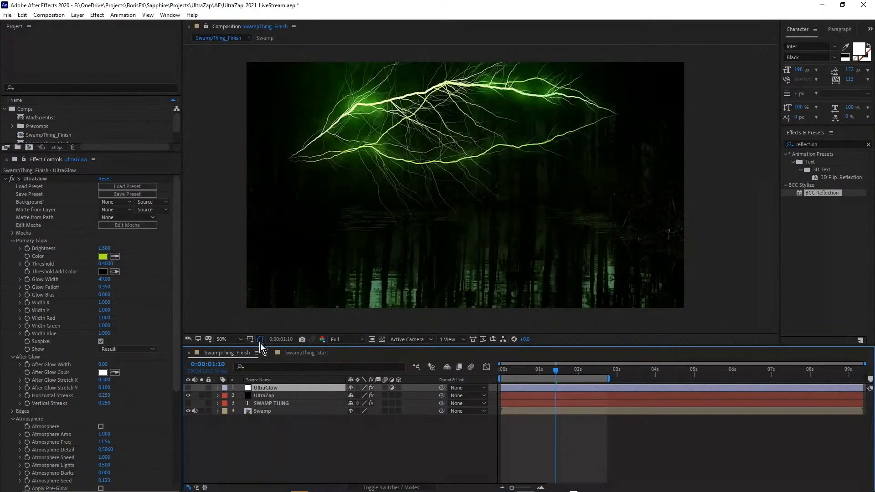
left_click(188, 388)
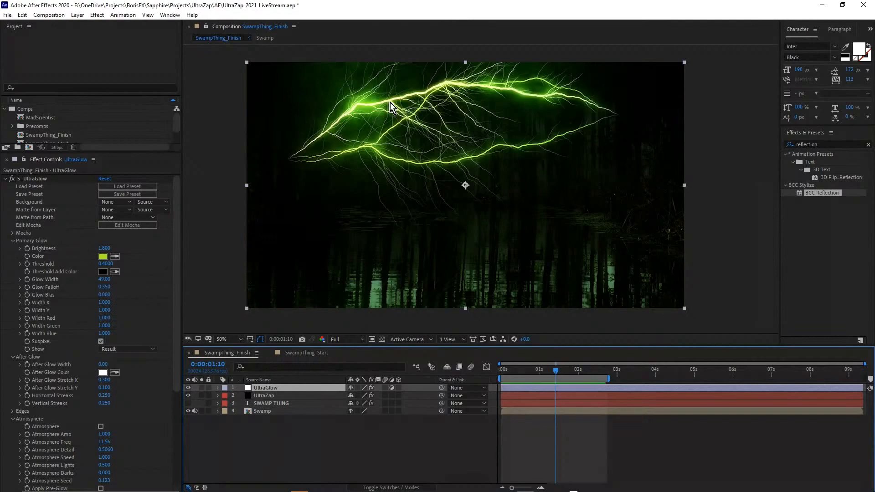
scroll(393, 104, "up", 2)
left_click_drag(399, 113, 437, 166)
left_click_drag(570, 306, 512, 283)
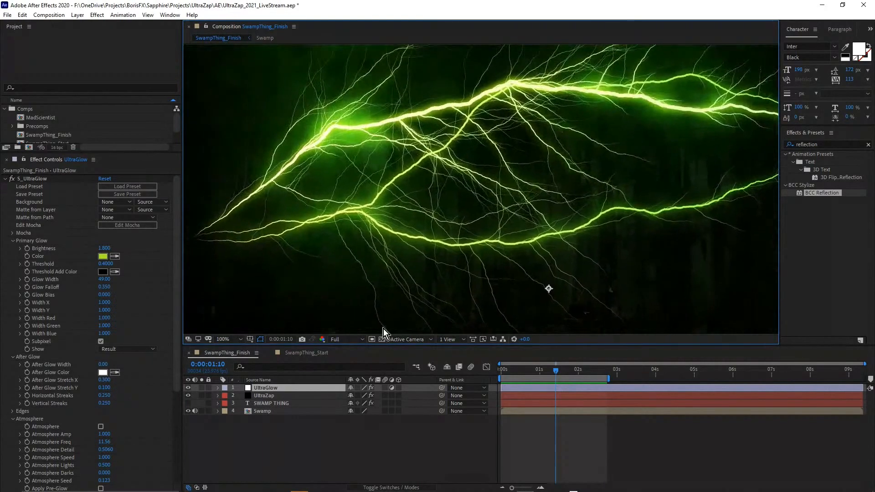
Toggle the UltraGlow layer's visibility repeatedly to compare the lightning with and without the added glow, leaving the layer visible.
left_click(188, 388)
left_click(189, 389)
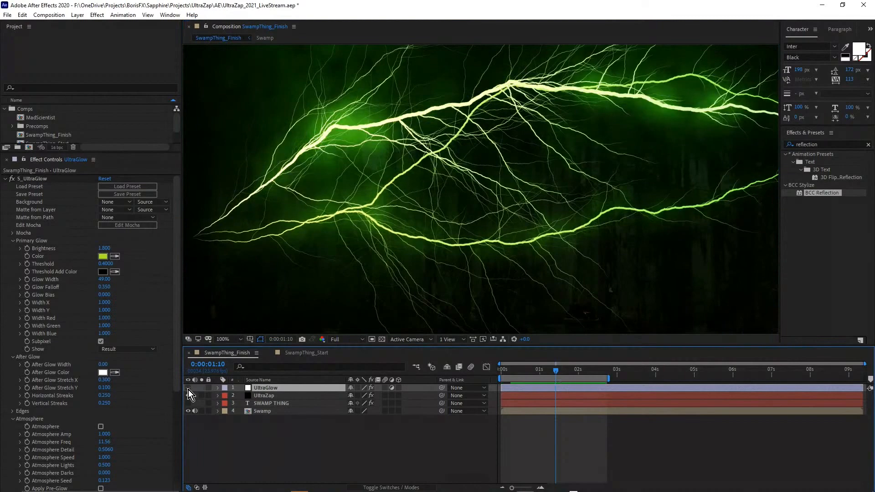
left_click(188, 388)
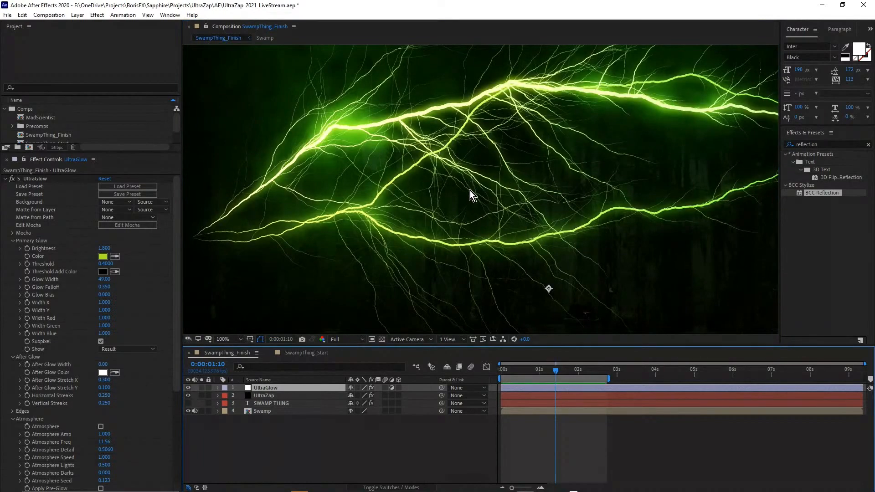
scroll(500, 196, "up", 2)
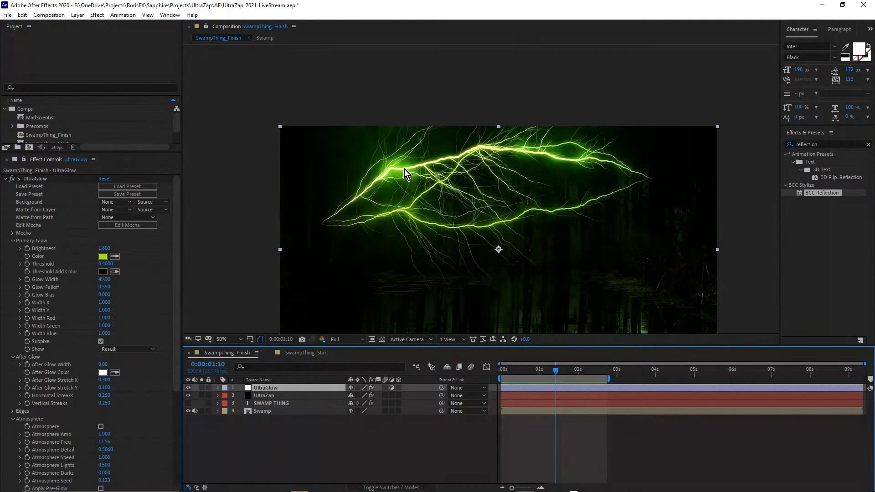
scroll(402, 173, "up", 2)
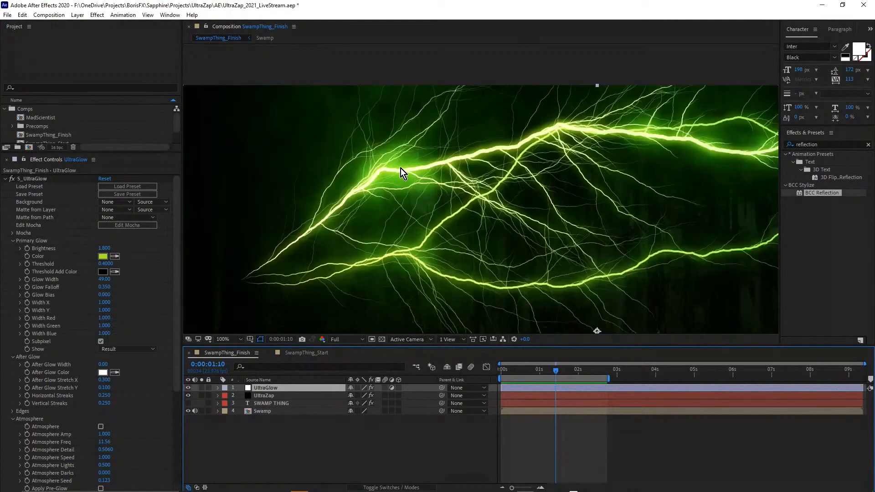
left_click(188, 388)
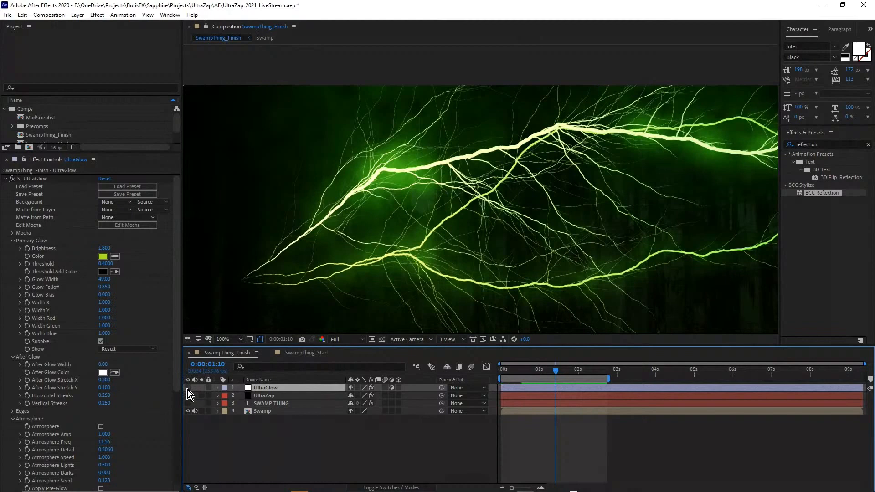
left_click(188, 396)
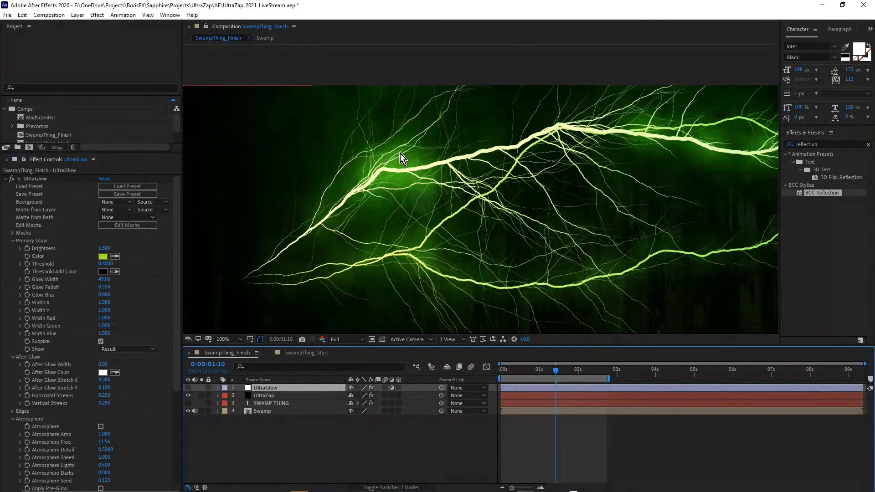
left_click(189, 388)
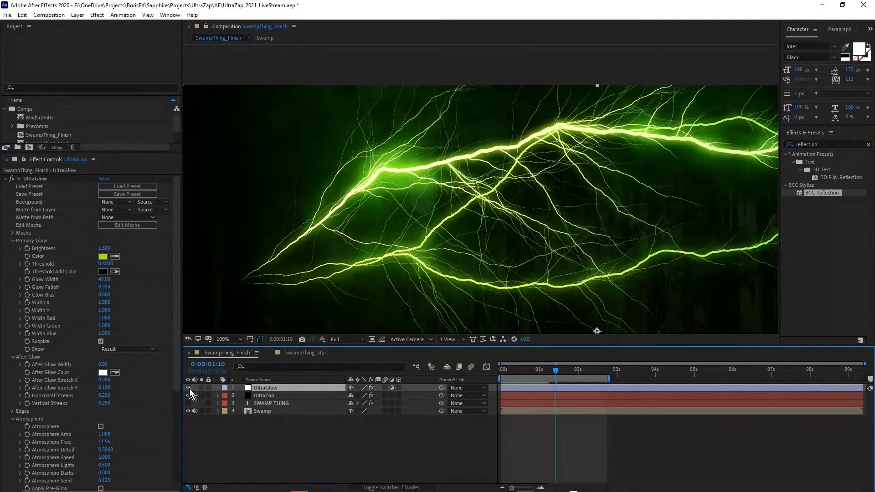
left_click(188, 388)
left_click(189, 388)
left_click(189, 388)
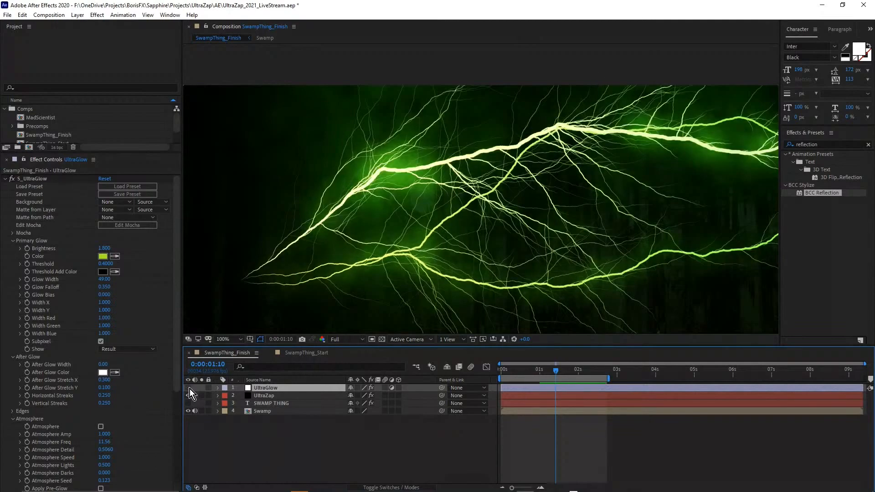
left_click(189, 388)
scroll(536, 195, "down", 2)
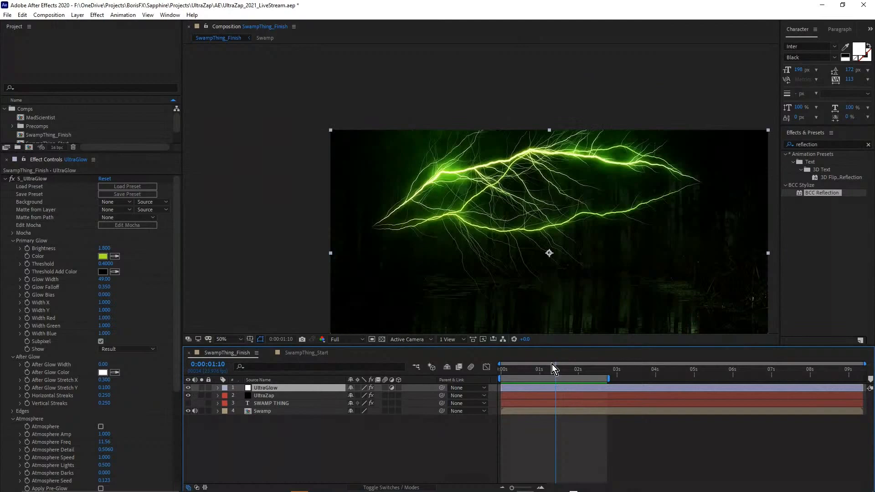
Go to 0:00:00:10, inspect the glowing bolt and its reflection up close, and play a preview of SwampThing_Finish.
left_click_drag(543, 371, 517, 391)
scroll(590, 171, "up", 1)
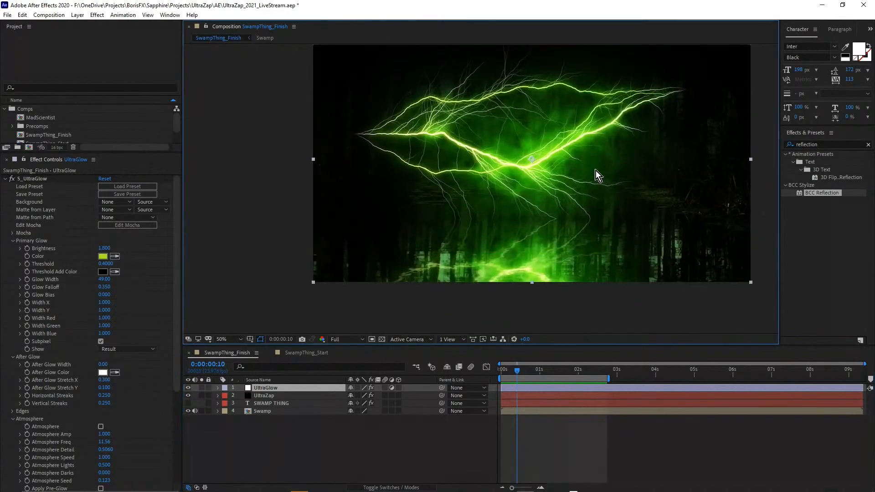
scroll(603, 133, "up", 1)
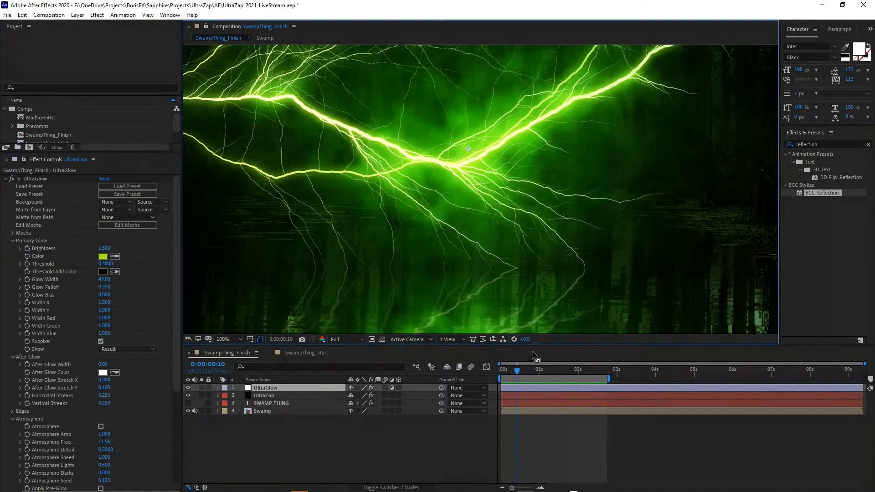
key("space")
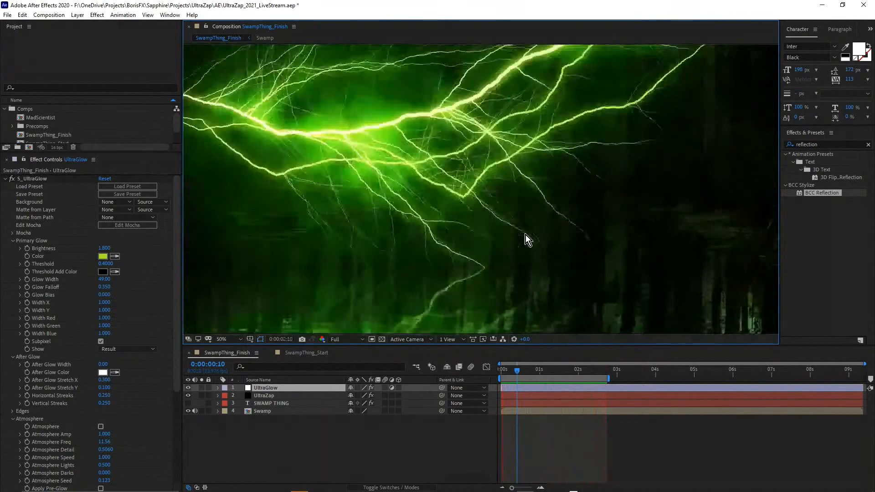
scroll(525, 255, "down", 2)
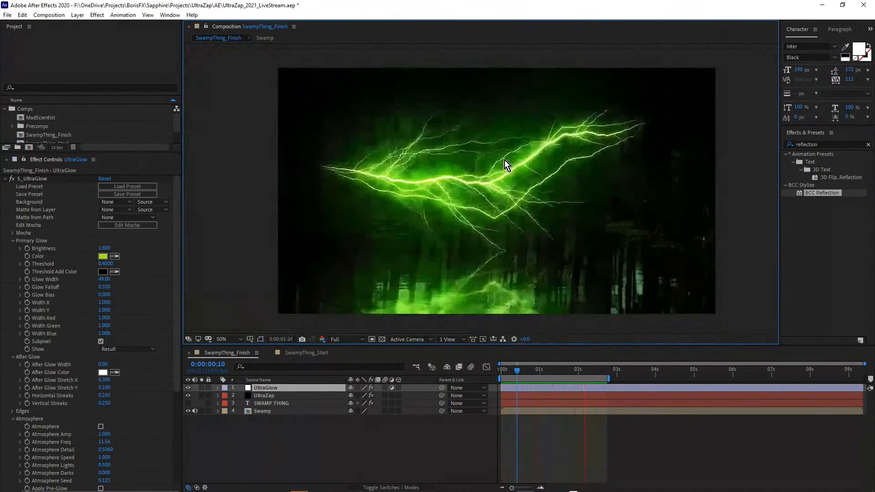
Scrub SwampThing_Finish back to 0:00:00:10, then select the UltraZap layer and hide the UltraGlow layer.
mouse_move(522, 370)
left_mouse_down()
mouse_move(575, 371)
mouse_move(485, 378)
mouse_move(529, 382)
left_mouse_up()
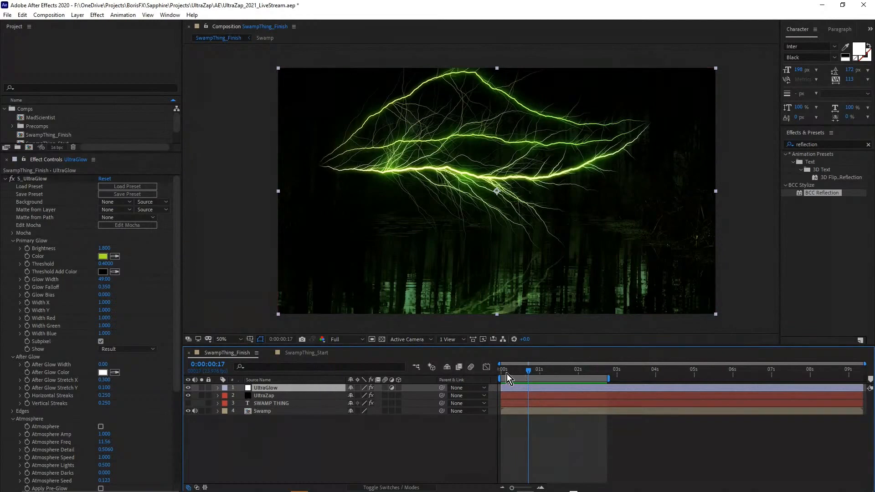
mouse_move(507, 374)
left_mouse_down()
mouse_move(529, 375)
mouse_move(518, 378)
left_mouse_up()
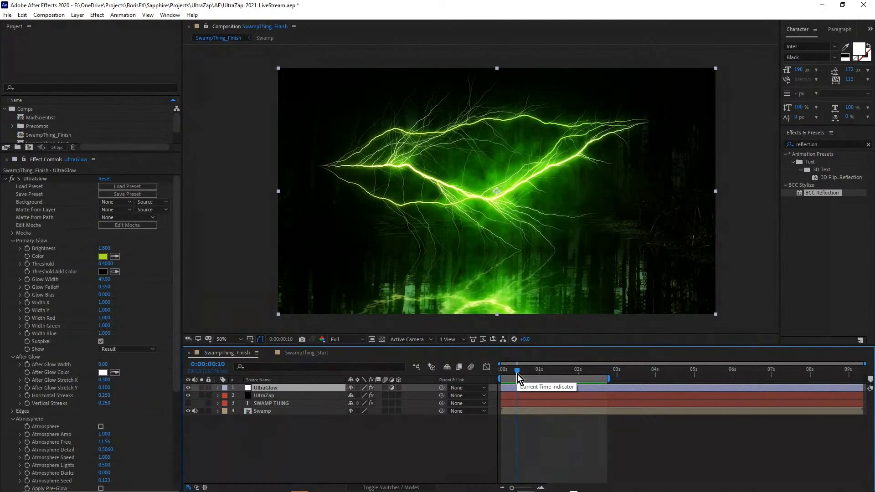
left_click(269, 398)
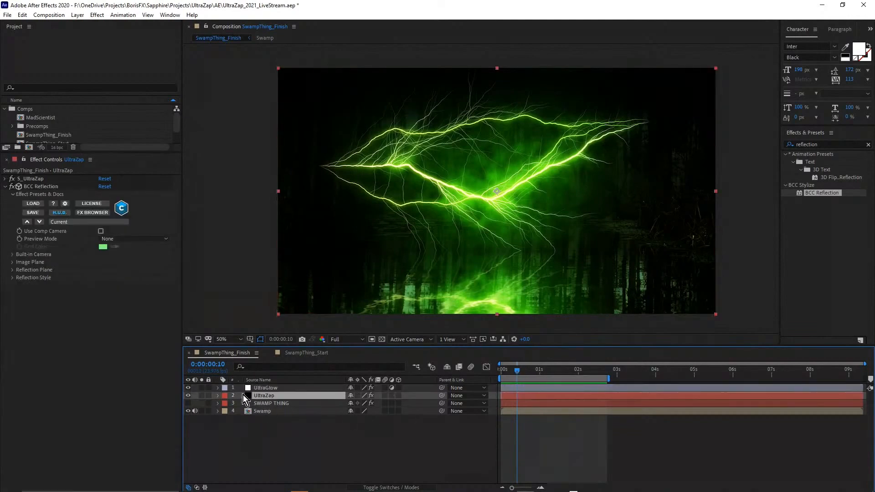
left_click(189, 388)
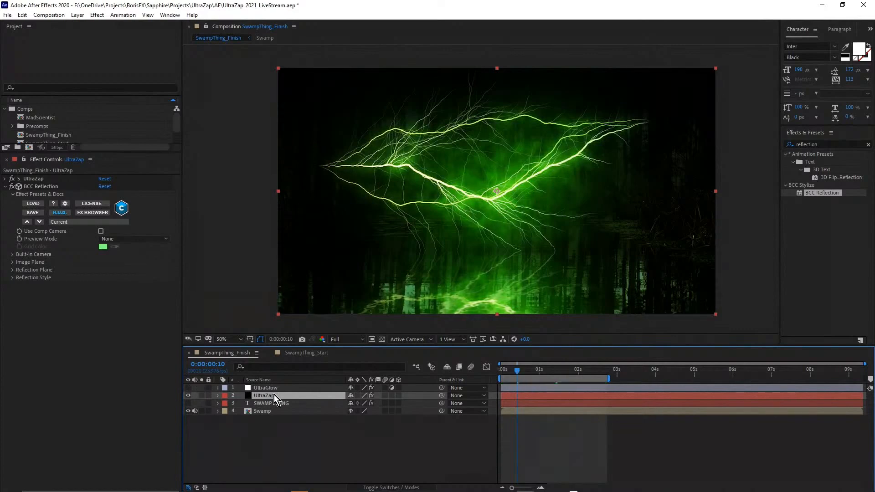
Collapse the S_UltraZap parameter groups on the UltraZap layer and set the effect's Mode to UltraZapAEPath.
left_click(6, 187)
left_click(5, 179)
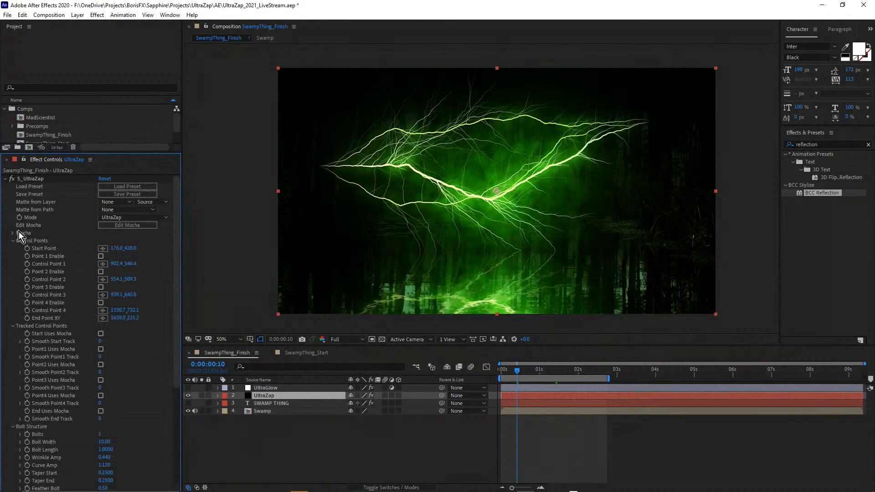
left_click(11, 241)
left_click(6, 178, "ctrl")
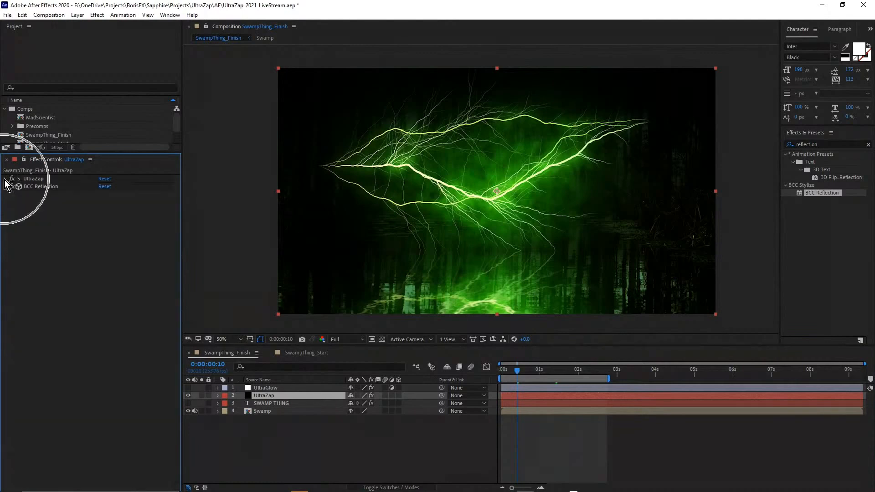
left_click(5, 179)
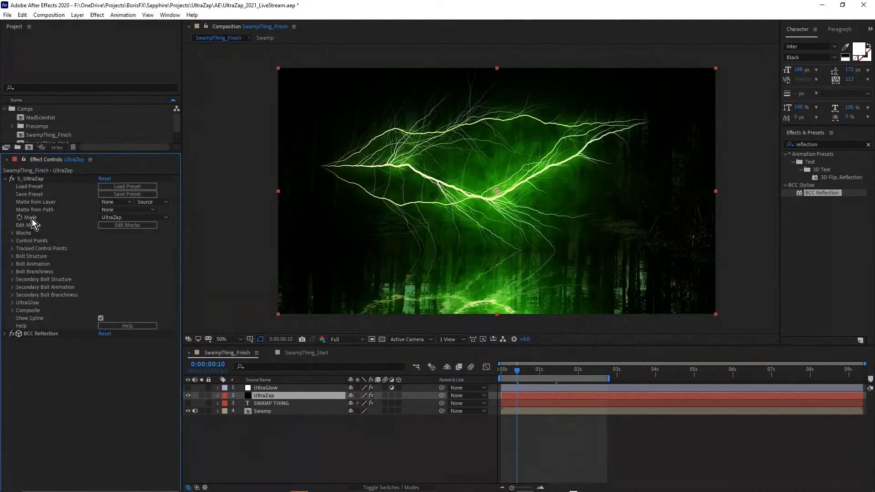
left_click(119, 218)
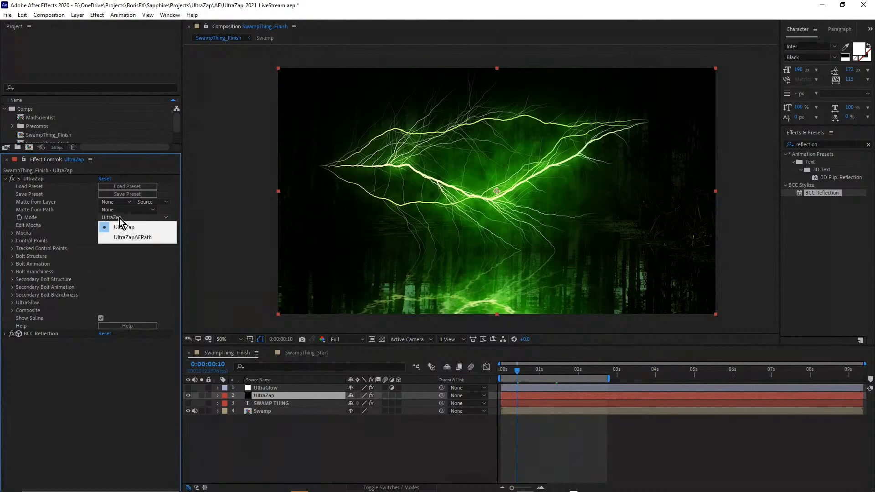
left_click(144, 238)
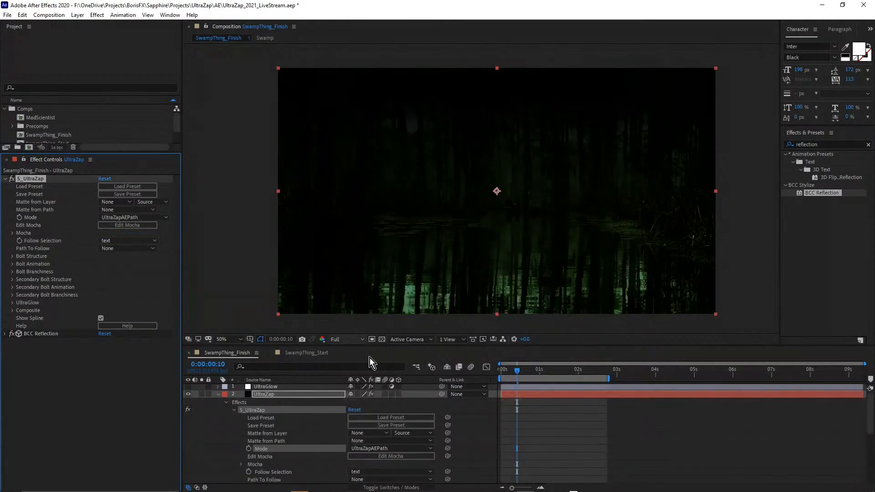
left_click(218, 395)
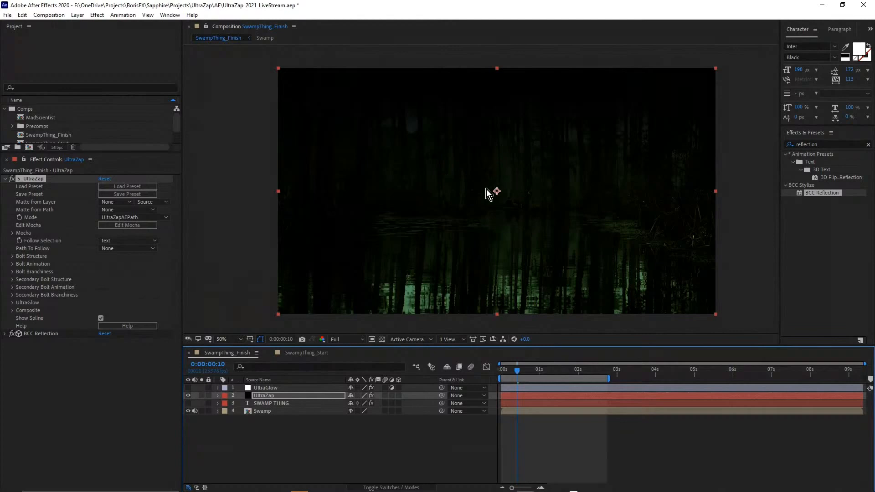
Copy S_UltraZap from the UltraZap layer and duplicate the SWAMP THING text layer, showing the duplicate in place of UltraZap.
left_click(30, 179)
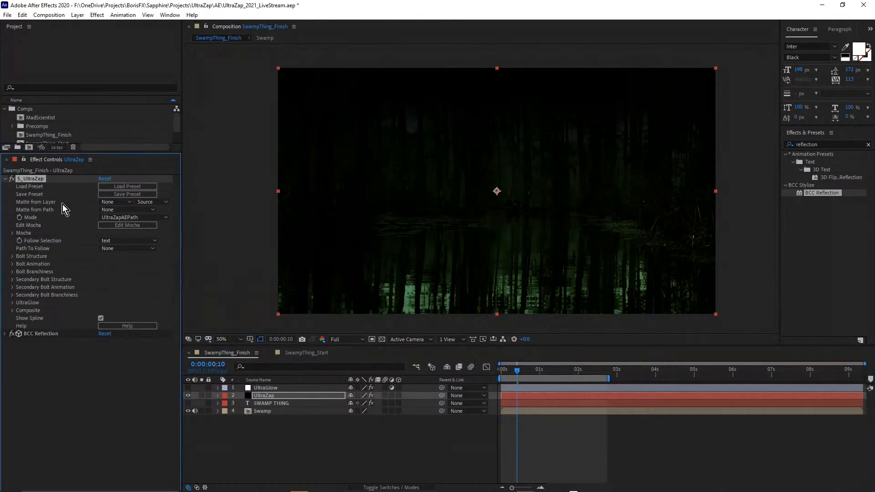
left_click(274, 404)
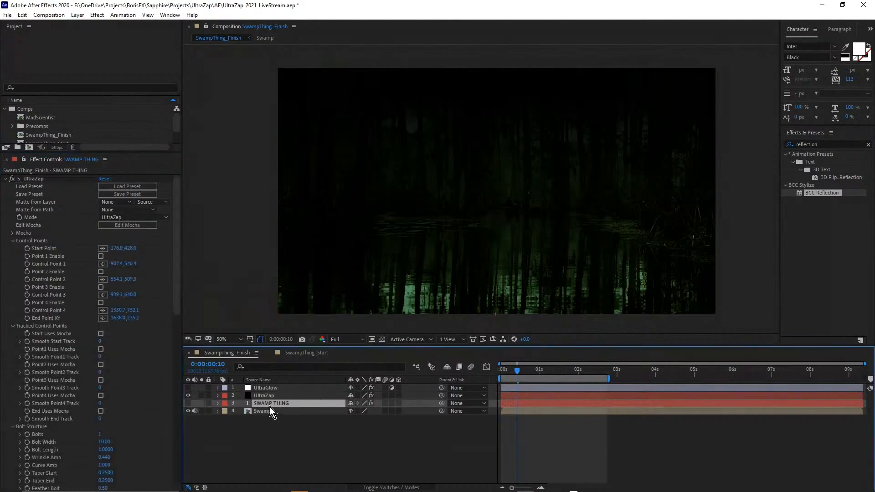
key("ctrl+d")
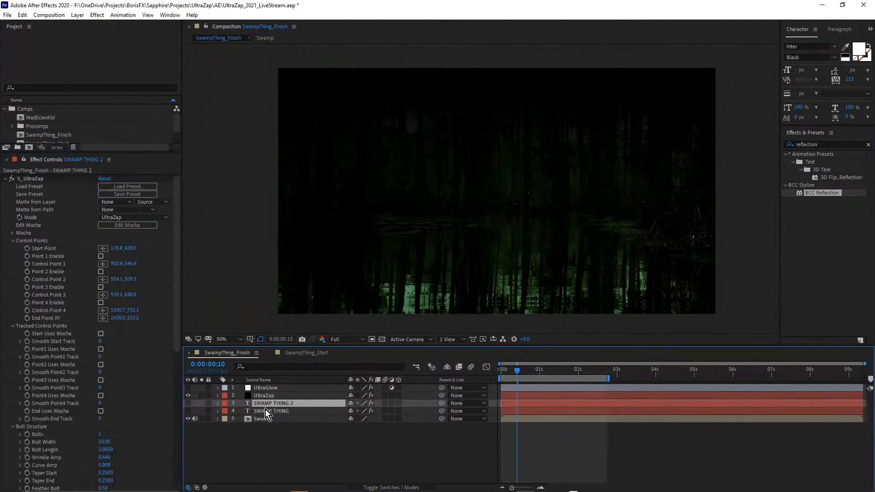
left_click(189, 404)
left_click(188, 396)
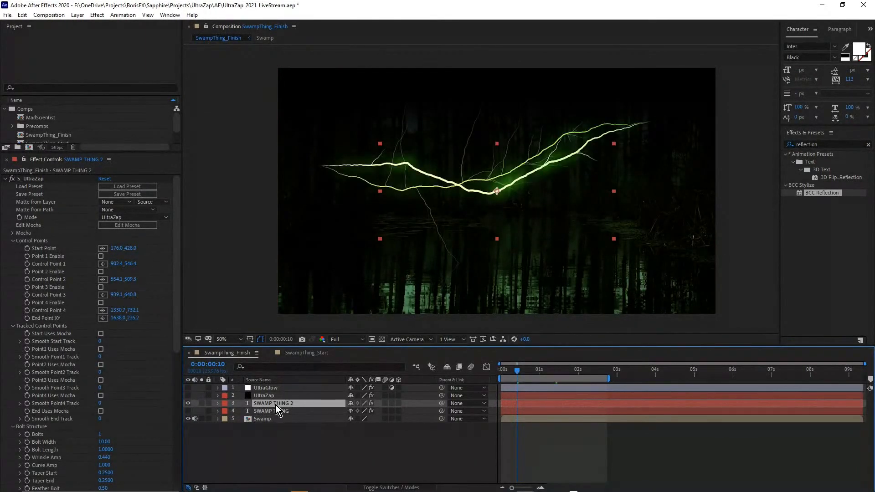
Replace the S_UltraZap and BCC Reflection effects on the duplicate text layer with the copied S_UltraZap effect.
key("e")
left_click(251, 413)
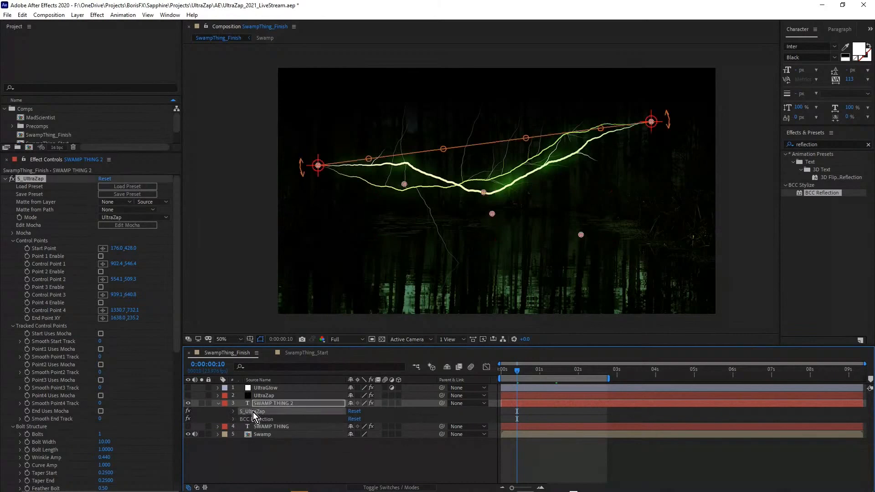
key("Delete")
key("Delete")
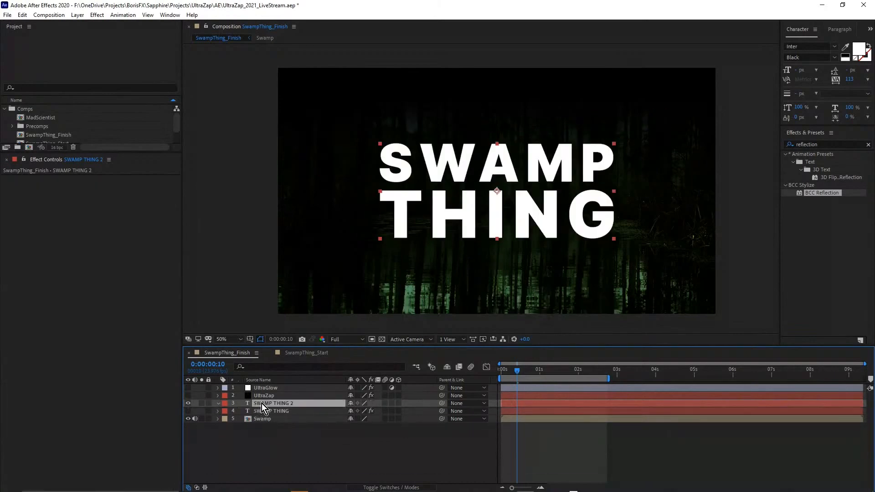
key("ctrl+v")
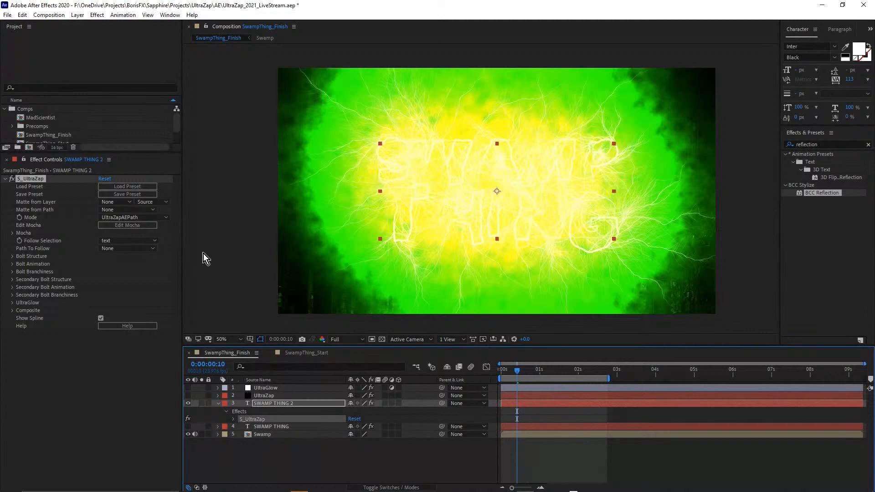
Check the duplicate's S_UltraZap Mode options, then delete that text layer and make the original SWAMP THING layer visible.
left_click(122, 218)
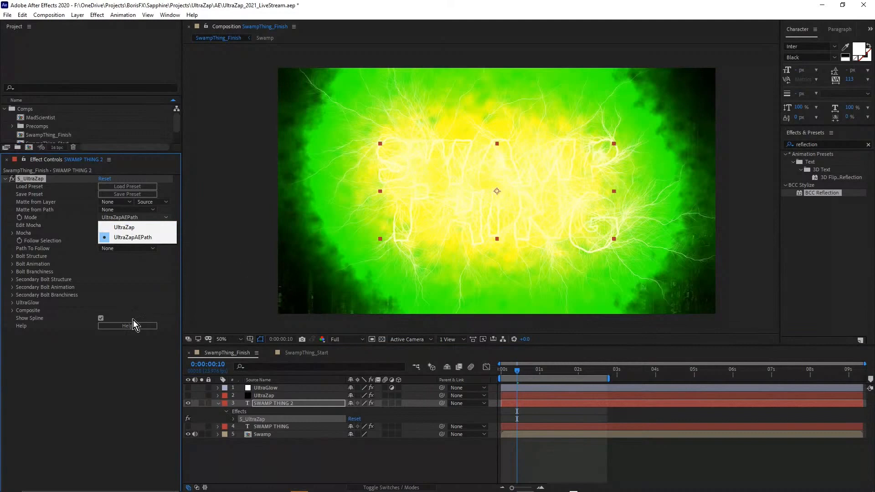
left_click(124, 392)
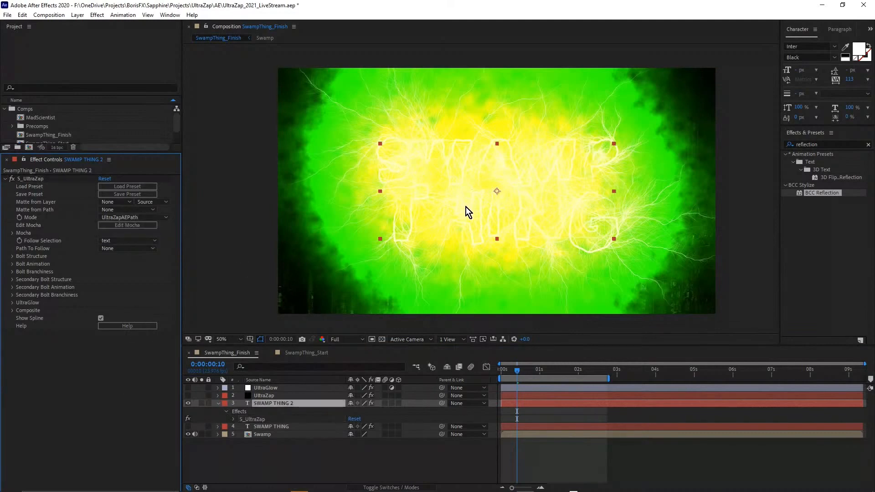
left_click(273, 403)
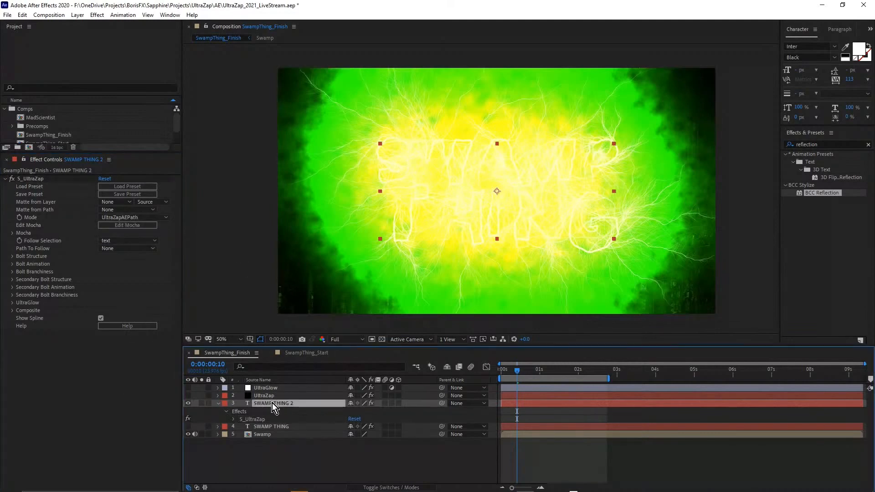
key("Delete")
left_click(188, 404)
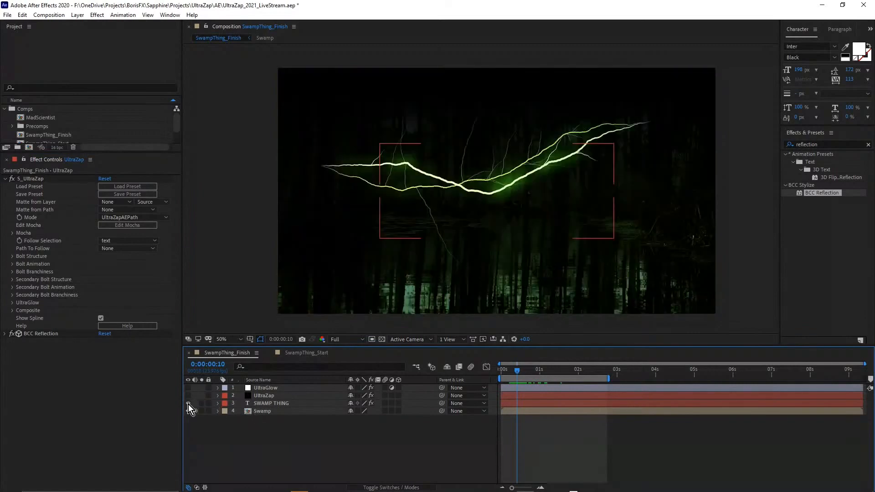
Set the S_UltraZap Mode on the SWAMP THING text layer to UltraZapAEPath and preview the electrified lettering.
left_click(270, 405)
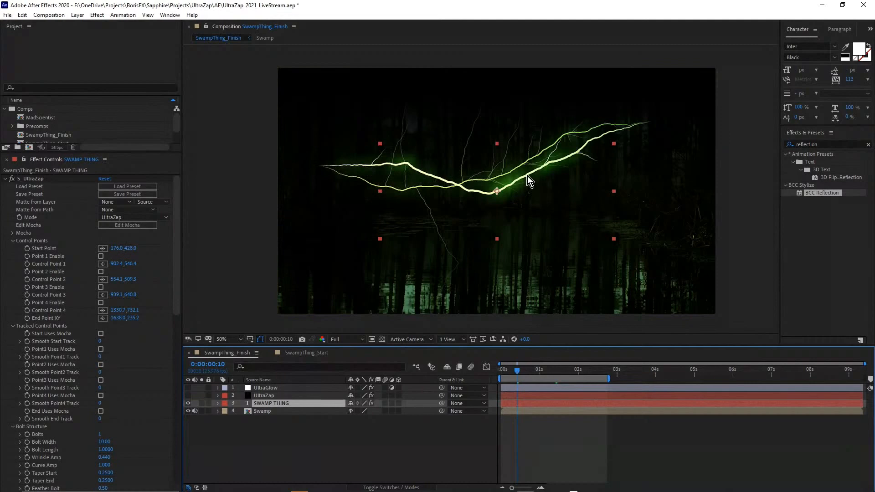
scroll(527, 174, "up", 1)
scroll(518, 176, "down", 1)
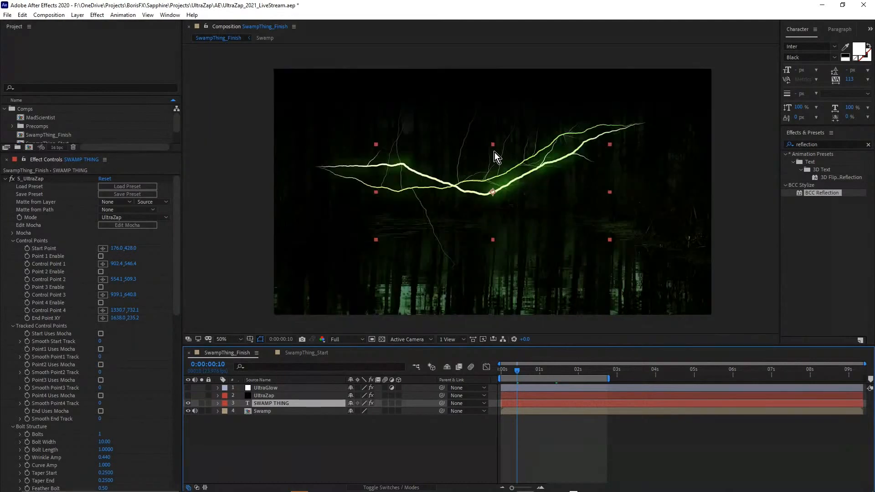
left_click(131, 217)
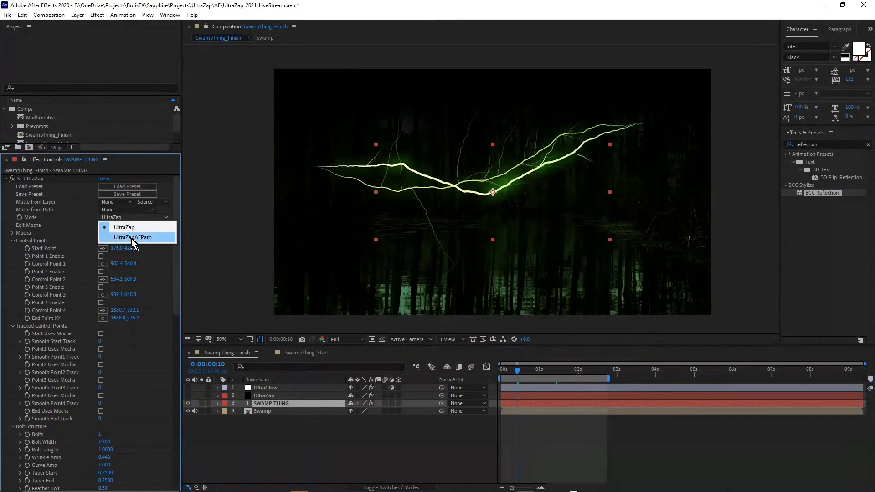
left_click(132, 238)
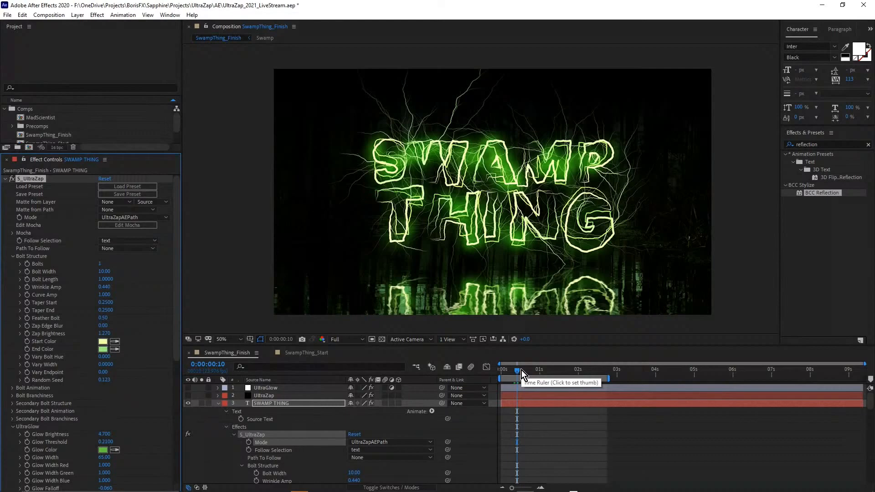
key("space")
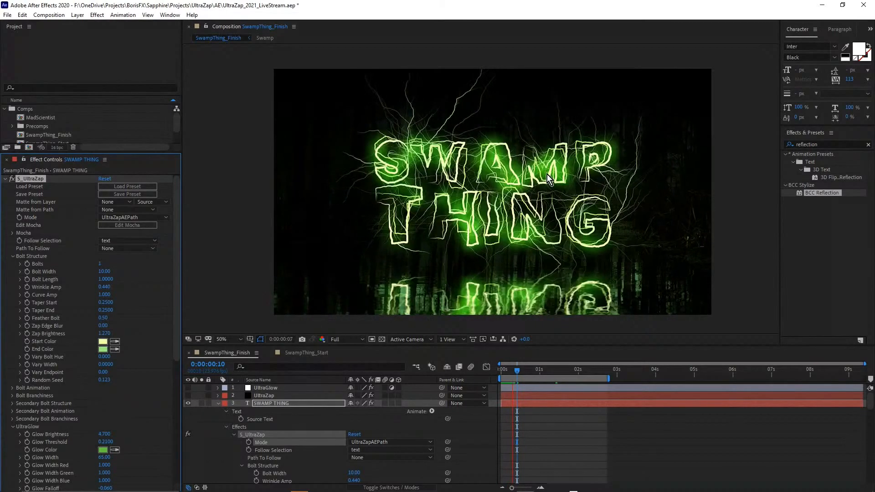
Collapse the SWAMP THING layer and its S_UltraZap settings, turn the UltraGlow layer back on, and inspect the glowing letters without layer controls.
left_click(258, 400)
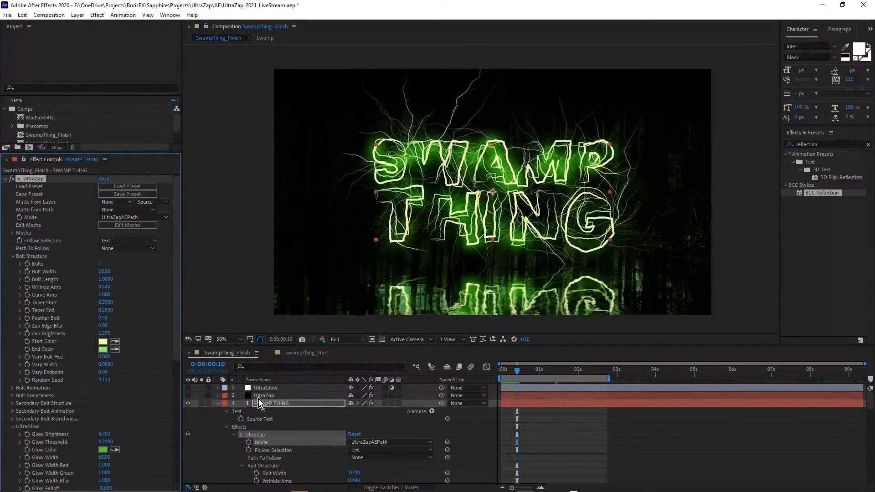
left_click(218, 405)
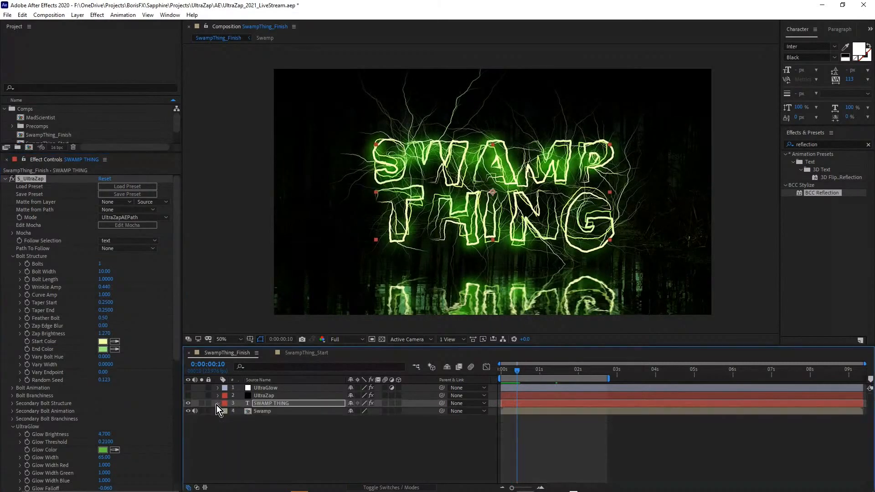
left_click(5, 179)
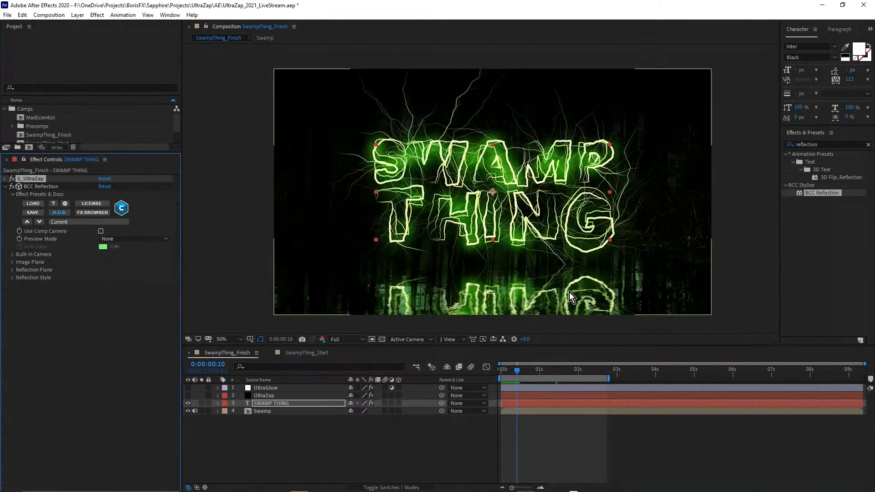
left_click(188, 388)
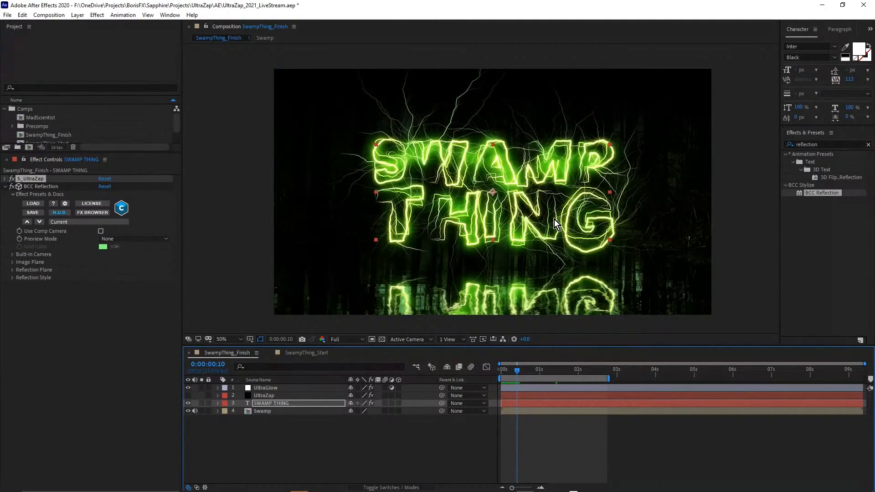
scroll(566, 220, "up", 2)
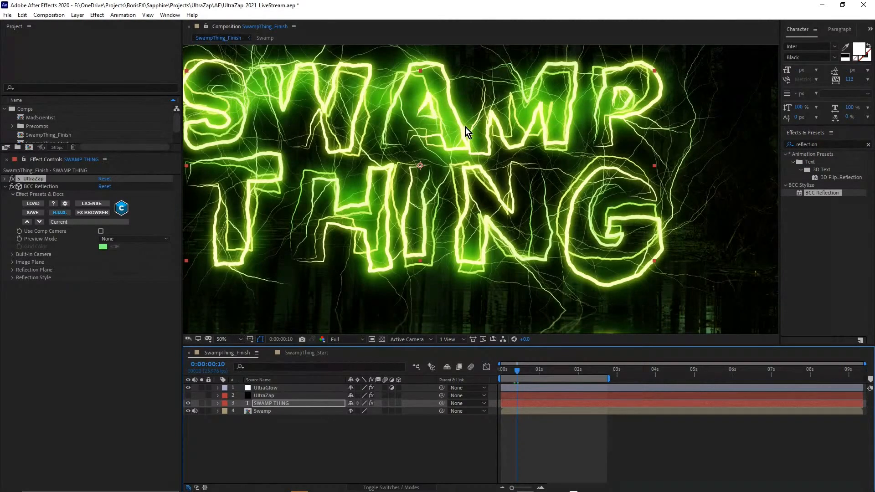
scroll(466, 127, "down", 2)
key("ctrl+shift+h")
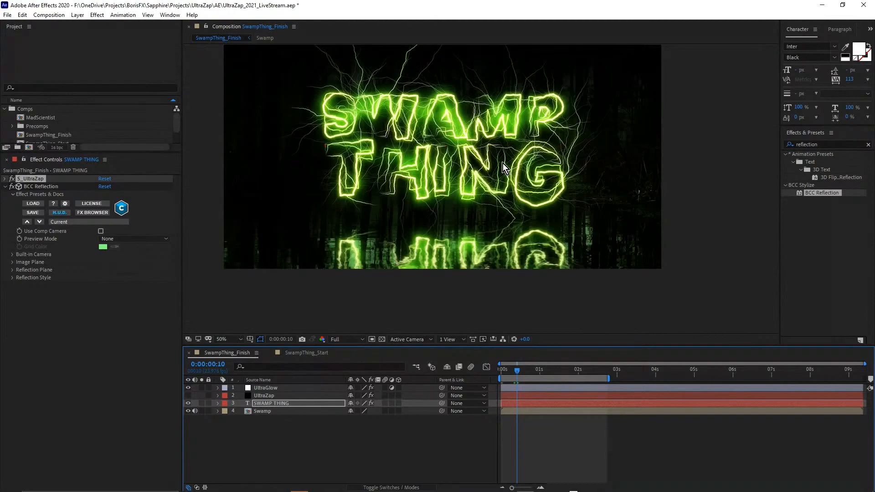
Preview the glowing title, end the work area at 0:00:00:20, and replay the shortened range.
key("space")
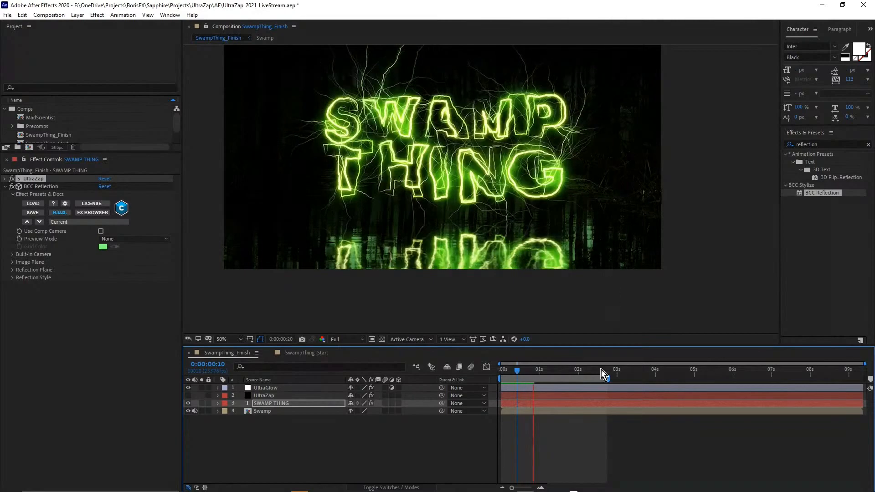
key("space")
key("n")
key("space")
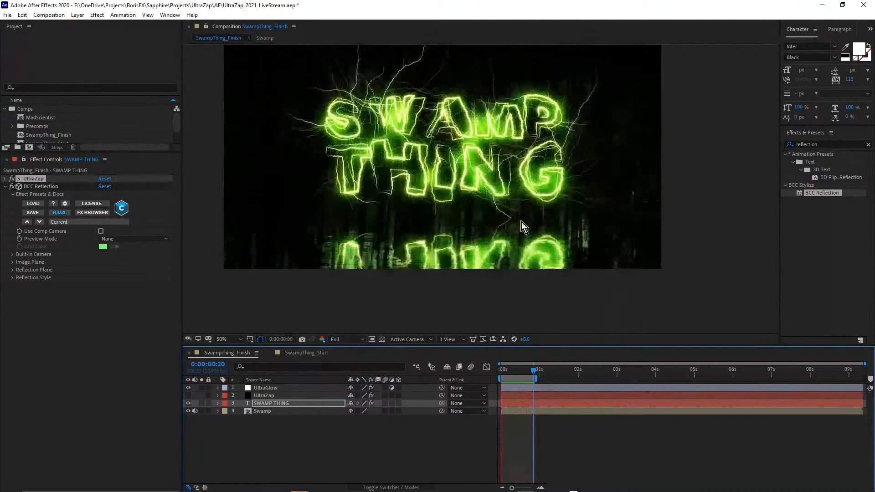
key("space")
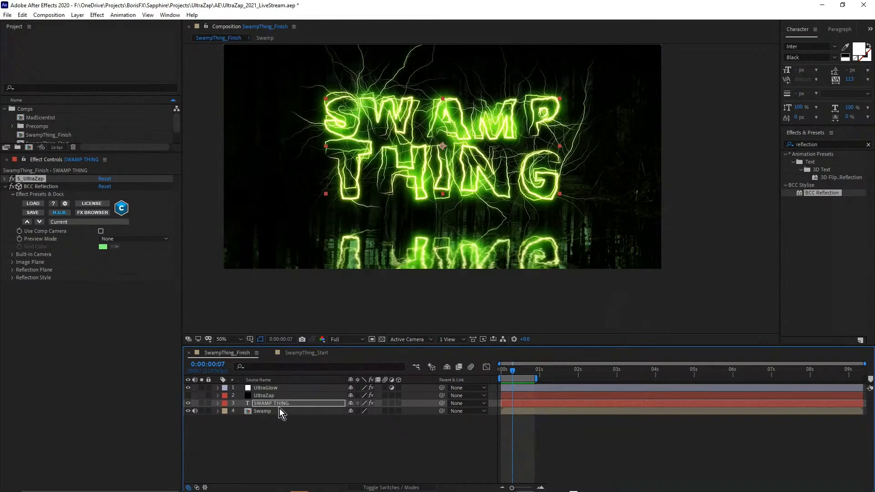
Load the Dual Bolt - Fire preset into the SWAMP THING layer's S_UltraZap effect and set its Mode to UltraZapAEPath.
key("Return")
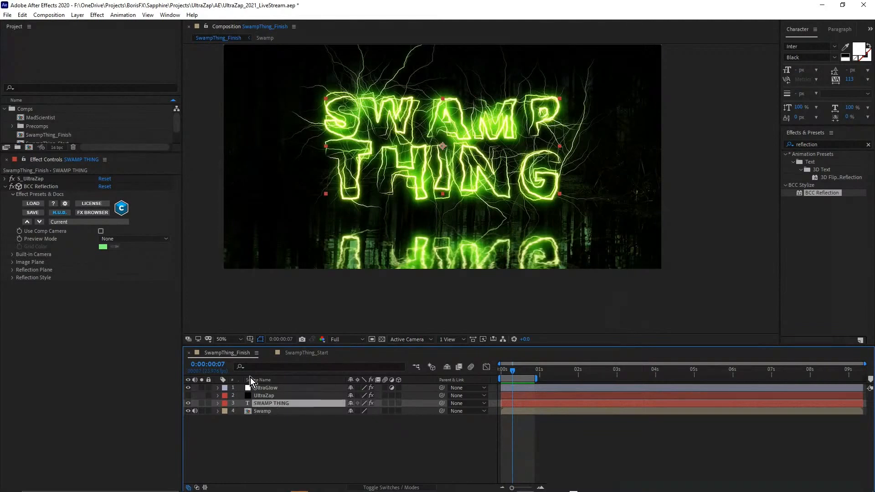
left_click(6, 187)
left_click(5, 179)
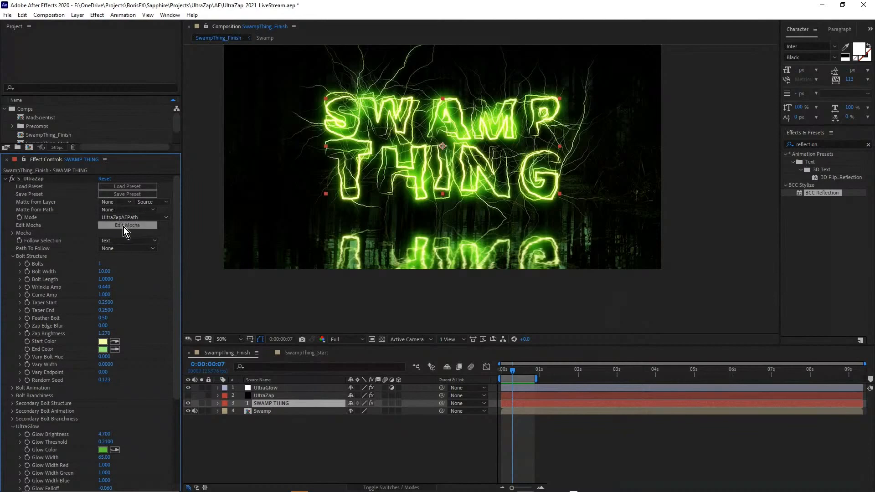
left_click(129, 186)
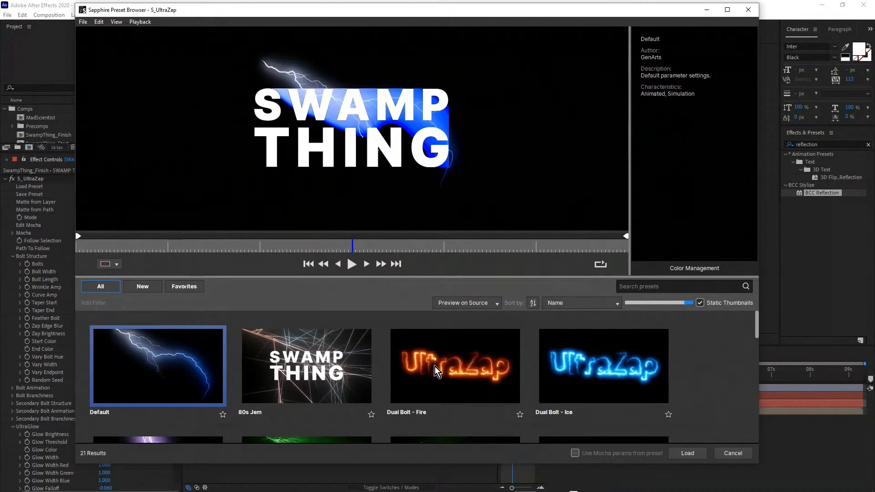
left_click(485, 357)
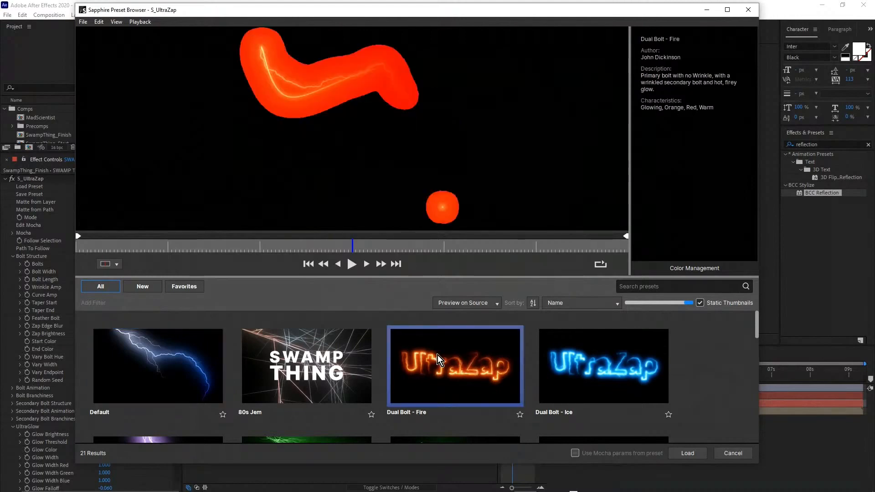
left_click(685, 453)
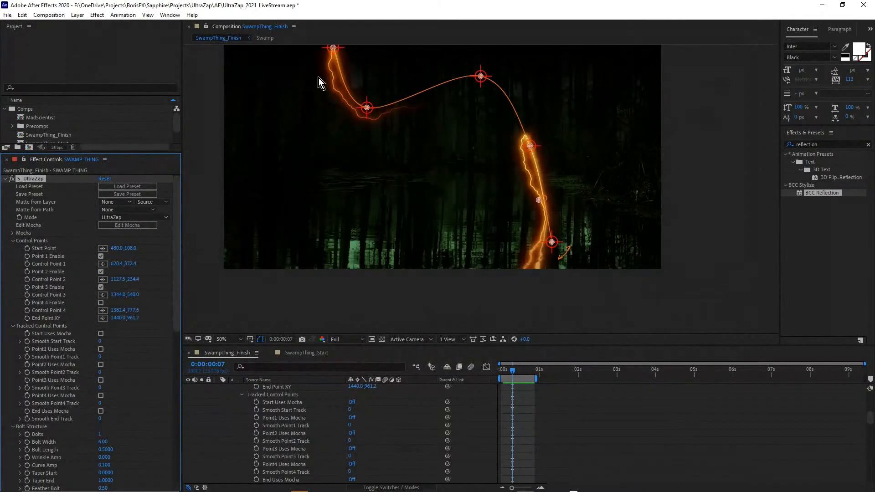
left_click(133, 216)
left_click(133, 237)
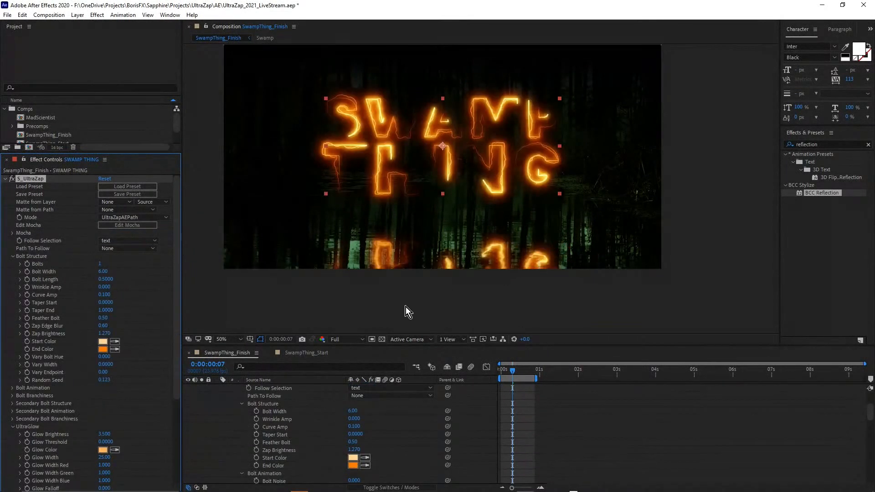
Collapse the SWAMP THING layer's properties, solo the layer, and preview the fiery lettering on its own.
scroll(321, 405, "up", 3)
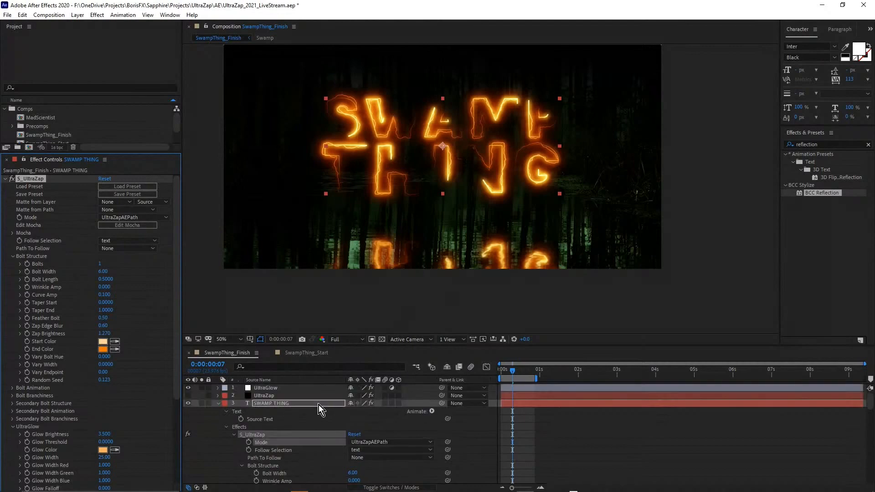
left_click(218, 404)
left_click(202, 403)
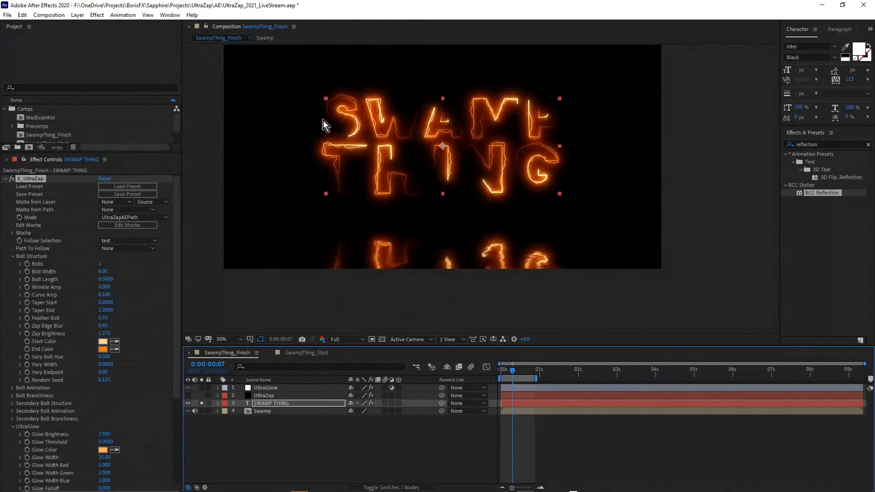
key("space")
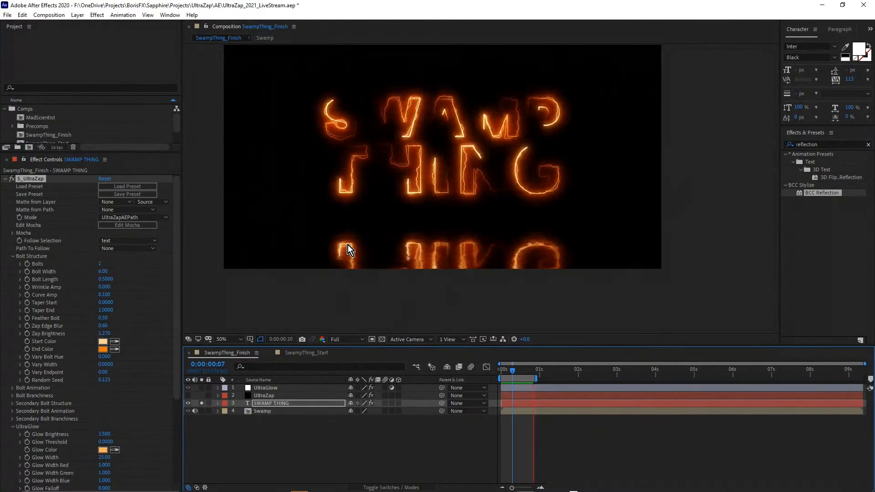
Review the Mode and Follow Selection options of the SWAMP THING layer's S_UltraZap effect without changing them.
left_click(122, 217)
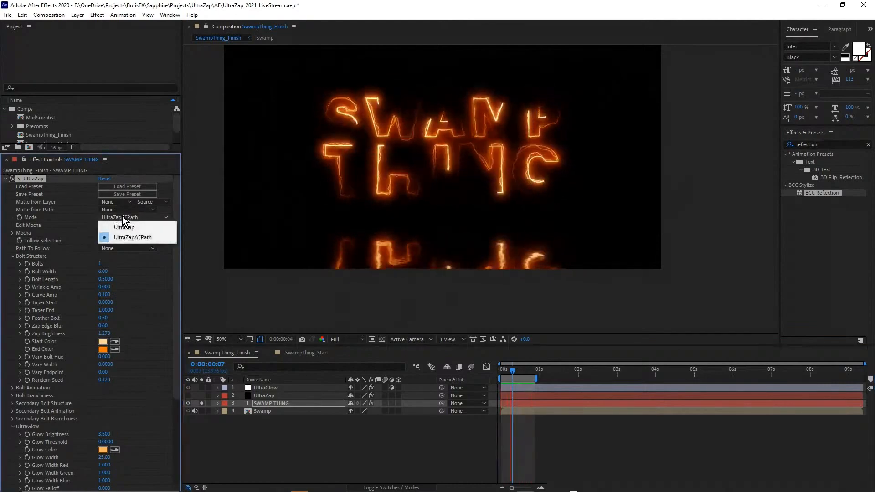
left_click(75, 224)
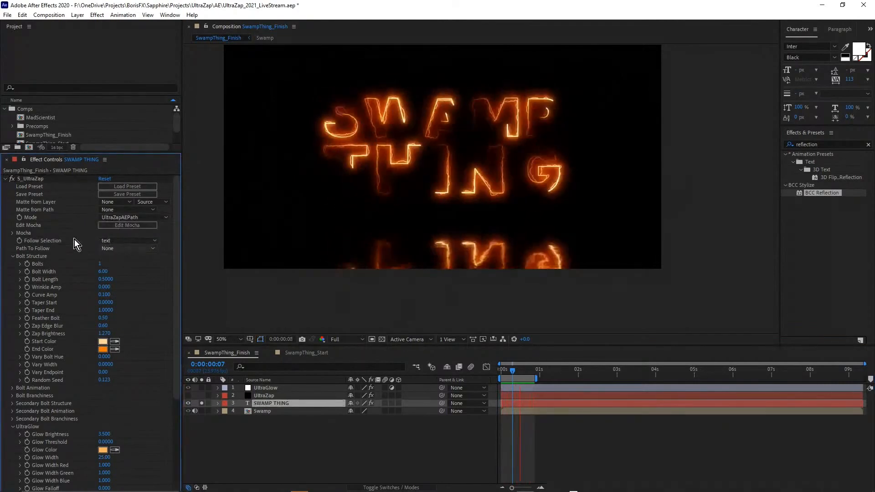
left_click(116, 241)
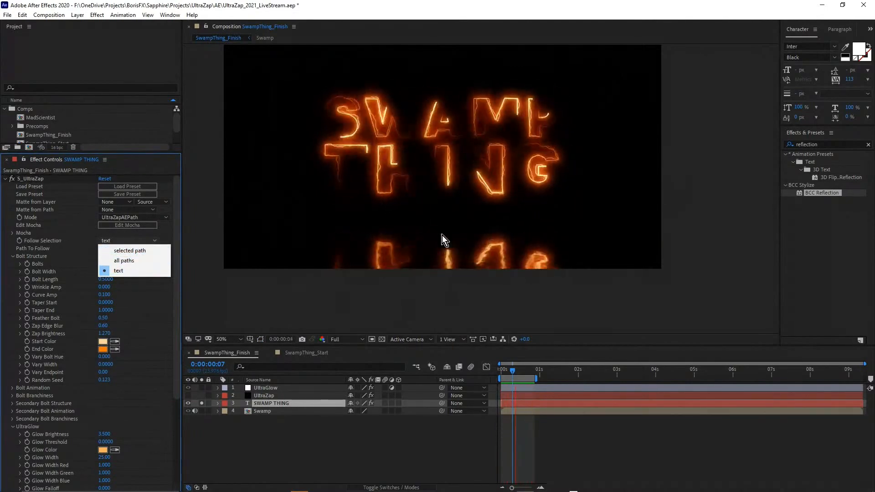
left_click(178, 258)
left_click(127, 241)
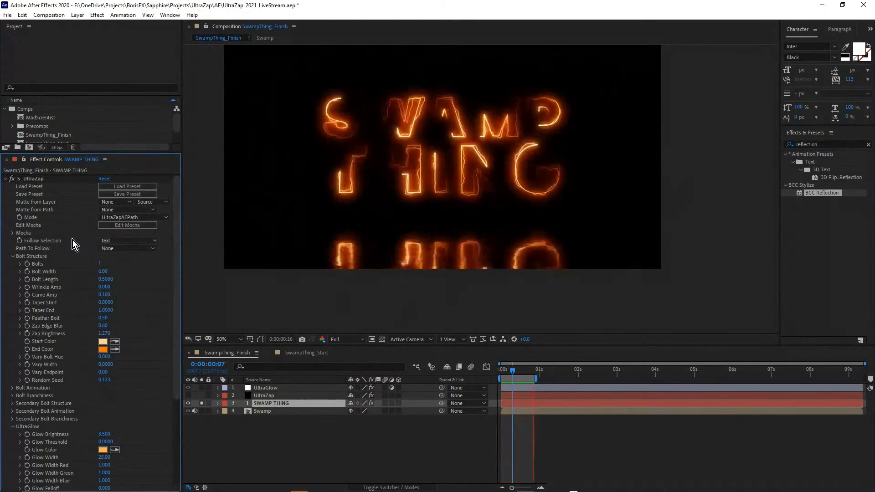
left_click(110, 231)
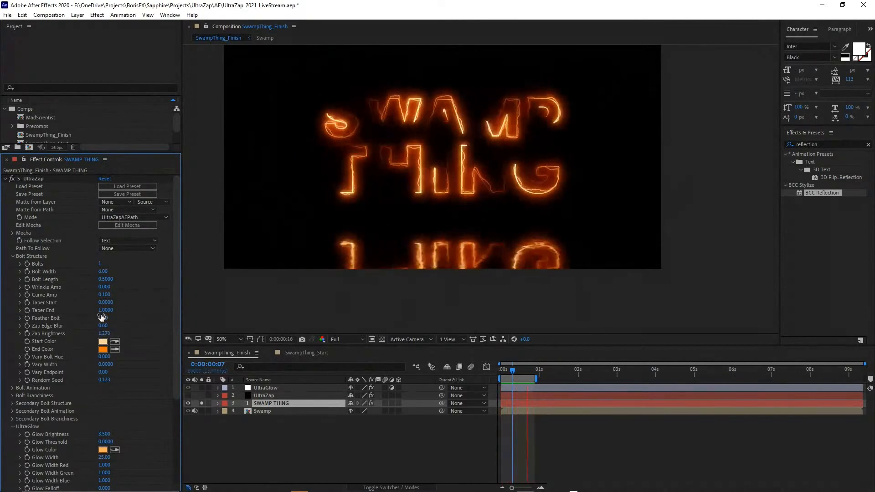
Expand the S_UltraZap Bolt Animation settings and examine how the primary and secondary bolts travel around the letters up close.
left_click(42, 387)
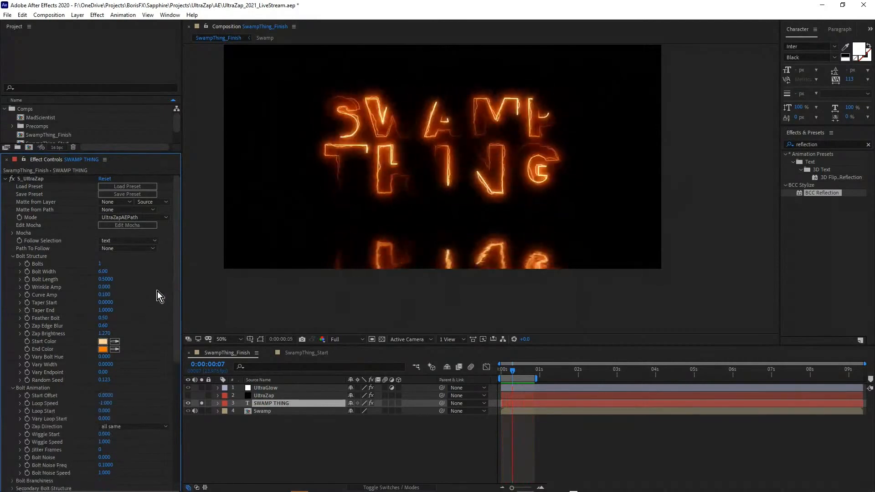
scroll(158, 291, "down", 3)
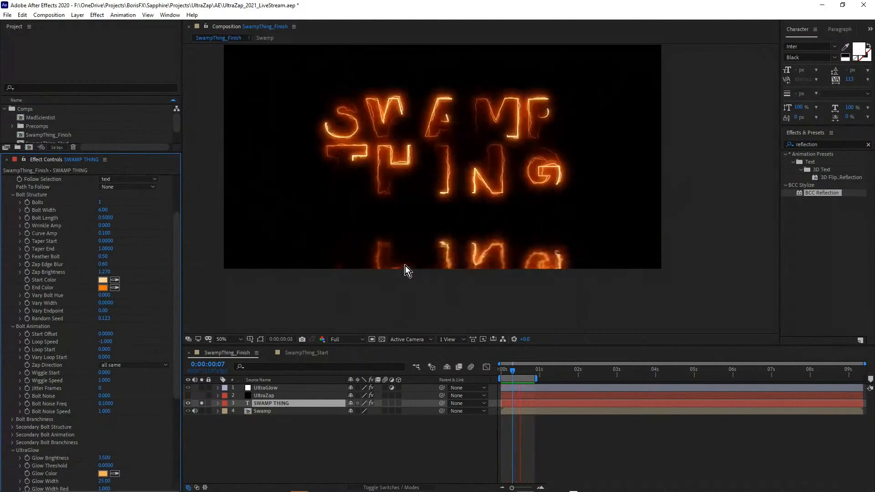
scroll(411, 187, "up", 2)
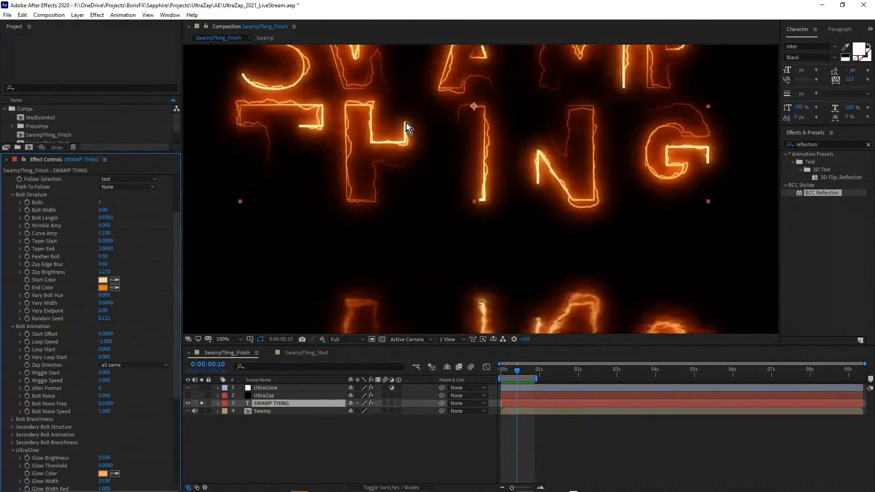
scroll(406, 122, "up", 1)
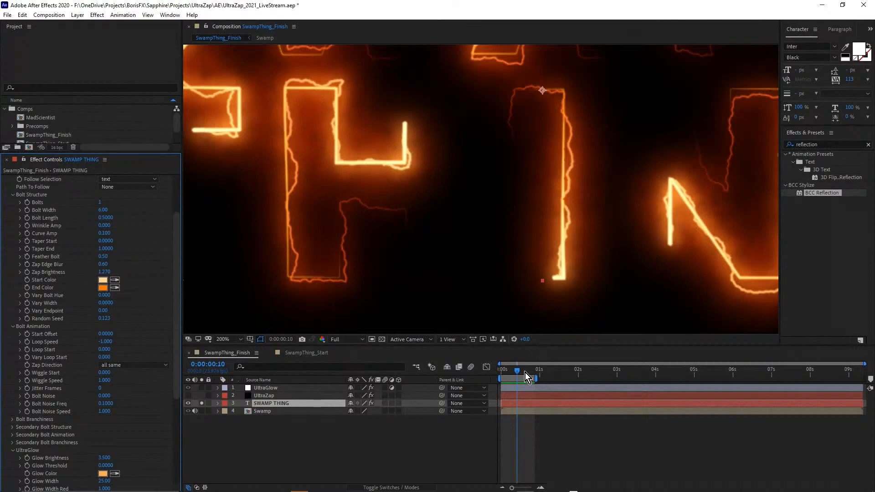
left_click_drag(525, 373, 513, 377)
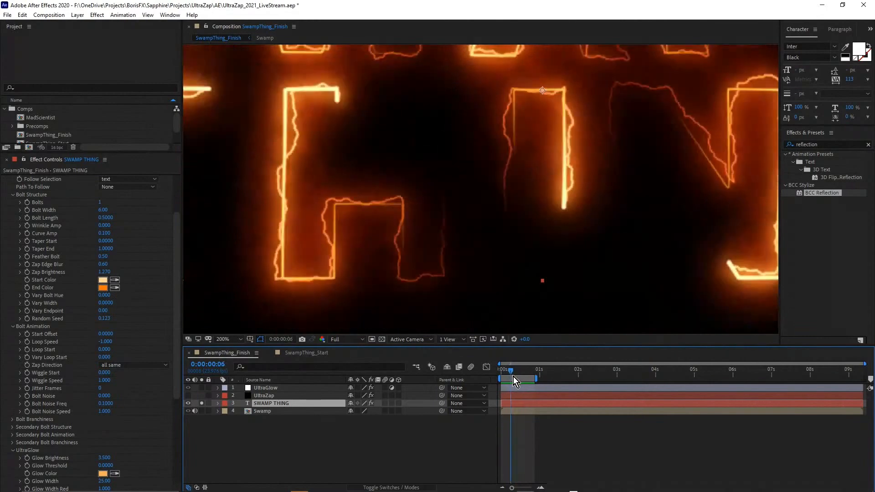
scroll(403, 219, "down", 1)
key("space")
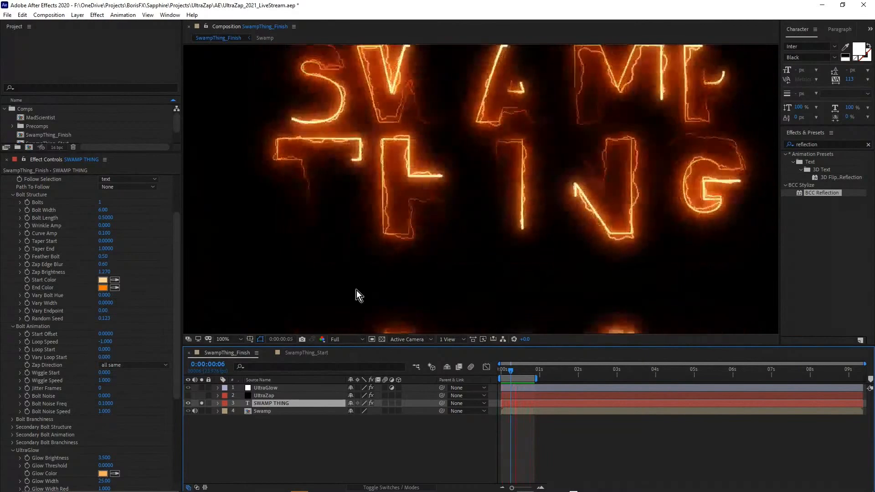
key("space")
scroll(462, 165, "down", 1)
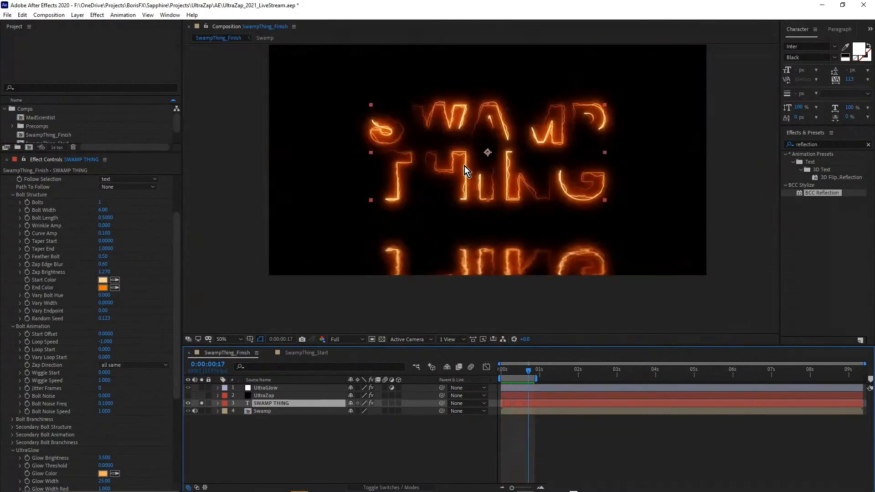
Solo the UltraGlow layer too, filter the timeline properties by "color", and enlarge the timeline to list all the color settings.
left_click(202, 388)
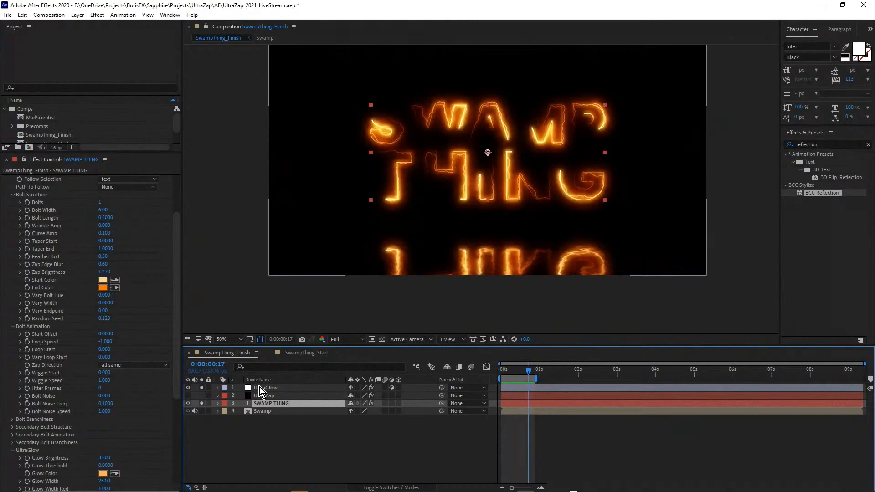
scroll(528, 166, "up", 1)
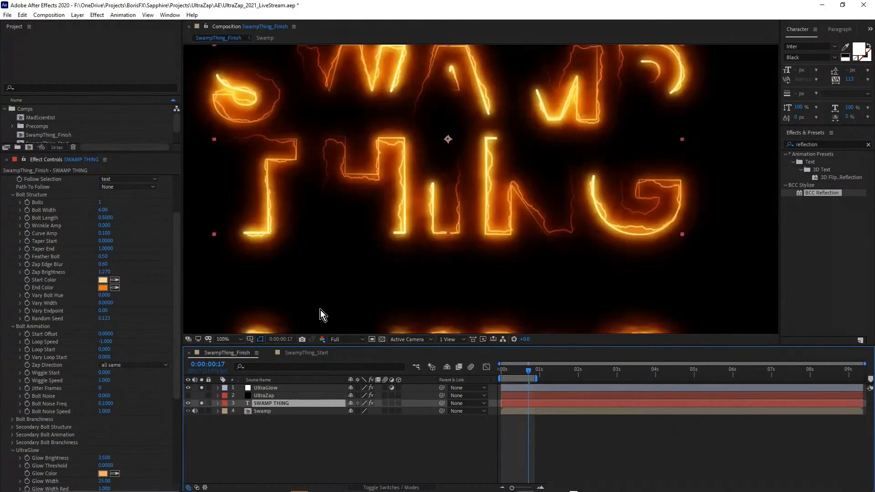
left_click(267, 367)
type("color")
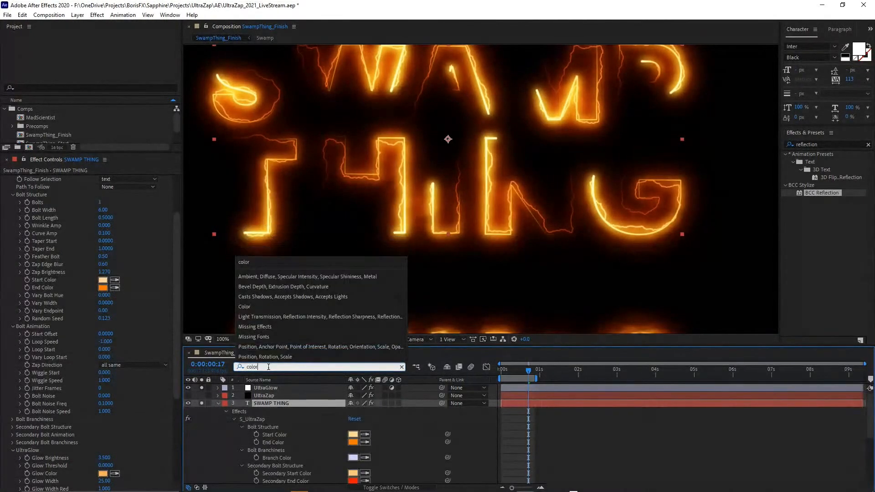
left_click(467, 352)
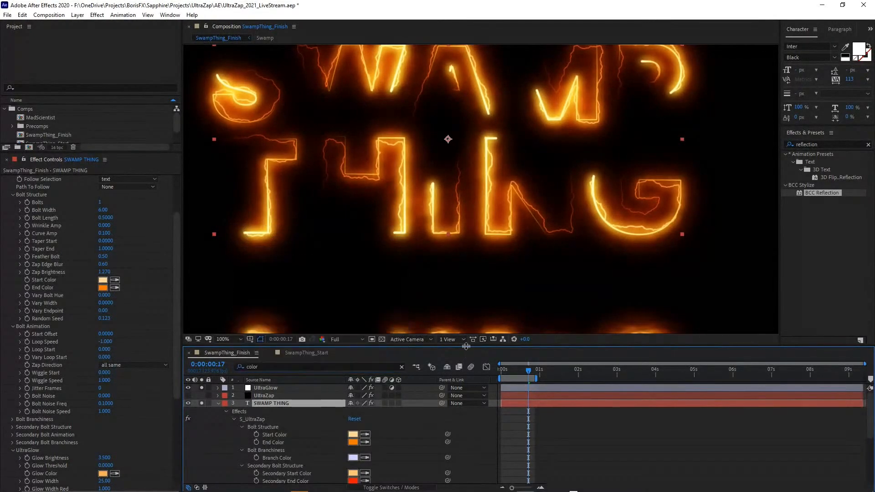
left_click_drag(466, 347, 466, 267)
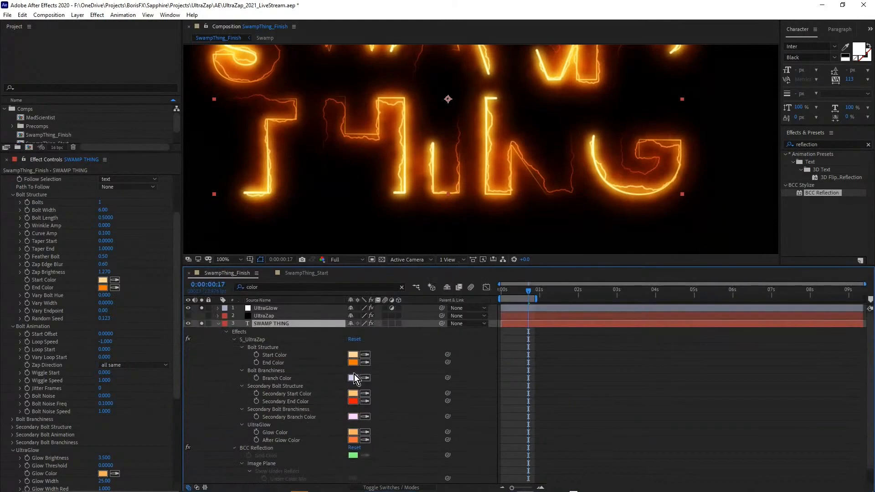
Set the End Color of the S_UltraZap bolt structure to dark green 4C7405.
left_click(353, 363)
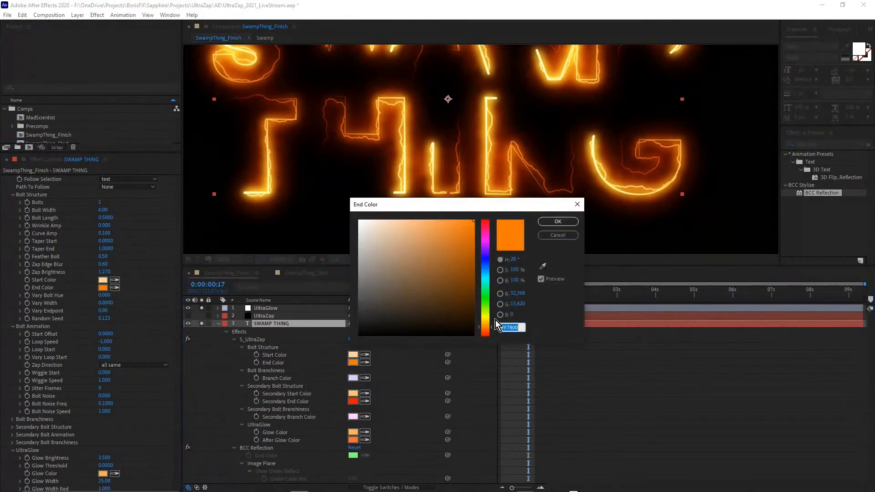
left_click(488, 312)
left_click(471, 282)
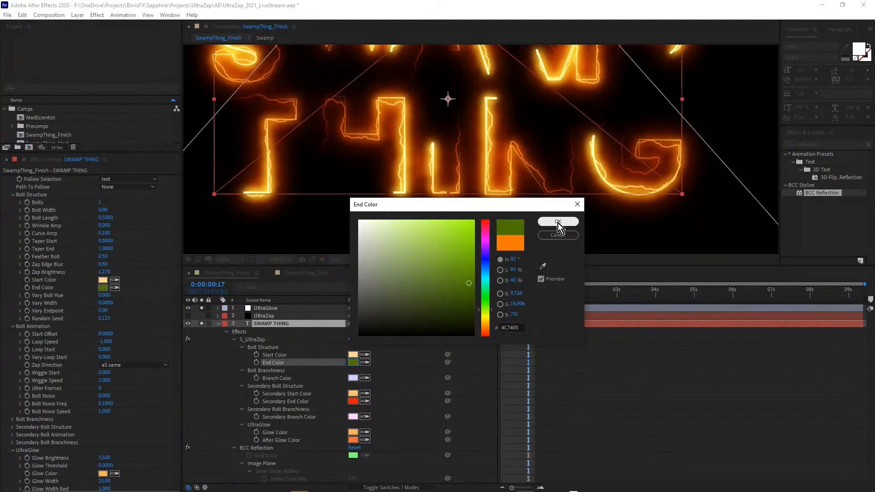
left_click(558, 222)
Sample the green End Color for the After Glow Color, Glow Color and bolt Start Color.
left_click(366, 440)
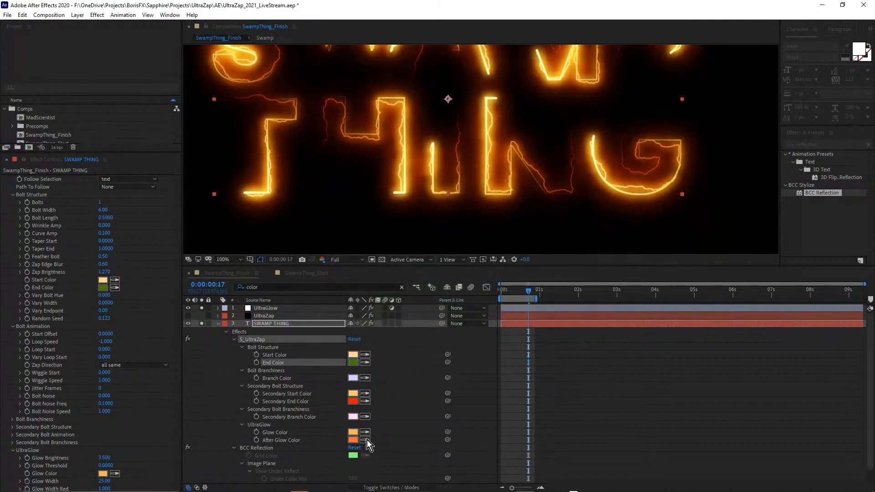
left_click(353, 363)
left_click(365, 432)
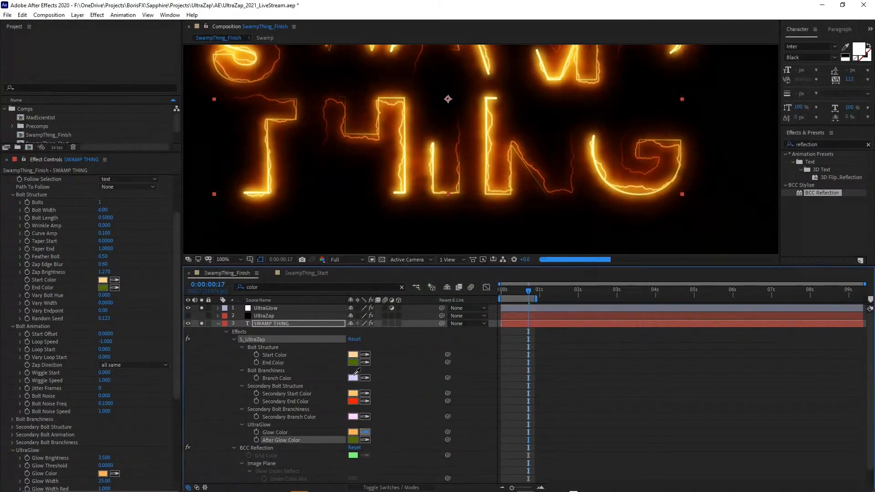
left_click(354, 364)
left_click(366, 355)
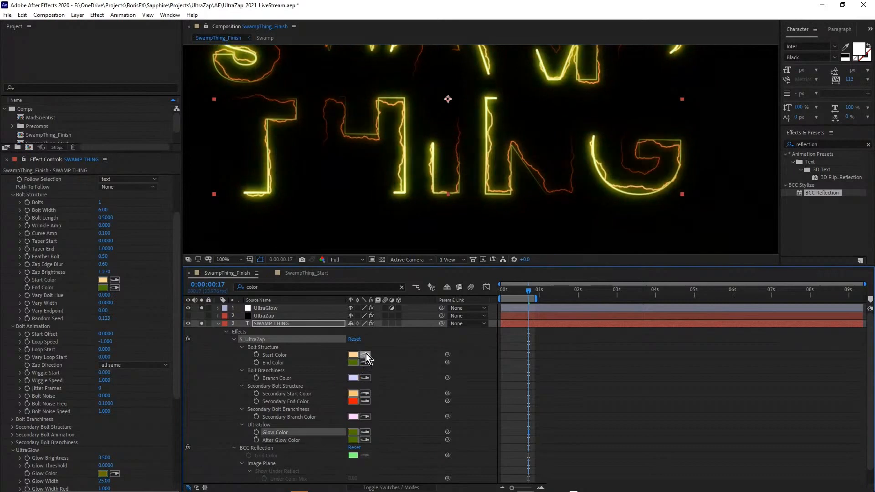
left_click(353, 363)
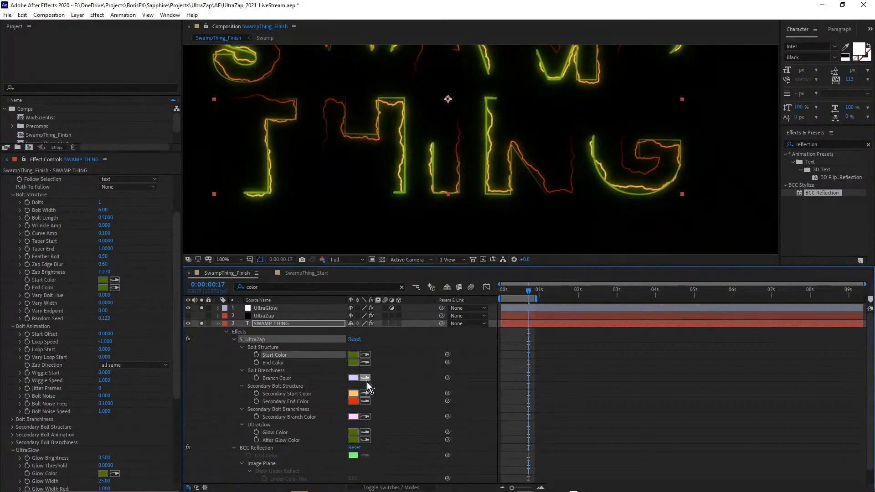
Sample the existing dark green for the Branch Color, Secondary Start Color, Secondary End Color and Secondary Branch Color of S_UltraZap.
left_click(366, 378)
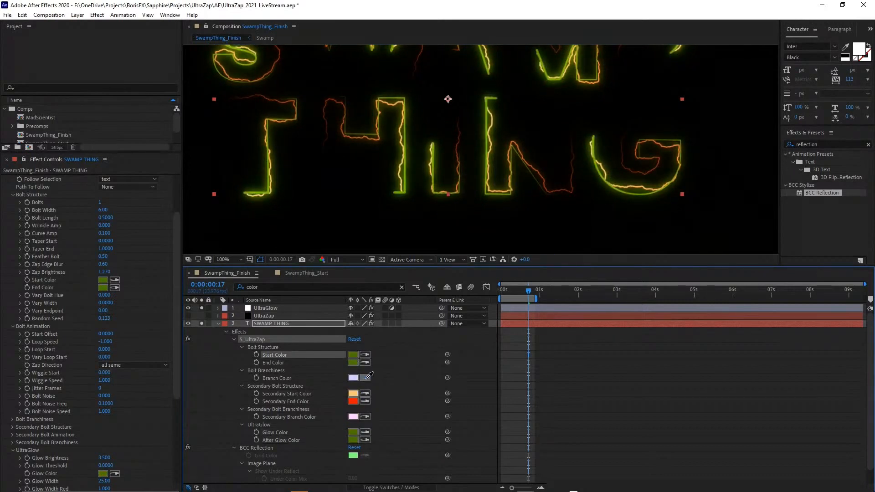
left_click(355, 432)
left_click(366, 393)
left_click(358, 379)
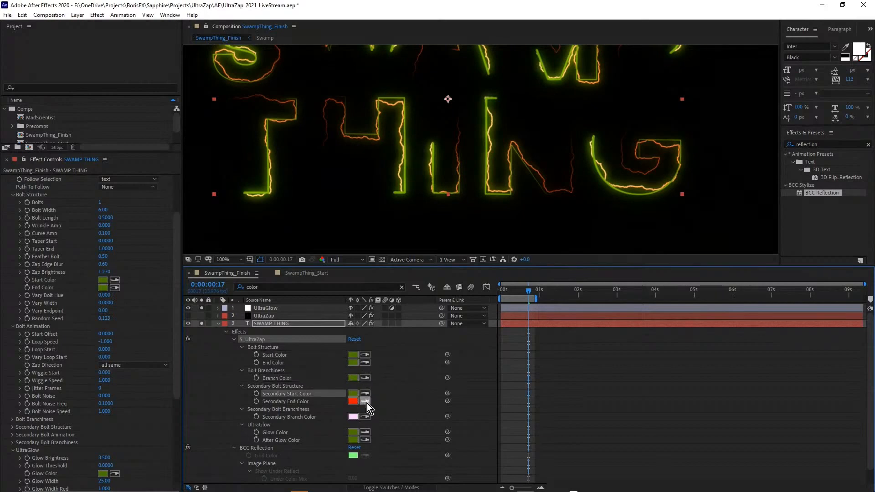
left_click(366, 402)
left_click(356, 394)
left_click(367, 416)
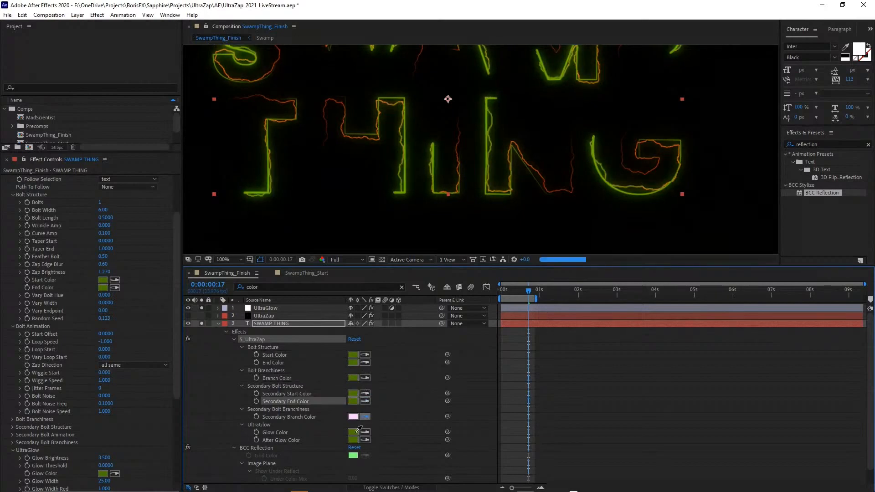
left_click(357, 434)
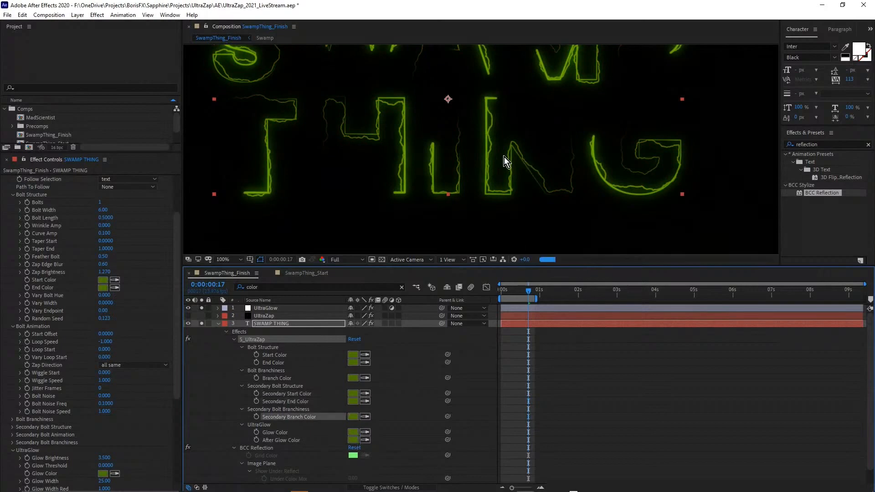
Check the recolored lightning on the whole title at 0:00:00:08, and collapse and deselect the SWAMP THING layer.
scroll(504, 157, "down", 2)
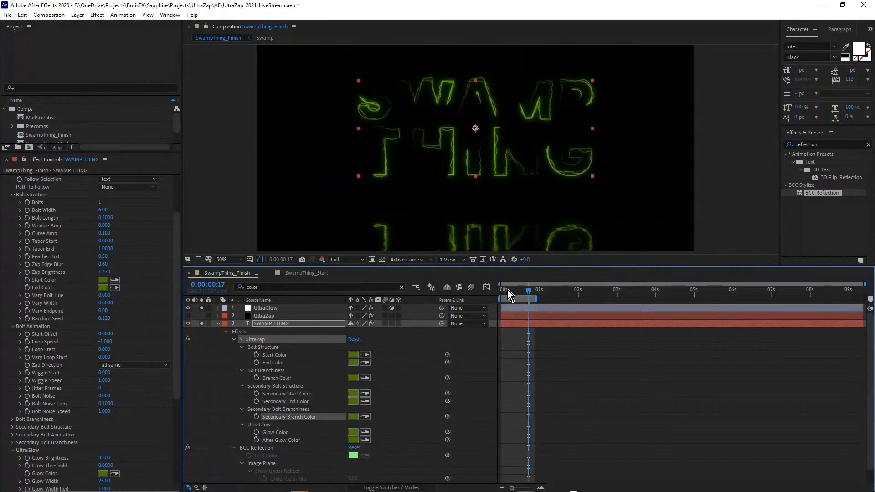
mouse_move(508, 290)
left_mouse_down()
mouse_move(518, 291)
mouse_move(513, 297)
left_mouse_up()
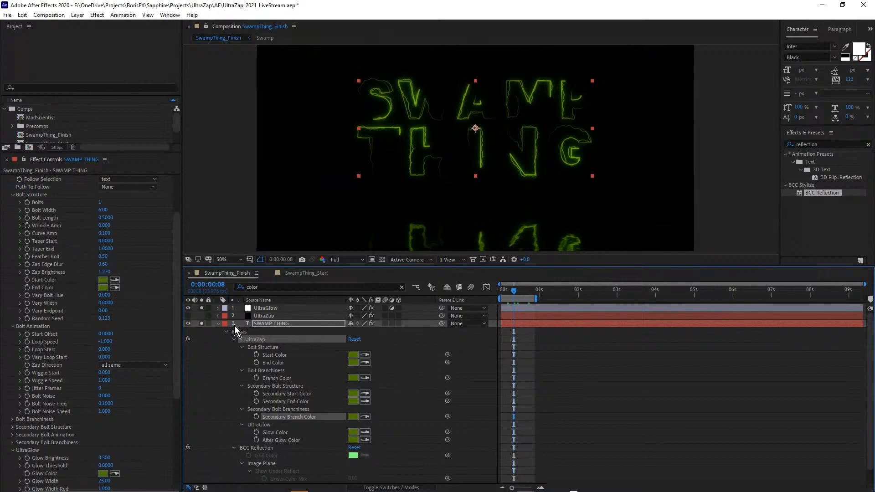
left_click(218, 323)
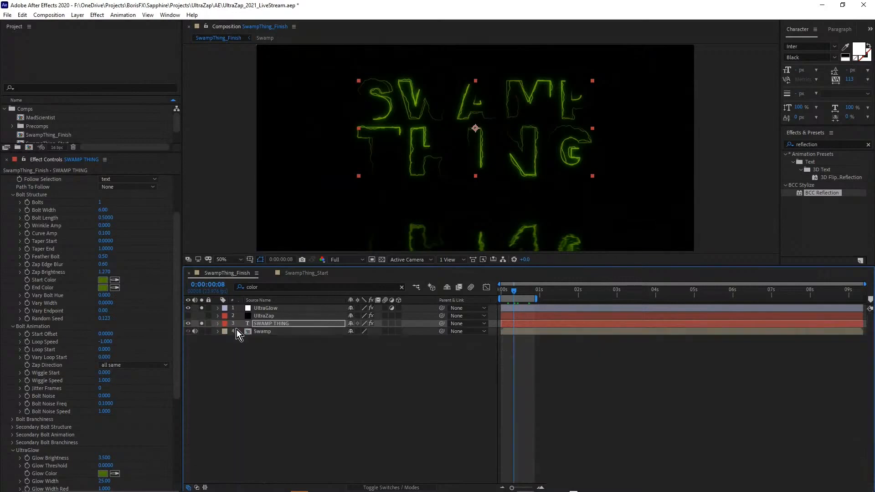
left_click(301, 366)
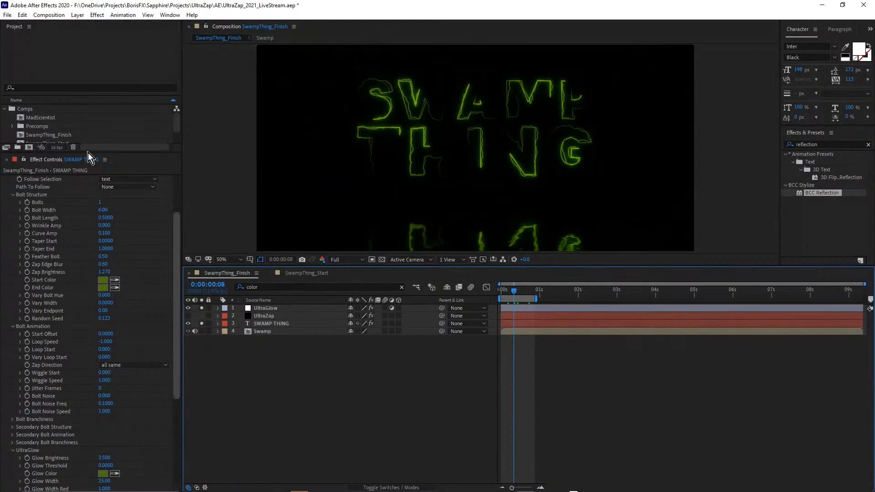
Expand the project list to open the MadScientist composition, and enlarge its viewer to show the whole frame.
left_click_drag(79, 152, 85, 323)
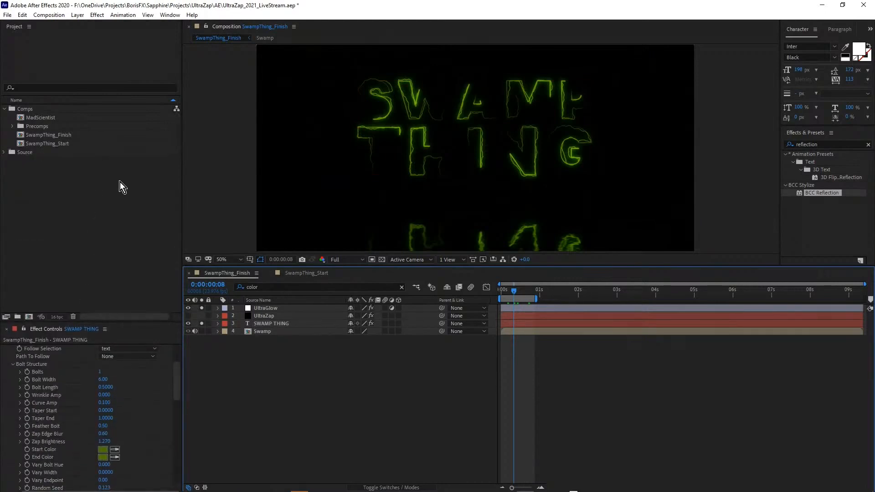
double_click(38, 115)
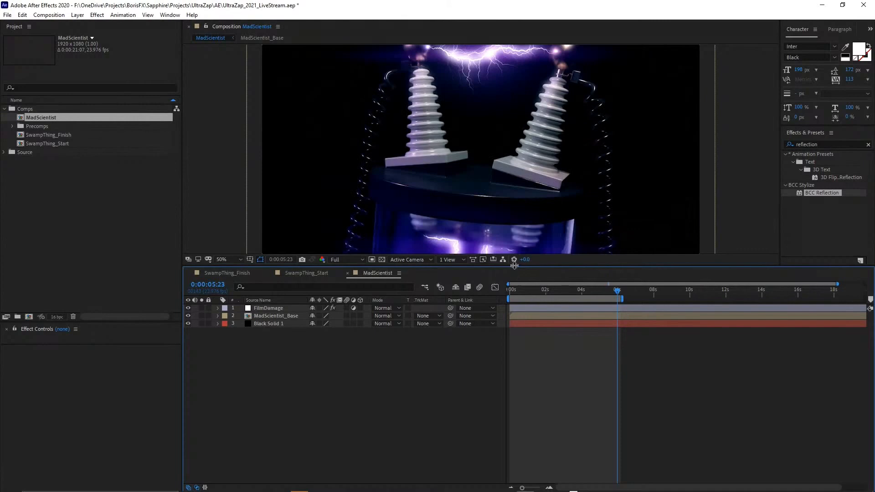
left_click_drag(514, 268, 507, 362)
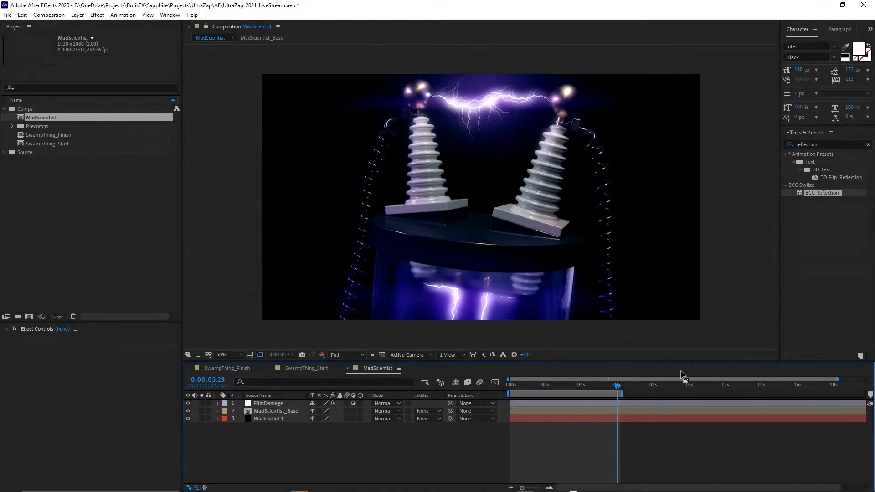
Preview the MadScientist composition and replay it with the work area ending at 0:00:02:00.
key("space")
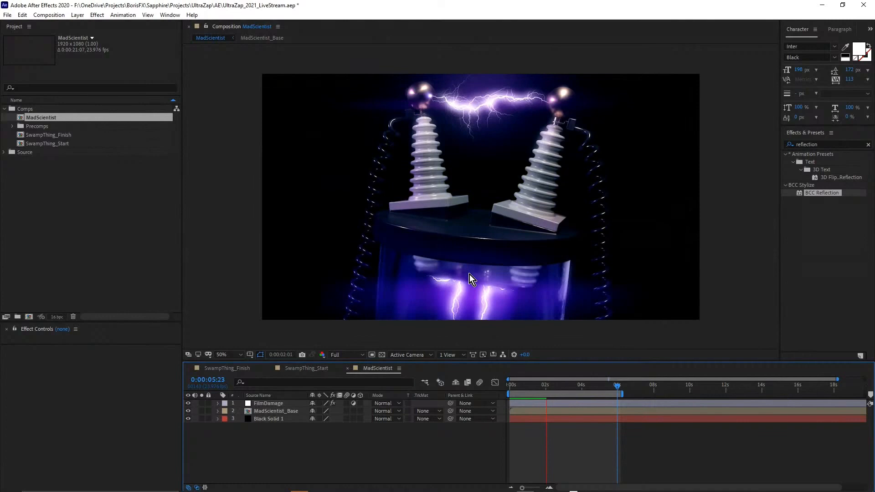
left_click(545, 387)
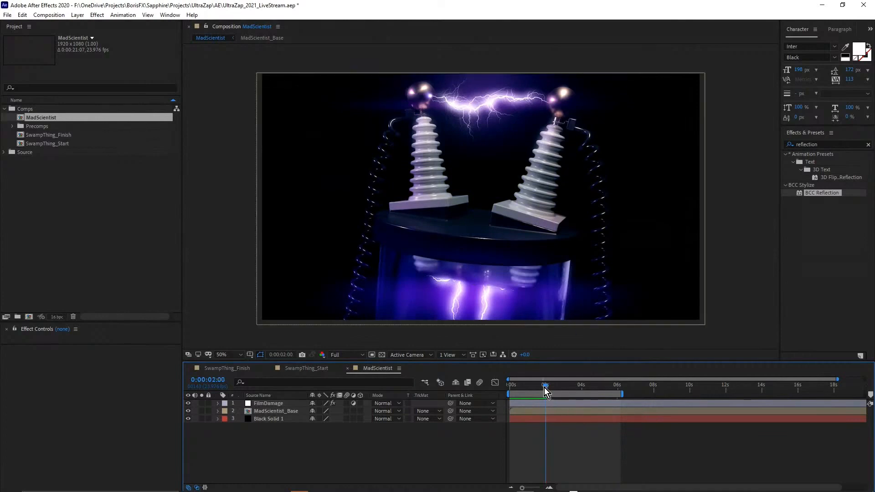
key("space")
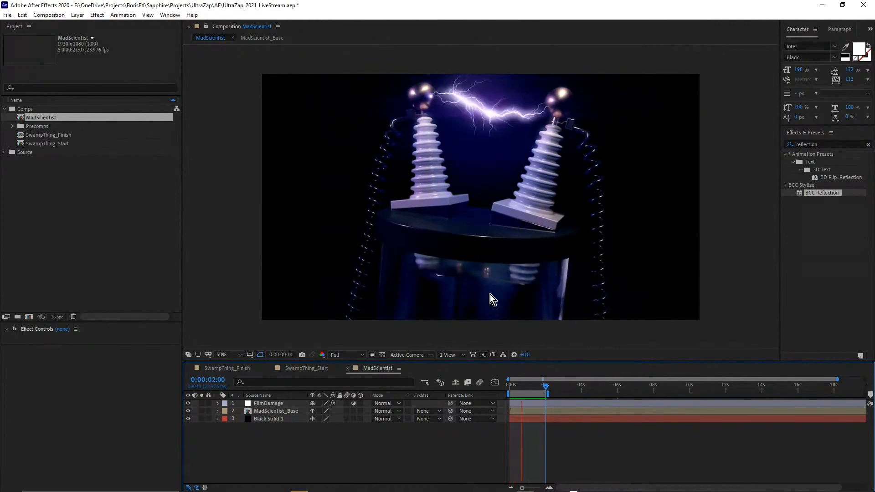
key("space")
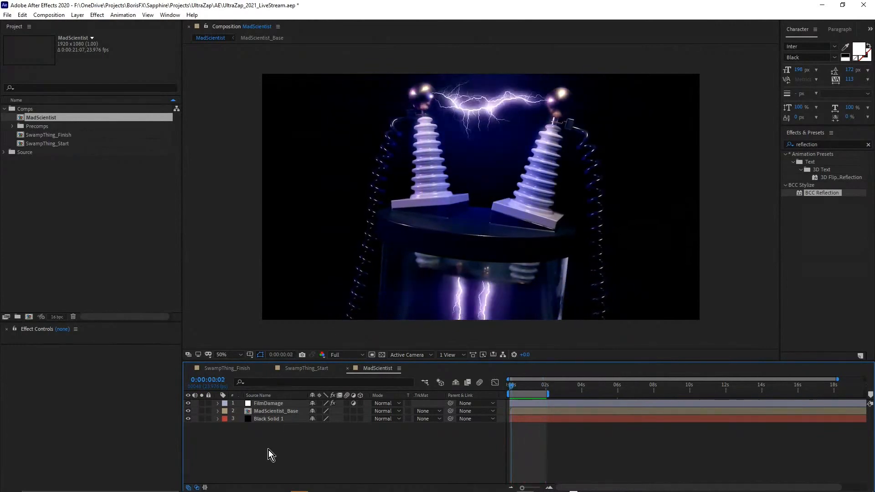
Solo Black Solid 1 and MadScientist_Base, and open the MadScientist_Base precomp.
left_click(269, 419)
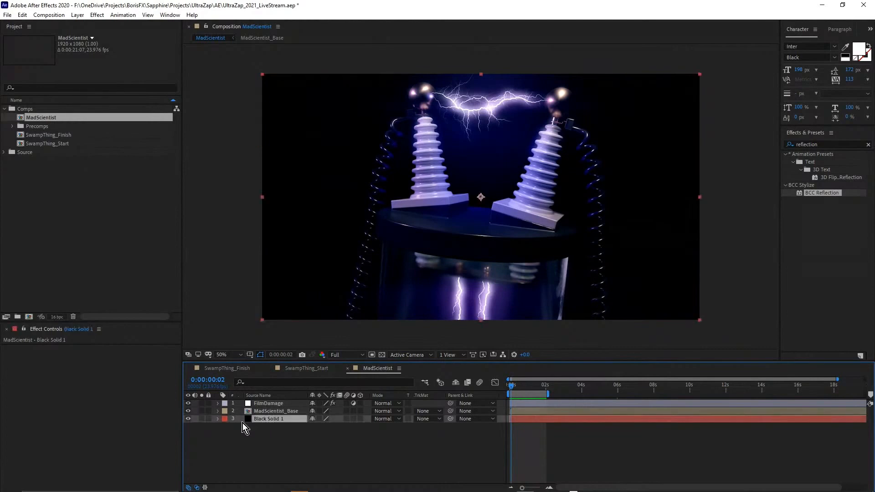
left_click(202, 419)
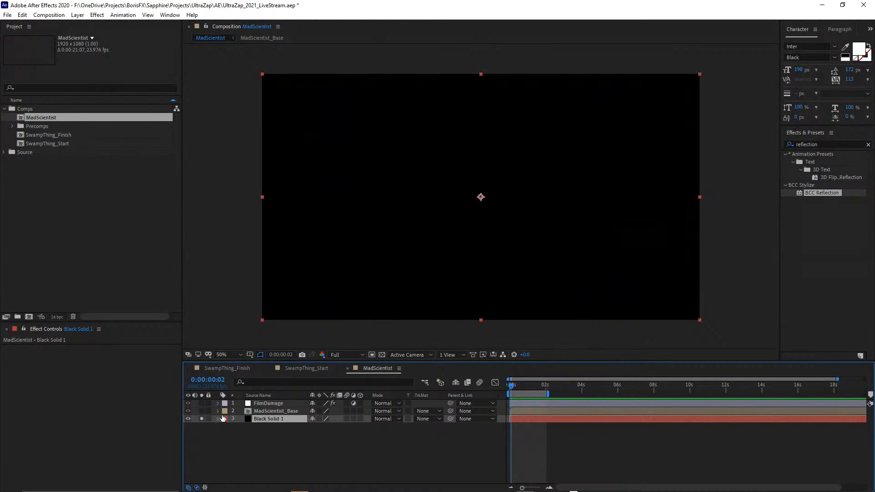
left_click(272, 413)
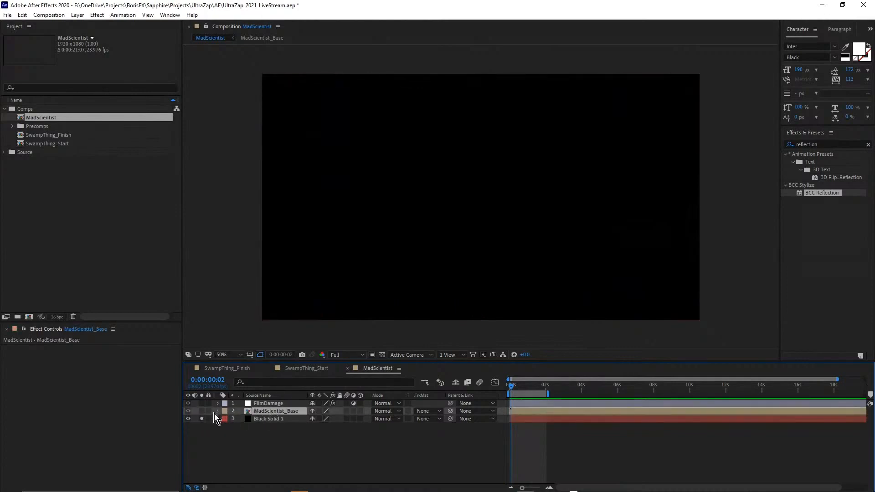
left_click(201, 413)
double_click(272, 412)
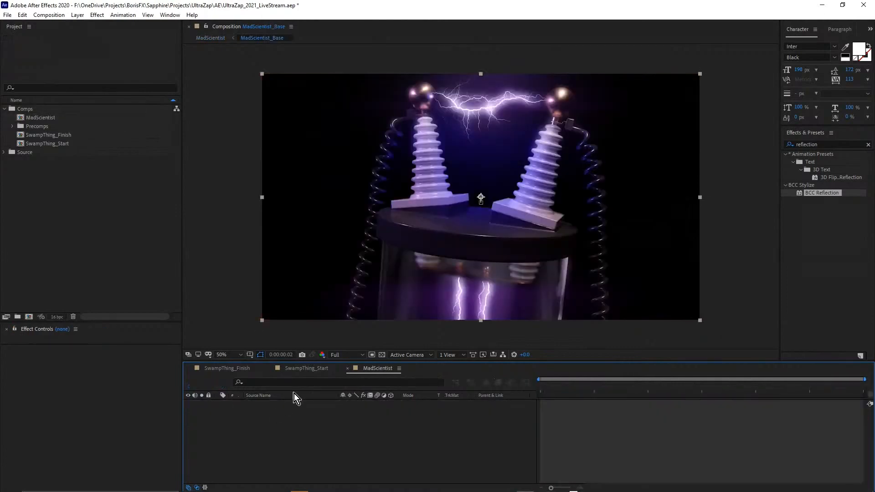
Solo the bottom Snapshot.png layer, the UltraGlow directly above it and the UltraZap layer in MadScientist_Base.
left_click(258, 466)
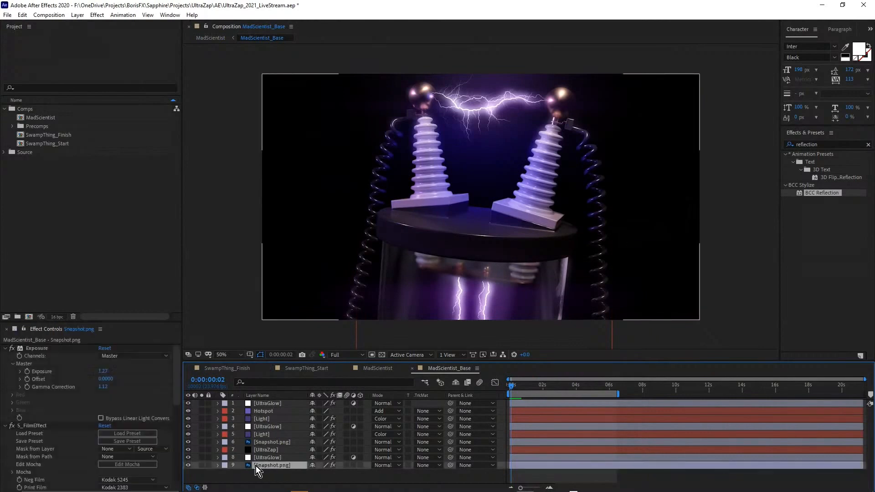
left_click(202, 465)
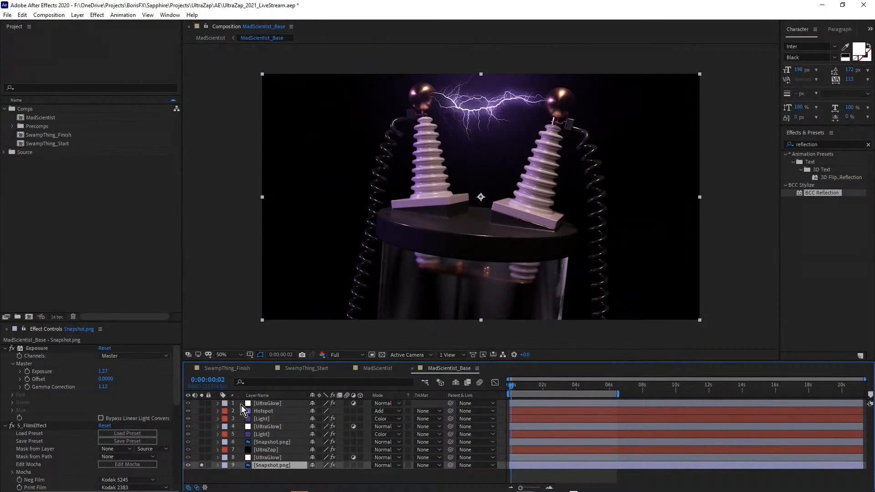
left_click(202, 457)
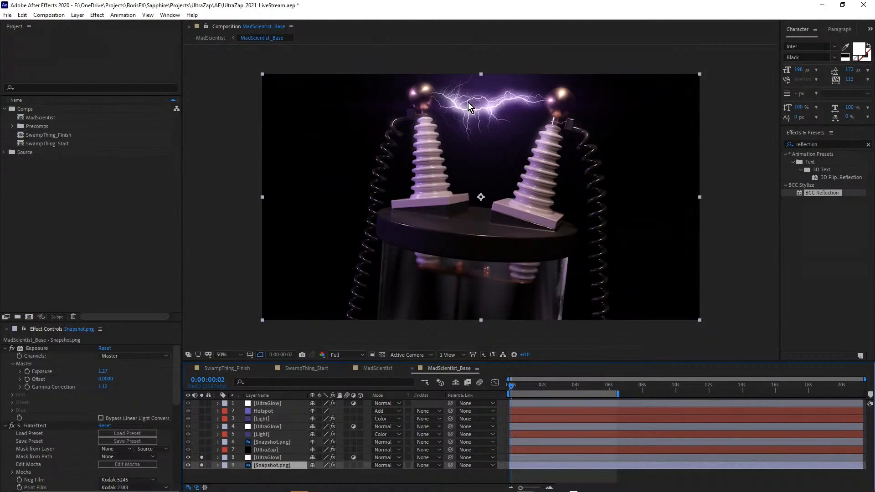
left_click(267, 450)
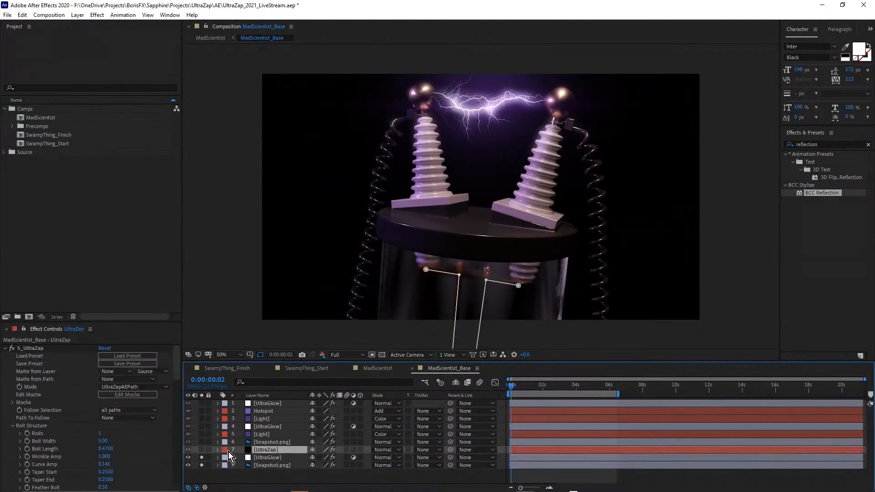
left_click(203, 451)
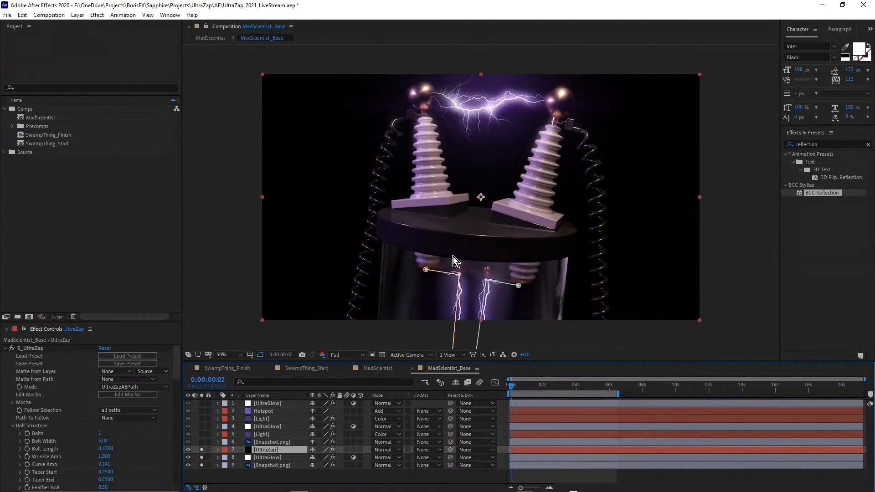
Solo the masked Snapshot.png layer covering the bolt tops and the lower Light layer, inspecting the reflection mask up close.
left_click(281, 442)
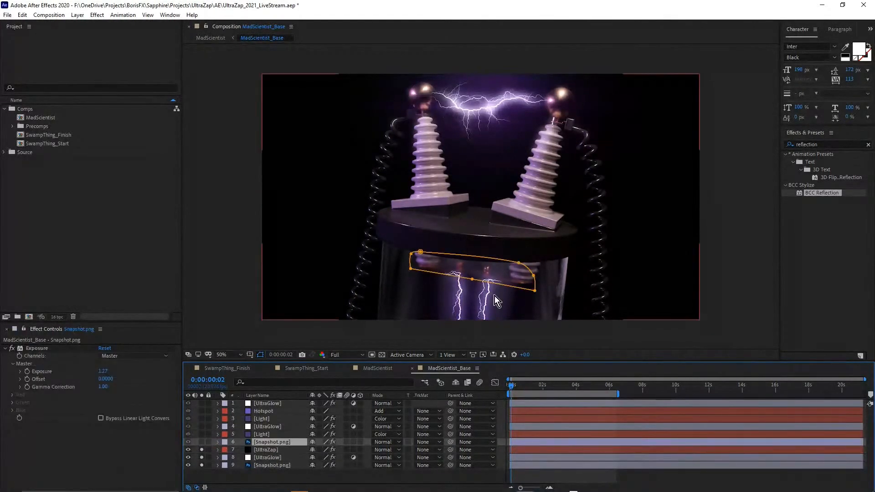
left_click(202, 442)
scroll(465, 297, "up", 2)
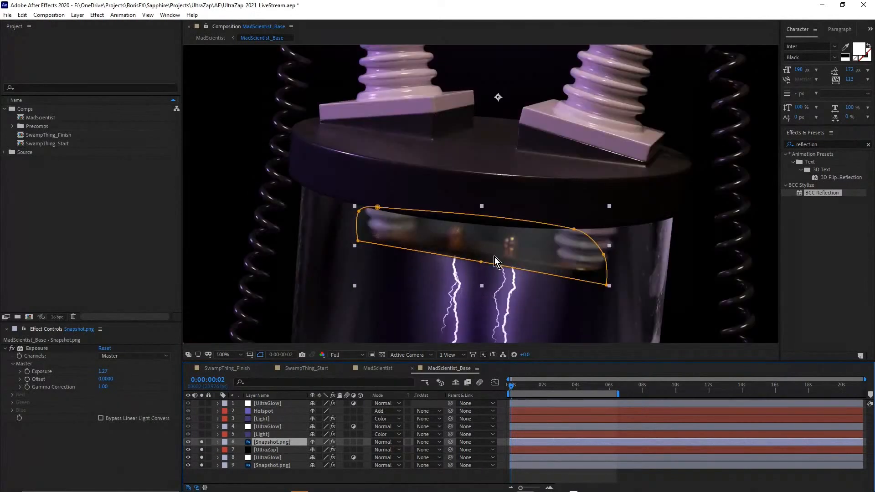
left_click(254, 435)
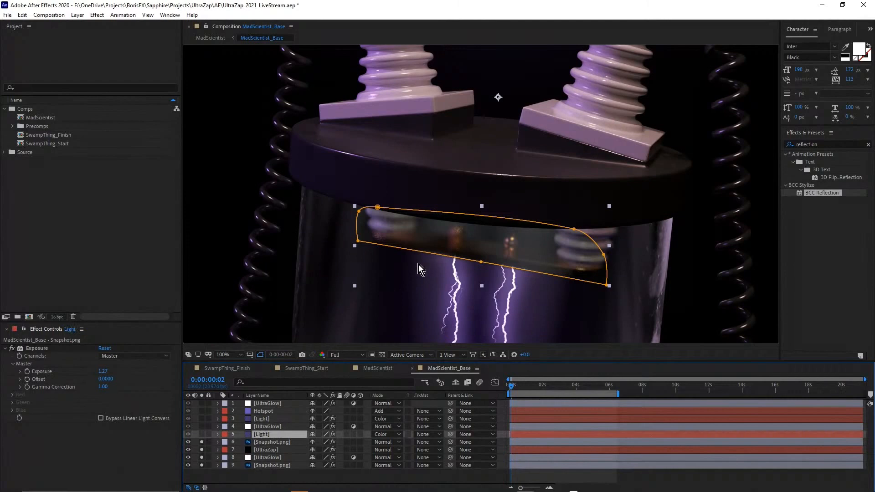
scroll(419, 264, "down", 2)
left_click(201, 434)
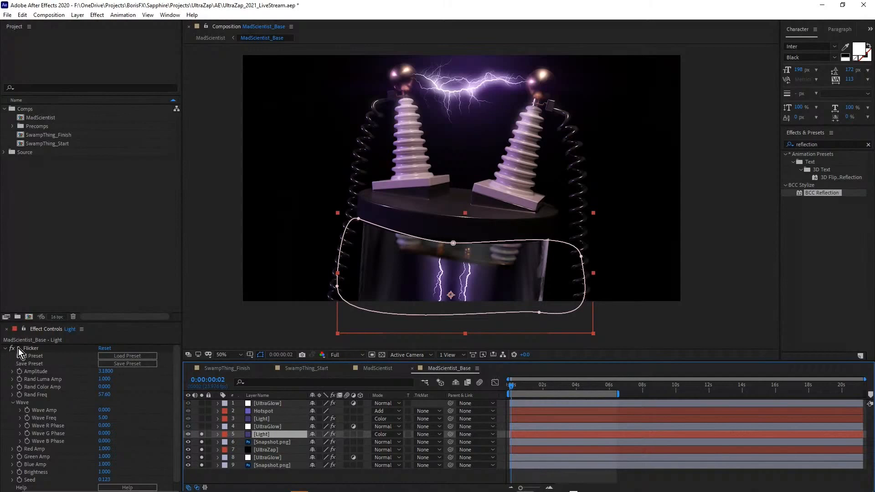
Isolate the lower Light layer at 0:00:00:09, solo layers 6 to 9 again and reveal the Light layer's opacity keyframes.
left_click(203, 435, "alt")
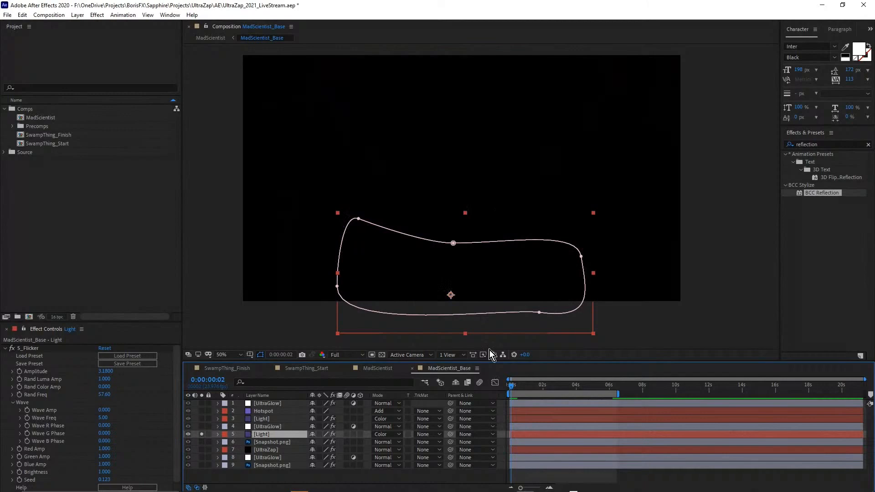
mouse_move(518, 390)
left_mouse_down()
mouse_move(566, 393)
mouse_move(503, 395)
mouse_move(581, 403)
mouse_move(516, 401)
left_mouse_up()
left_click_drag(204, 441, 204, 471)
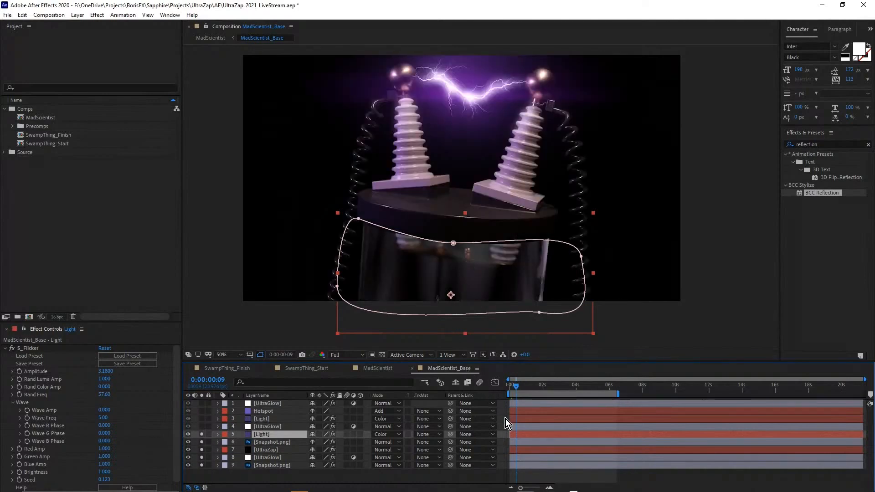
key("u")
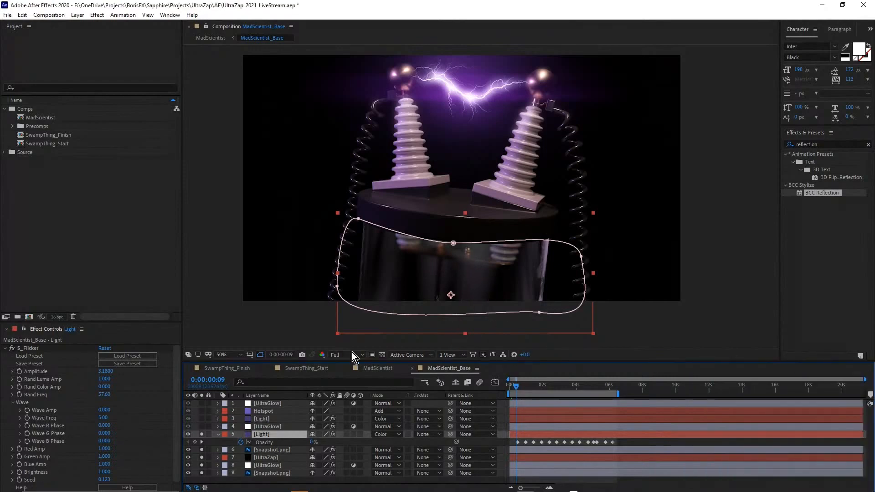
Solo UltraGlow layer 4 and the upper Light layer, and examine the Light masks around the coils up close.
left_click(202, 427)
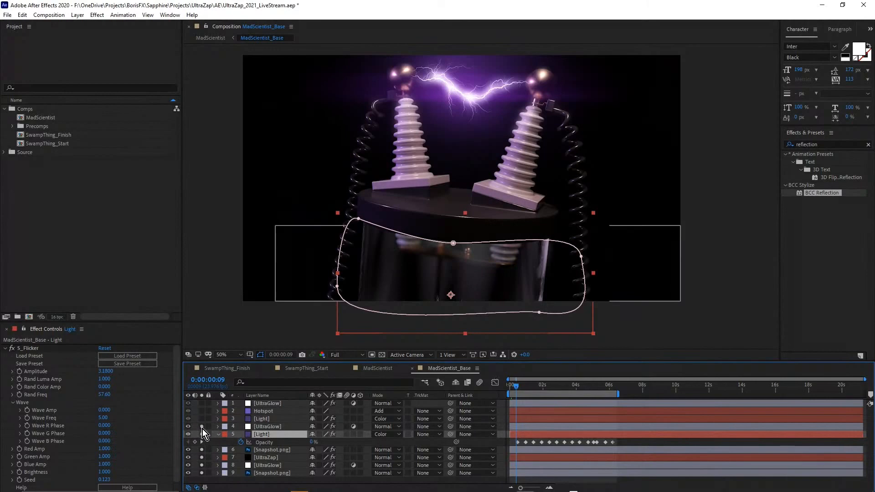
left_click(202, 427)
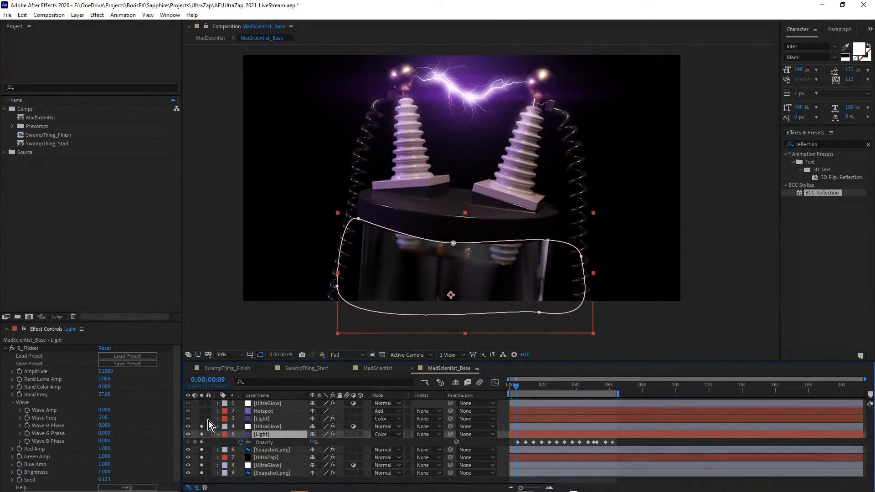
left_click(272, 418)
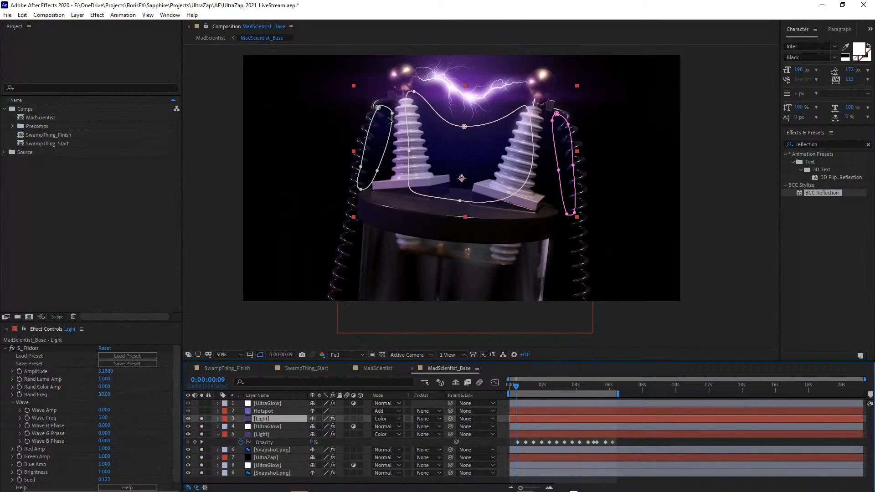
scroll(369, 129, "up", 4)
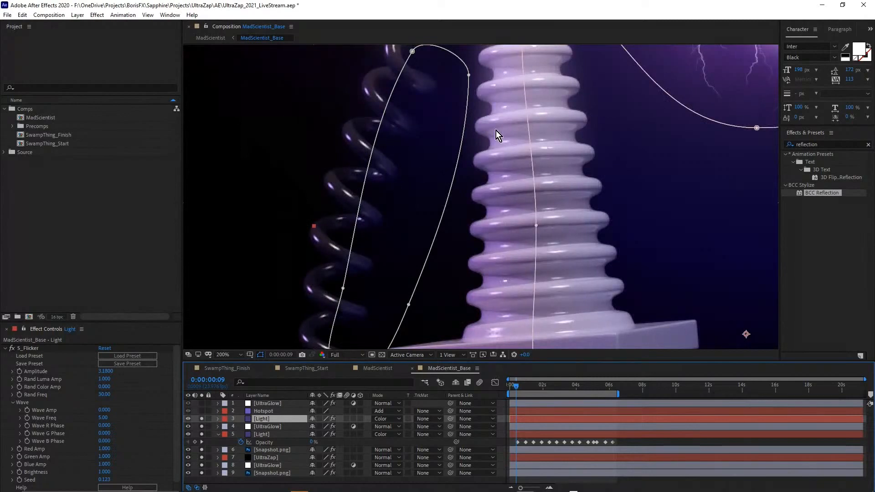
Solo the Hotspot and top UltraGlow layers, inspect the glow around the electrode up close, and clear all solos in MadScientist_Base.
scroll(527, 166, "down", 4)
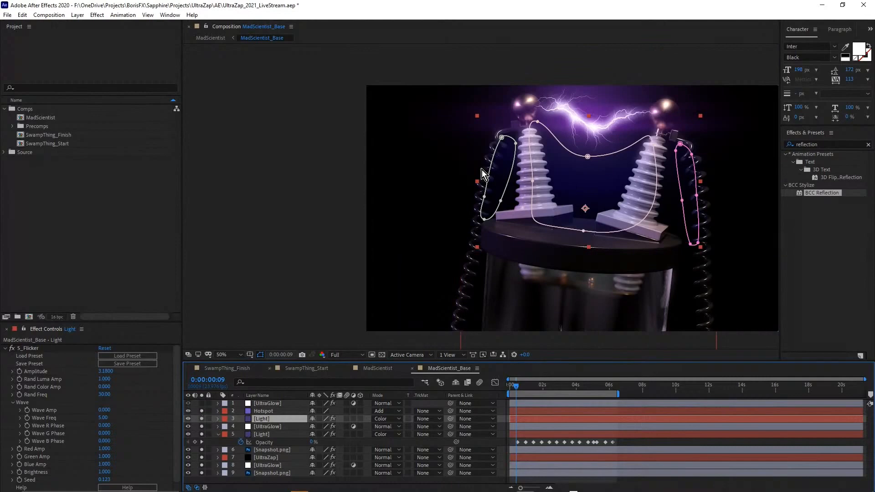
scroll(535, 107, "up", 4)
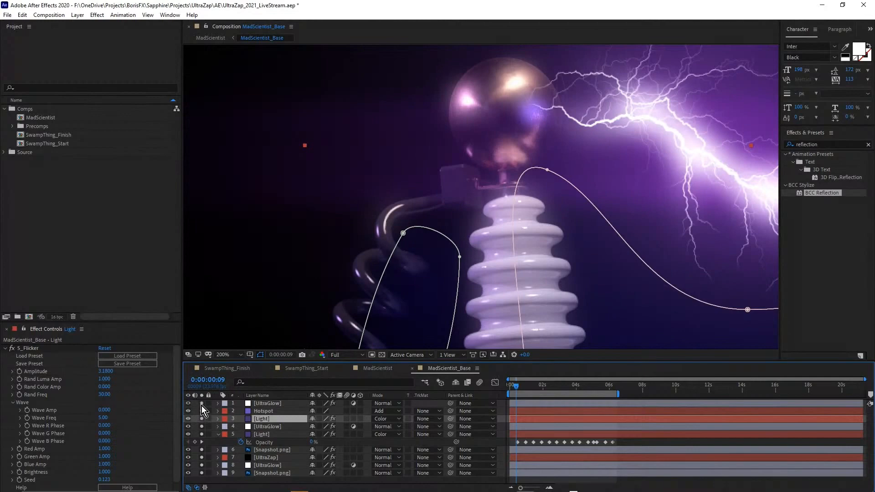
scroll(525, 128, "down", 6)
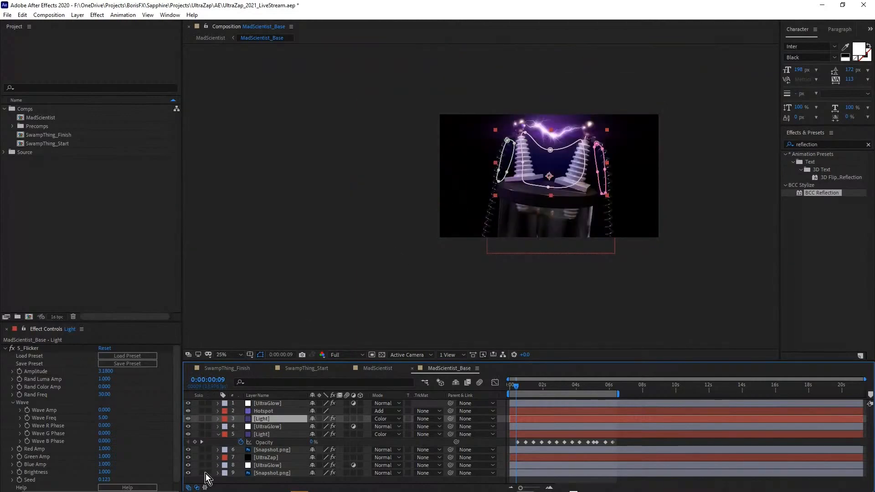
Switch to the MadScientist composition, select the FilmDamage layer to show its S_FilmDamage settings, and include it by clearing the layer solos.
left_click(388, 370)
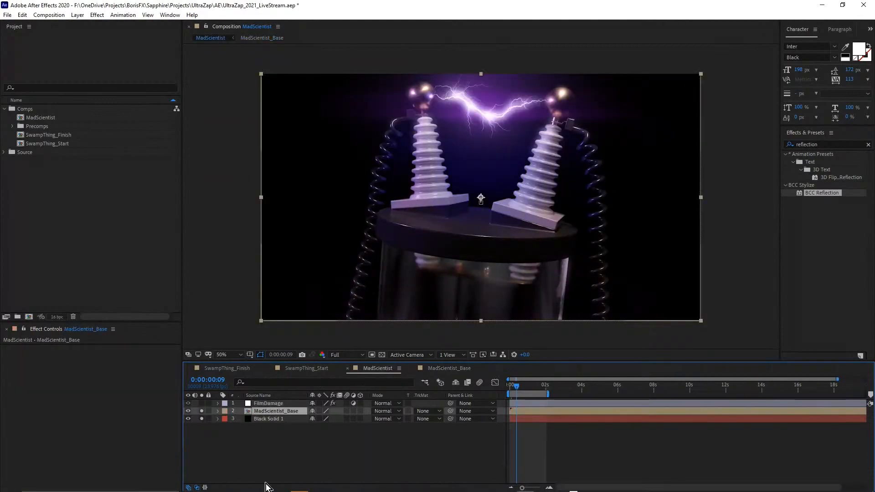
left_click(258, 403)
left_click(202, 403)
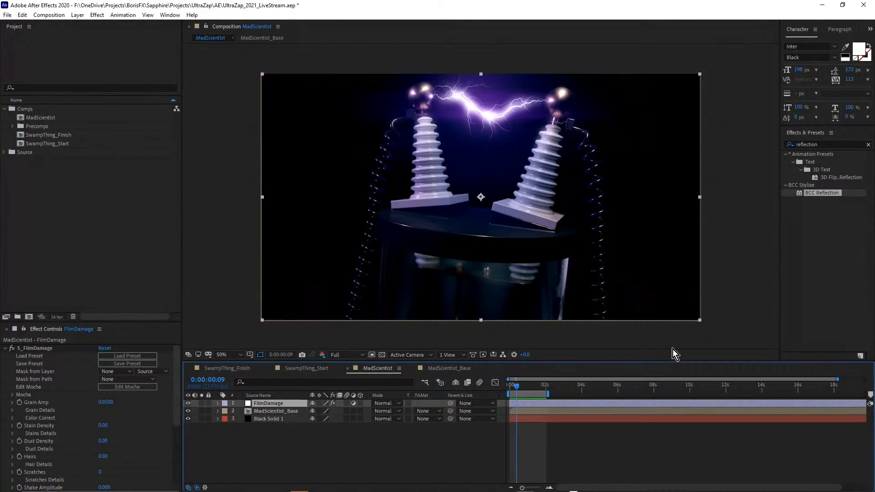
Play the MadScientist composition in a maximized viewer at 100% and 200% to examine the film damage result, and restore the panel layout.
key("space")
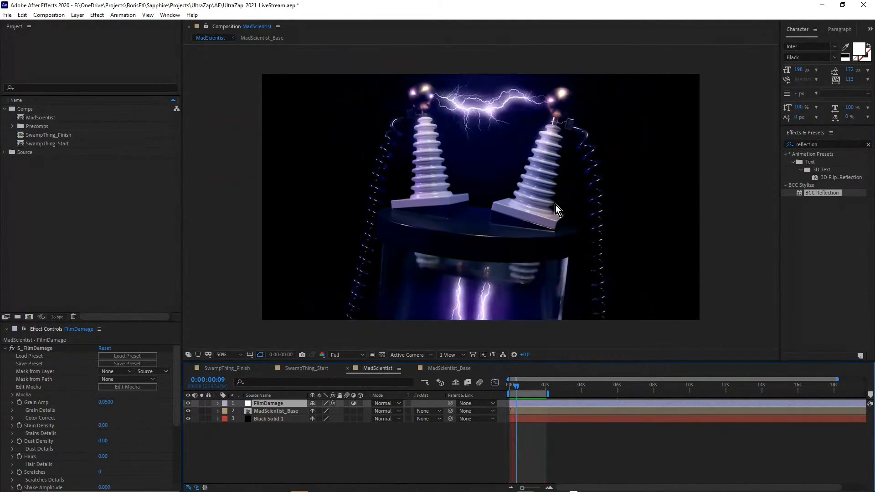
key("grave")
key("slash")
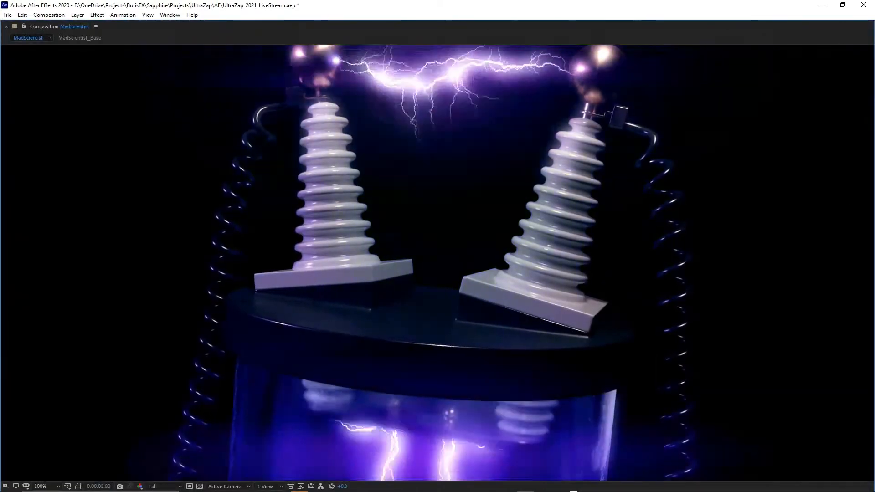
key("period")
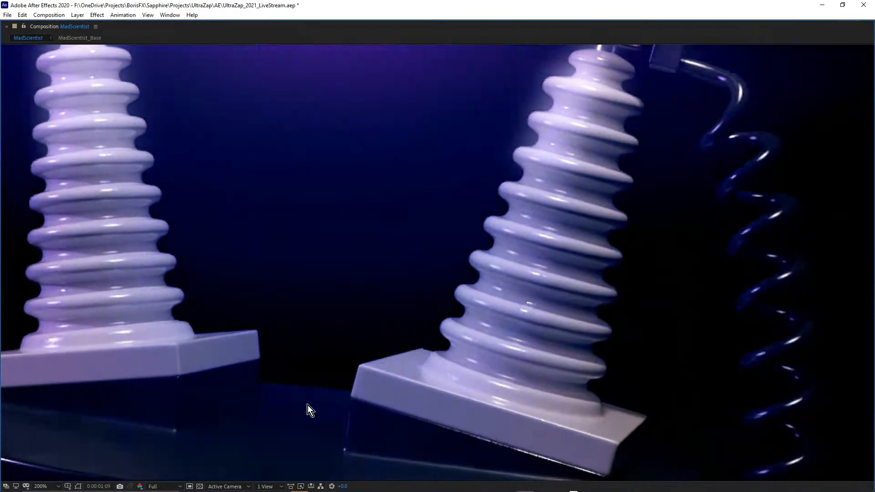
key("grave")
Open MadScientist_Base, check the blend mode of the lower Light layer, and examine its mask over the glass jar up close.
left_click(264, 412)
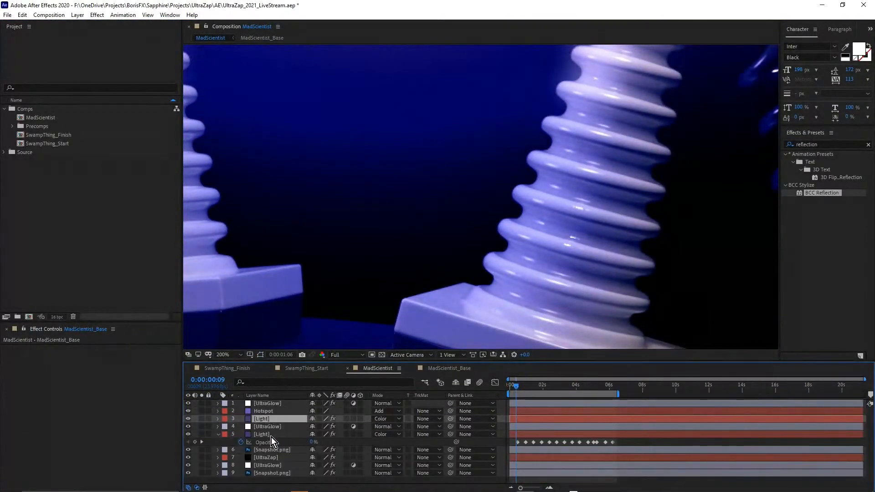
left_click(272, 436)
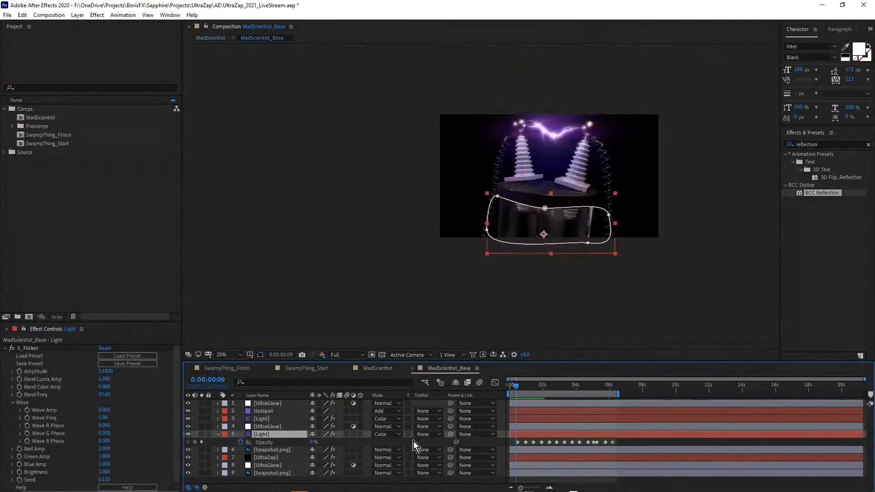
left_click(395, 439)
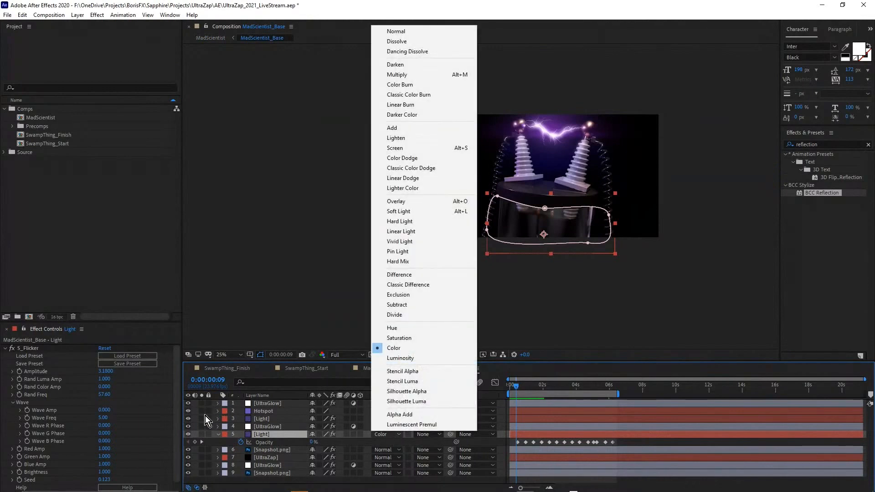
left_click(253, 433)
scroll(541, 201, "up", 2)
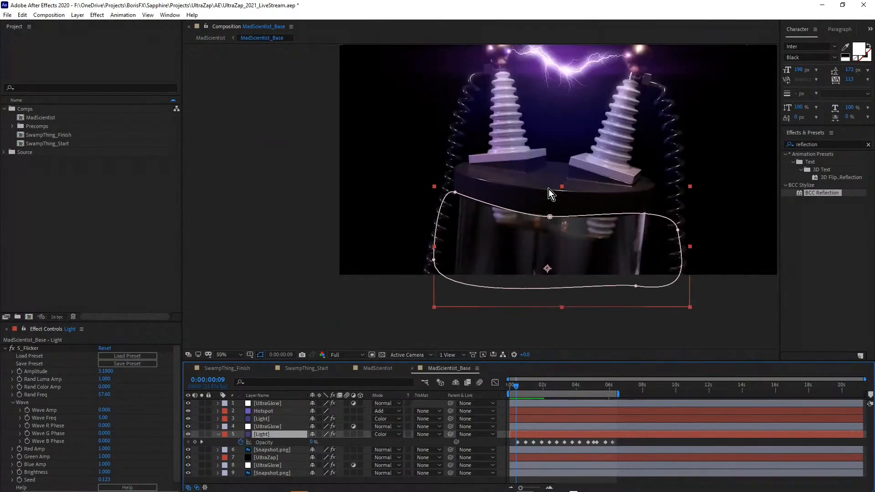
scroll(546, 146, "up", 1)
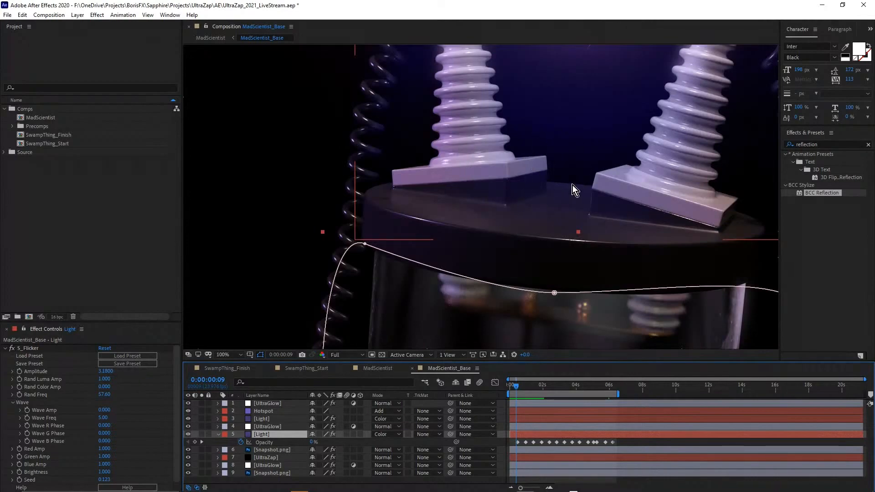
scroll(573, 189, "down", 1)
Return to the MadScientist composition, fit the whole frame in view at 50%, and play the finished animation.
left_click(376, 368)
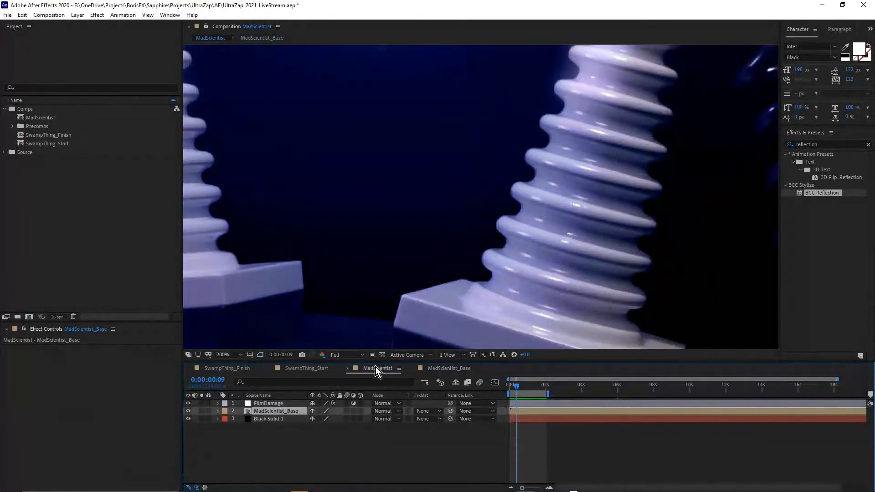
scroll(512, 248, "down", 2)
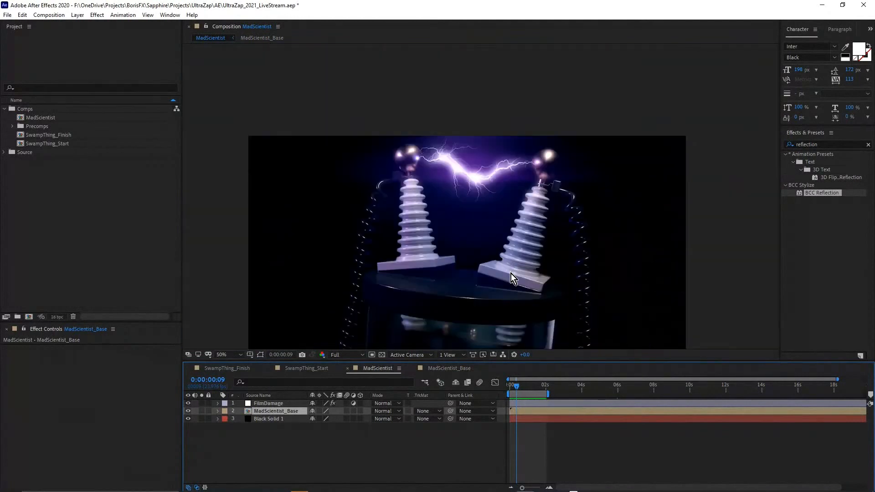
left_click_drag(513, 275, 508, 216)
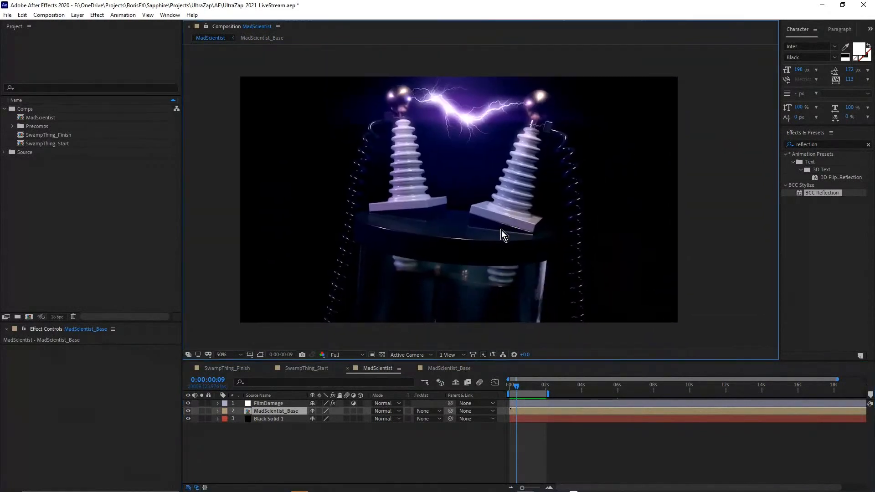
scroll(501, 231, "up", 1)
scroll(502, 231, "down", 1)
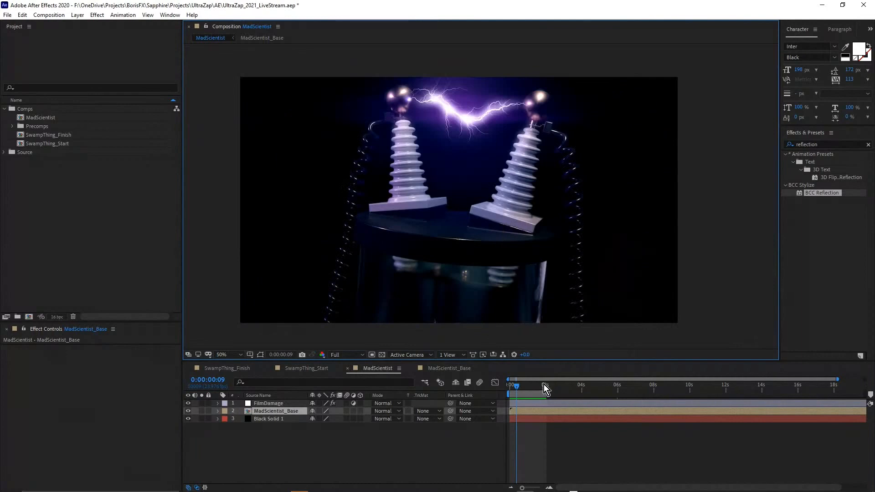
key("space")
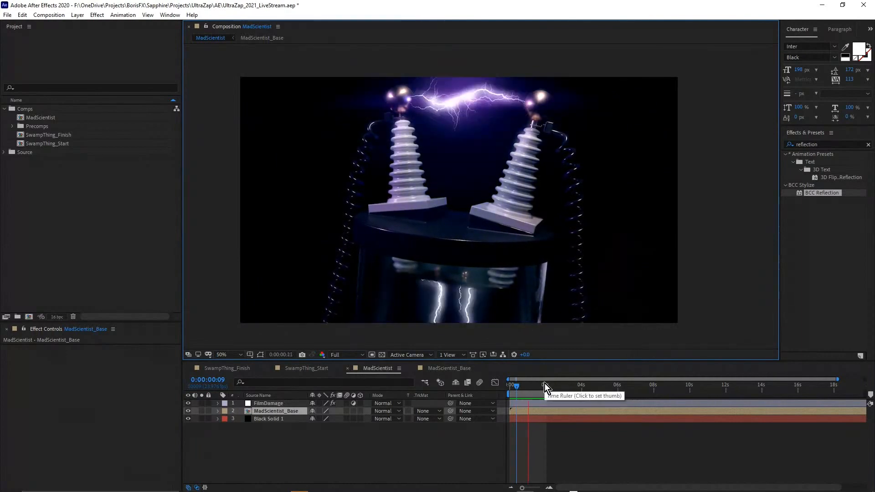